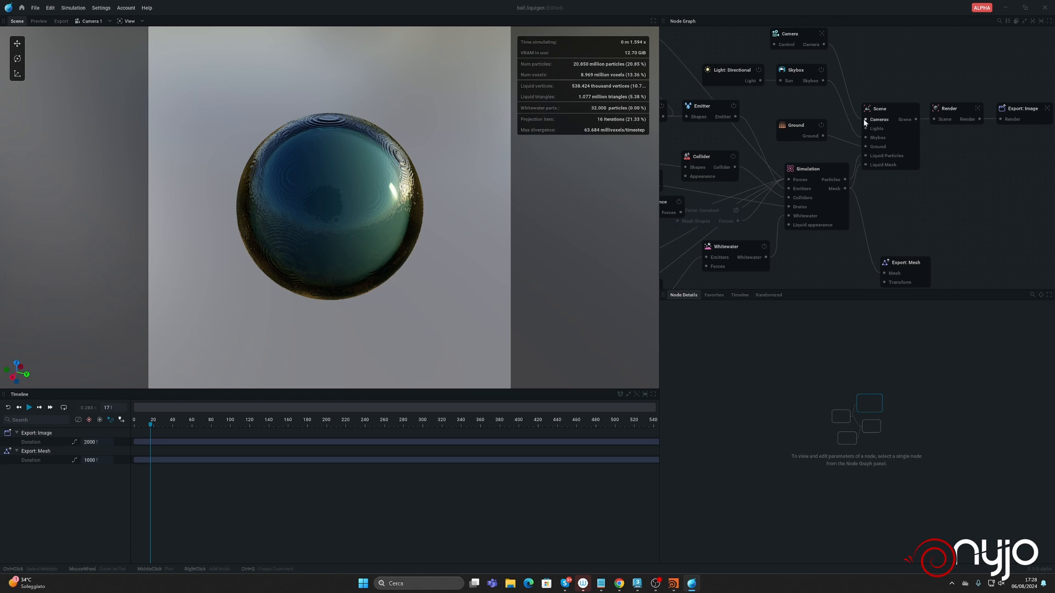
# Step: Set the Simulation node's voxel size to 0.05 m and apply it with a simulation reset
pyautogui.moveTo(819, 169); pyautogui.dragTo(813, 164)
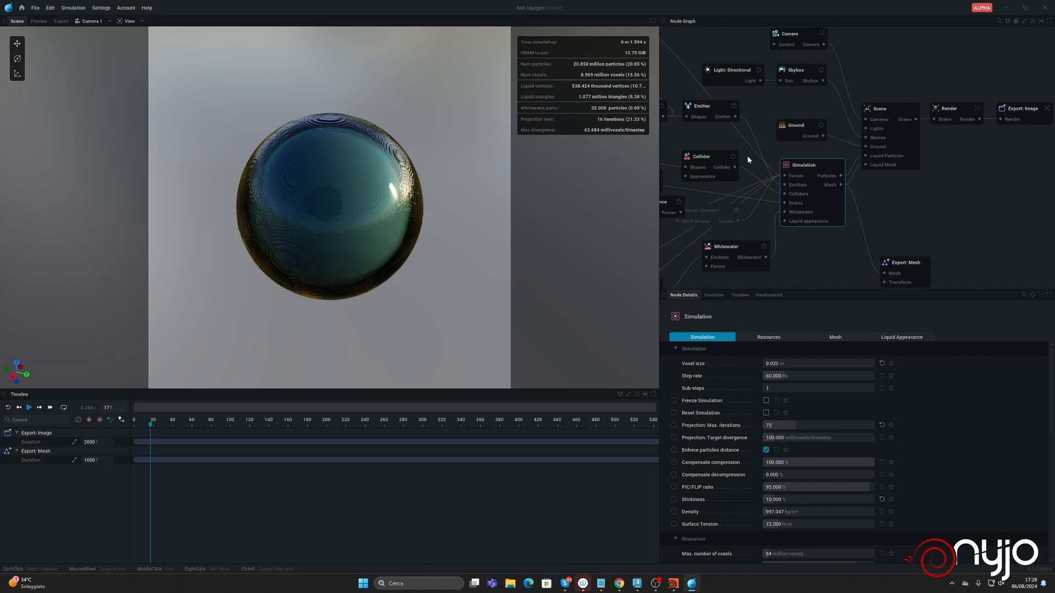
pyautogui.click(799, 365)
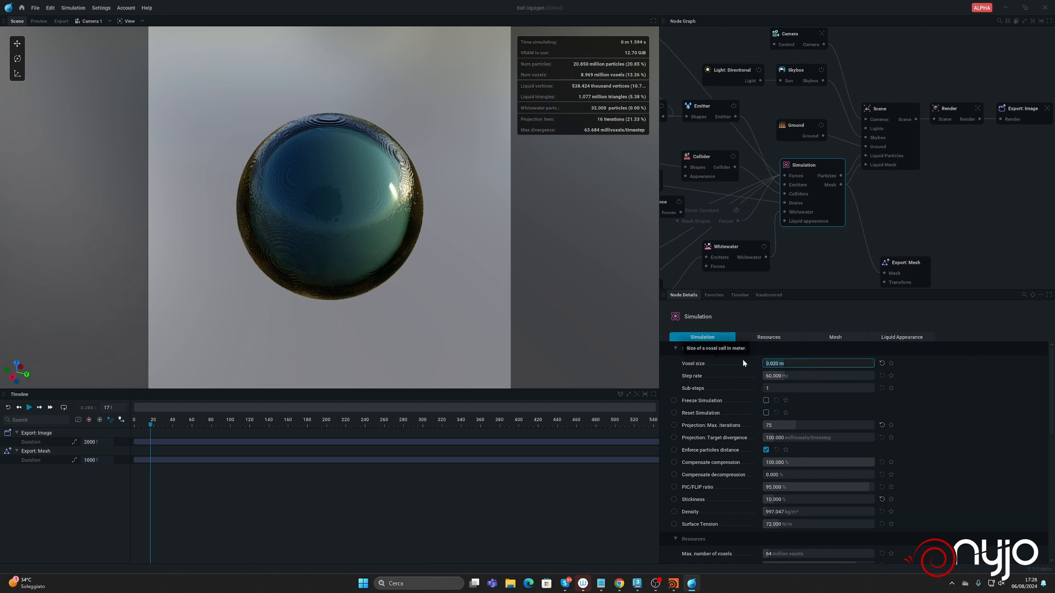
pyautogui.press('BackSpace')
pyautogui.press('BackSpace')
pyautogui.press('BackSpace')
pyautogui.press('BackSpace')
pyautogui.press('BackSpace')
pyautogui.write('05')
pyautogui.press('Return')
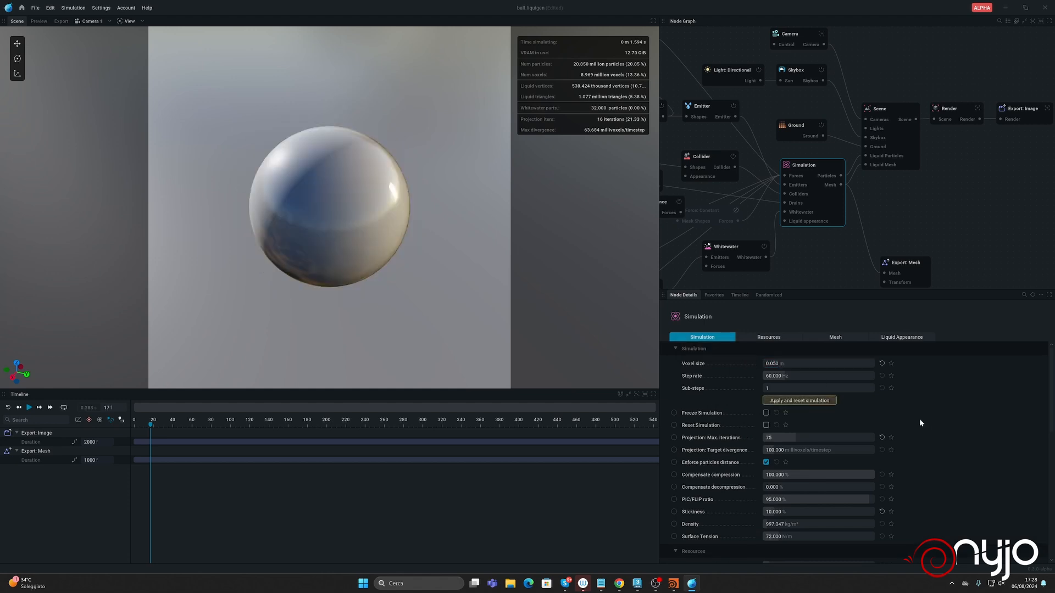
pyautogui.click(815, 401)
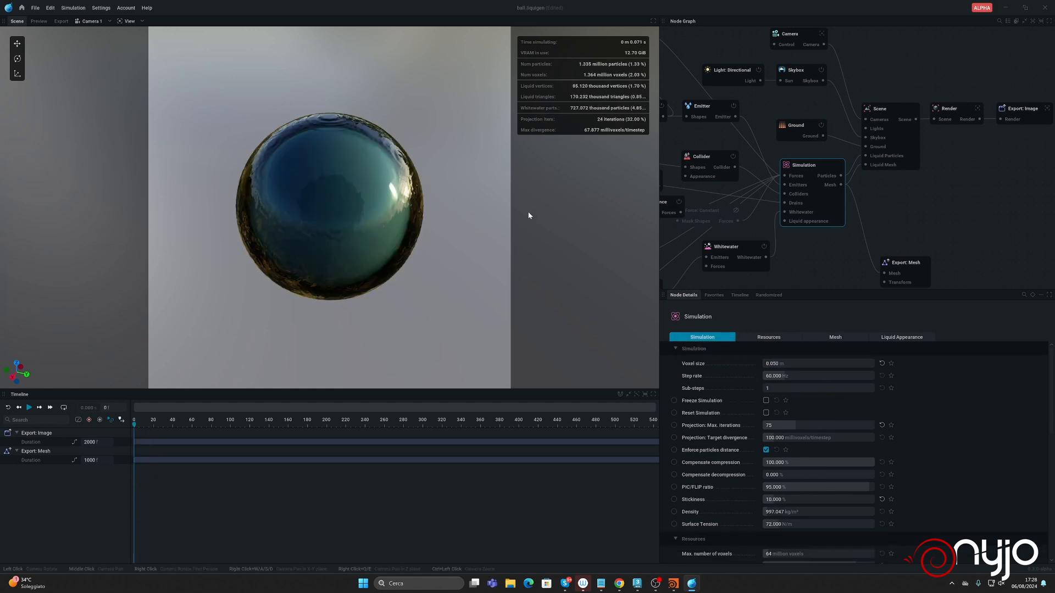
# Step: Run the liquid simulation and pause it at frame 324
pyautogui.press('space')
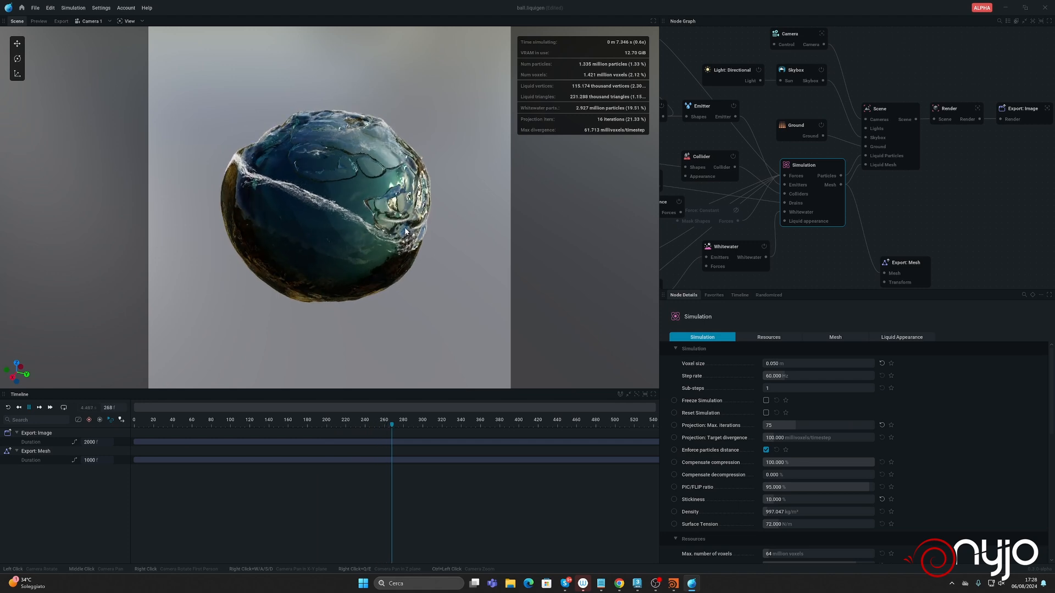
pyautogui.press('space')
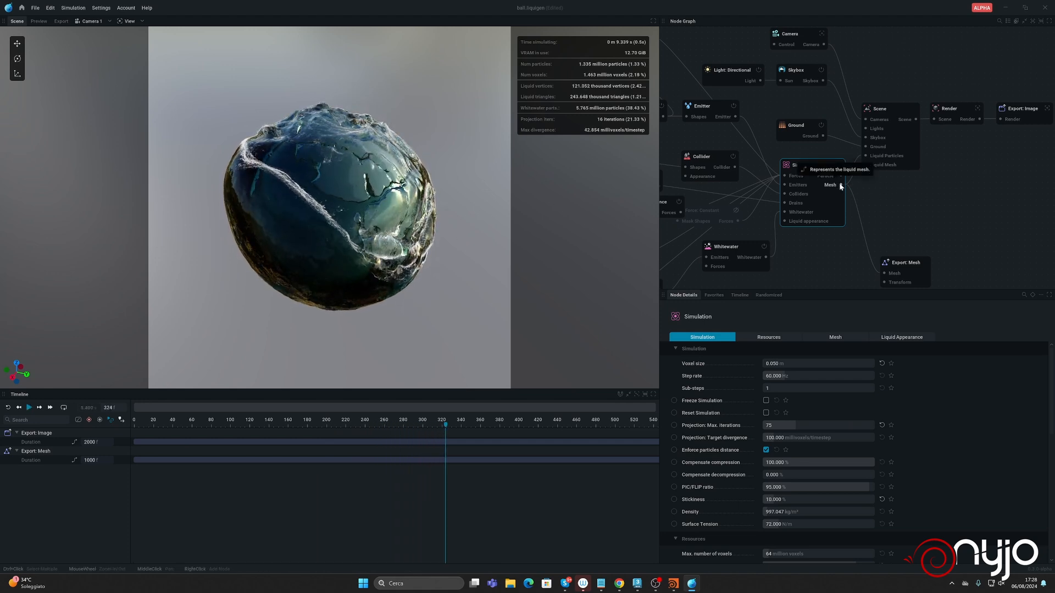
# Step: Add a new Export: Mesh node from the Simulation node's Mesh output and place it below Export: Image
pyautogui.moveTo(841, 185); pyautogui.dragTo(917, 202)
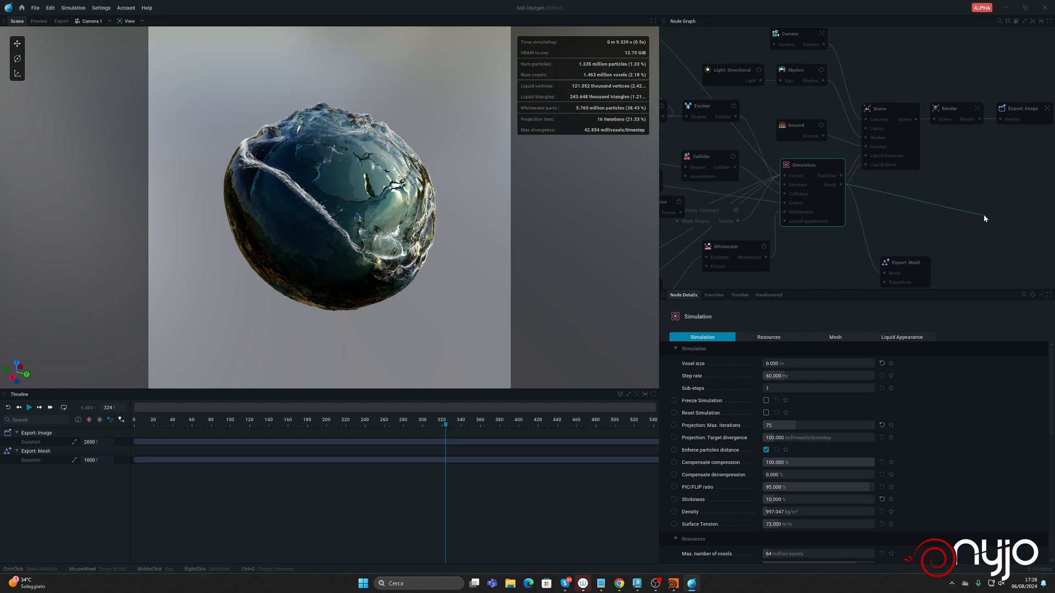
pyautogui.moveTo(983, 218)
pyautogui.mouseDown()
pyautogui.moveTo(937, 205)
pyautogui.moveTo(998, 229)
pyautogui.moveTo(975, 224)
pyautogui.mouseUp()
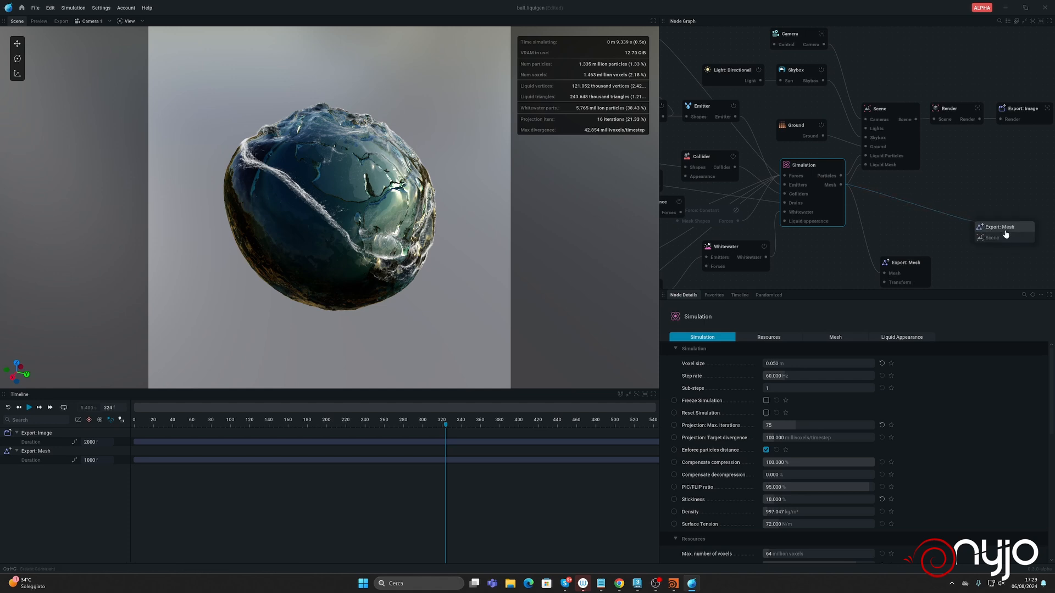
pyautogui.click(1001, 227)
pyautogui.moveTo(1001, 225); pyautogui.dragTo(999, 207)
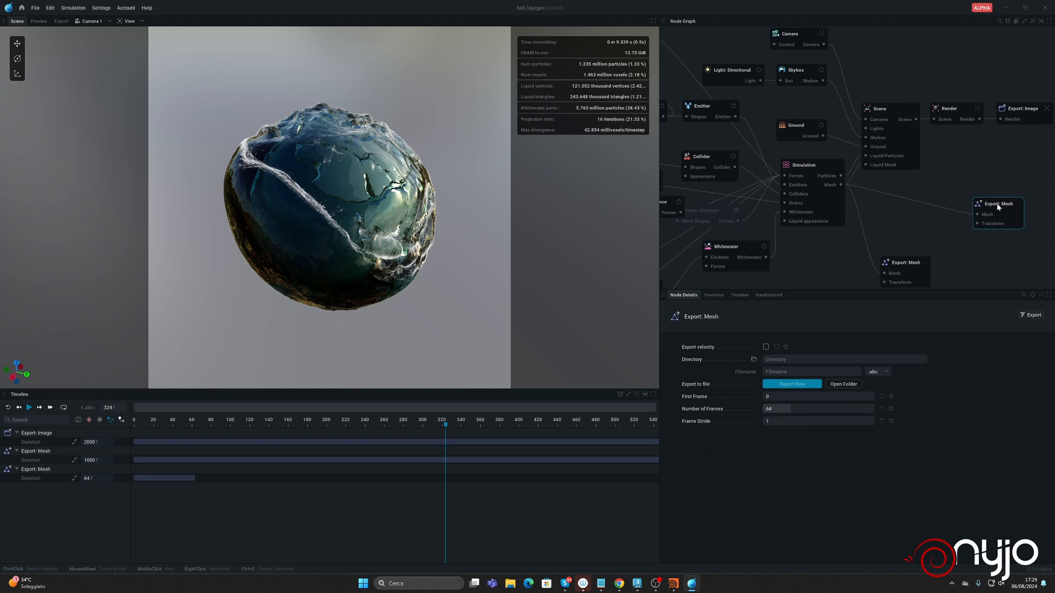
# Step: Name the new mesh export file LiquidMesh, keeping the .abc format
pyautogui.moveTo(902, 223); pyautogui.dragTo(734, 189, button='middle')
pyautogui.scroll(2, 837, 185)
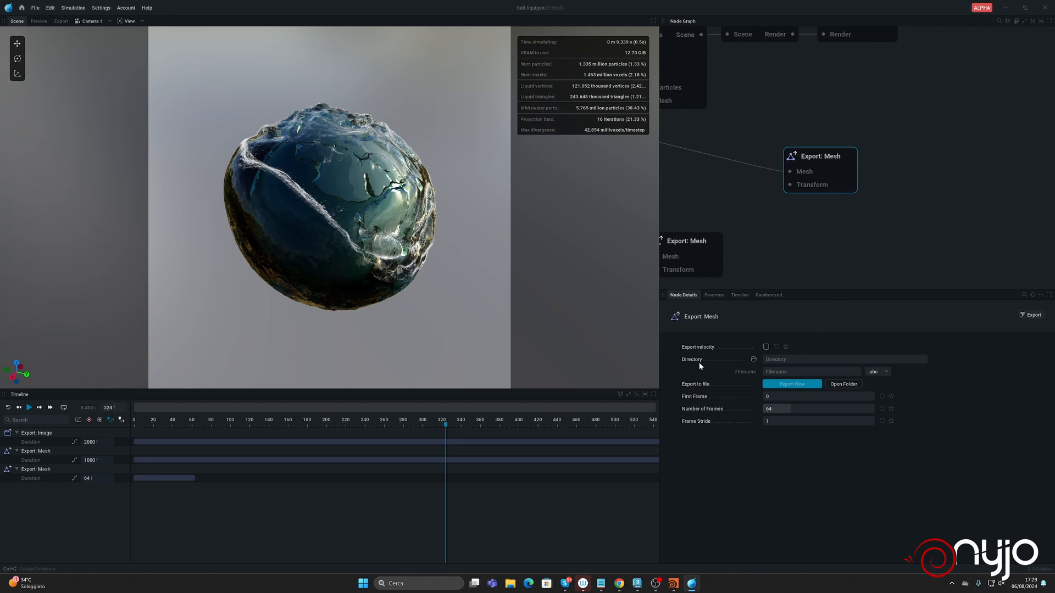
pyautogui.click(754, 361)
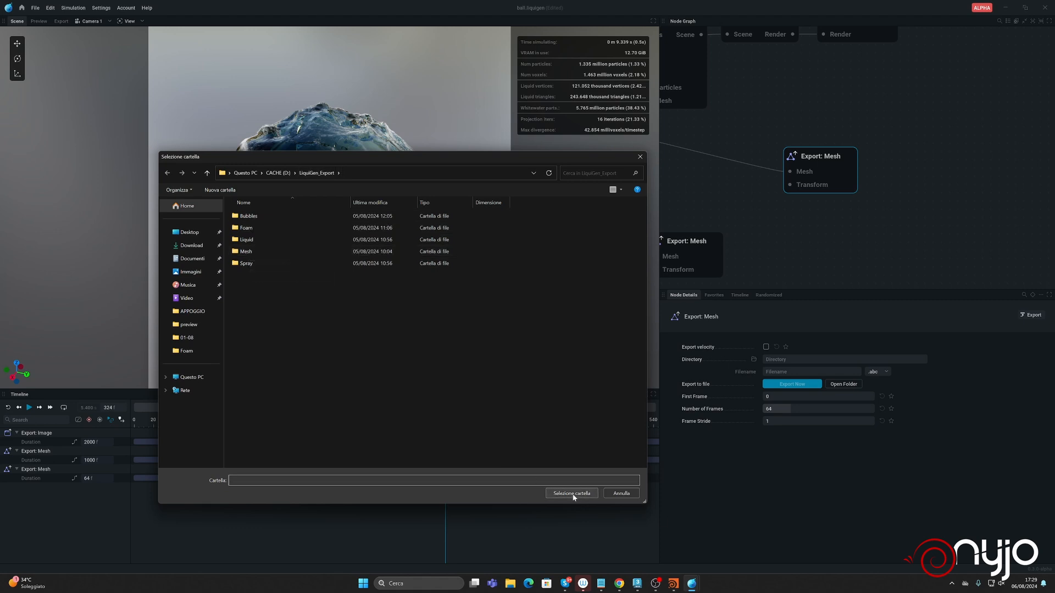
pyautogui.click(617, 494)
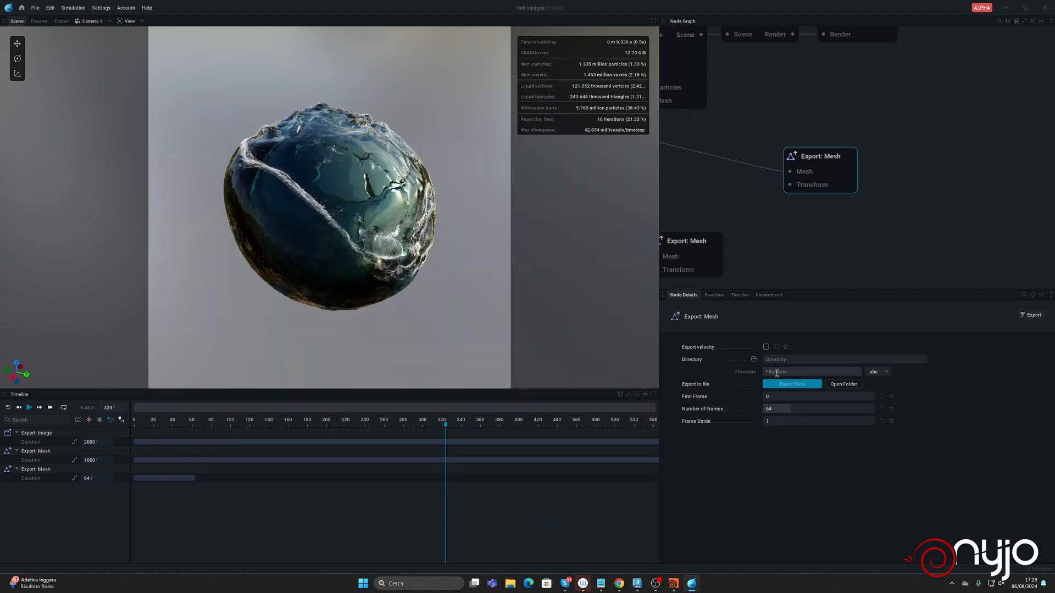
pyautogui.click(815, 372)
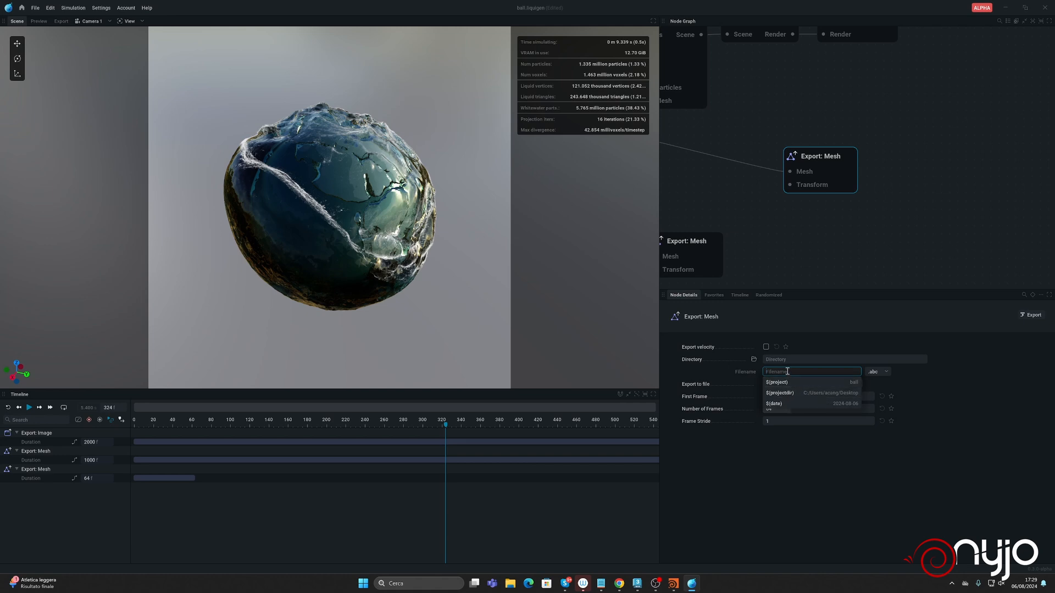
pyautogui.write('LiquidMesh')
pyautogui.click(881, 374)
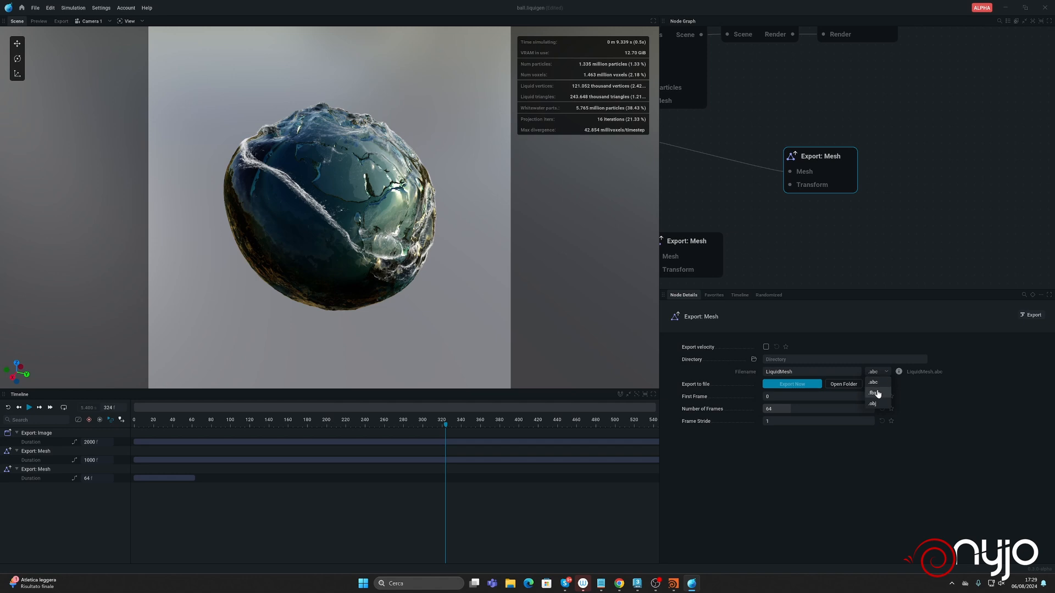
pyautogui.click(920, 374)
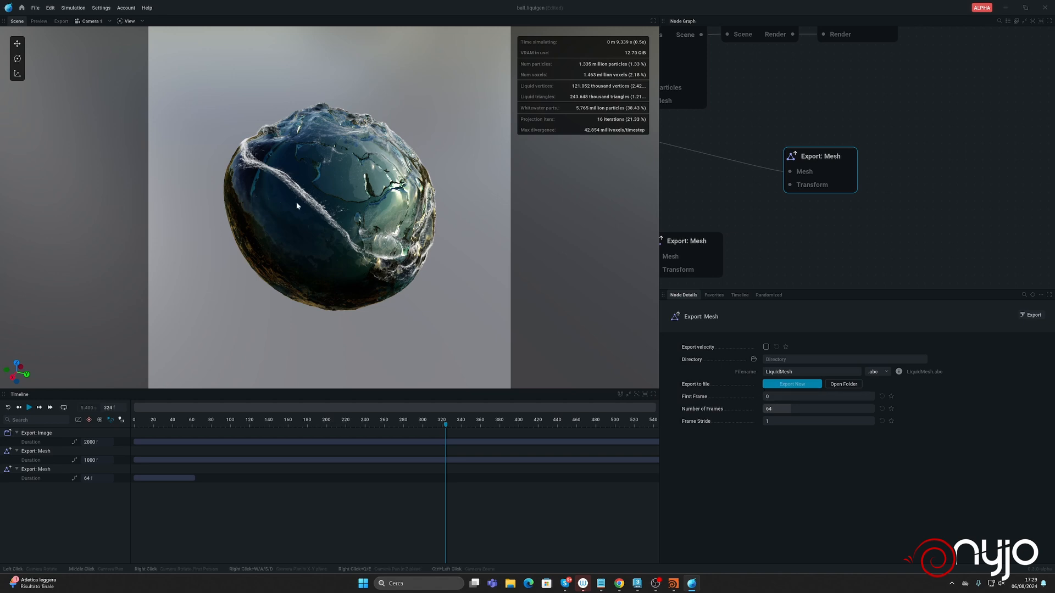
# Step: Set the mesh export to 1000 frames with velocity included, using D:/LiquiGen_Export as the directory
pyautogui.click(800, 411)
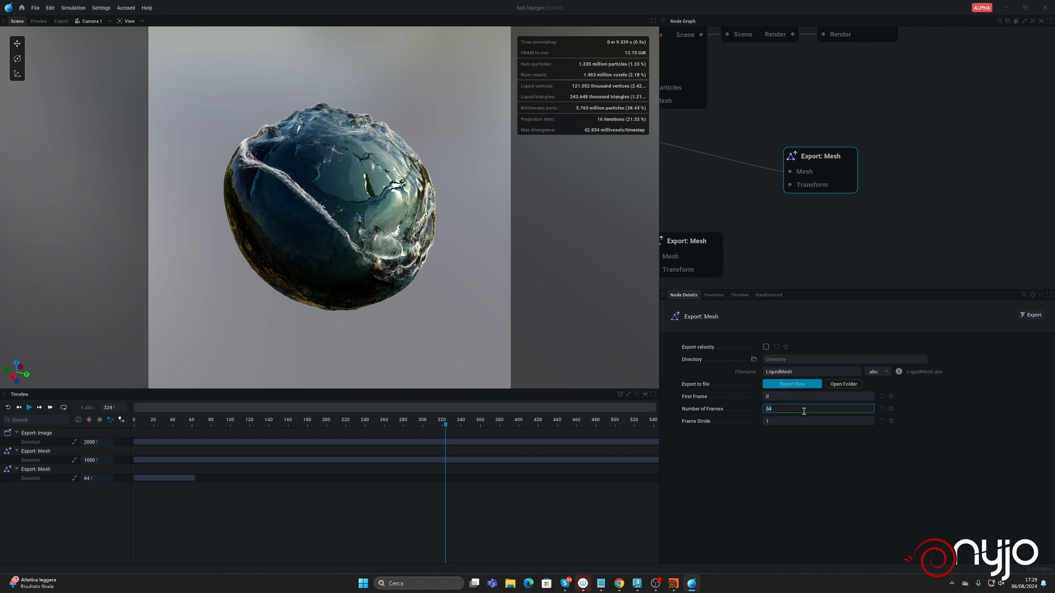
pyautogui.write('1000')
pyautogui.press('Return')
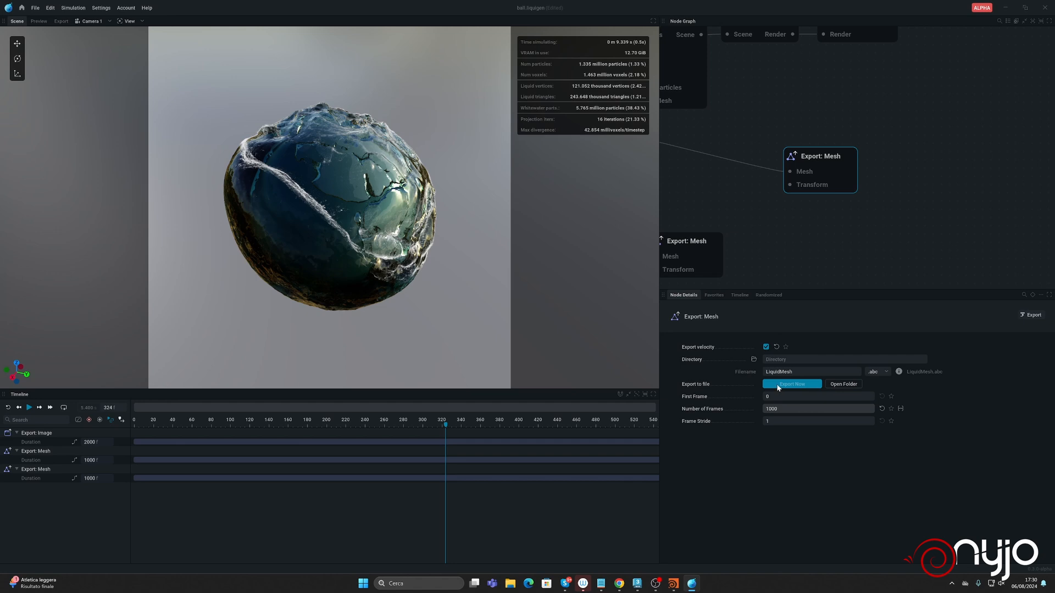
pyautogui.click(753, 360)
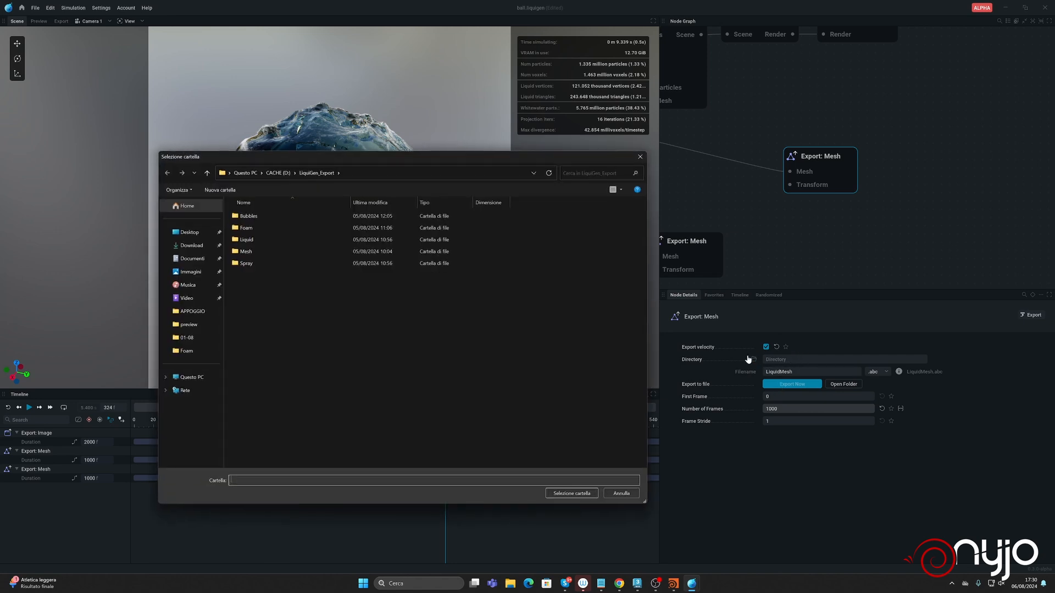
pyautogui.click(565, 494)
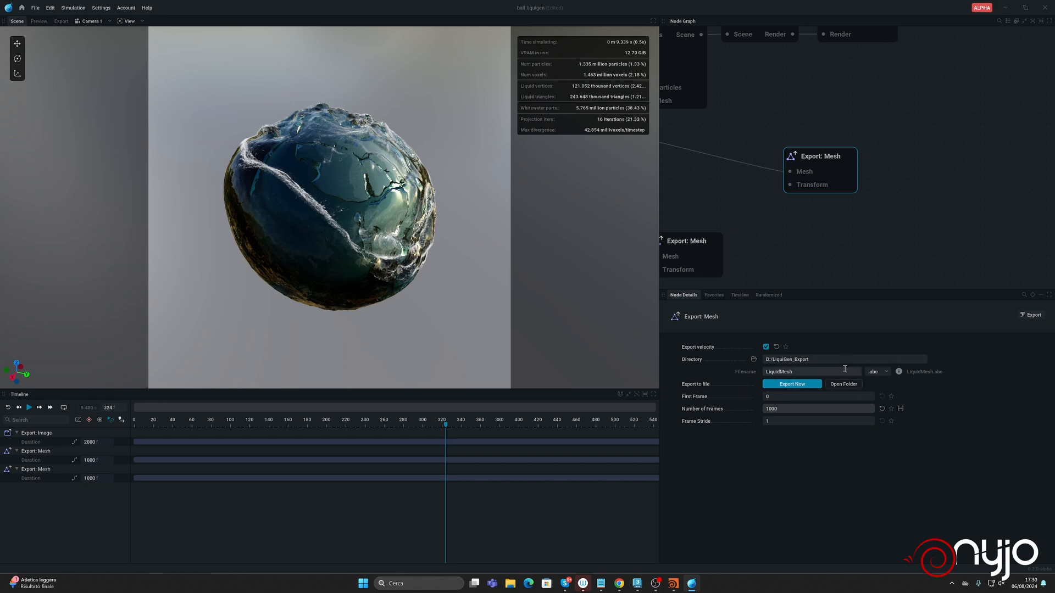
# Step: Switch to File Explorer and check the size of the existing mesh export in D:/LiquiGen_Export/Mesh
pyautogui.click(512, 584)
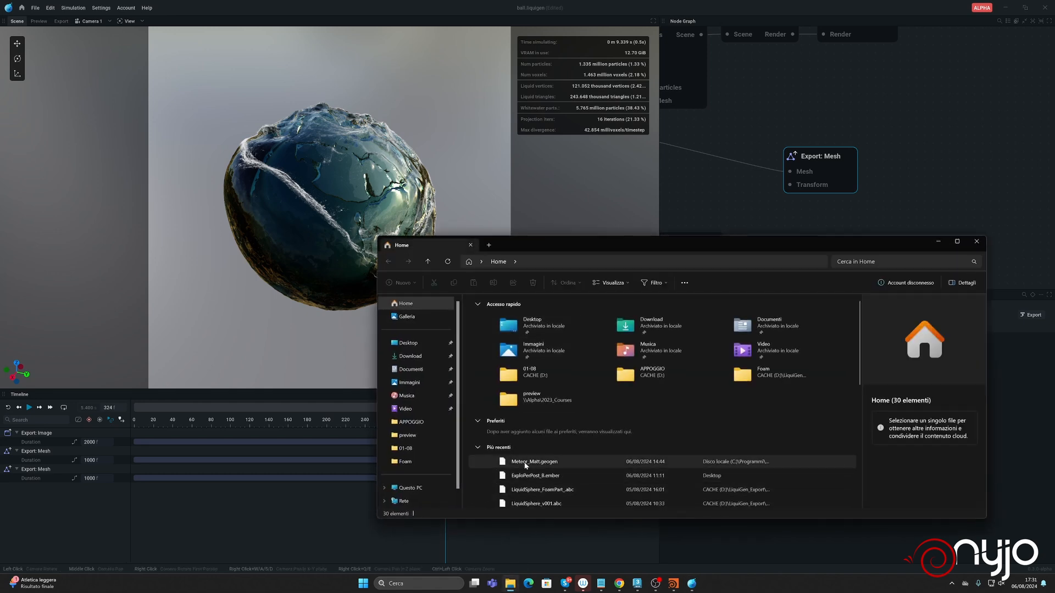
pyautogui.click(409, 488)
pyautogui.doubleClick(621, 318)
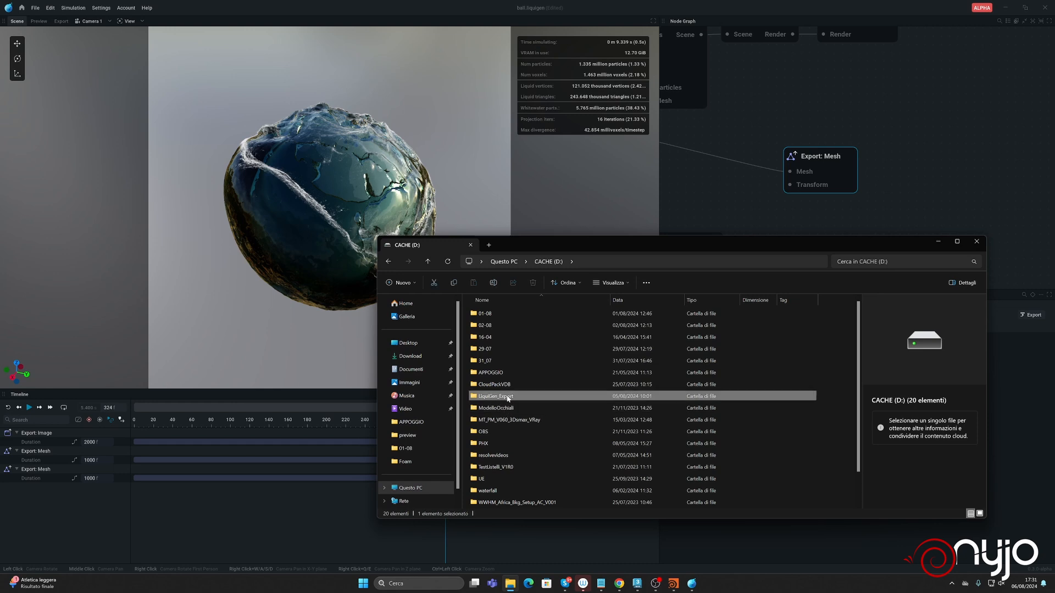
pyautogui.doubleClick(507, 397)
pyautogui.doubleClick(485, 350)
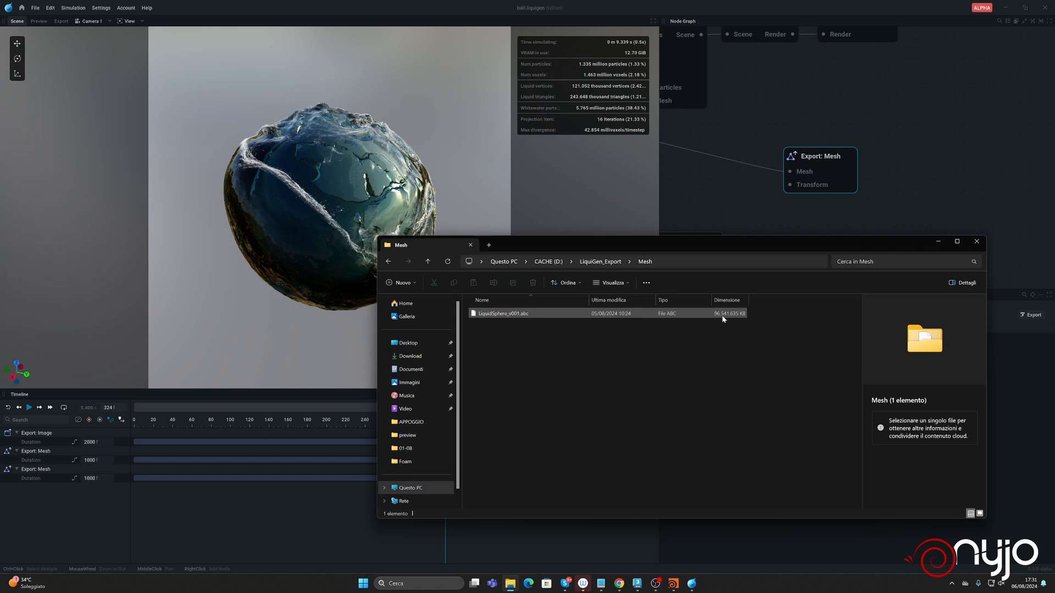
pyautogui.click(938, 242)
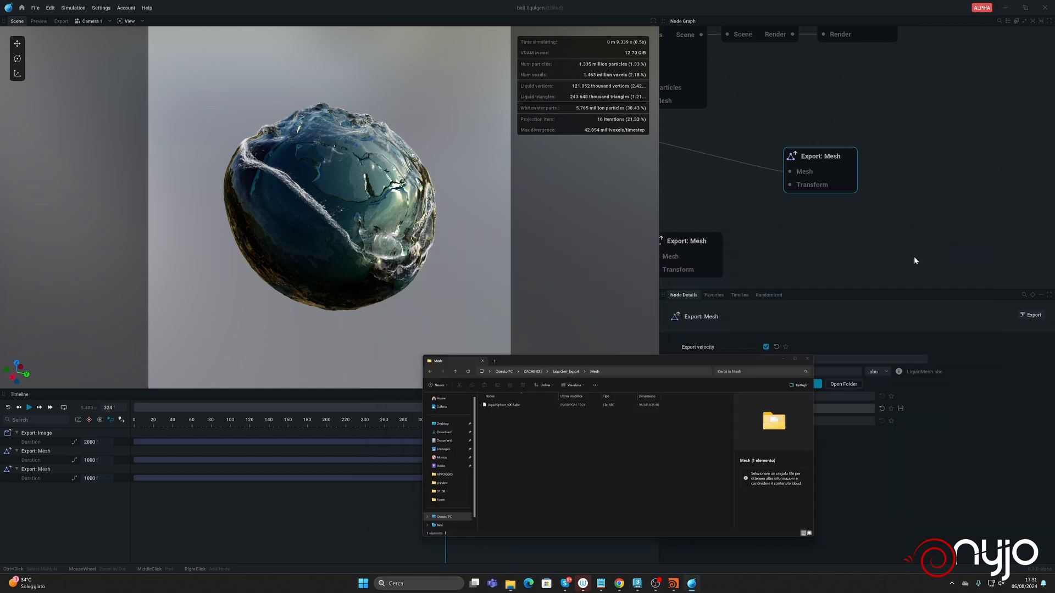
# Step: Move the new Export: Mesh node up and add an Export: Particles node below it from the Simulation's Particles output
pyautogui.moveTo(790, 216); pyautogui.dragTo(892, 225, button='middle')
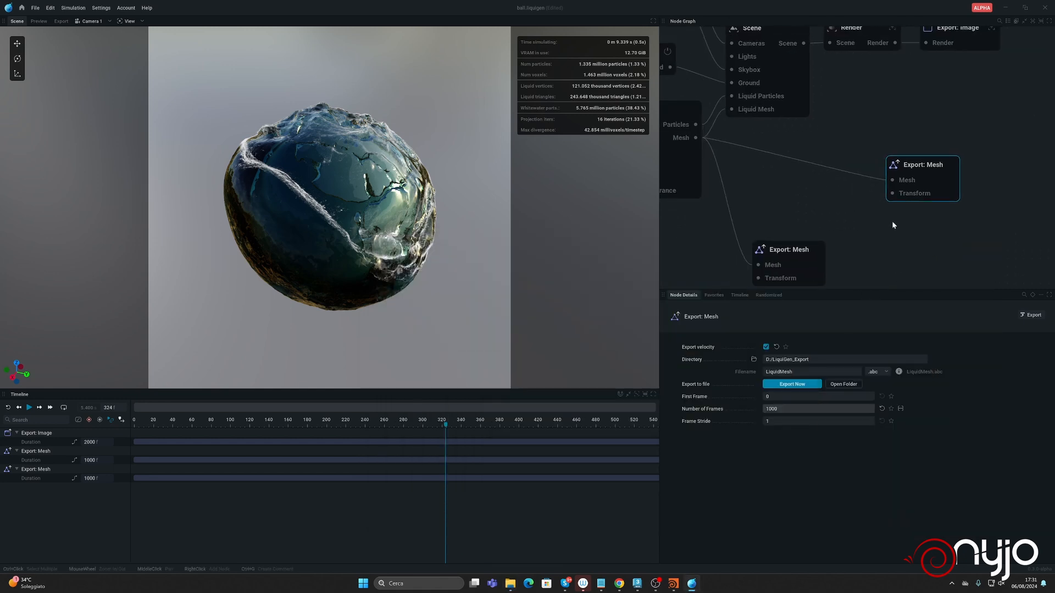
pyautogui.moveTo(932, 171); pyautogui.dragTo(958, 127)
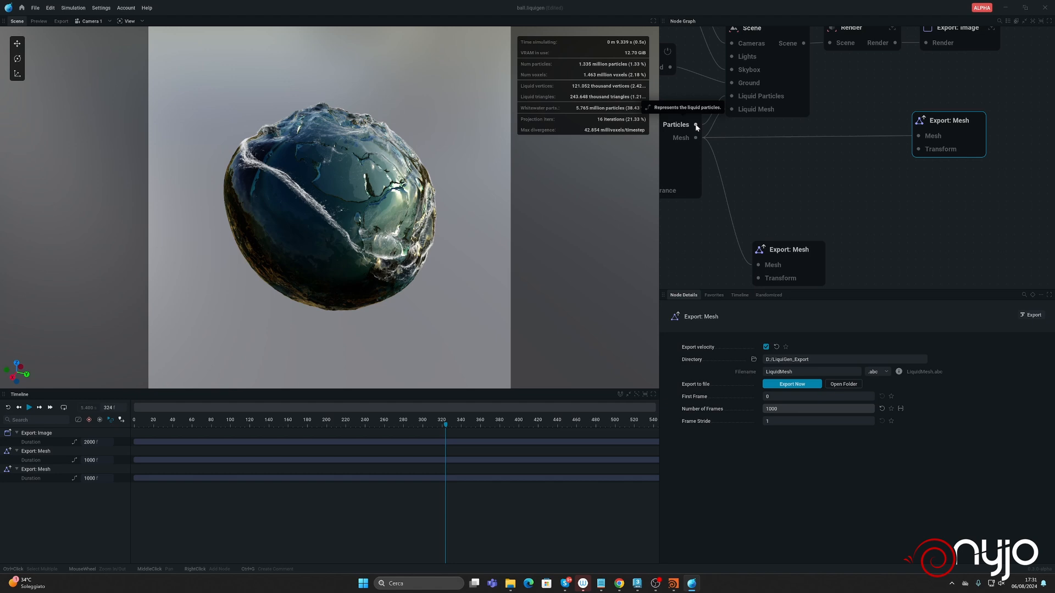
pyautogui.moveTo(695, 126); pyautogui.dragTo(901, 209)
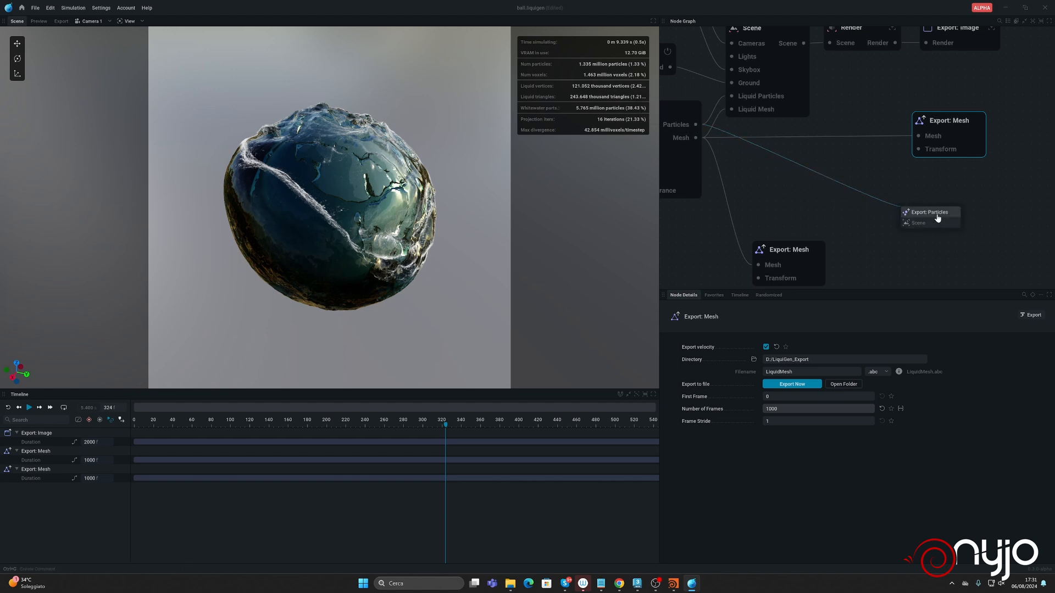
pyautogui.click(927, 213)
pyautogui.moveTo(930, 194); pyautogui.dragTo(943, 191)
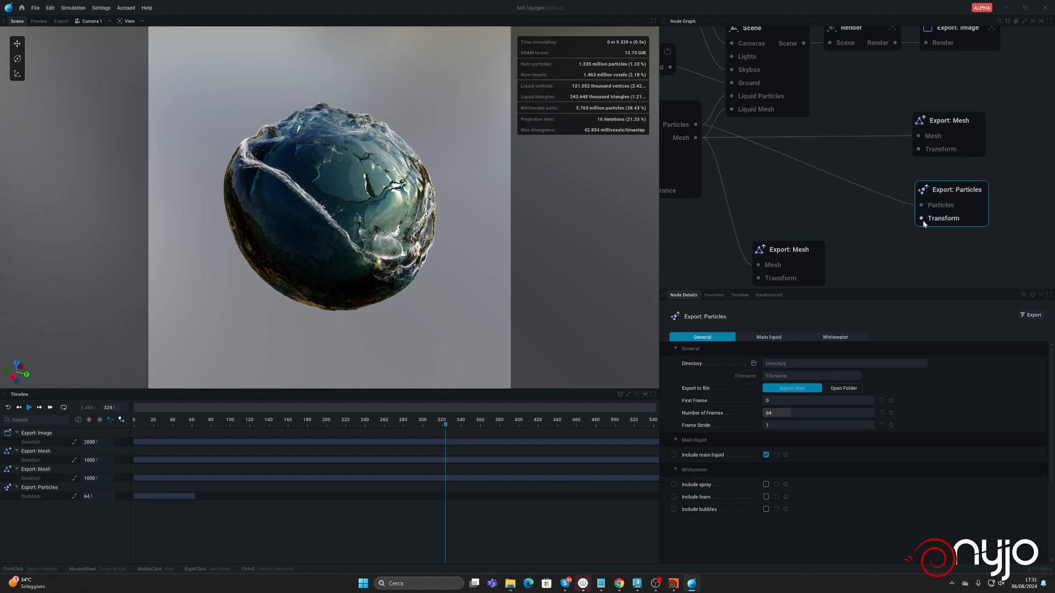
# Step: Set the Export: Particles directory to D:/LiquiGen_Export and its number of frames to 1000
pyautogui.scroll(-2, 775, 189)
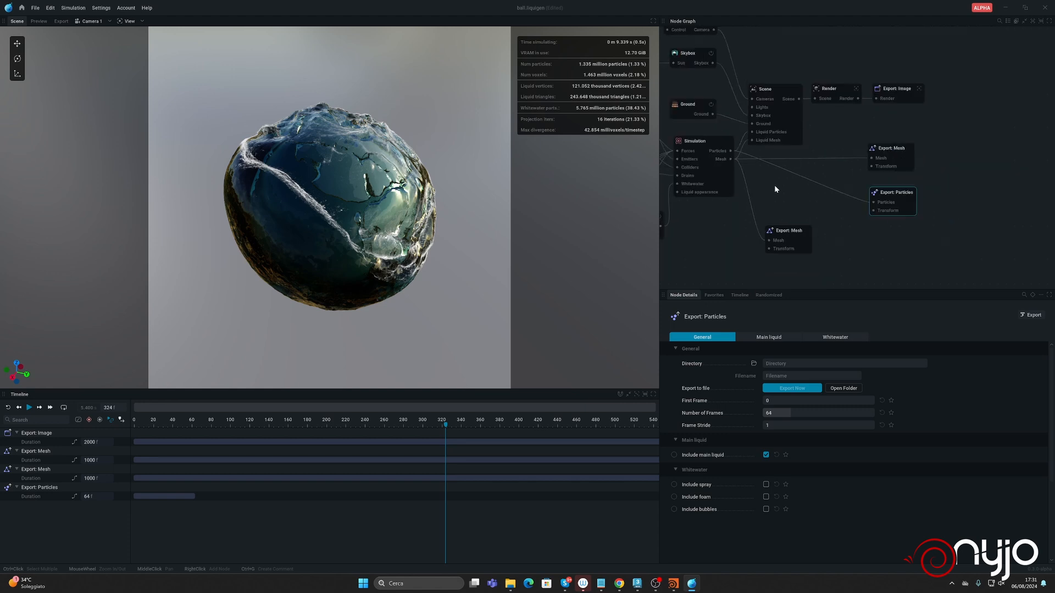
pyautogui.moveTo(778, 192); pyautogui.dragTo(898, 188, button='middle')
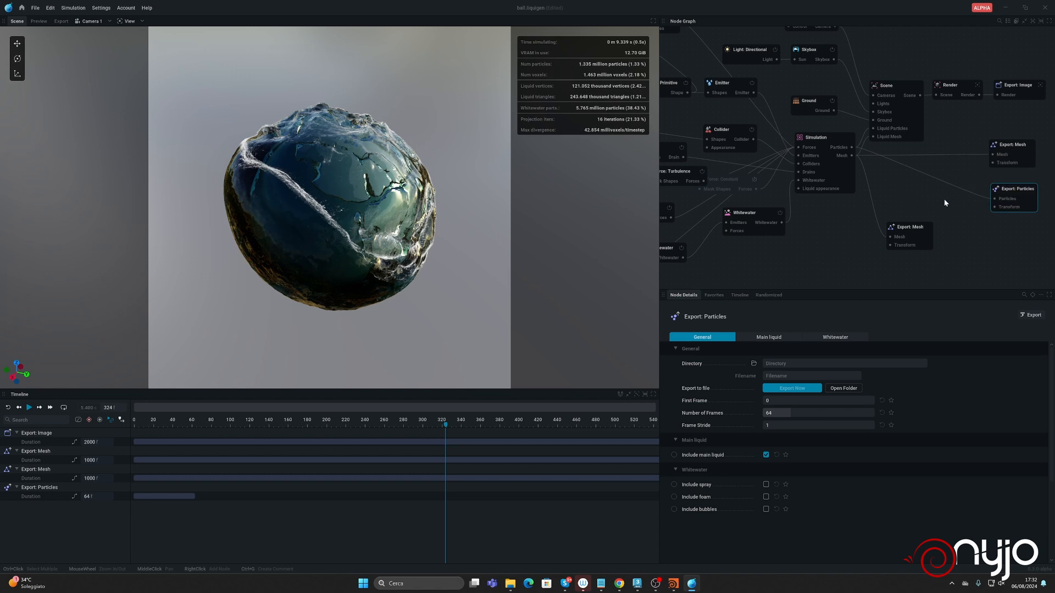
pyautogui.moveTo(943, 198); pyautogui.dragTo(717, 174, button='middle')
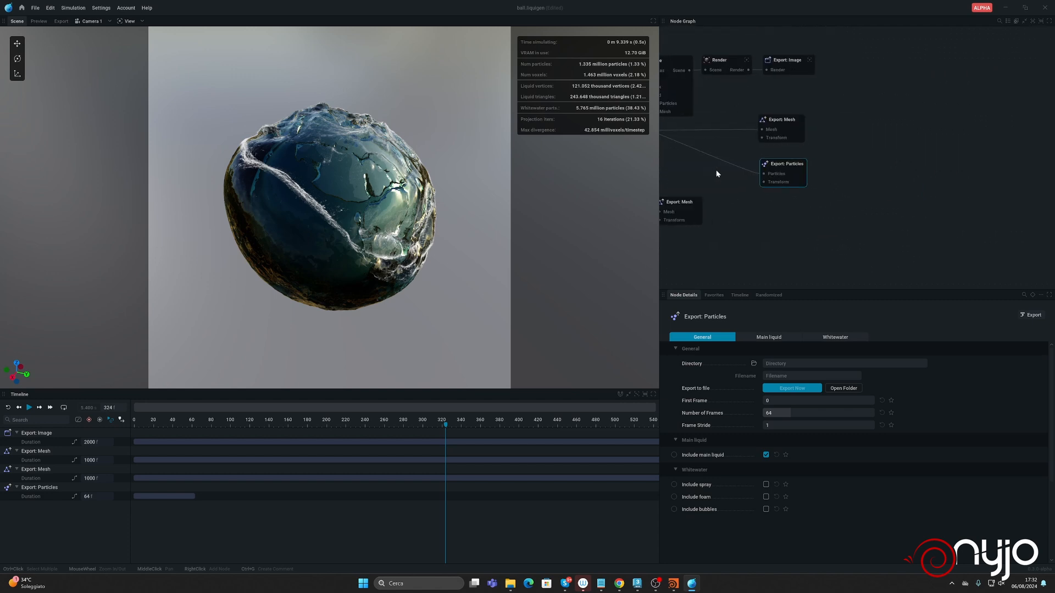
pyautogui.scroll(2, 815, 147)
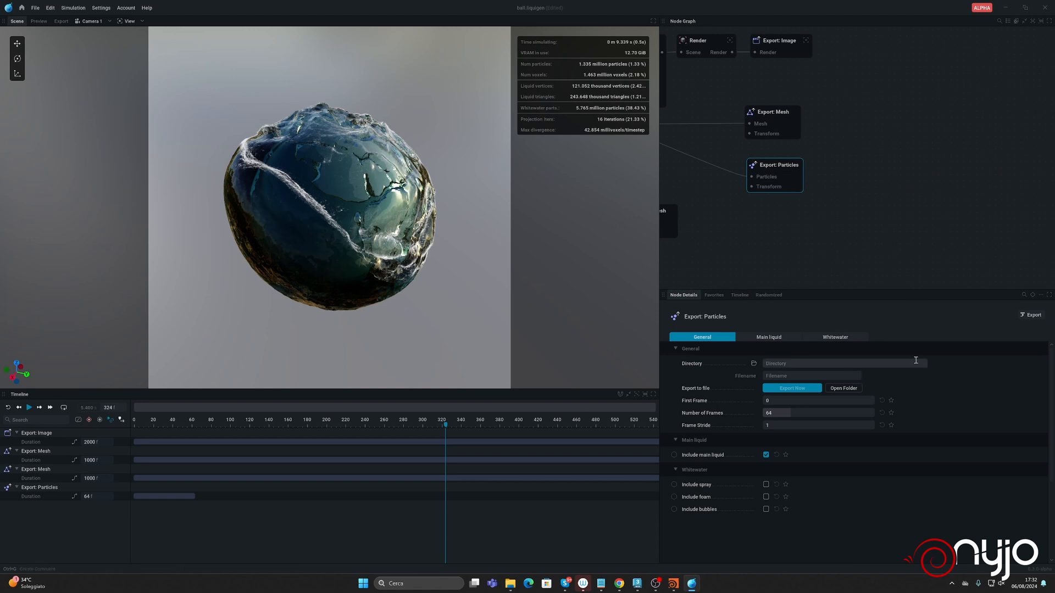
pyautogui.click(753, 364)
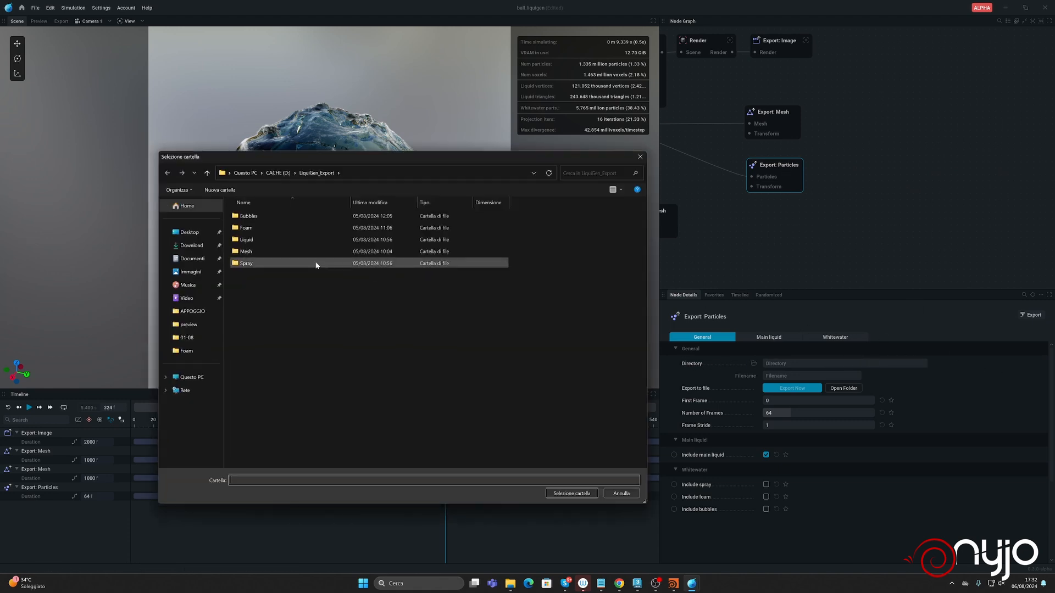
pyautogui.click(567, 493)
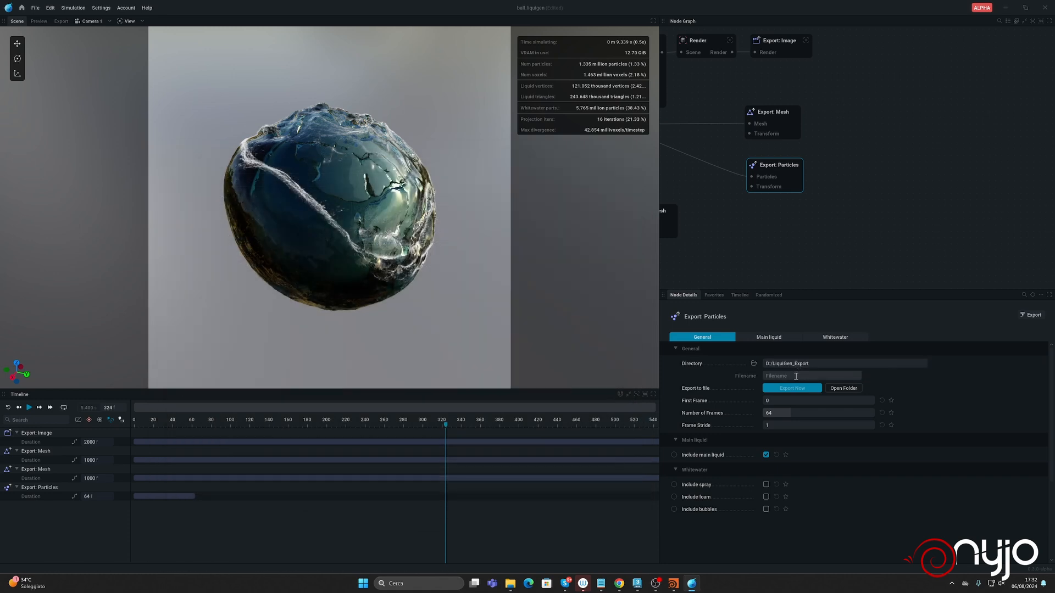
pyautogui.click(798, 414)
pyautogui.write('1000')
pyautogui.press('Return')
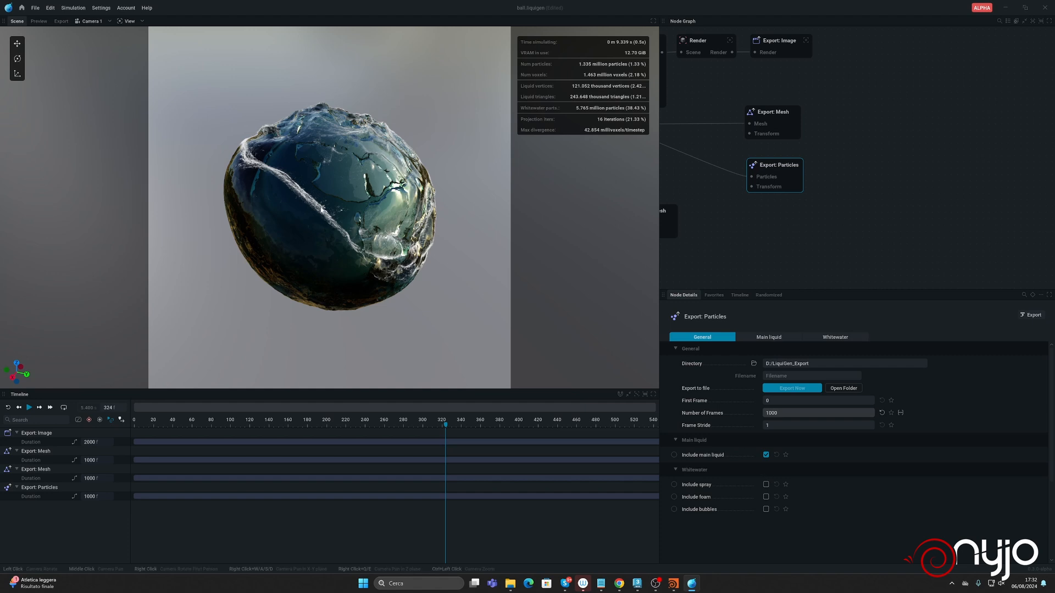
# Step: Hide the liquid mesh in the scene viewport, leaving the whitewater particles displayed
pyautogui.click(138, 21)
pyautogui.click(139, 77)
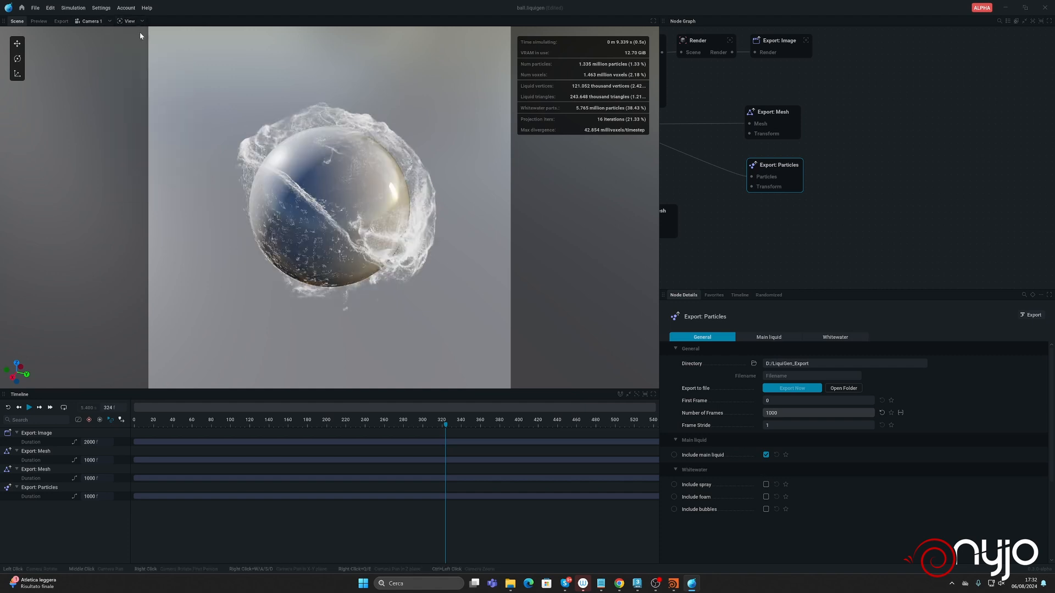
# Step: Compare the scene's display with the liquid mesh shown and hidden, with the liquid as points, and without whitewater
pyautogui.click(139, 24)
pyautogui.click(138, 77)
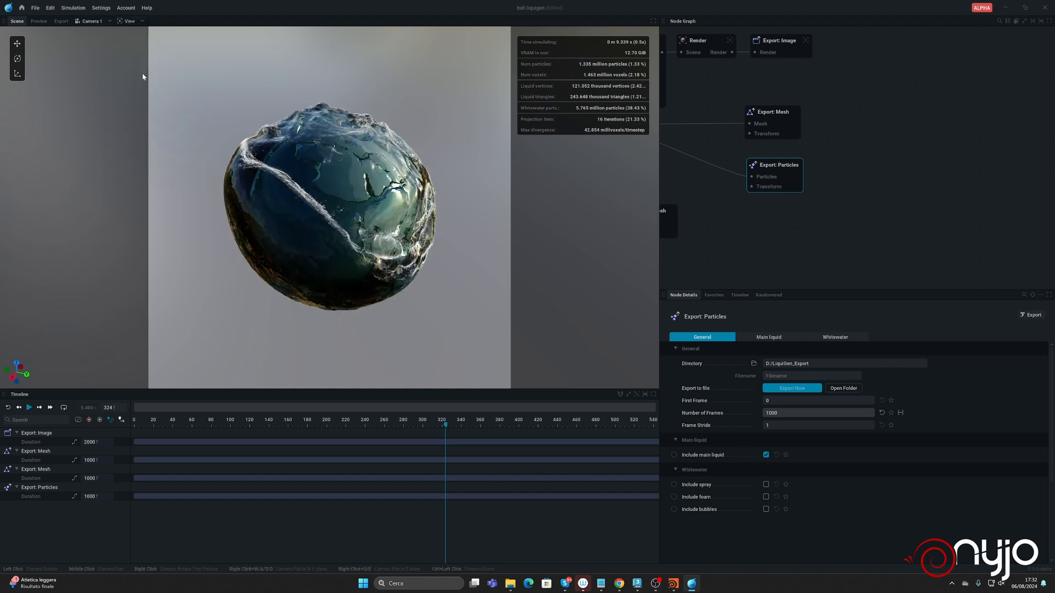
pyautogui.click(133, 22)
pyautogui.click(139, 78)
pyautogui.click(132, 21)
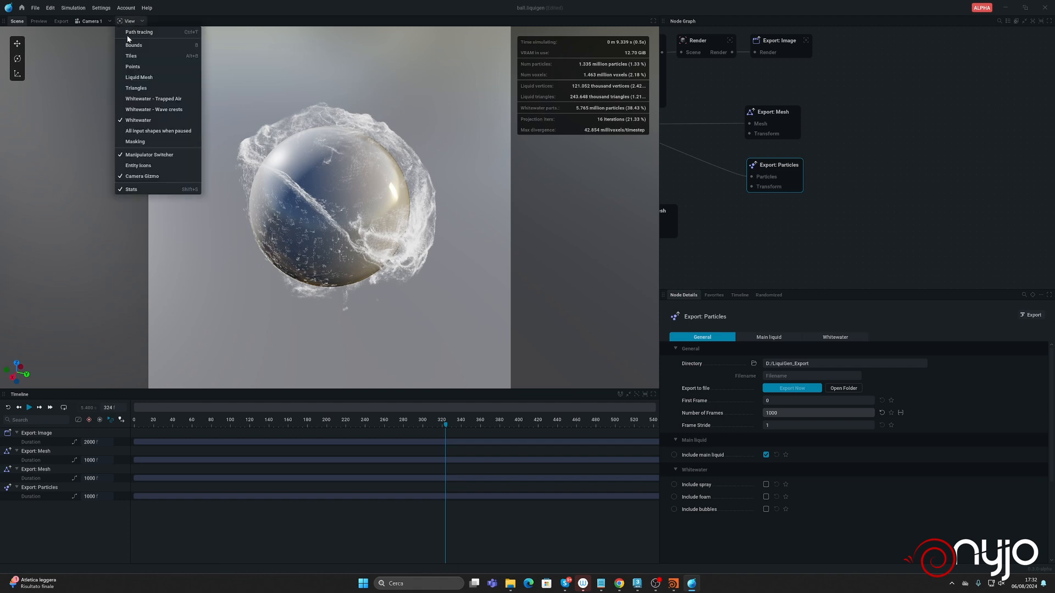
pyautogui.click(130, 66)
pyautogui.click(129, 21)
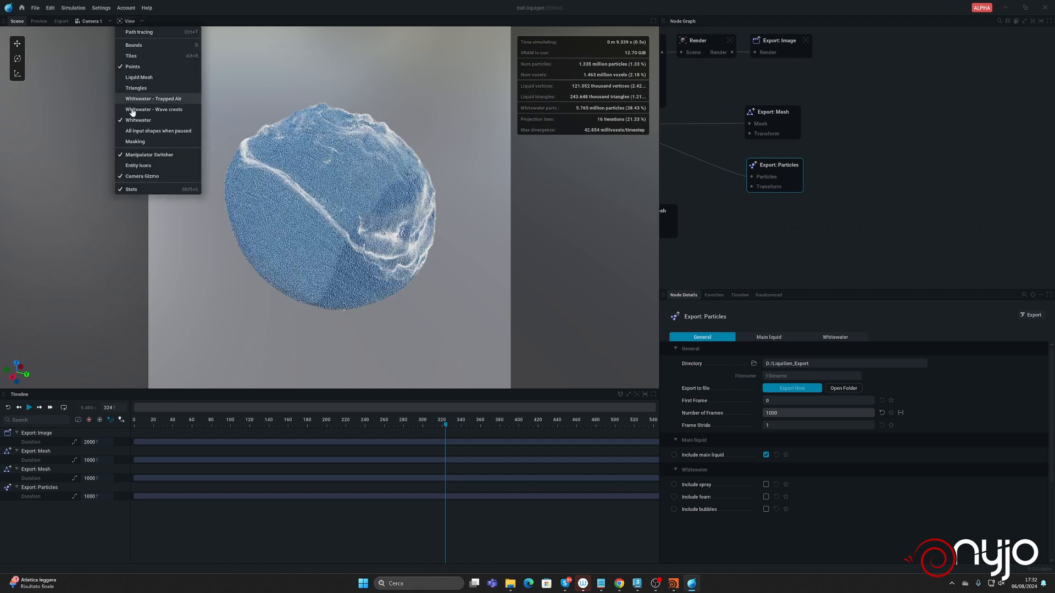
pyautogui.click(135, 120)
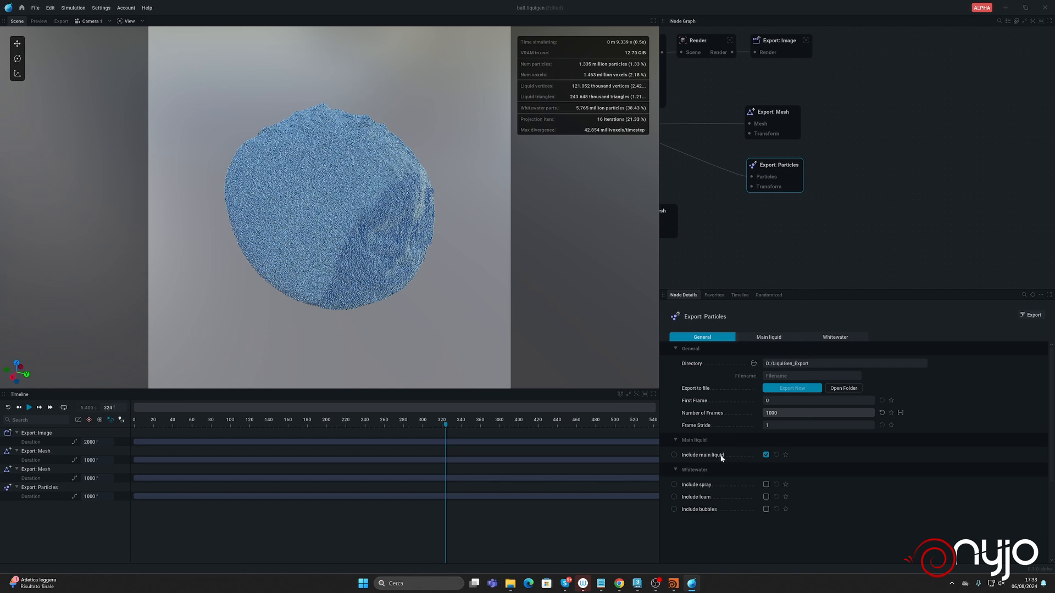
# Step: Exclude the main liquid from the particle export, and display the liquid mesh and whitewater in the viewport instead of the points
pyautogui.click(766, 456)
pyautogui.click(127, 22)
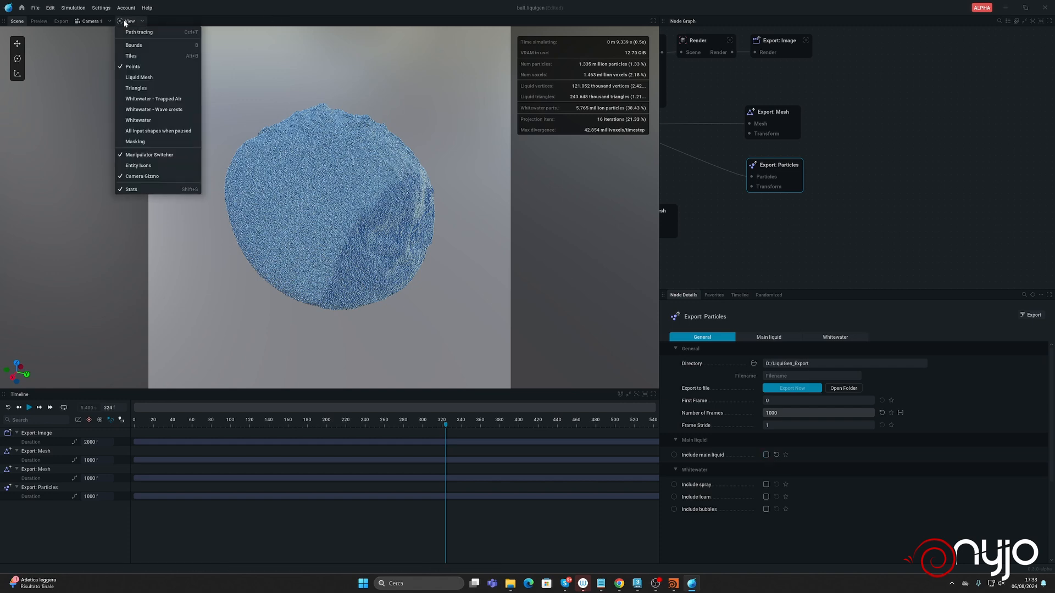
pyautogui.click(138, 78)
pyautogui.click(131, 22)
pyautogui.click(132, 66)
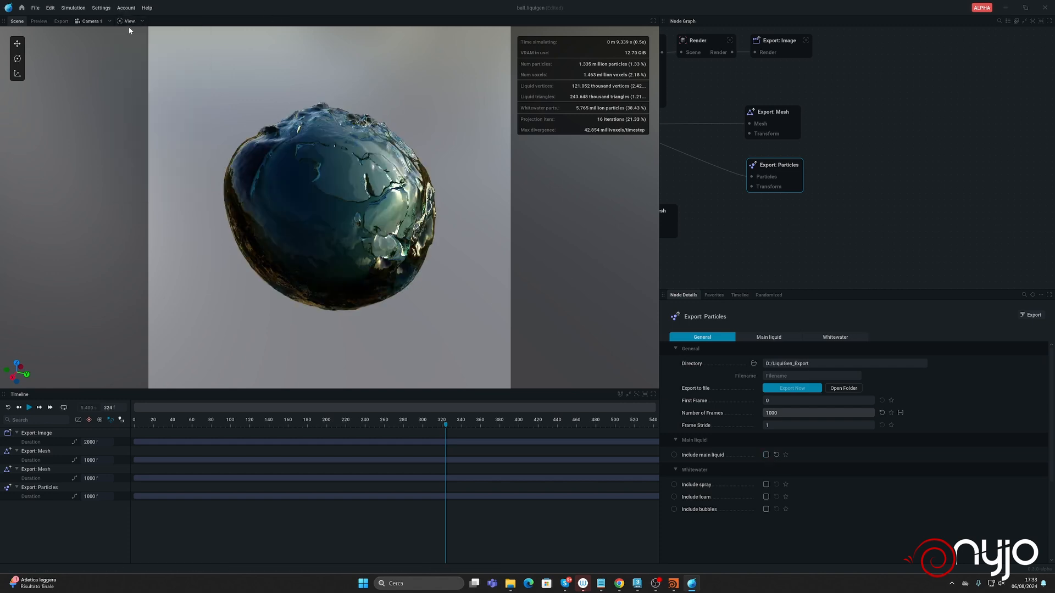
pyautogui.click(130, 21)
pyautogui.click(136, 121)
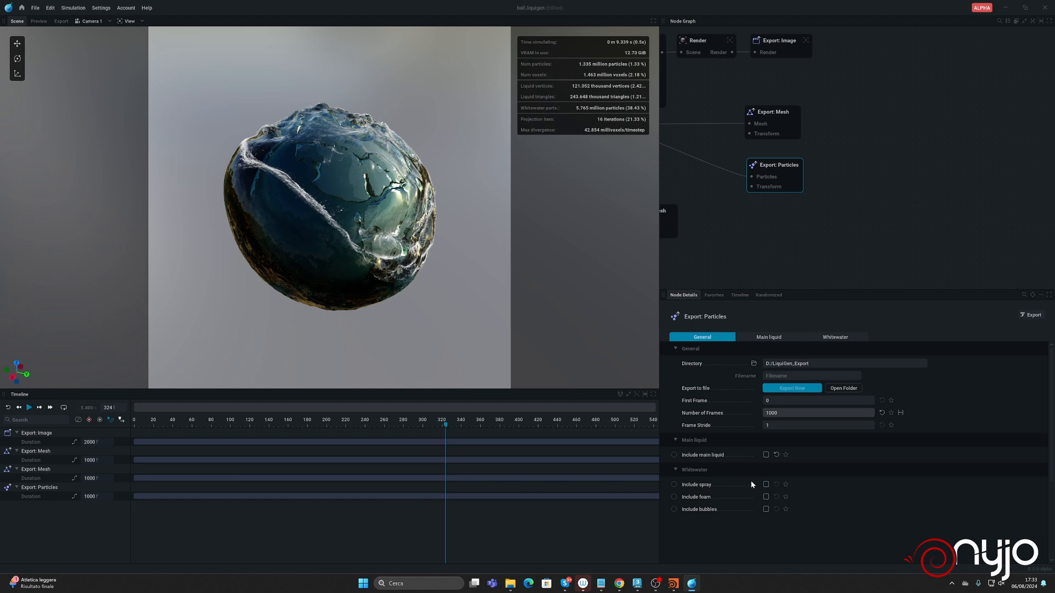
# Step: Include spray, foam and bubbles in the particle export and set its filename to $(project)
pyautogui.click(766, 485)
pyautogui.click(766, 497)
pyautogui.click(766, 510)
pyautogui.click(789, 377)
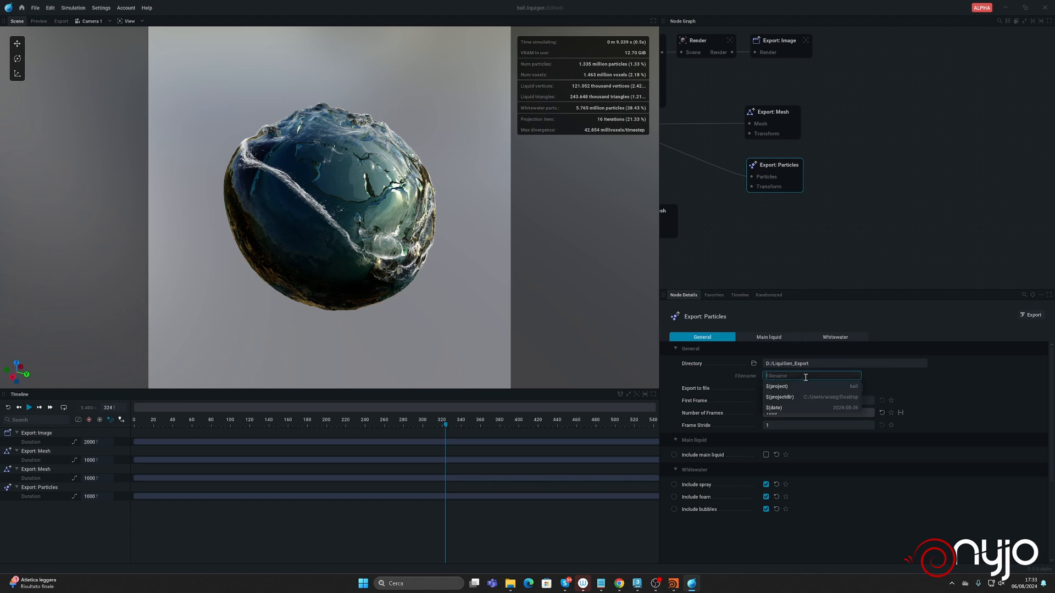
pyautogui.click(792, 387)
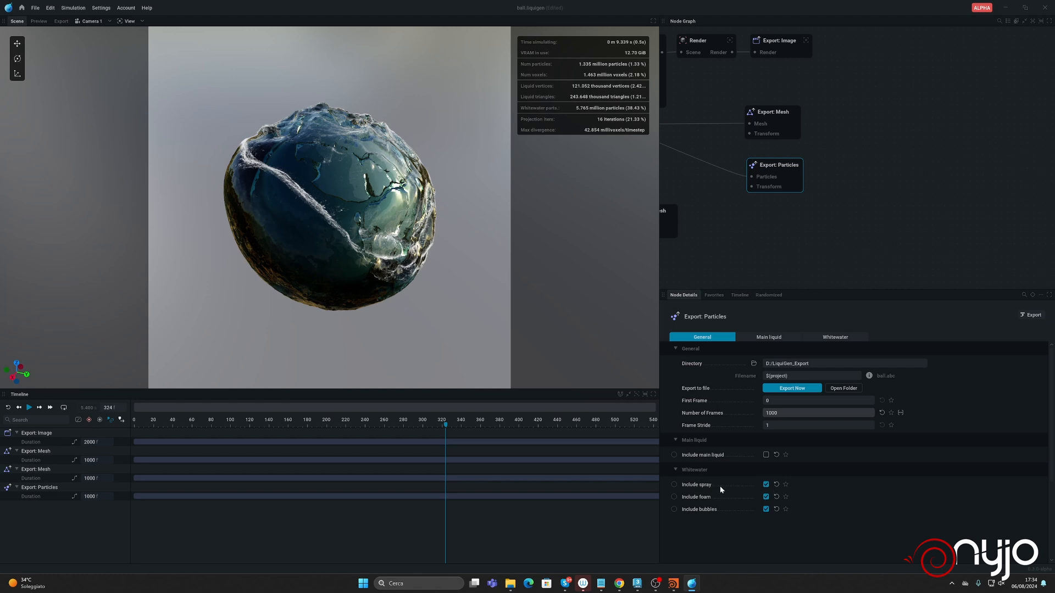
# Step: Exclude foam and bubbles from the particle export and set its filename to Sphere_Spray
pyautogui.click(766, 496)
pyautogui.click(766, 509)
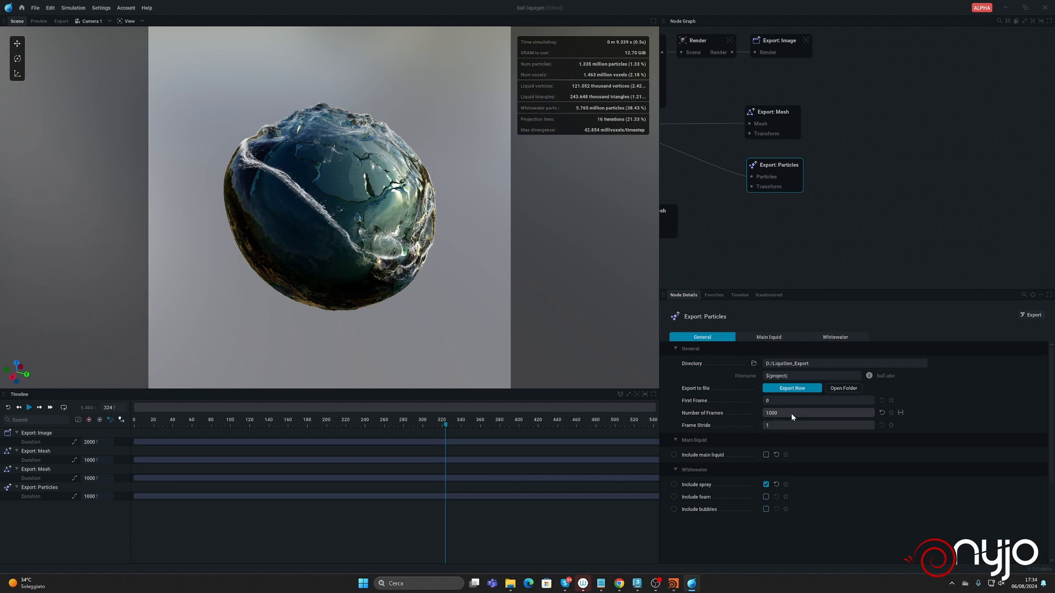
pyautogui.click(798, 376)
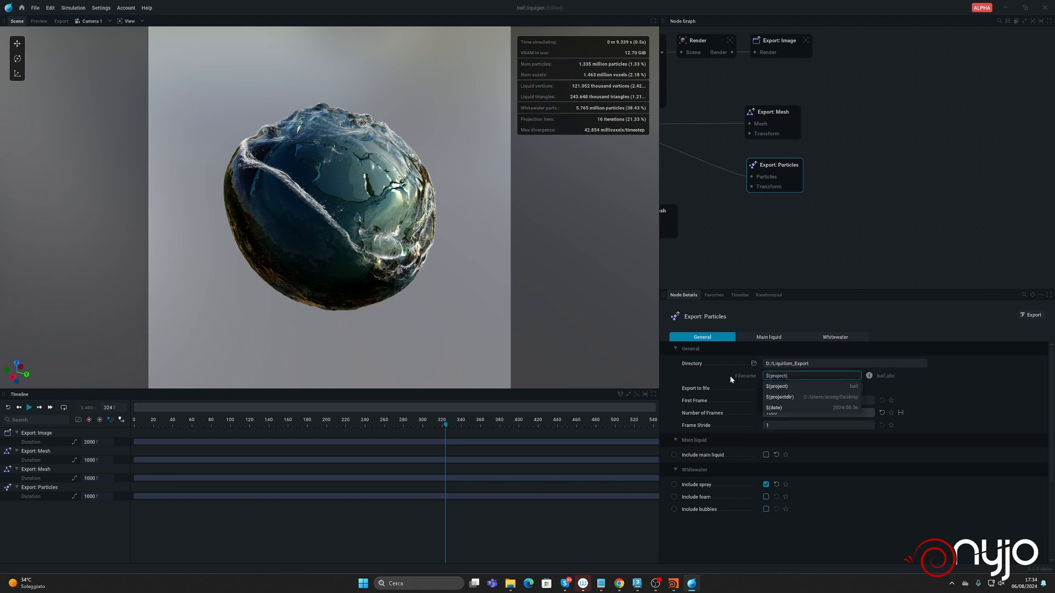
pyautogui.write('Sphere_')
pyautogui.press('Delete')
pyautogui.press('Delete')
pyautogui.press('Delete')
pyautogui.press('Delete')
pyautogui.press('Delete')
pyautogui.press('Delete')
pyautogui.press('Delete')
pyautogui.press('Delete')
pyautogui.press('Delete')
pyautogui.press('Delete')
pyautogui.write('Sp')
pyautogui.click(959, 392)
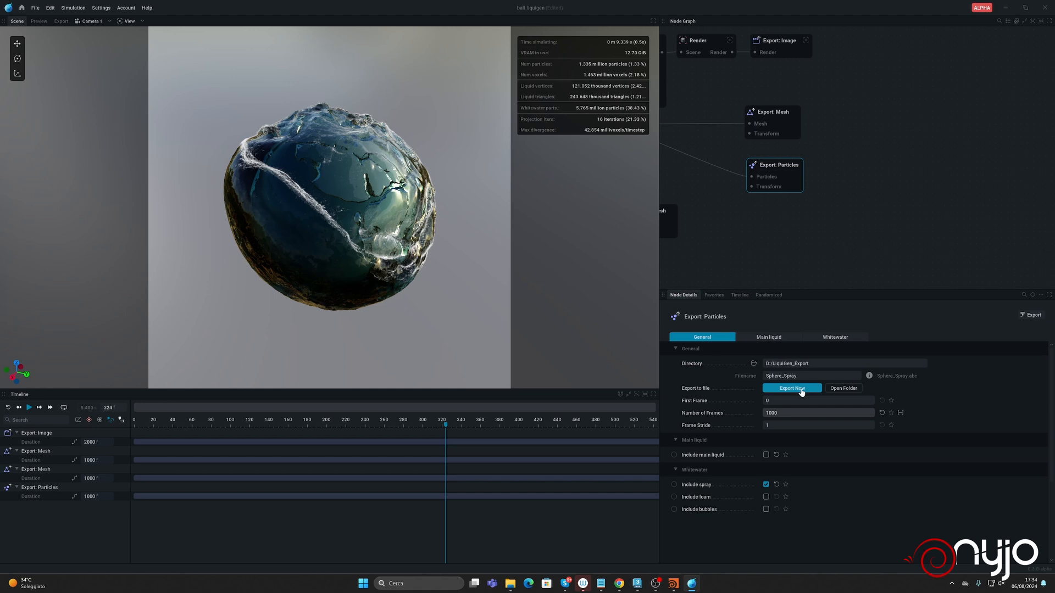
# Step: Rename the Export: Particles node as OUT Spray
pyautogui.rightClick(783, 168)
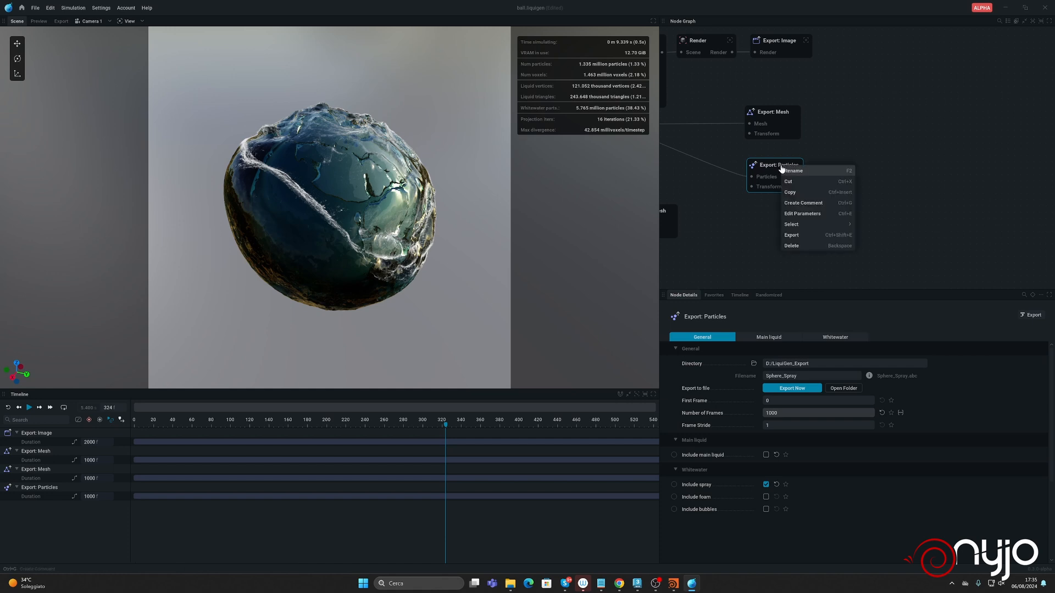
pyautogui.click(816, 176)
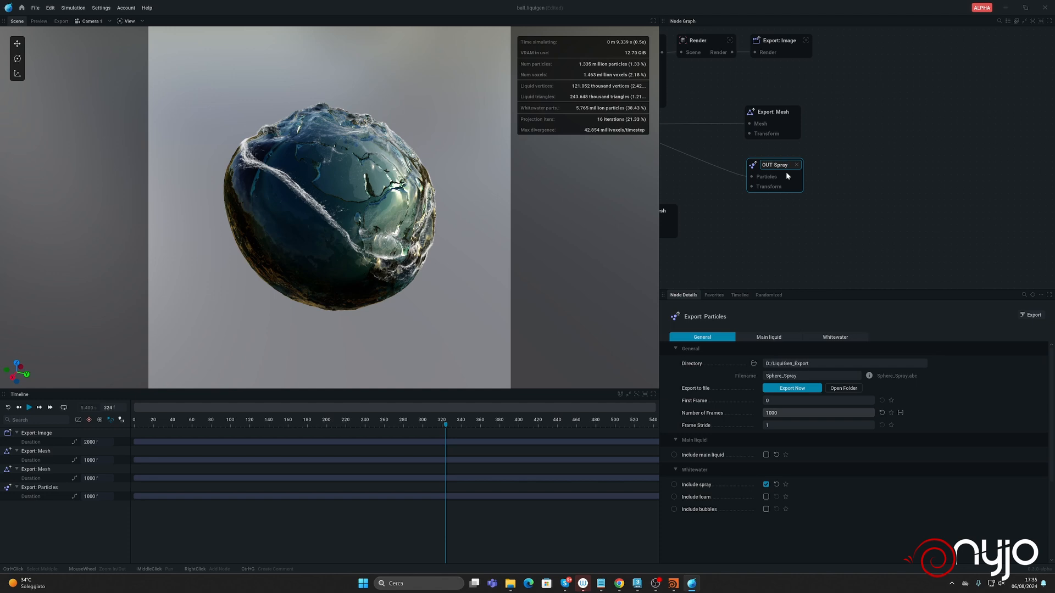
pyautogui.click(863, 163)
# Step: Duplicate the OUT Spray node, connect the copy to the Simulation's Particles output and place it below the original
pyautogui.click(782, 167)
pyautogui.click(779, 235)
pyautogui.hotkey('ctrl', 'v')
pyautogui.moveTo(766, 220); pyautogui.dragTo(906, 198, button='middle')
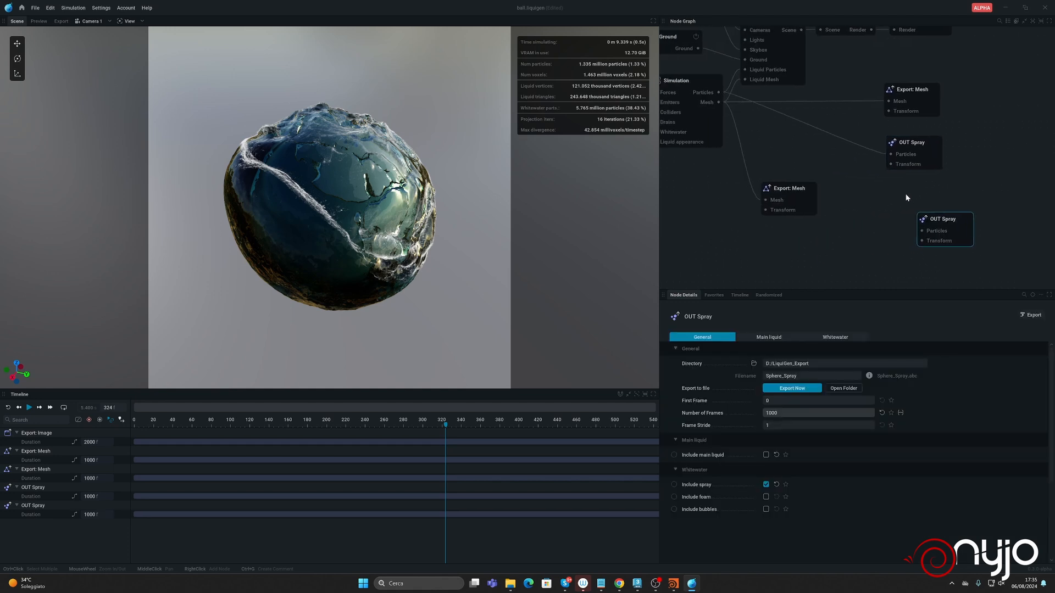
pyautogui.moveTo(922, 231)
pyautogui.mouseDown()
pyautogui.moveTo(714, 126)
pyautogui.moveTo(717, 93)
pyautogui.mouseUp()
pyautogui.moveTo(945, 220)
pyautogui.mouseDown()
pyautogui.moveTo(908, 186)
pyautogui.moveTo(918, 185)
pyautogui.mouseUp()
# Step: Rename the copied OUT Spray node as OUT Foam
pyautogui.doubleClick(917, 185)
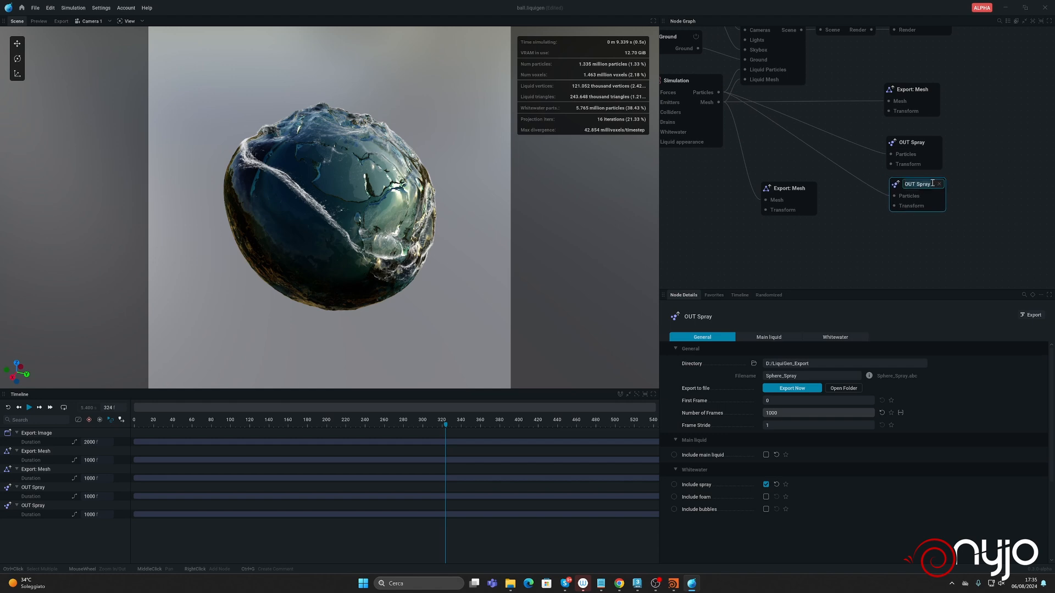
pyautogui.click(933, 183)
pyautogui.press('BackSpace')
pyautogui.press('BackSpace')
pyautogui.press('BackSpace')
pyautogui.press('BackSpace')
pyautogui.press('BackSpace')
pyautogui.press('BackSpace')
pyautogui.write('Foam')
pyautogui.press('Return')
# Step: Set the OUT Foam filename to Sphere_Foam and include foam instead of spray in its export
pyautogui.click(789, 375)
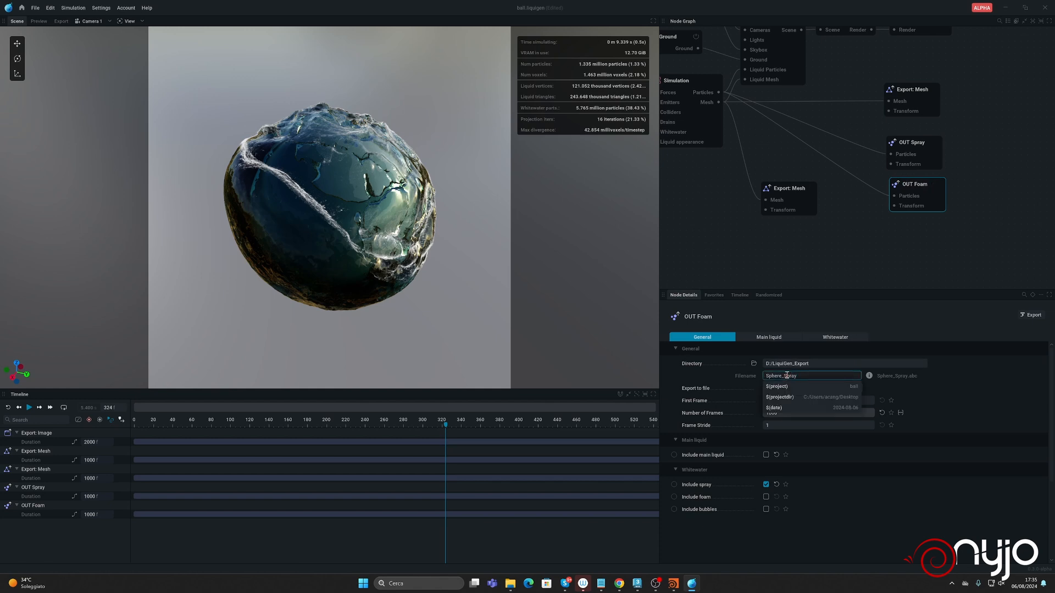
pyautogui.press('BackSpace')
pyautogui.press('BackSpace')
pyautogui.press('BackSpace')
pyautogui.press('BackSpace')
pyautogui.press('BackSpace')
pyautogui.write('F')
pyautogui.click(766, 485)
pyautogui.click(766, 497)
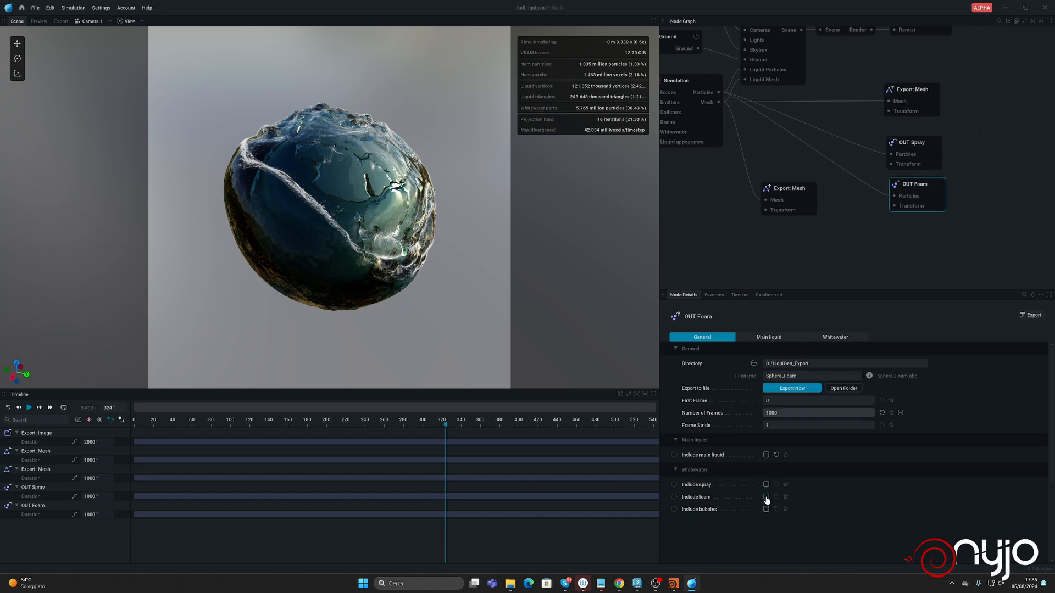
# Step: Duplicate the OUT Foam node, place the copy below it and connect it to the Simulation's Particles output
pyautogui.click(872, 253)
pyautogui.click(911, 187)
pyautogui.hotkey('ctrl', 'c')
pyautogui.hotkey('ctrl', 'v')
pyautogui.moveTo(935, 205); pyautogui.dragTo(917, 227)
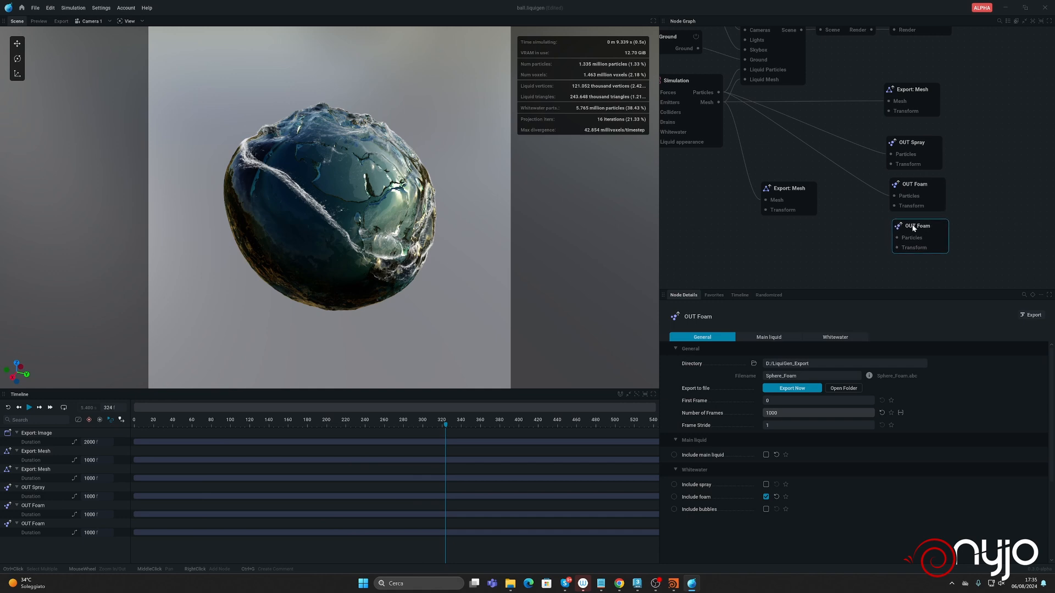
pyautogui.moveTo(718, 92); pyautogui.dragTo(898, 237)
# Step: Rename the copied OUT Foam node as OUT Bubbles
pyautogui.doubleClick(922, 226)
pyautogui.write('OUT')
pyautogui.press('Return')
# Step: Set the OUT Bubbles filename to Sphere_Bubbles and include bubbles instead of foam in its export
pyautogui.click(806, 376)
pyautogui.press('BackSpace')
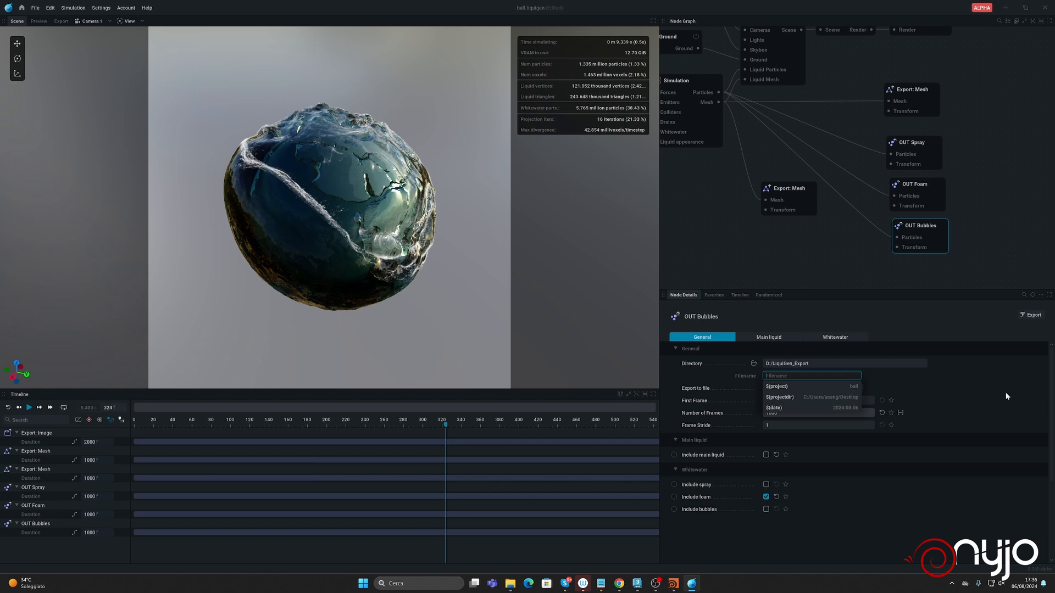
pyautogui.write('Sphe')
pyautogui.write('re_Bubbles')
pyautogui.press('Return')
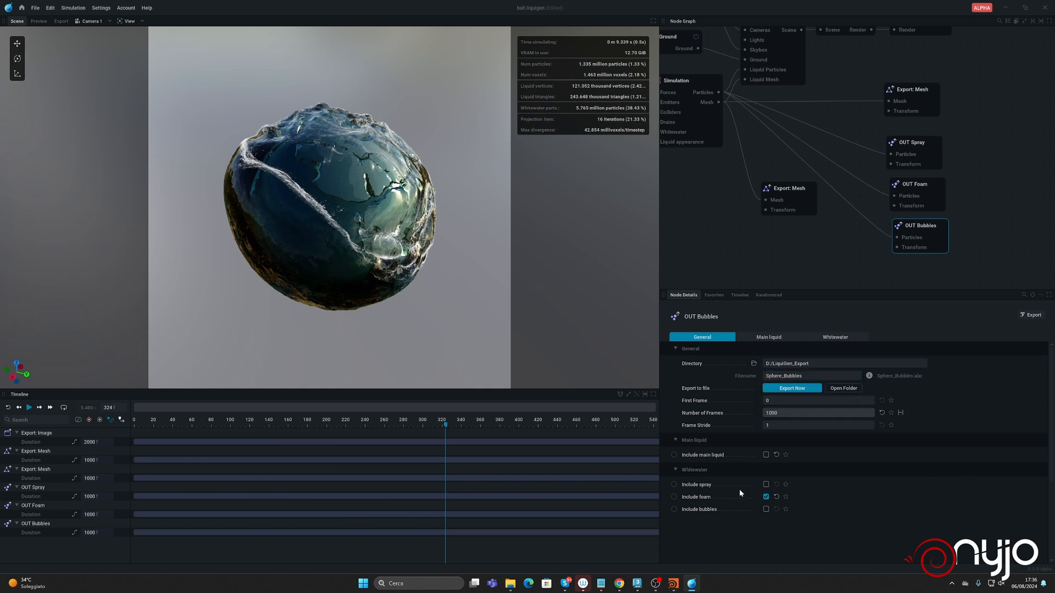
pyautogui.click(766, 497)
pyautogui.click(766, 509)
# Step: Group the upper Export: Mesh node and the three OUT nodes in a comment named Export Particles, and move the group slightly down
pyautogui.moveTo(878, 62); pyautogui.dragTo(994, 267)
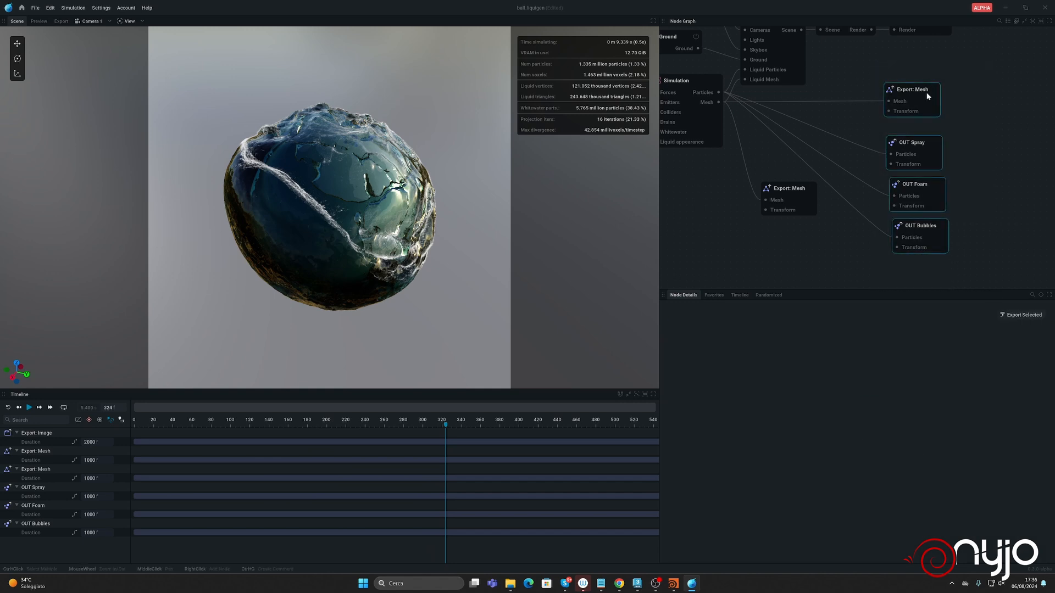
pyautogui.rightClick(928, 95)
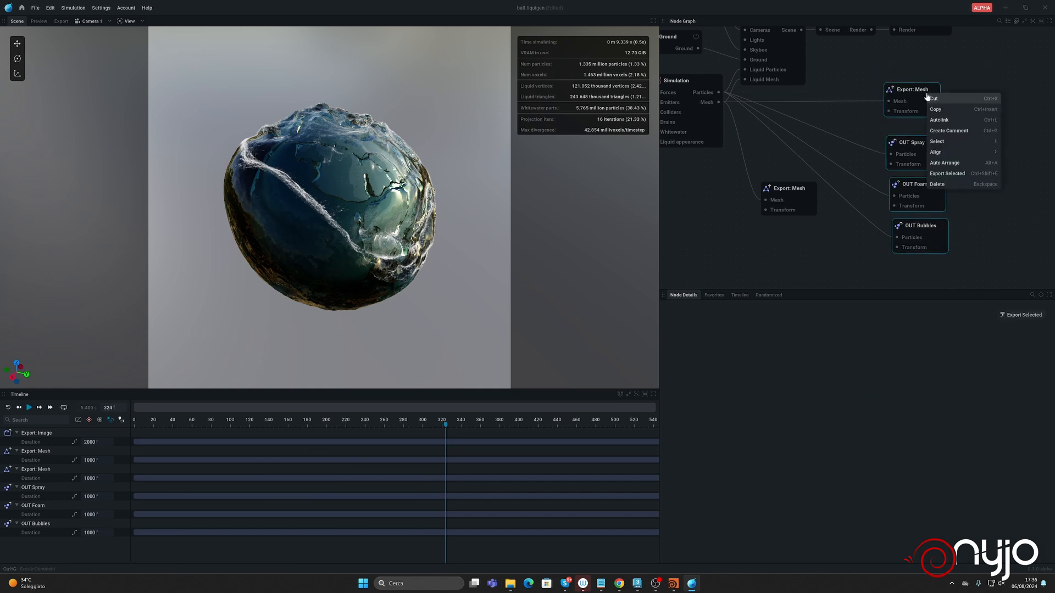
pyautogui.click(956, 131)
pyautogui.click(902, 54)
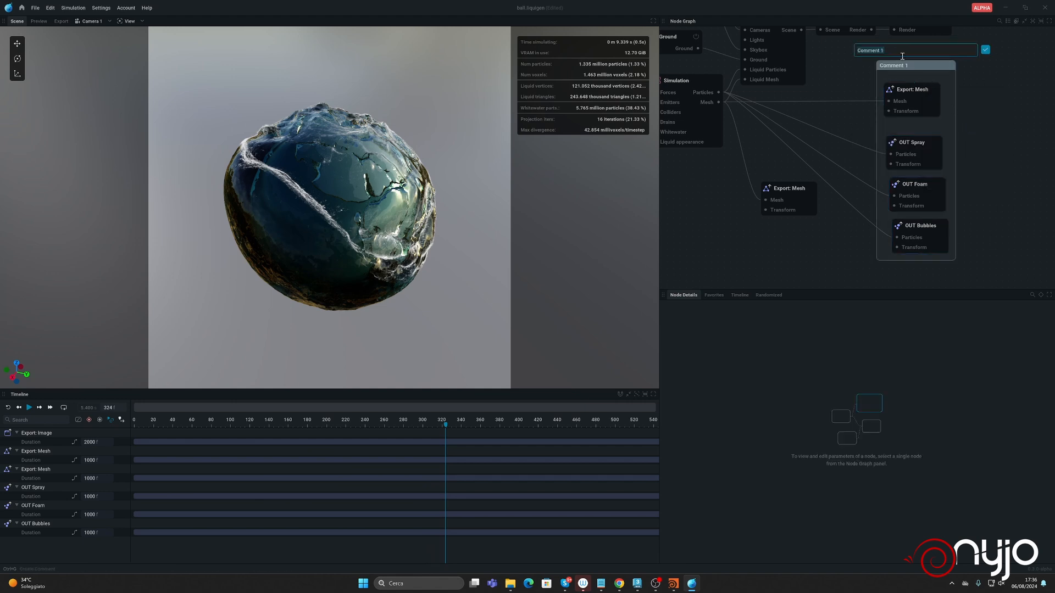
pyautogui.write('Export Pe')
pyautogui.press('Return')
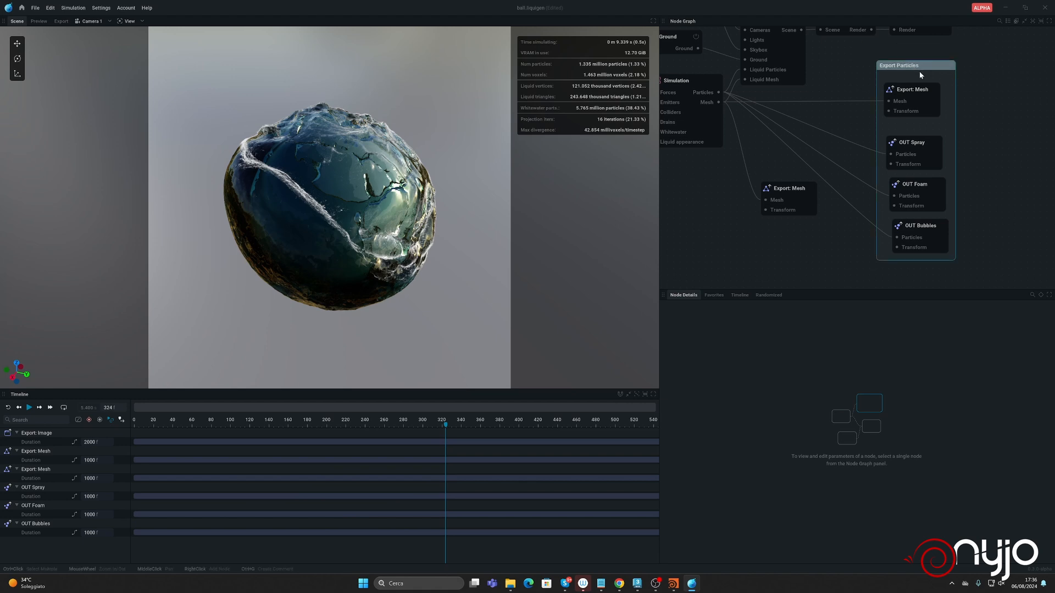
pyautogui.moveTo(914, 65); pyautogui.dragTo(917, 72)
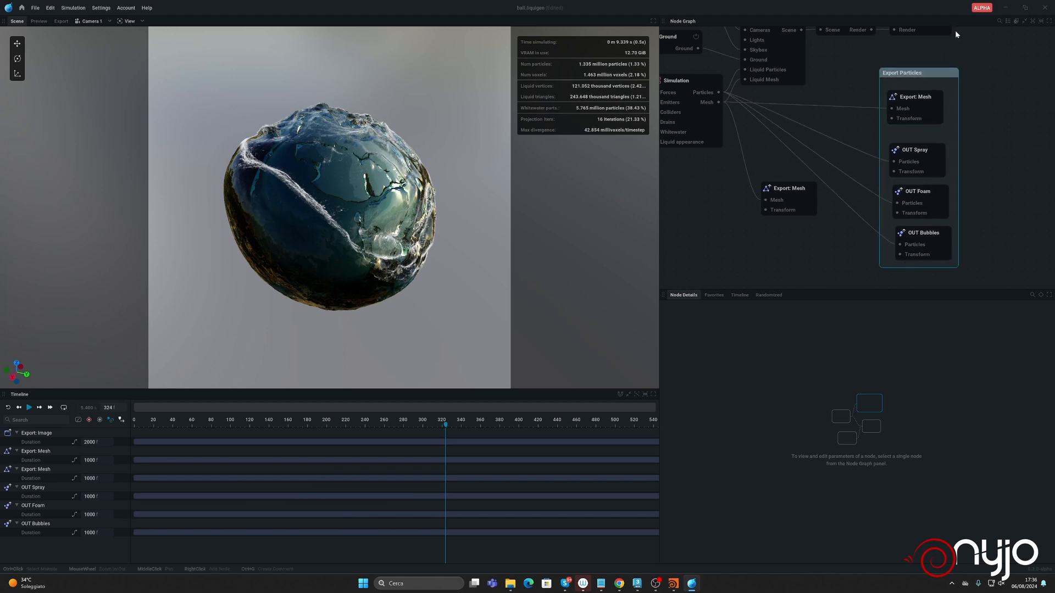
# Step: Switch to File Explorer and check the sizes of the exported files in the Bubbles, Foam and Spray folders of D:/LiquiGen_Export
pyautogui.click(510, 584)
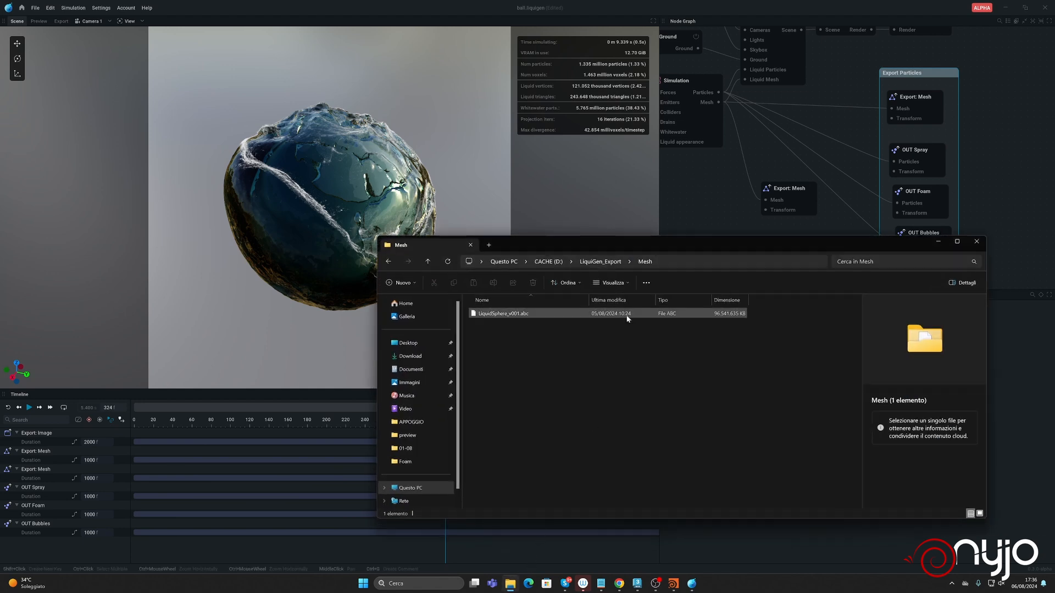
pyautogui.click(601, 262)
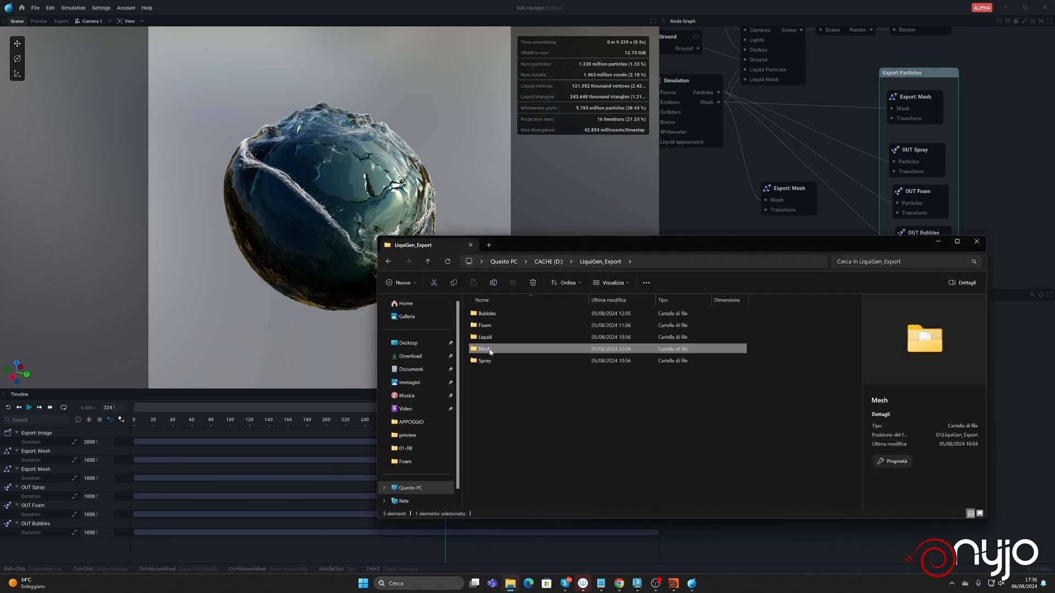
pyautogui.doubleClick(487, 314)
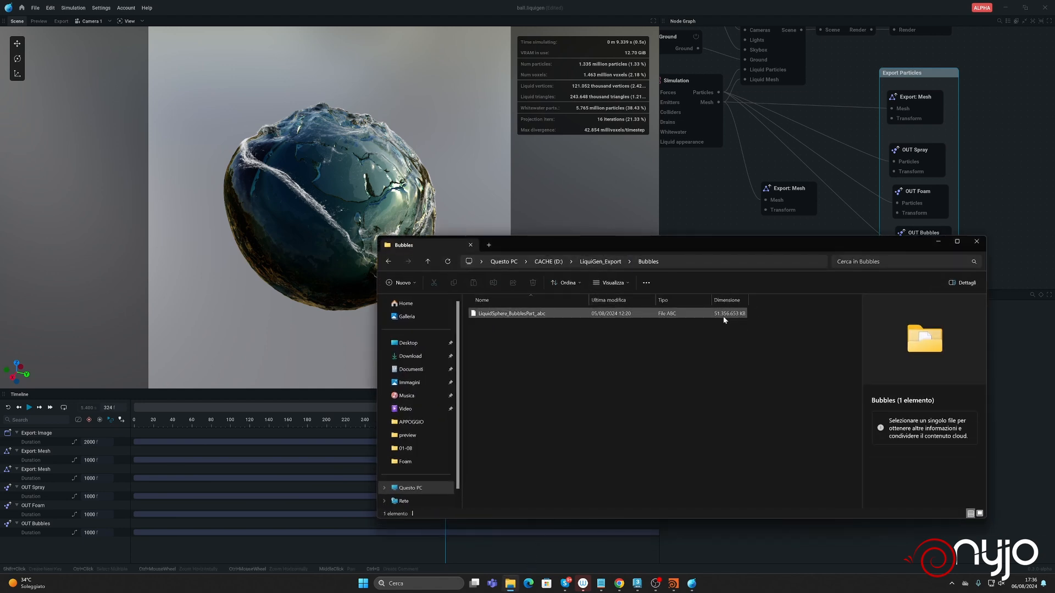
pyautogui.click(604, 262)
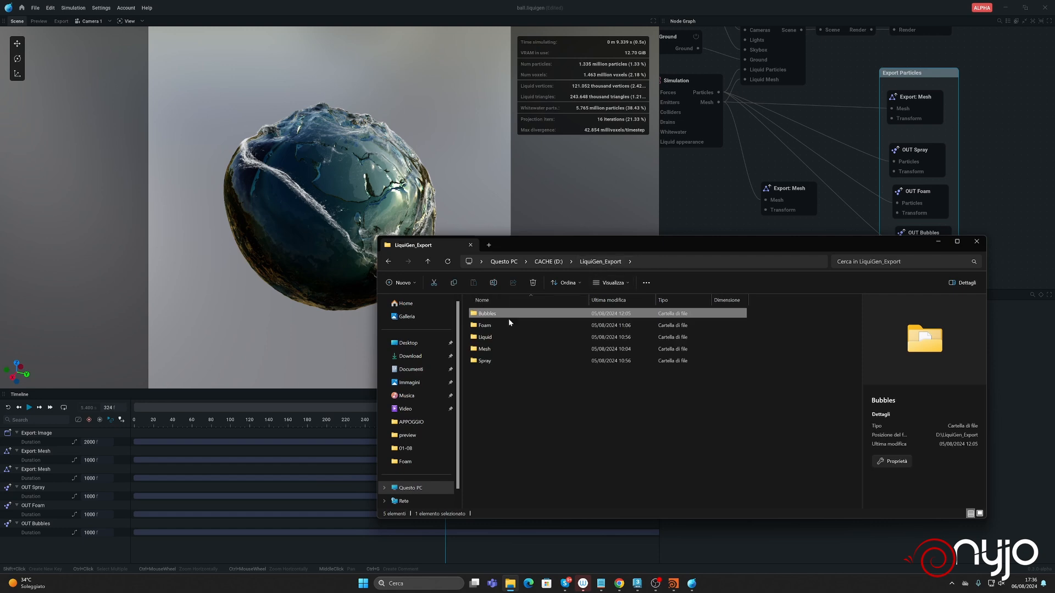
pyautogui.doubleClick(473, 330)
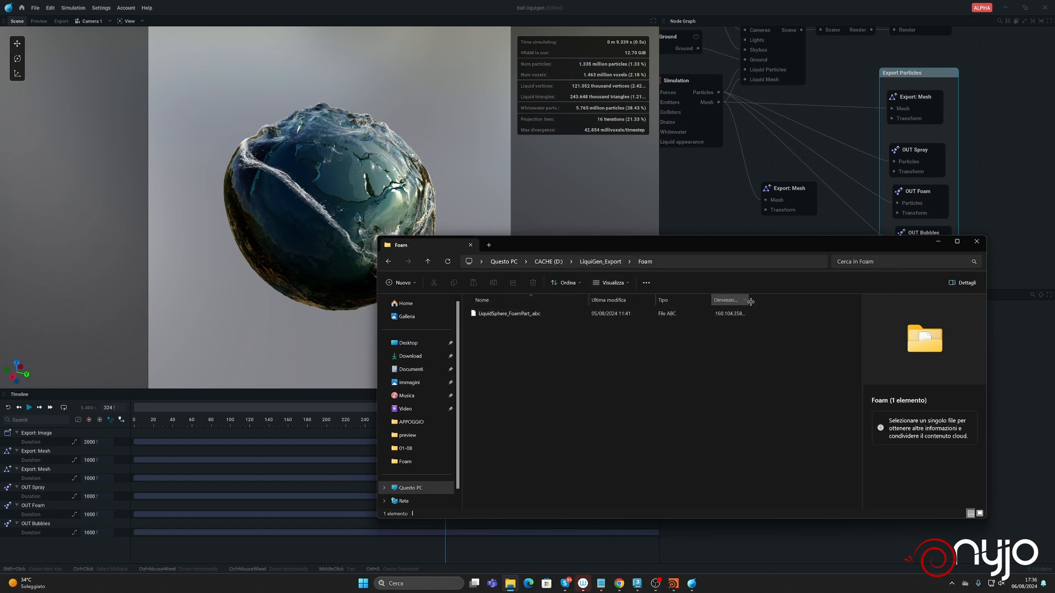
pyautogui.click(604, 263)
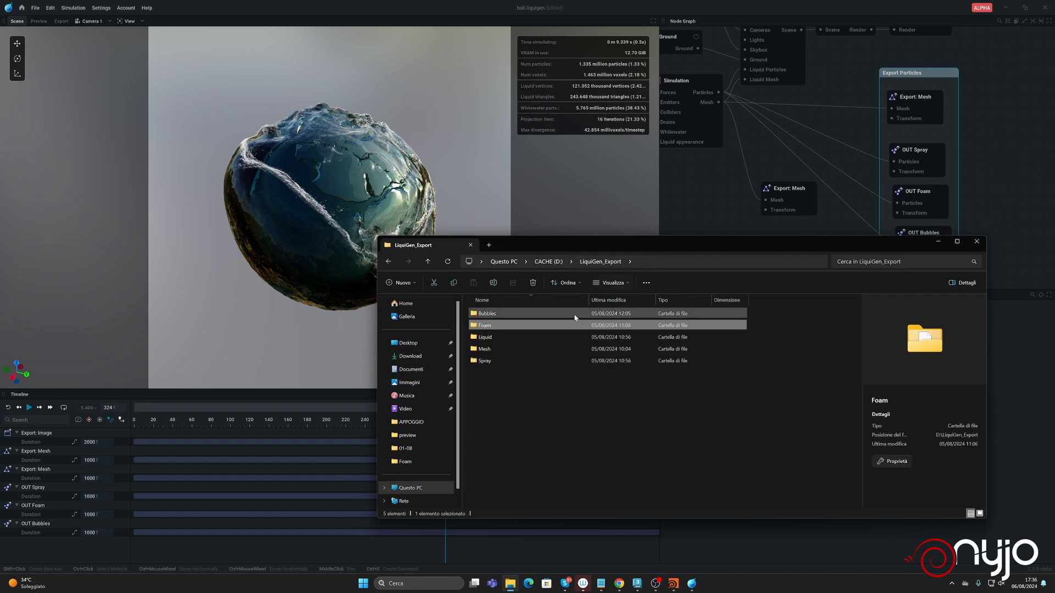
pyautogui.doubleClick(575, 360)
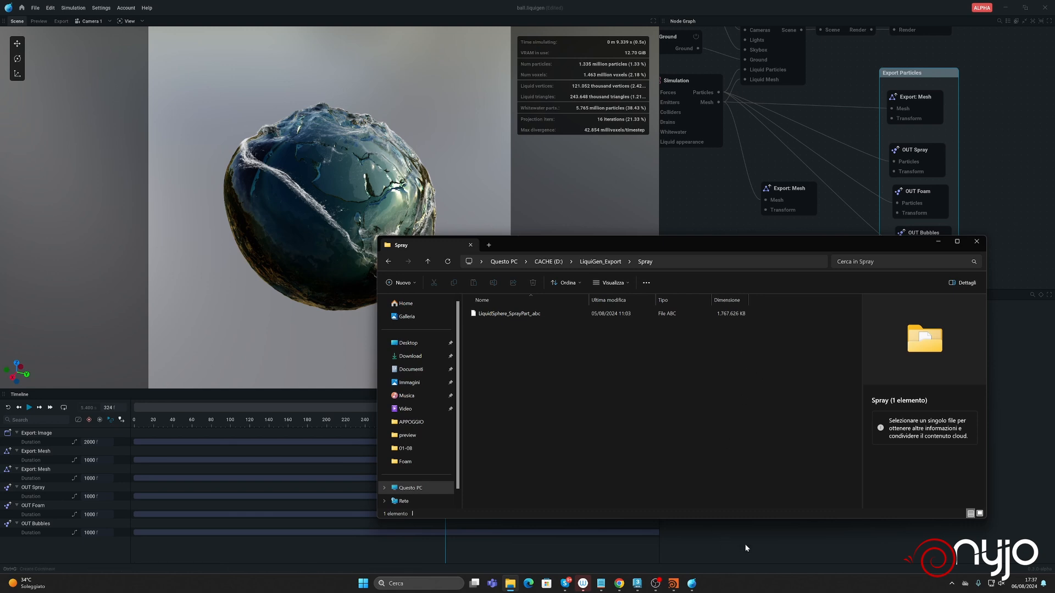
# Step: Switch to 3ds Max and configure the scene time with a custom frame rate of 60 FPS and an end time of 2000
pyautogui.click(636, 588)
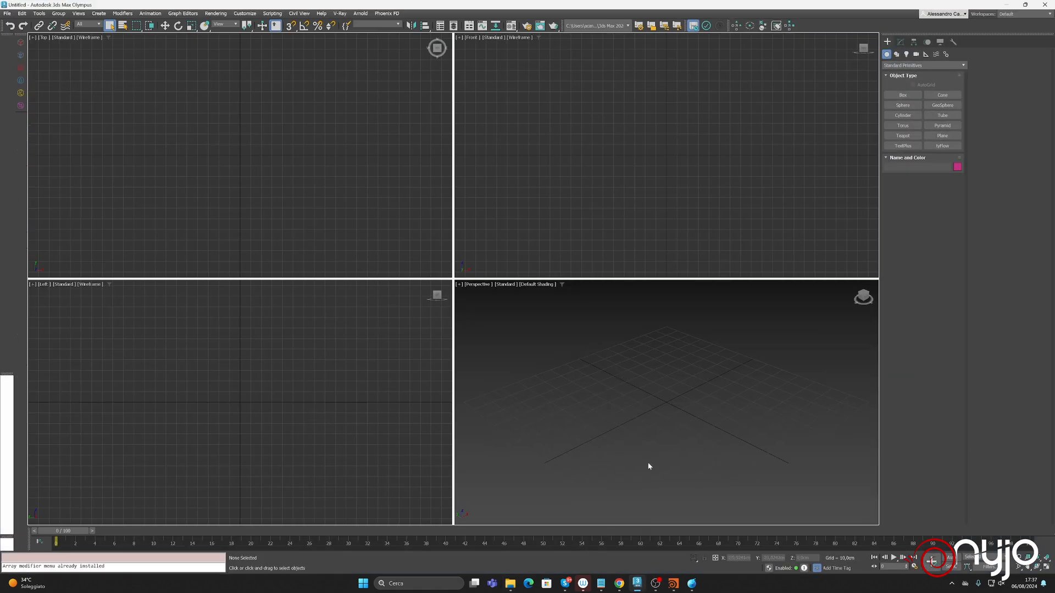
pyautogui.click(916, 567)
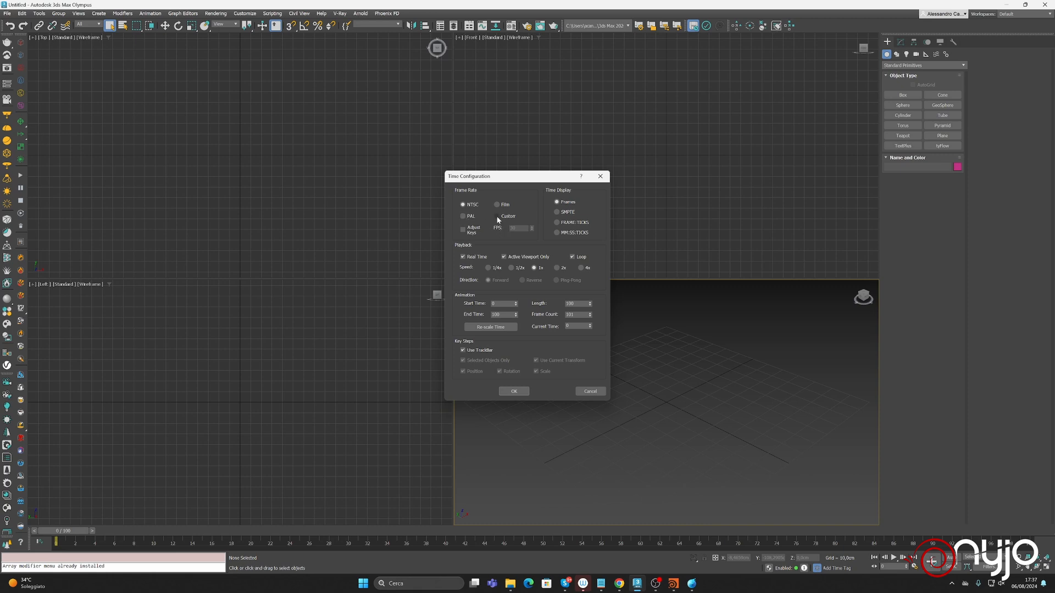
pyautogui.click(499, 217)
pyautogui.doubleClick(523, 228)
pyautogui.doubleClick(505, 315)
pyautogui.write('2000')
pyautogui.press('Return')
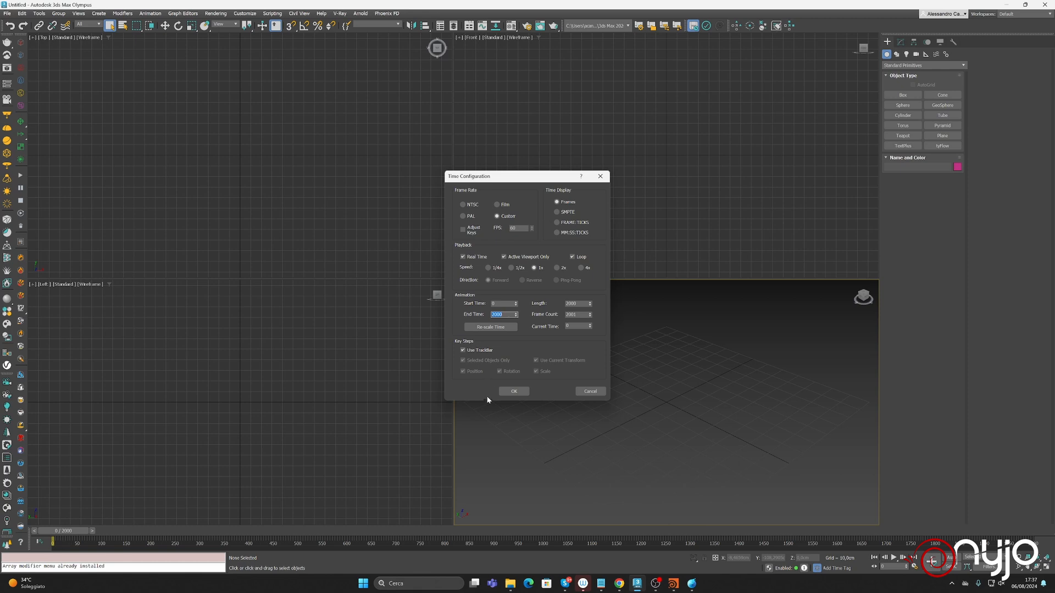
pyautogui.click(514, 391)
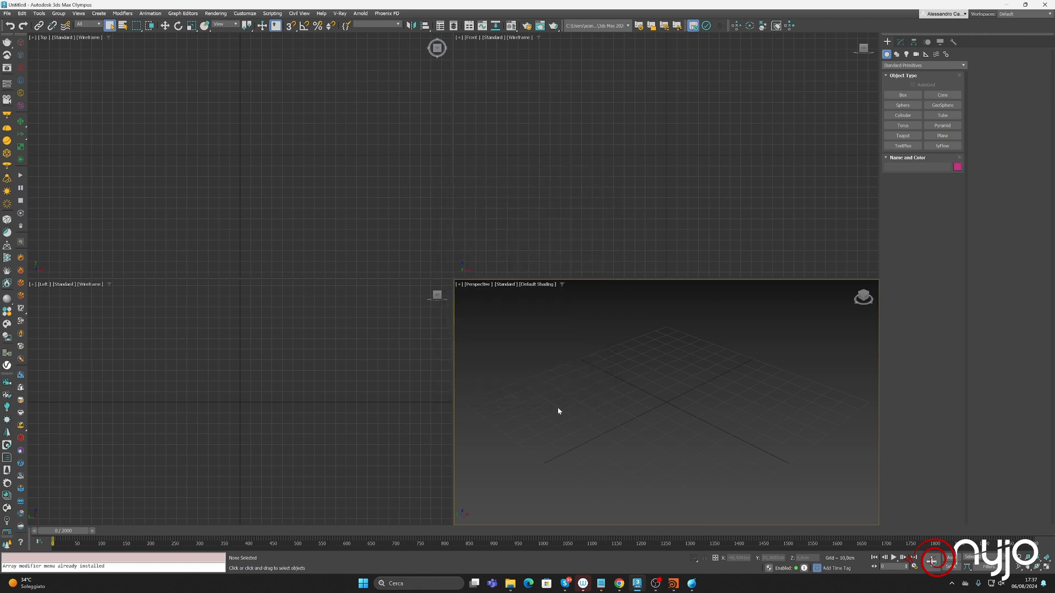
# Step: Import LiquidSphere_v001.abc from the Mesh folder of D:/LiquiGen_Export, keeping the Y-up coordinate system and velocity data in the Alembic options
pyautogui.click(8, 14)
pyautogui.moveTo(72, 128)
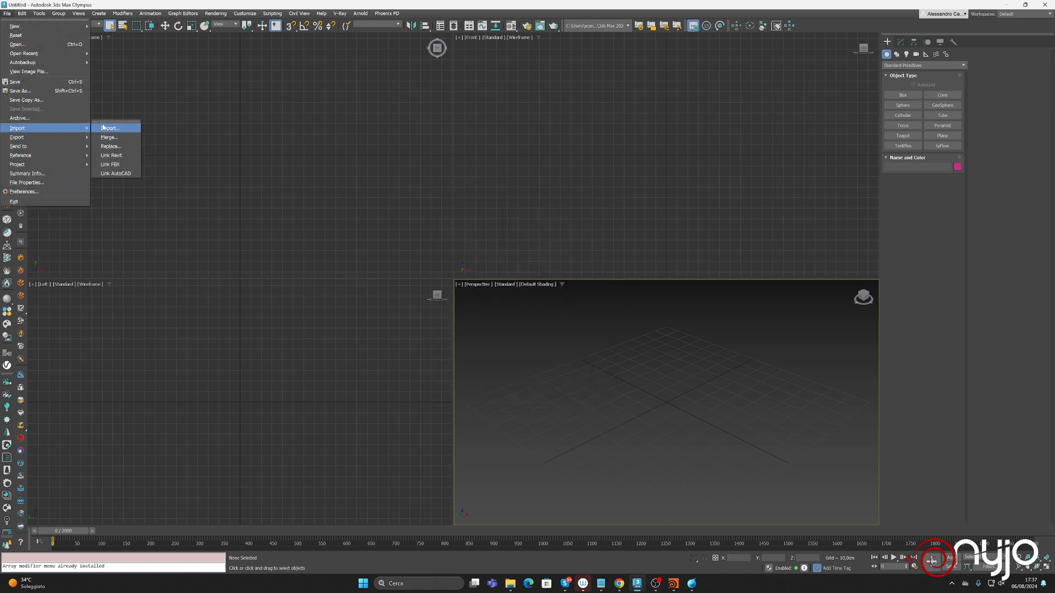
pyautogui.click(110, 129)
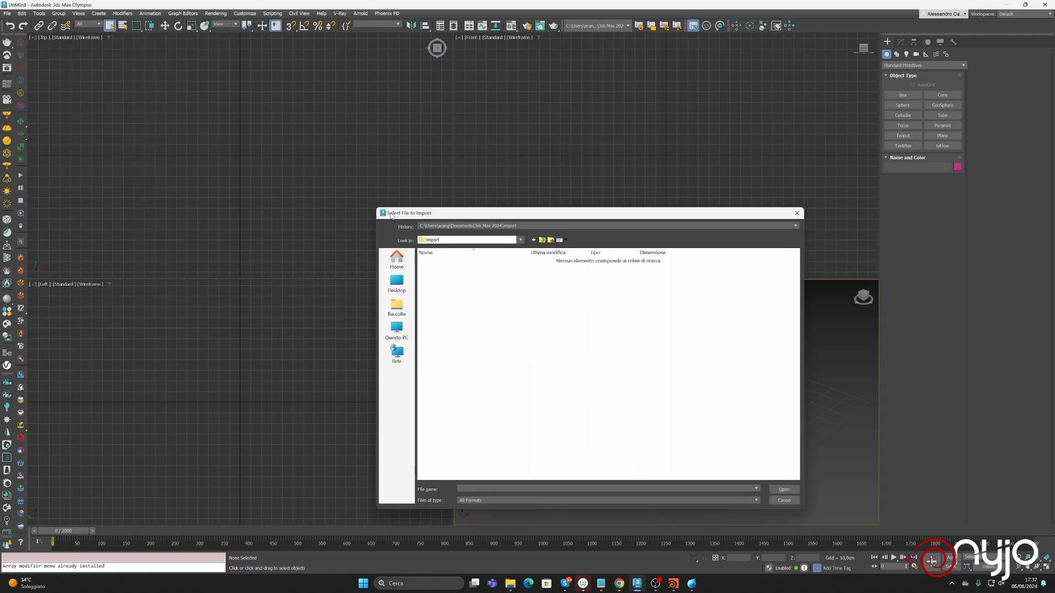
pyautogui.click(242, 222)
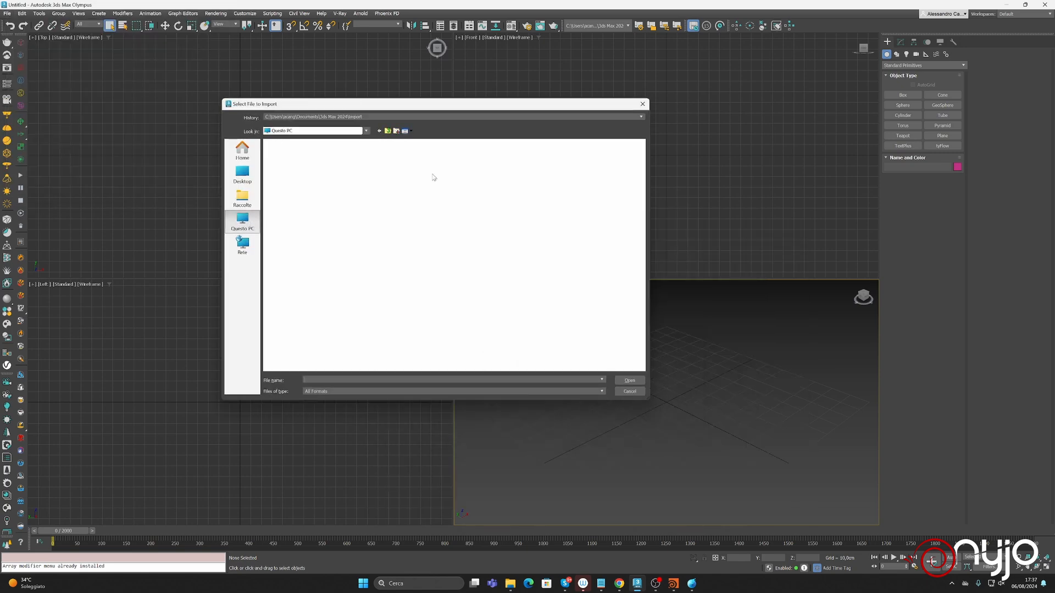
pyautogui.doubleClick(415, 164)
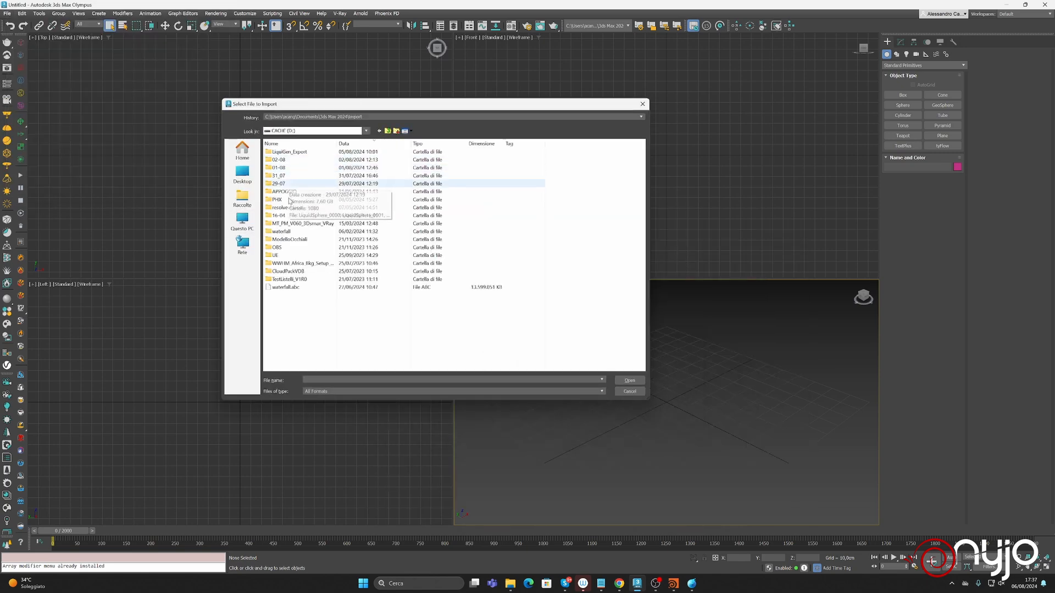
pyautogui.doubleClick(299, 152)
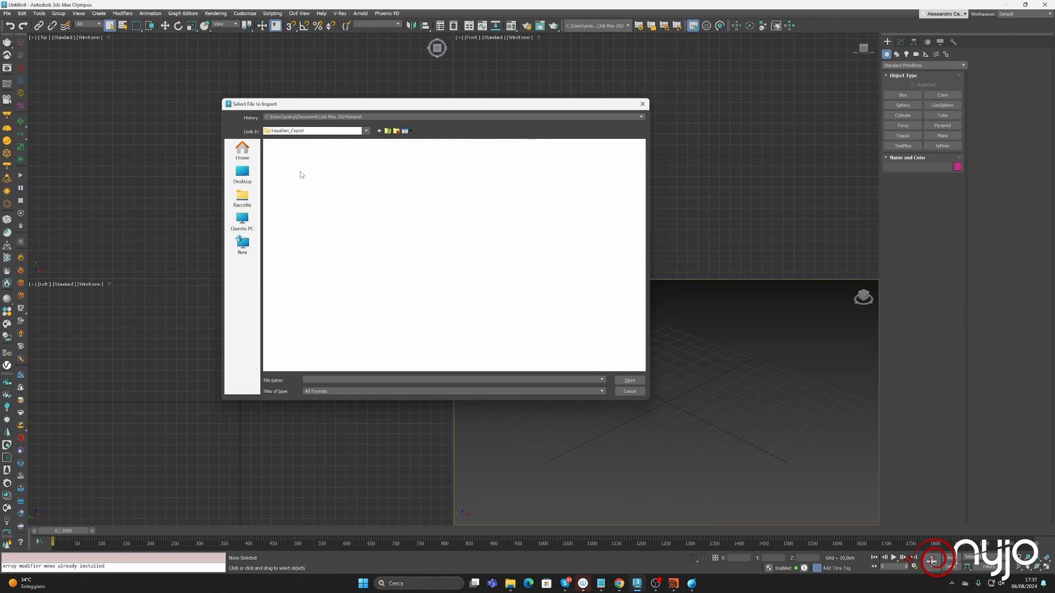
pyautogui.doubleClick(281, 178)
pyautogui.click(291, 151)
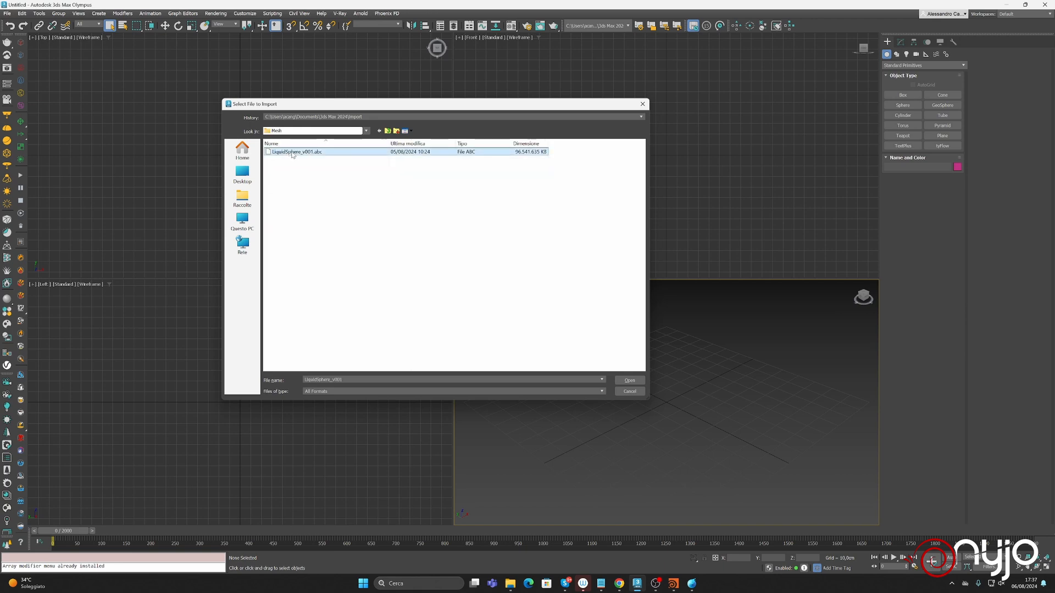
pyautogui.click(629, 381)
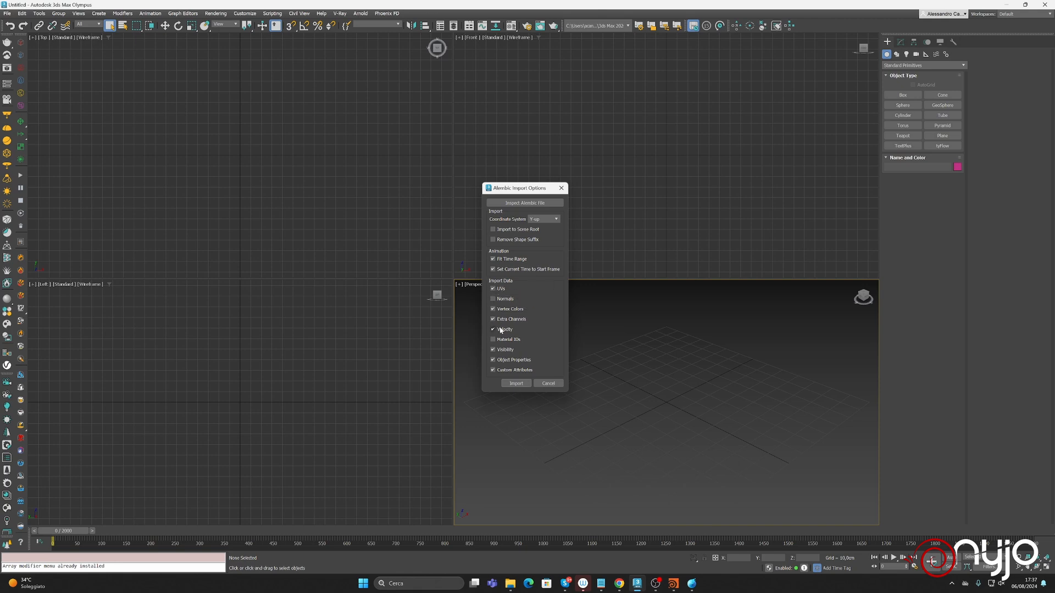
pyautogui.click(515, 384)
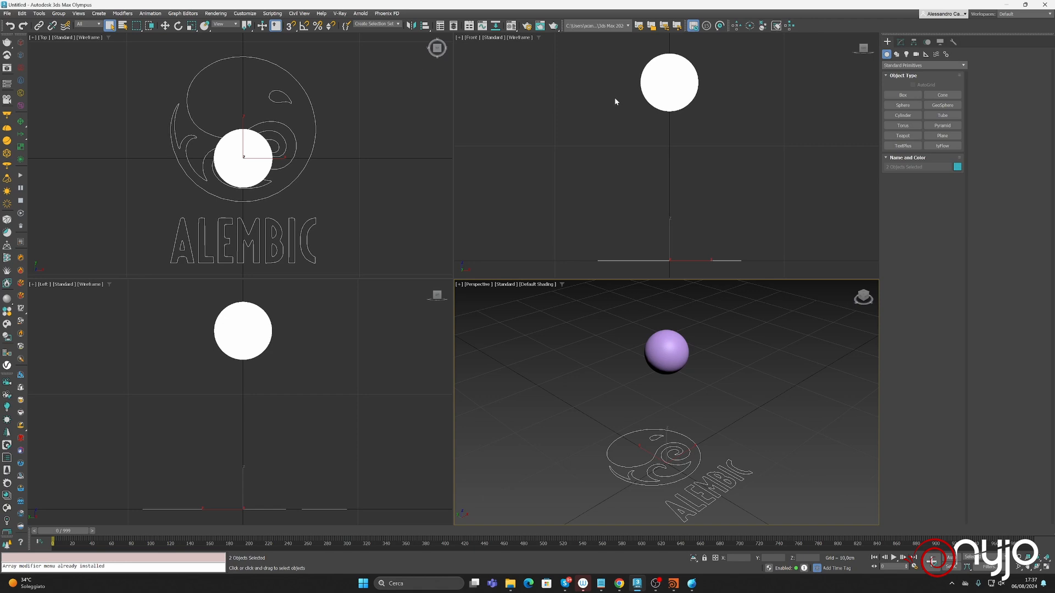
# Step: Frame the imported sphere in the perspective view, scrub the animation to about frame 884 and maximize that viewport
pyautogui.moveTo(690, 401); pyautogui.dragTo(699, 447, button='middle')
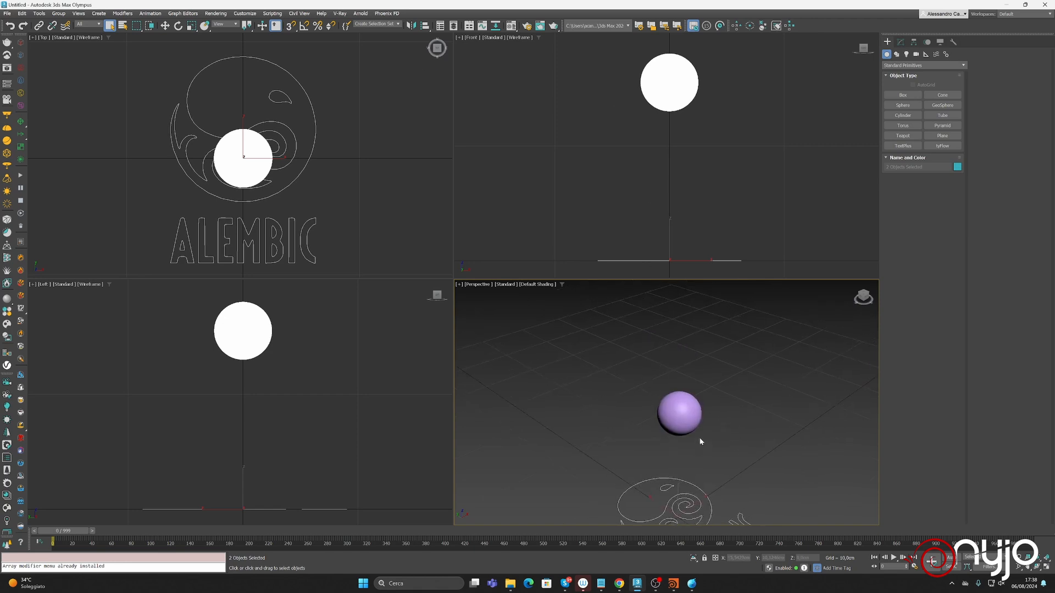
pyautogui.scroll(2, 700, 441)
pyautogui.scroll(5, 688, 410)
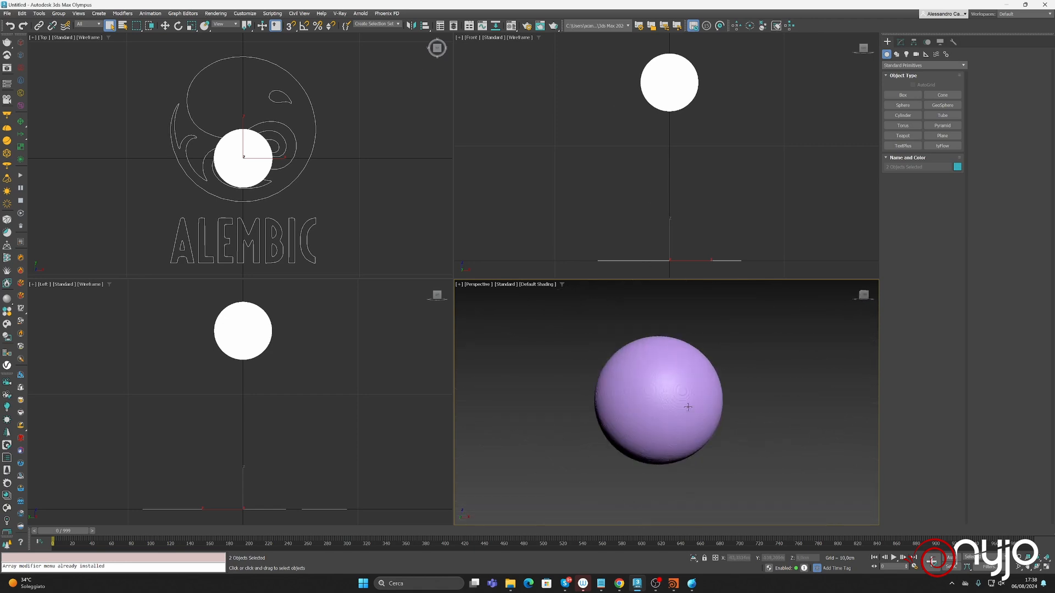
pyautogui.moveTo(688, 407); pyautogui.dragTo(683, 434, button='middle')
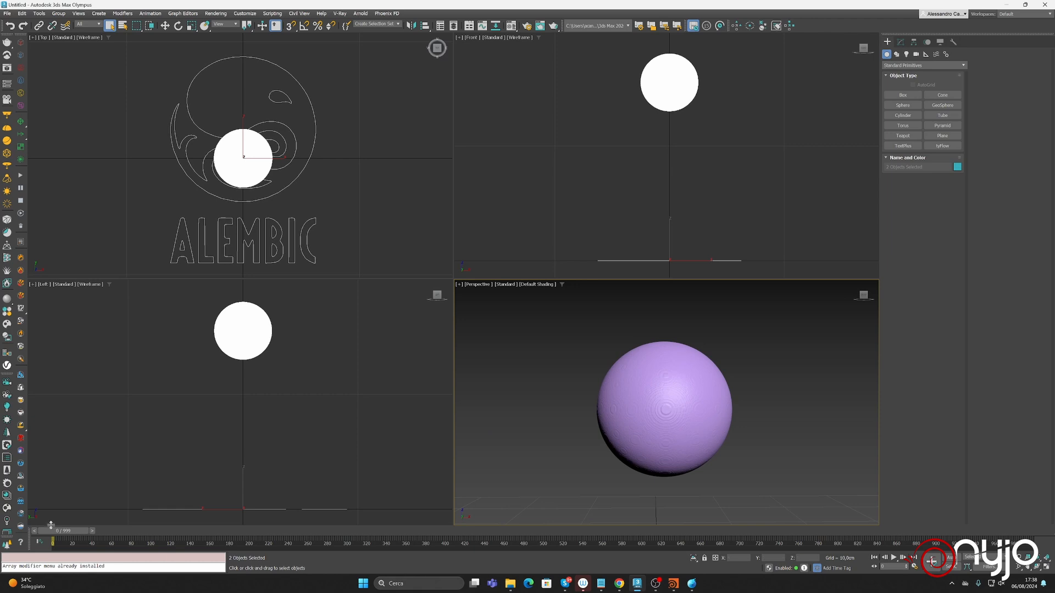
pyautogui.moveTo(60, 531); pyautogui.dragTo(909, 543)
pyautogui.click(1043, 564)
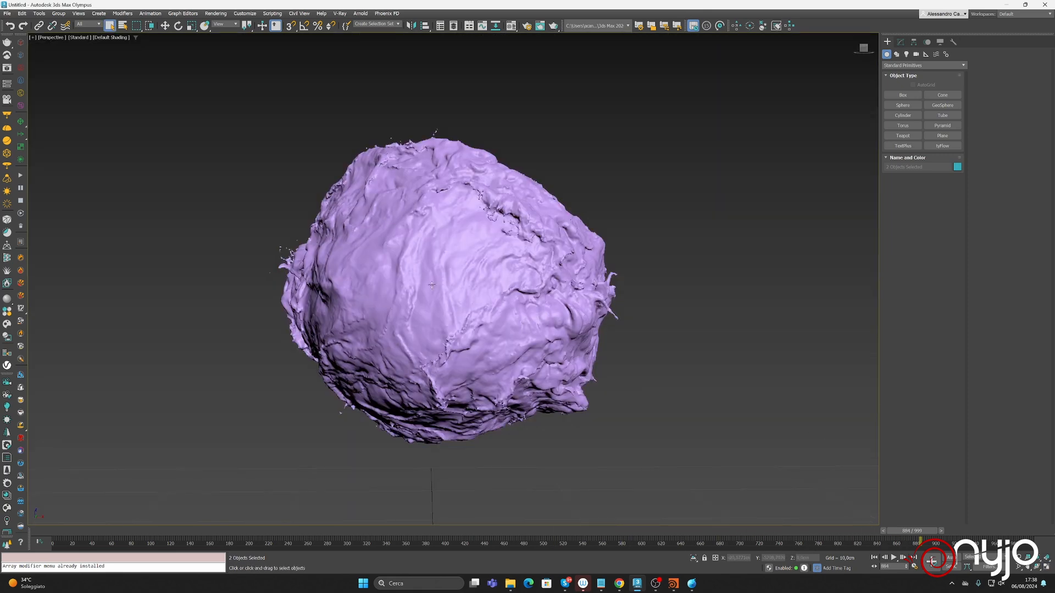
# Step: Select only the liquid mesh and display its modifier stack
pyautogui.moveTo(432, 285); pyautogui.dragTo(440, 286, button='middle')
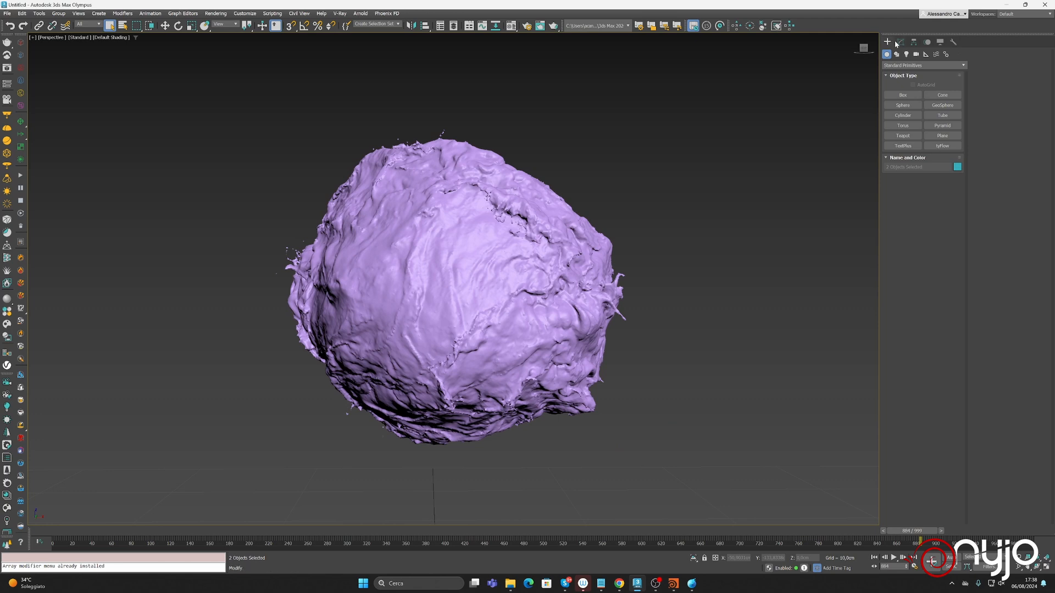
pyautogui.click(900, 42)
pyautogui.click(489, 208)
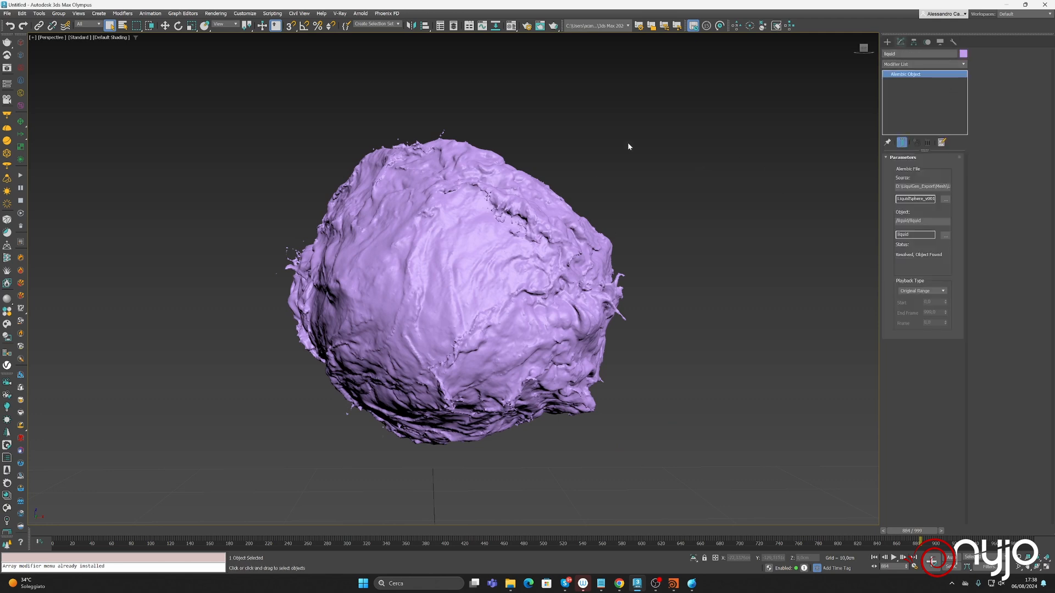
# Step: Try to apply Relax to the liquid mesh through the global command search
pyautogui.press('x')
pyautogui.write('rela')
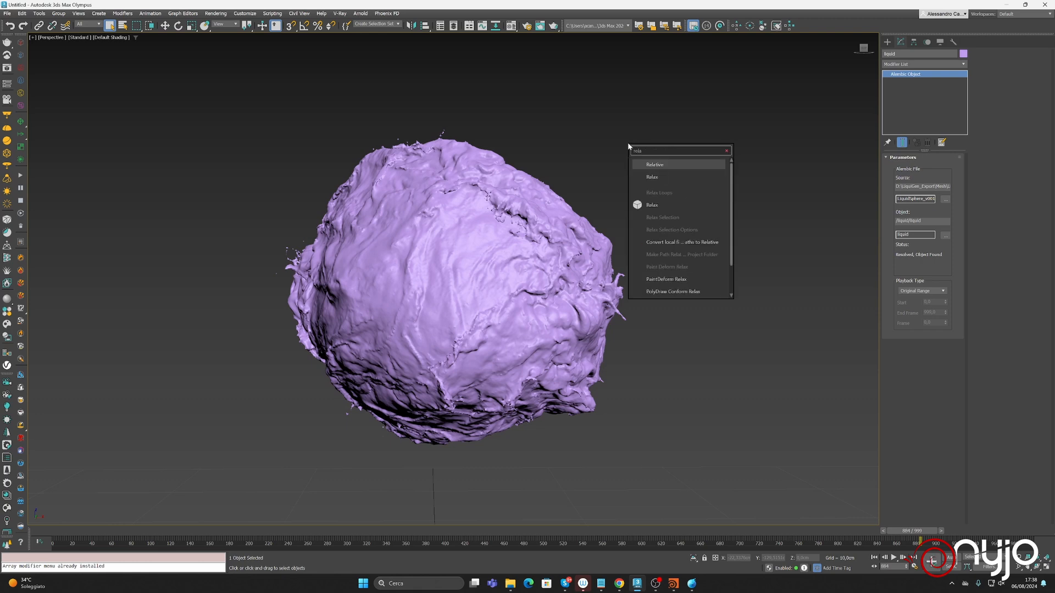
pyautogui.press('Down')
pyautogui.press('Return')
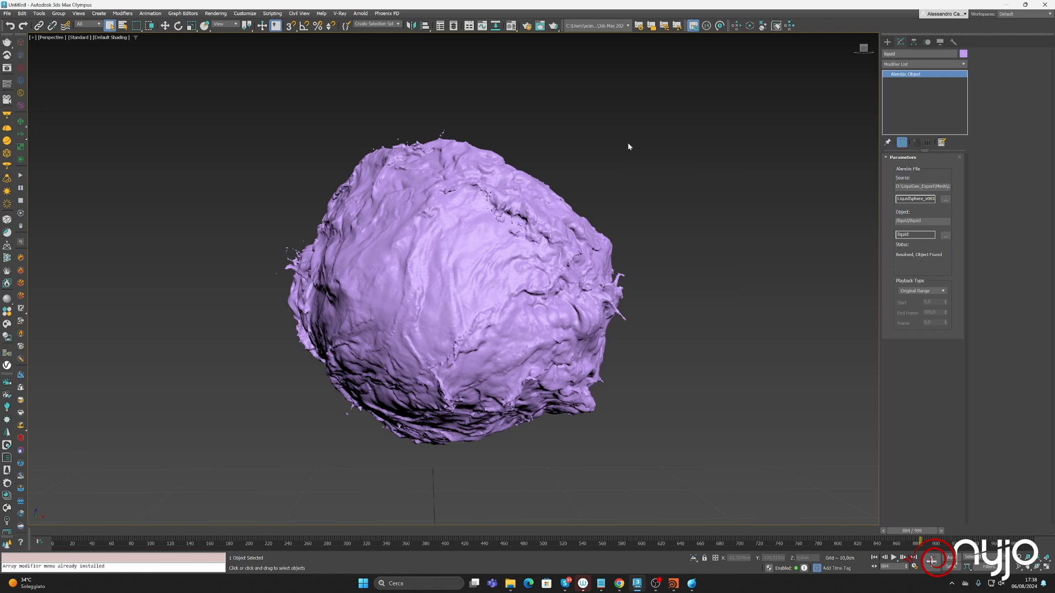
# Step: Add a Relax modifier above the Alembic Object in the liquid mesh's stack
pyautogui.click(963, 64)
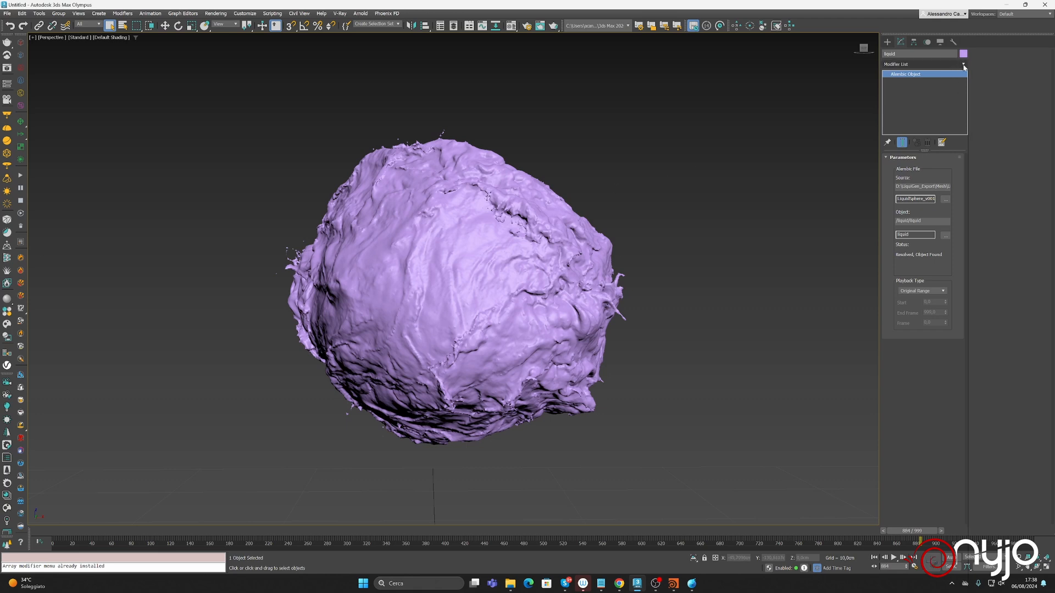
pyautogui.scroll(-12, 947, 139)
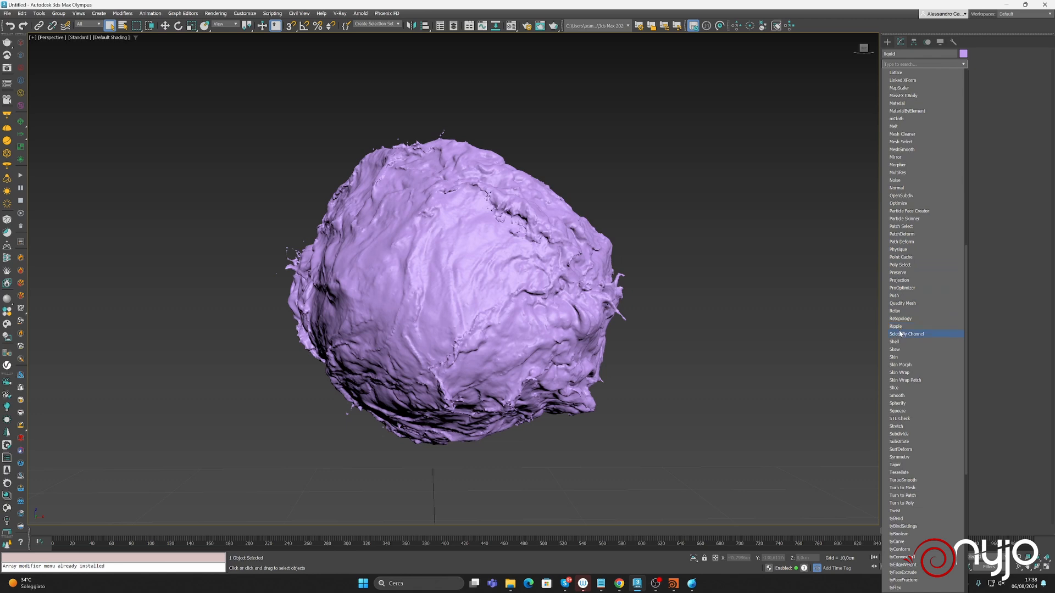
pyautogui.click(901, 312)
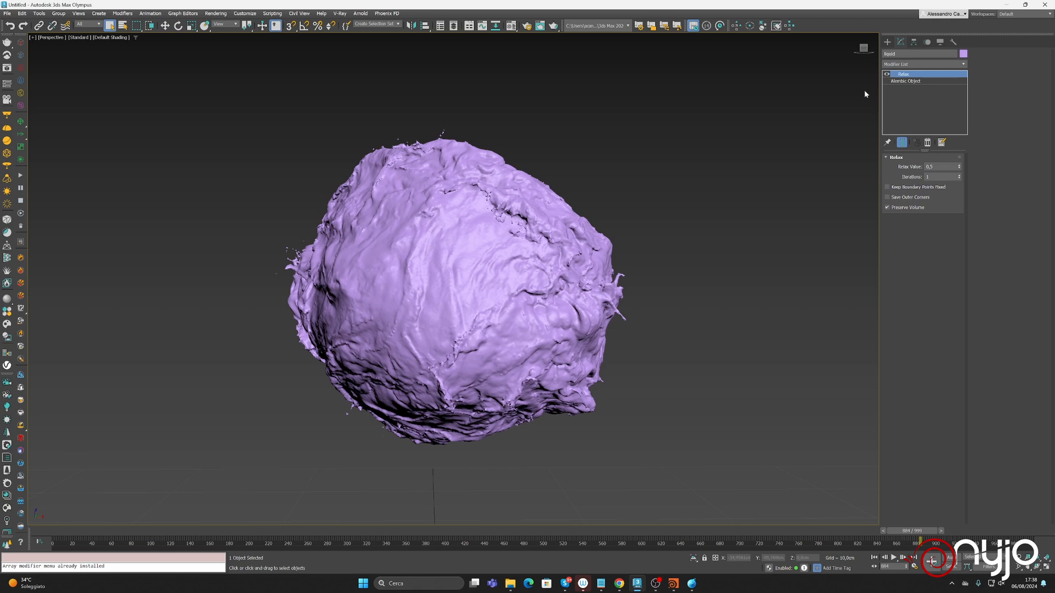
# Step: Set the Relax modifier's relax value to 1.0 and its iterations to 8
pyautogui.scroll(6, 484, 334)
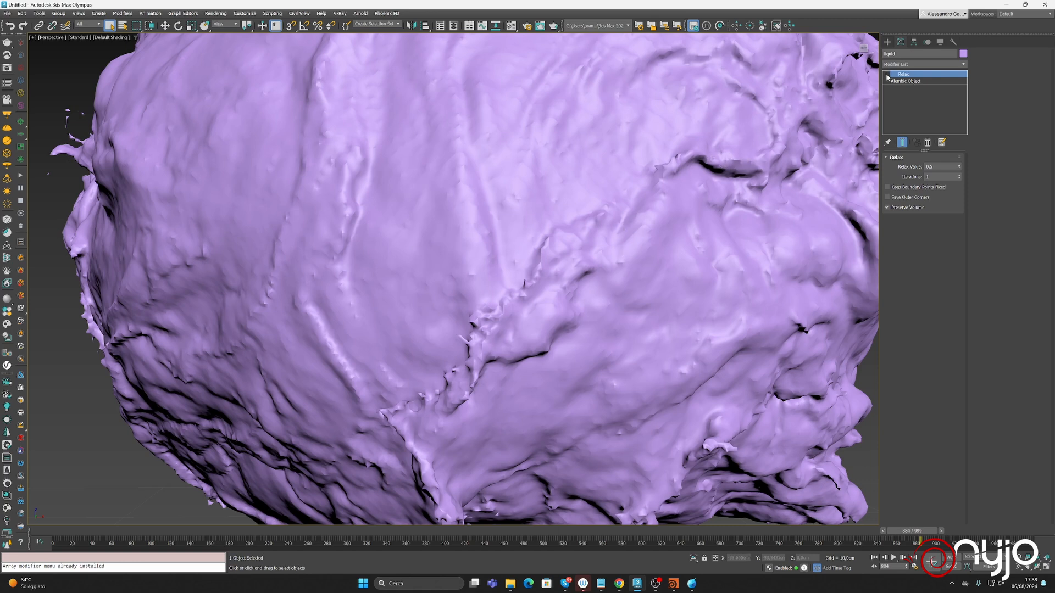
pyautogui.moveTo(959, 166); pyautogui.dragTo(960, 140)
pyautogui.click(938, 177)
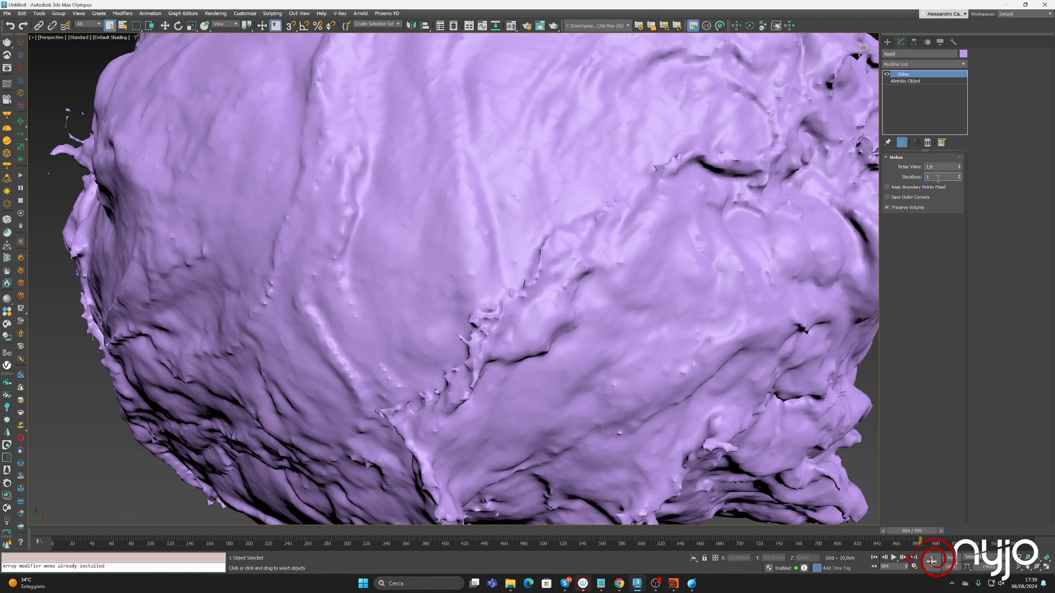
pyautogui.write('8')
pyautogui.press('Return')
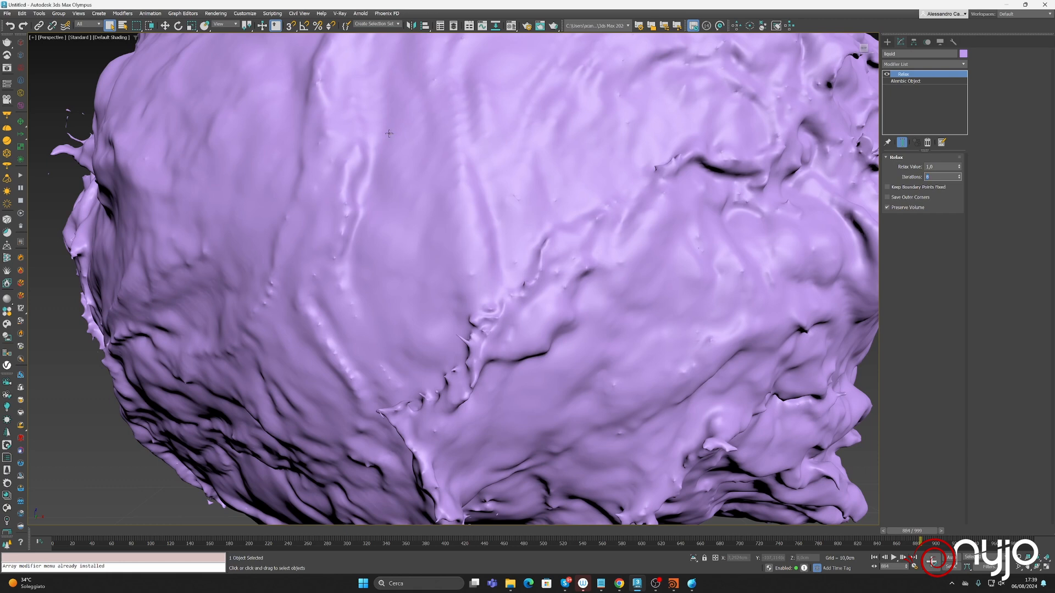
# Step: Compare the liquid mesh's surface with the Relax modifier off and on, leaving the modifier enabled
pyautogui.moveTo(389, 134); pyautogui.dragTo(379, 231, button='middle')
pyautogui.scroll(-4, 355, 142)
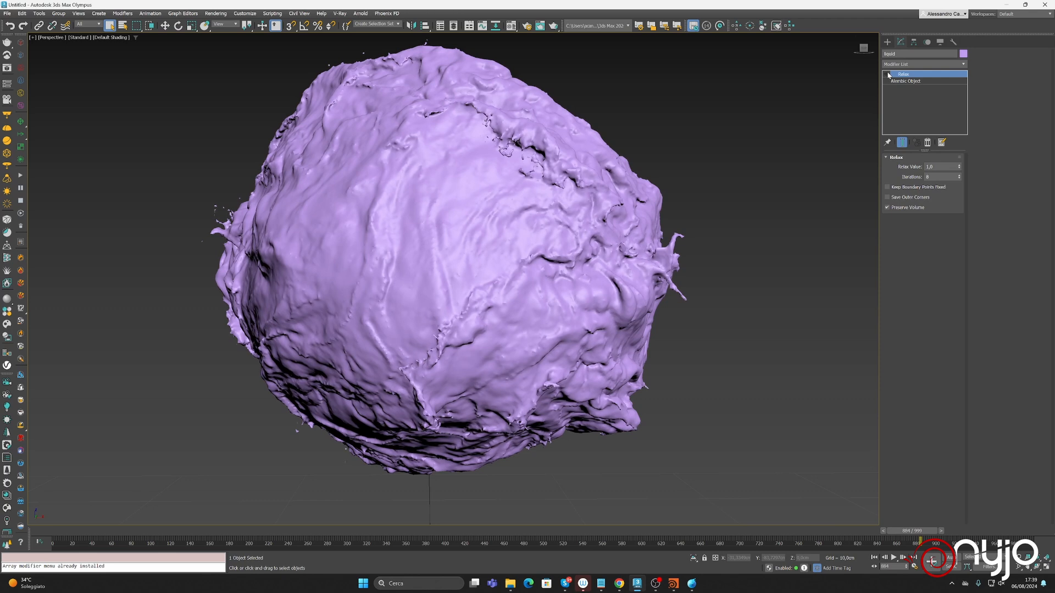
pyautogui.click(887, 74)
pyautogui.moveTo(387, 221); pyautogui.dragTo(401, 233, button='middle')
pyautogui.moveTo(501, 211); pyautogui.dragTo(486, 231, button='middle')
pyautogui.scroll(-3, 500, 217)
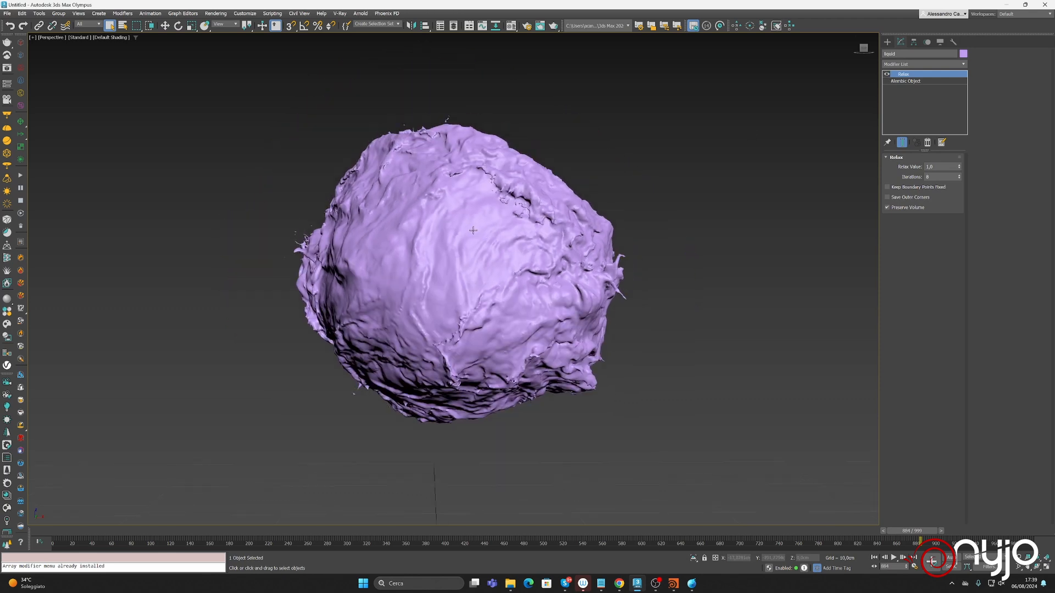
# Step: Create a preview animation of the perspective view over the active time segment with adjusted image quality, and close its playback
pyautogui.click(32, 38)
pyautogui.moveTo(82, 124)
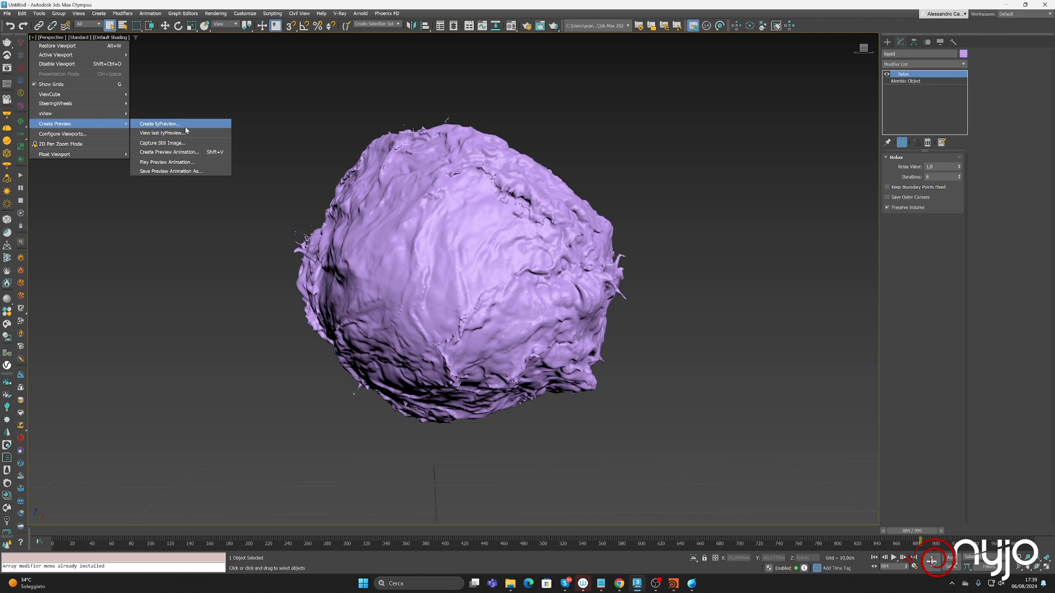
pyautogui.click(189, 154)
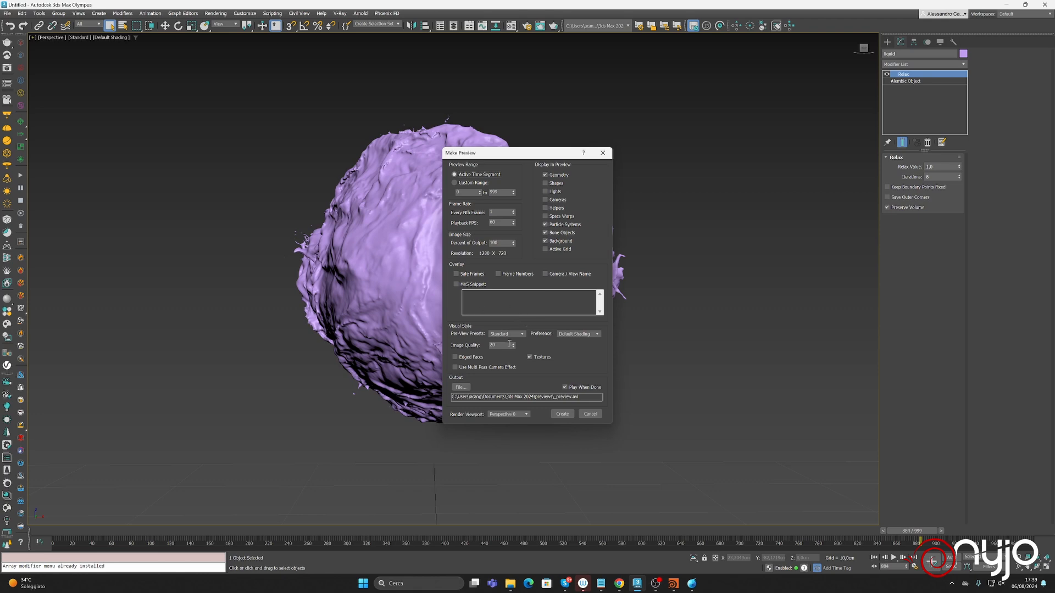
pyautogui.moveTo(513, 345); pyautogui.dragTo(512, 349)
pyautogui.click(562, 413)
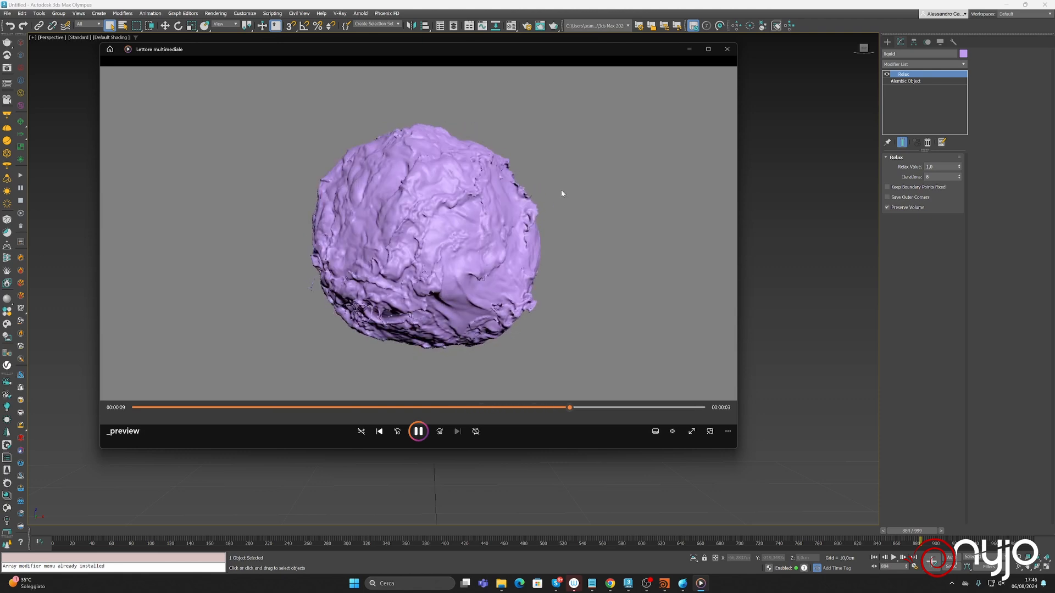
pyautogui.click(726, 49)
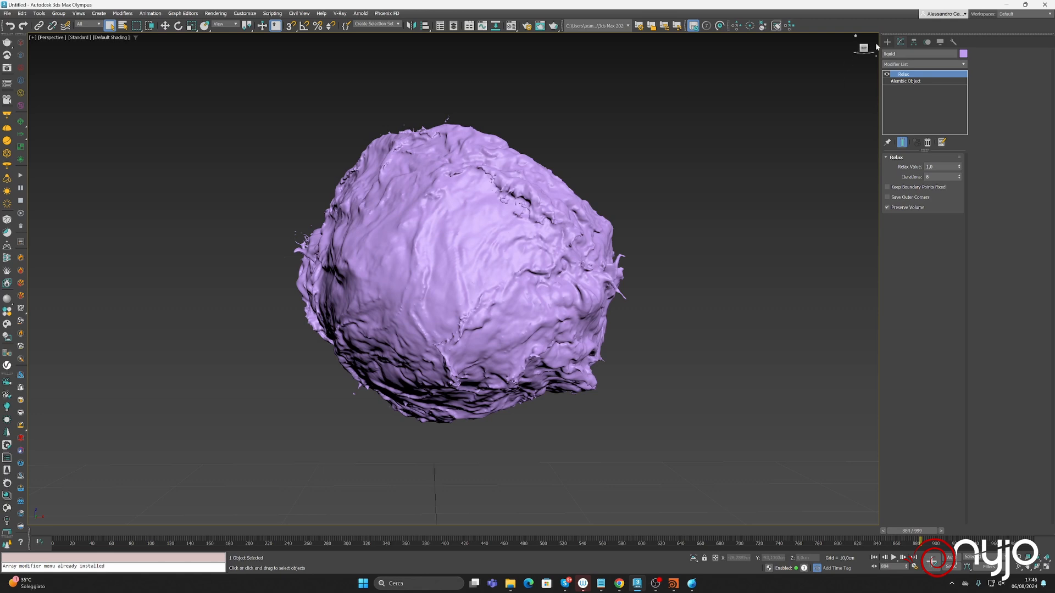
# Step: Show the light creation options and change the production renderer from Arnold to V-Ray 6
pyautogui.click(886, 42)
pyautogui.click(906, 54)
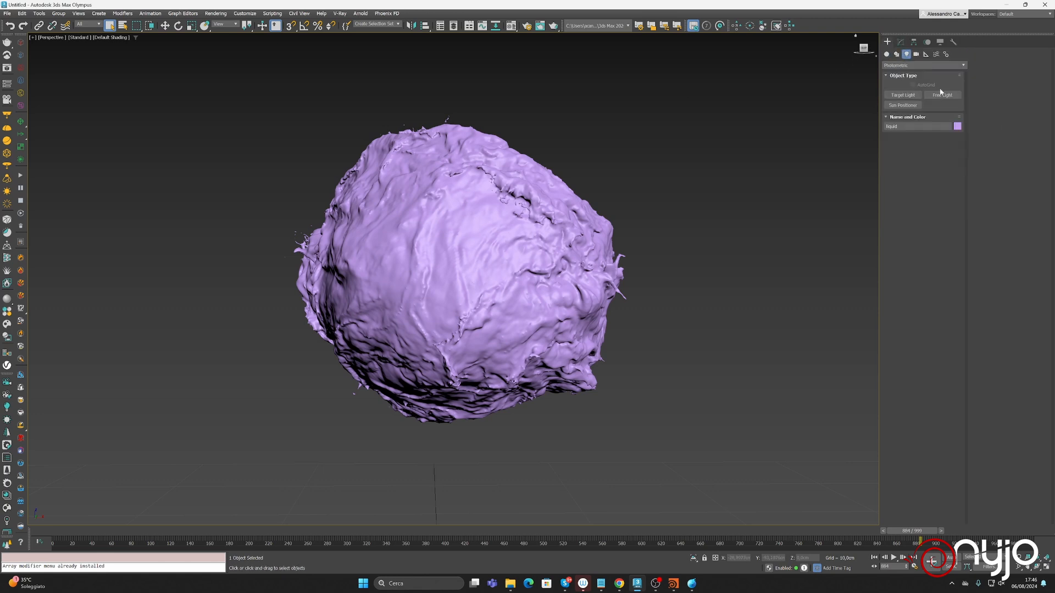
pyautogui.click(527, 27)
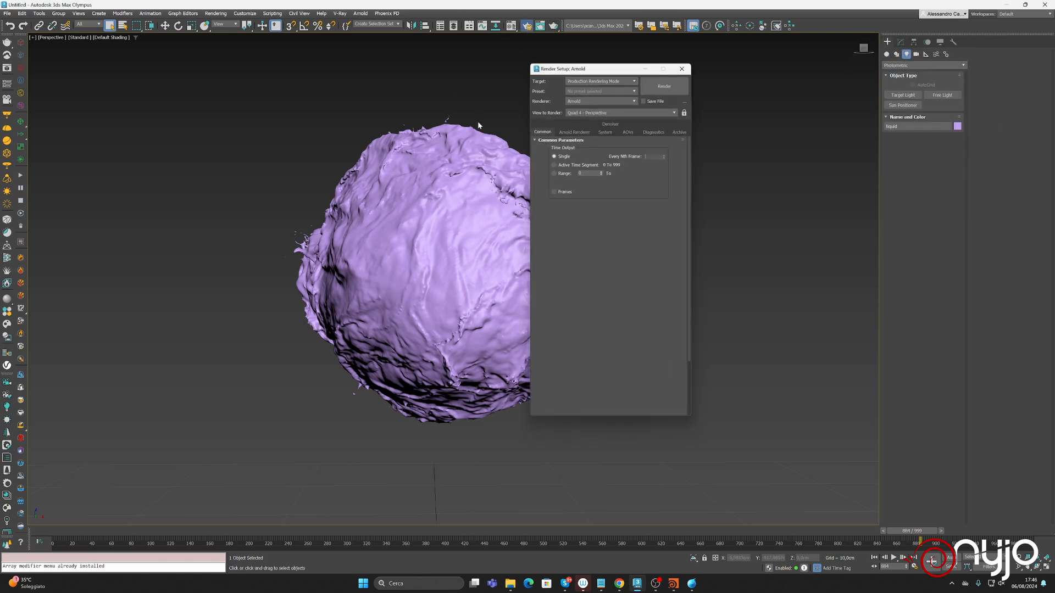
pyautogui.click(602, 95)
pyautogui.click(592, 143)
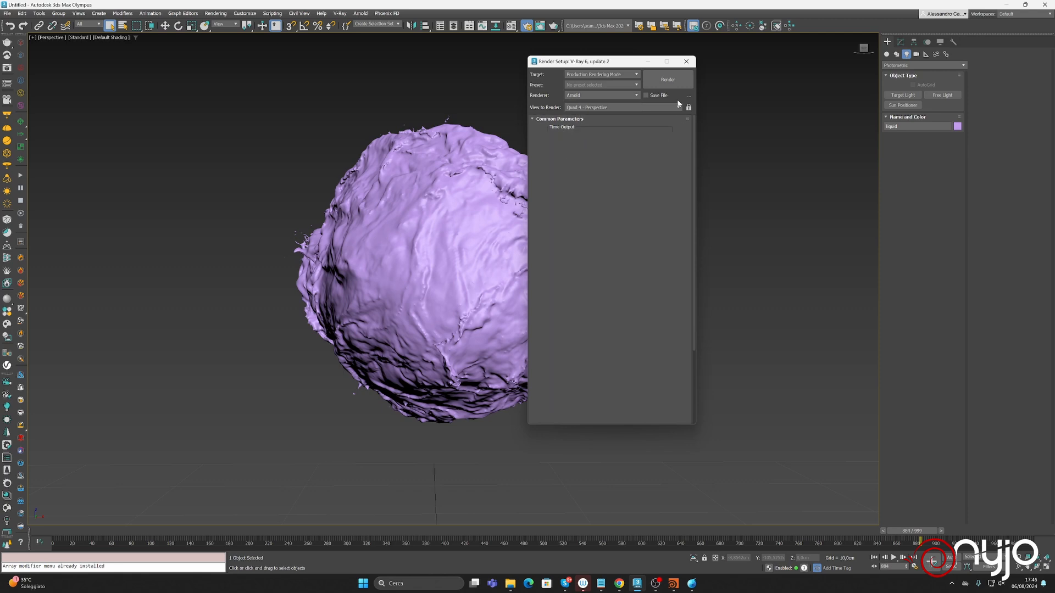
# Step: Create a VRayLight beside the liquid mesh and set its type to Dome
pyautogui.moveTo(603, 62); pyautogui.dragTo(175, 110)
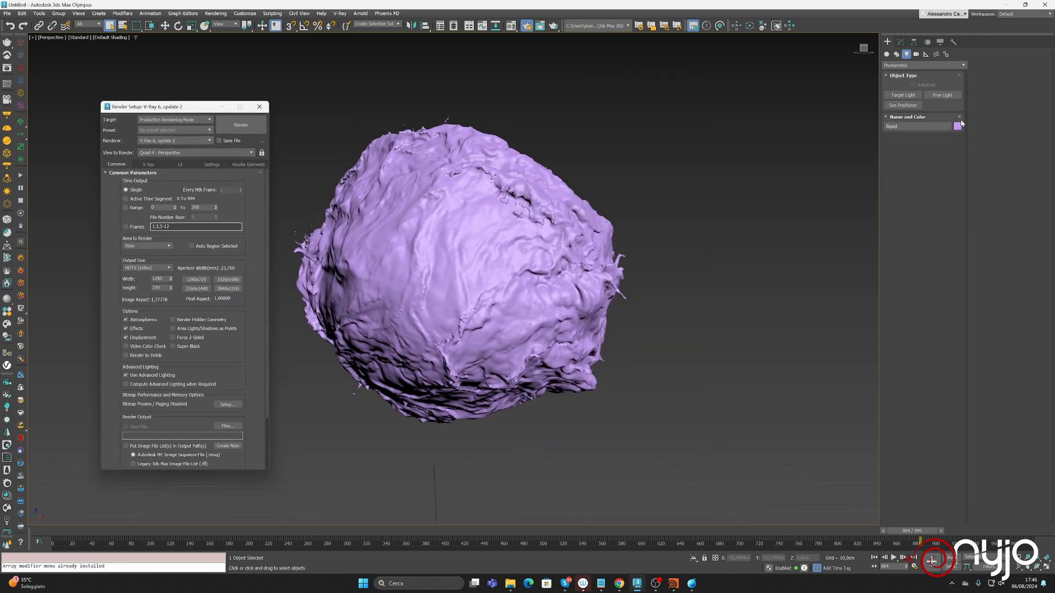
pyautogui.click(923, 66)
pyautogui.click(891, 97)
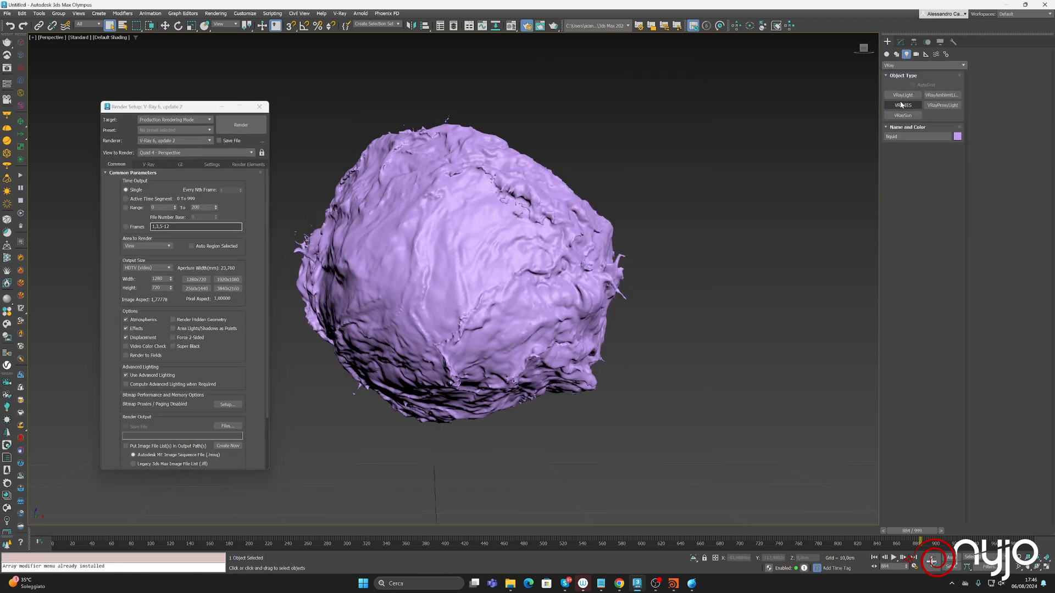
pyautogui.click(911, 98)
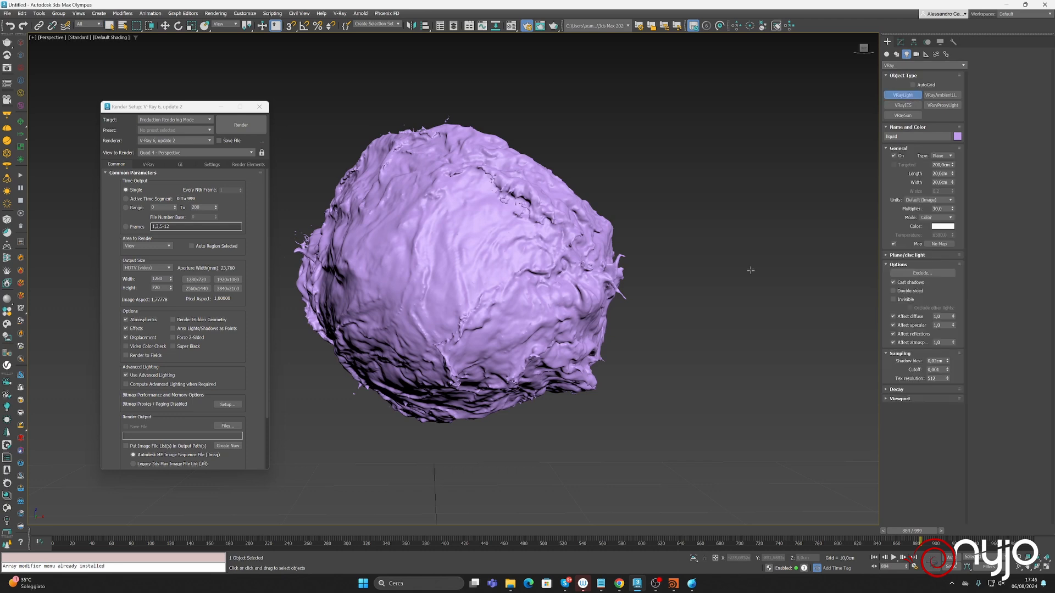
pyautogui.moveTo(671, 370); pyautogui.dragTo(739, 386)
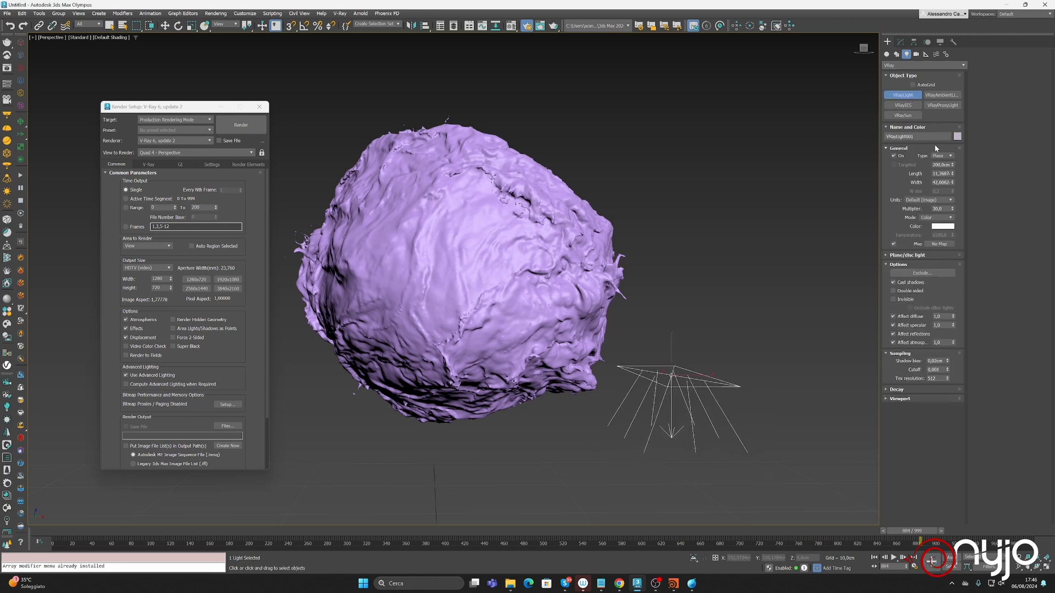
pyautogui.click(900, 42)
pyautogui.click(938, 165)
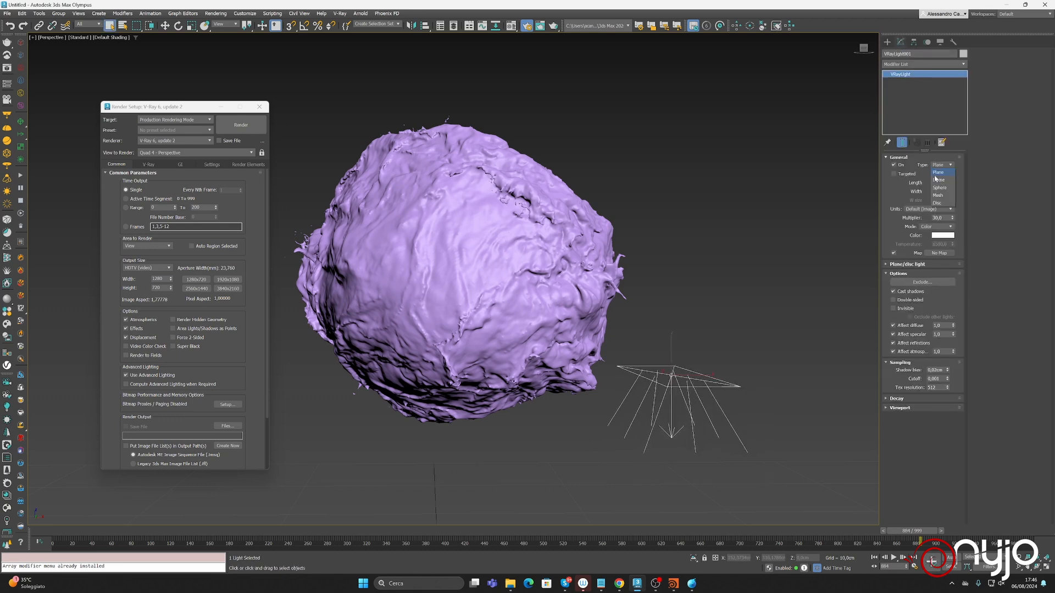
pyautogui.click(938, 180)
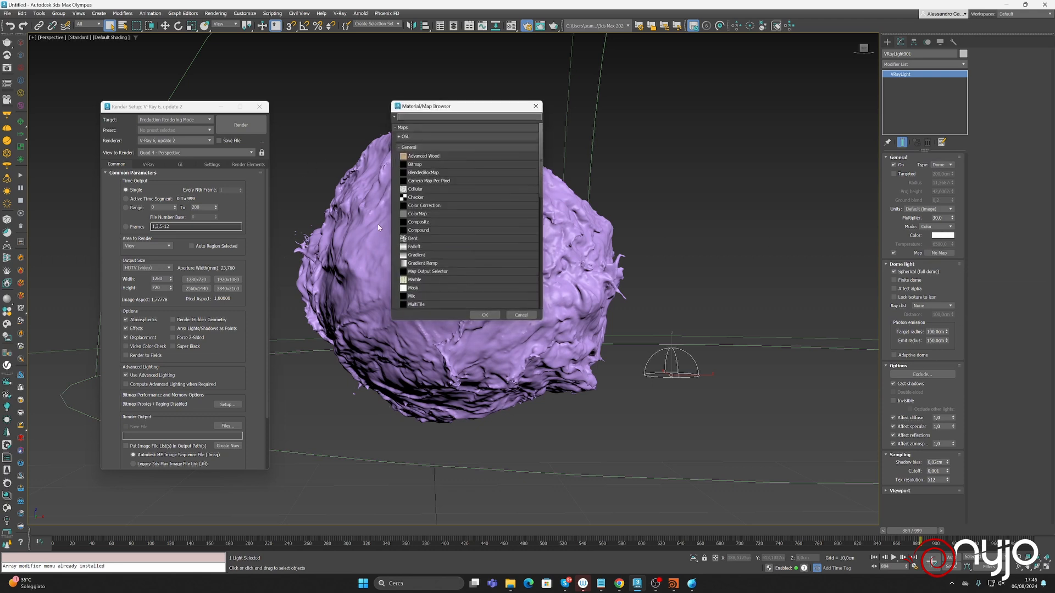
# Step: Assign a VRayBitmap with the lonely_road_afternoon_puresky_8k HDR image from the Download folder as the dome light's map
pyautogui.click(420, 148)
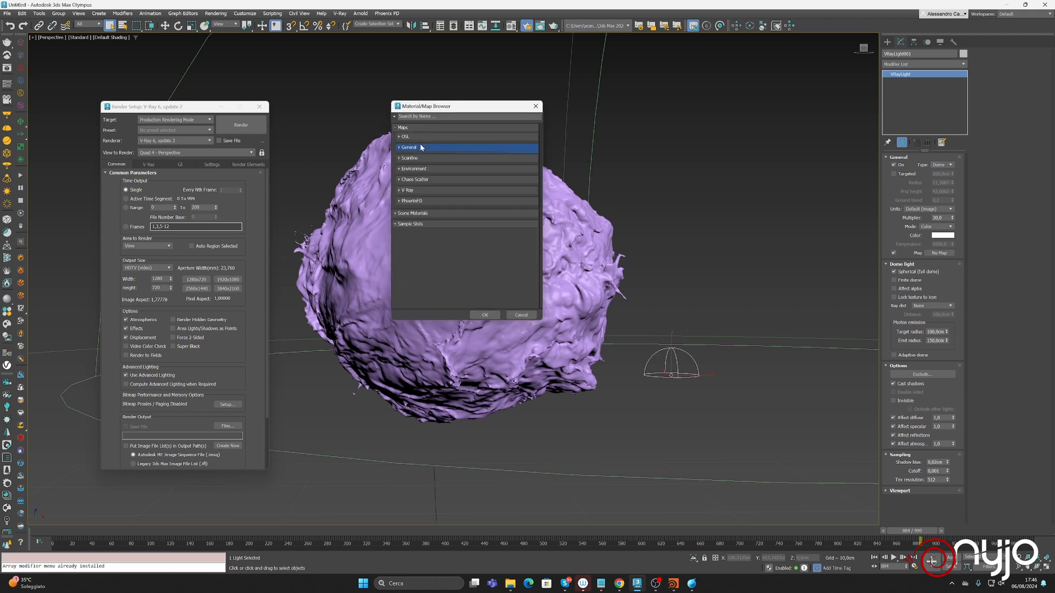
pyautogui.click(417, 190)
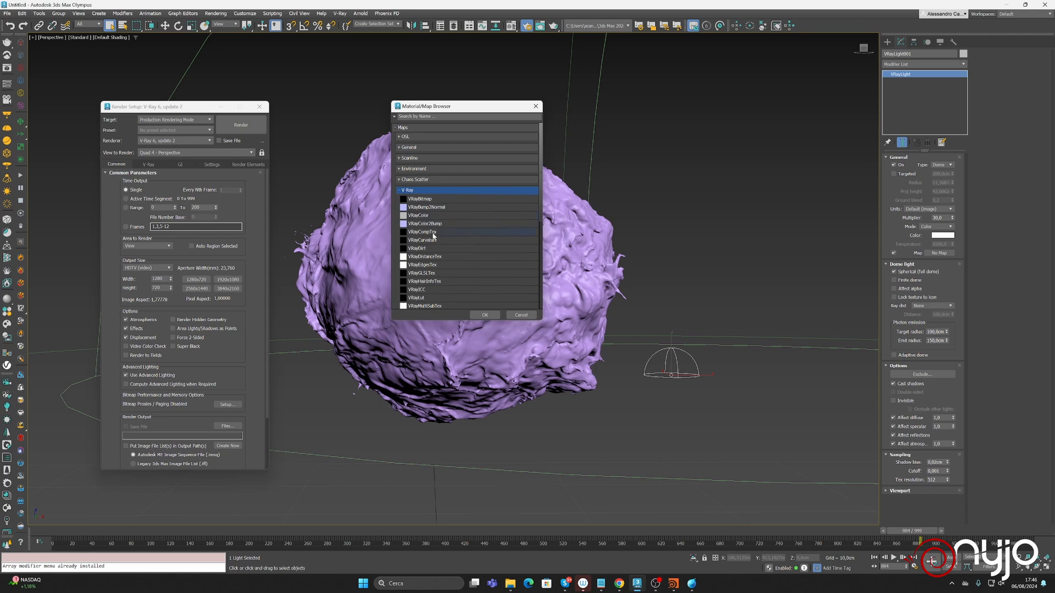
pyautogui.doubleClick(420, 199)
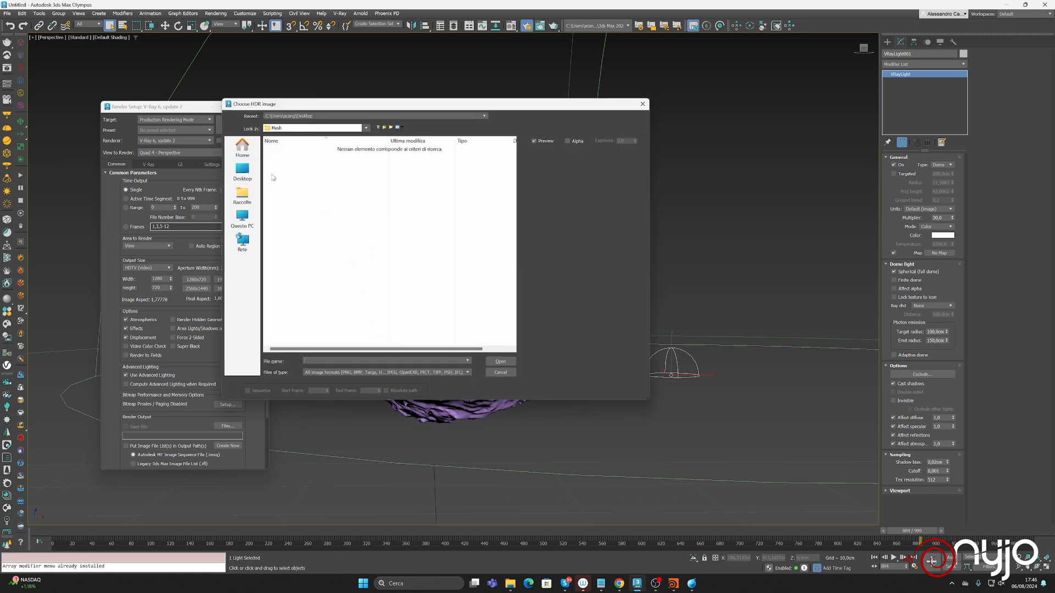
pyautogui.click(242, 172)
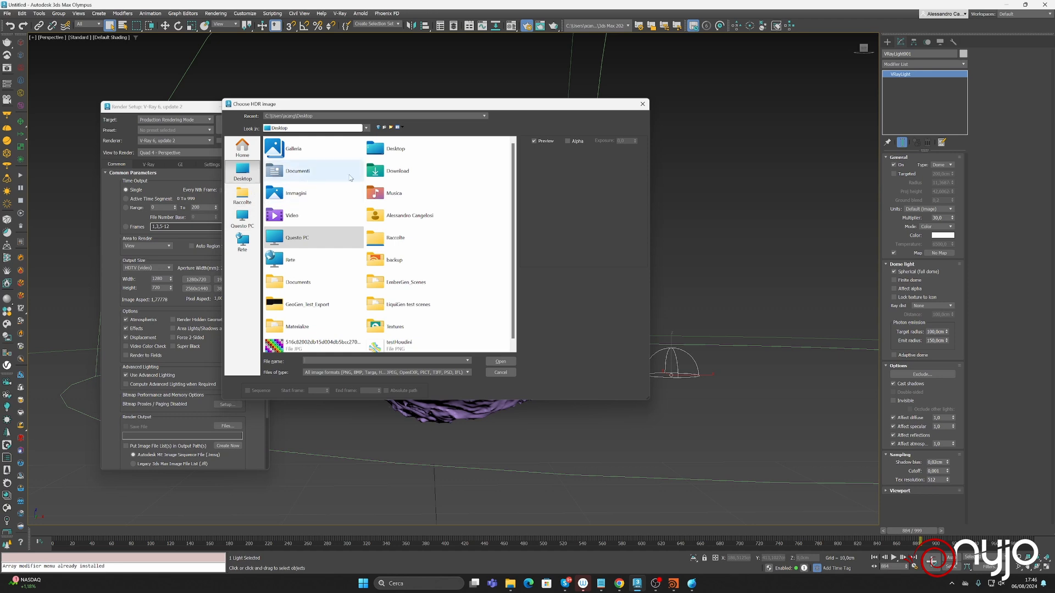
pyautogui.click(390, 171)
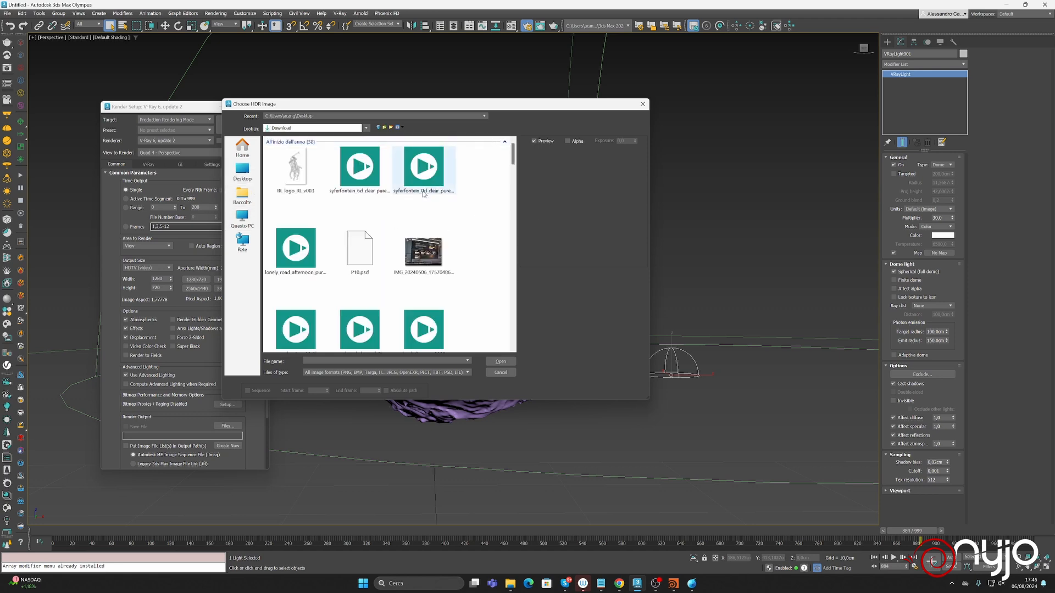
pyautogui.click(295, 250)
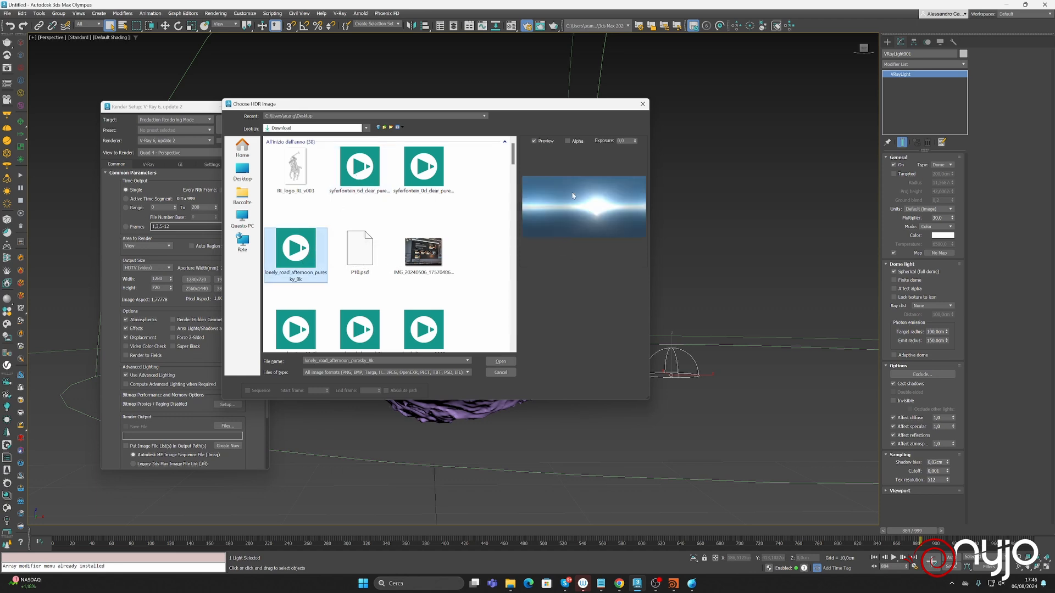
pyautogui.click(497, 362)
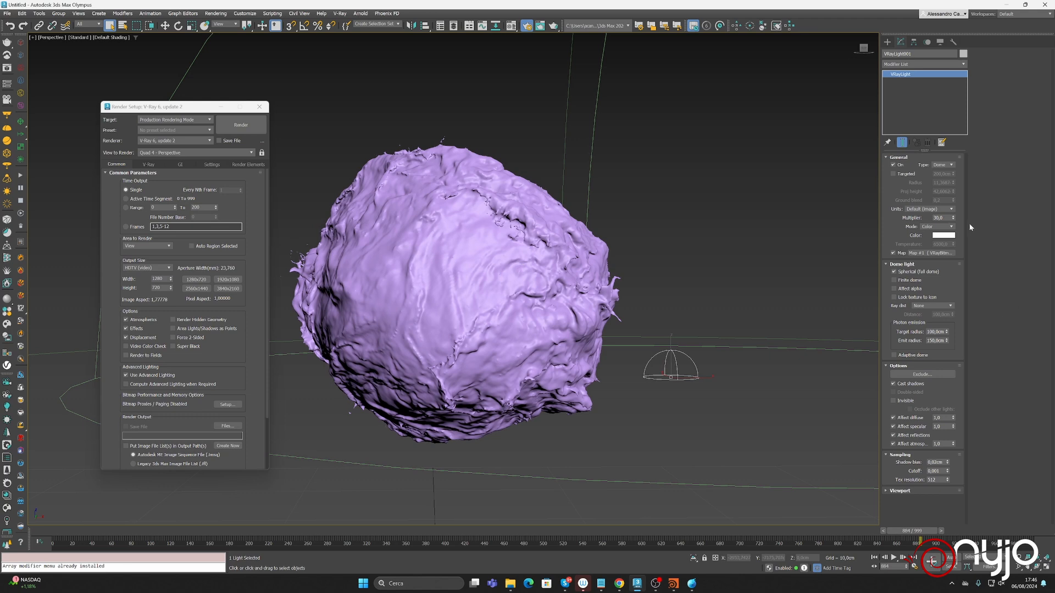
# Step: Set the dome light's multiplier to 1 and run a short test render of the current frame
pyautogui.doubleClick(942, 217)
pyautogui.write('1')
pyautogui.press('Return')
pyautogui.click(251, 125)
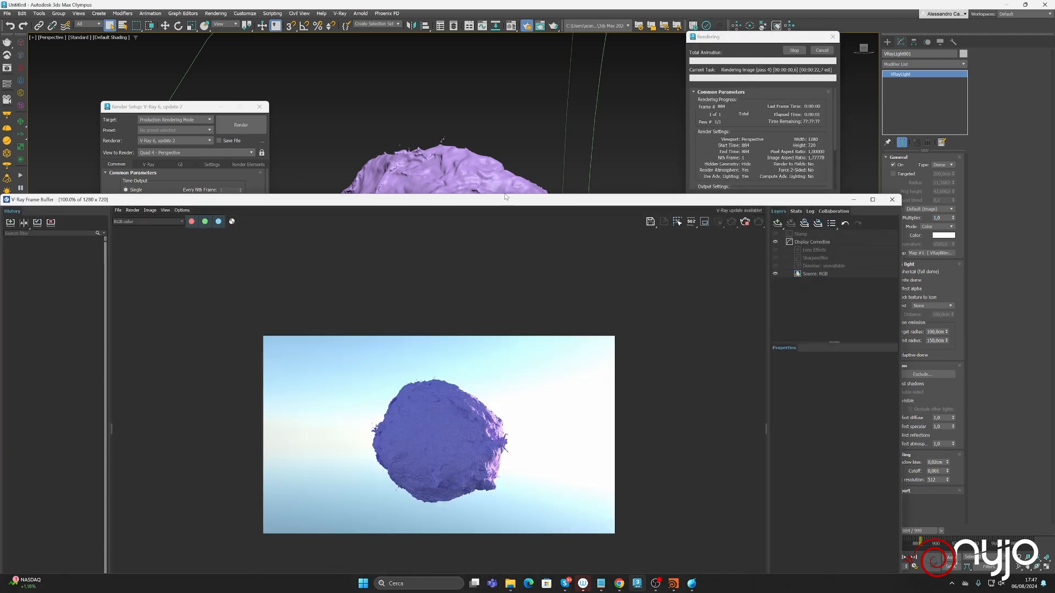
pyautogui.click(819, 52)
pyautogui.click(819, 52)
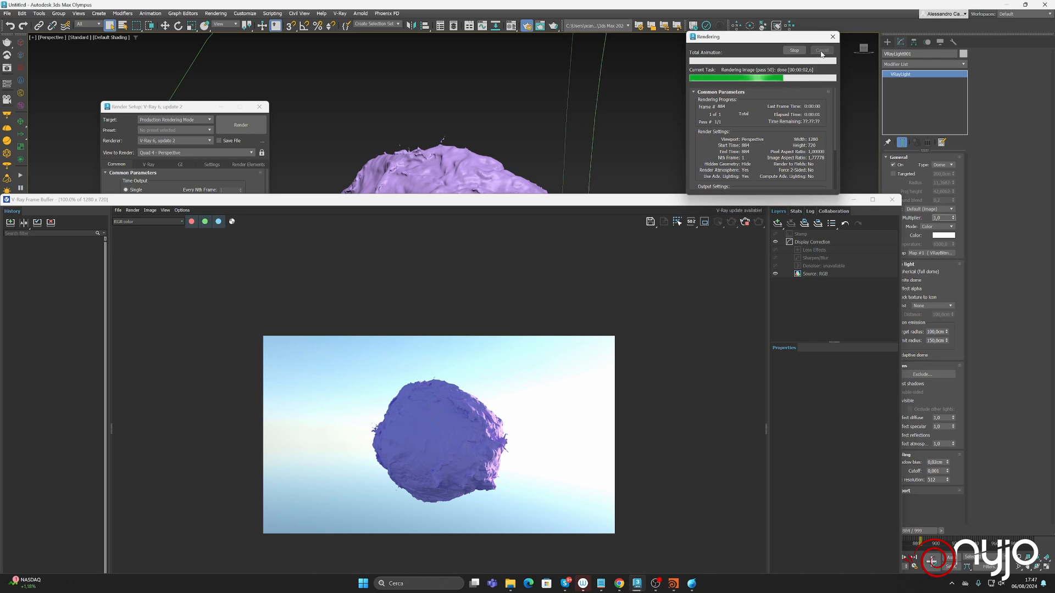
# Step: Change the first material slot to a VRayMtl and name it Water
pyautogui.click(509, 27)
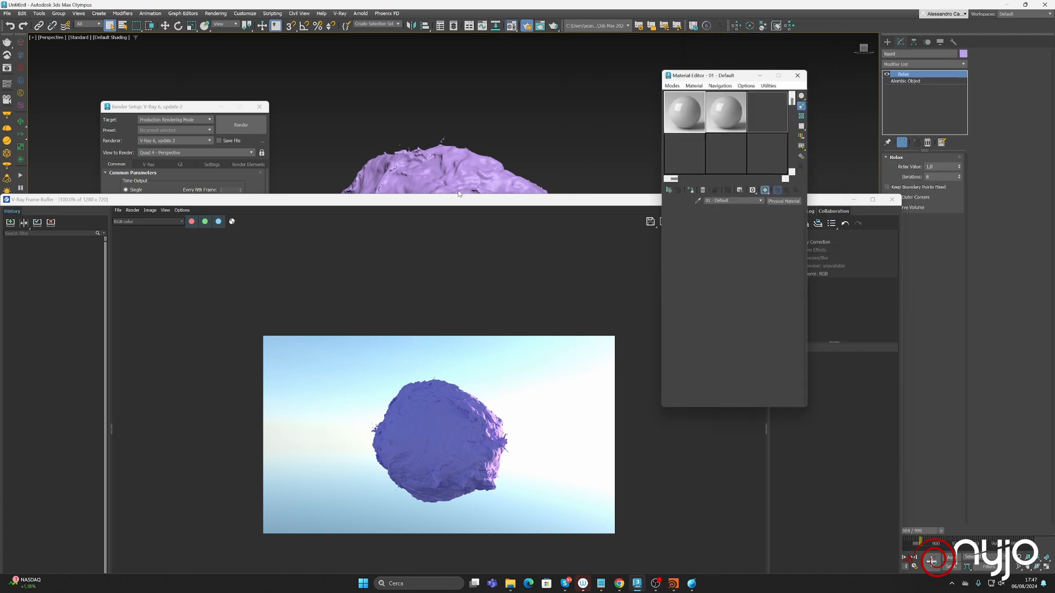
pyautogui.click(777, 201)
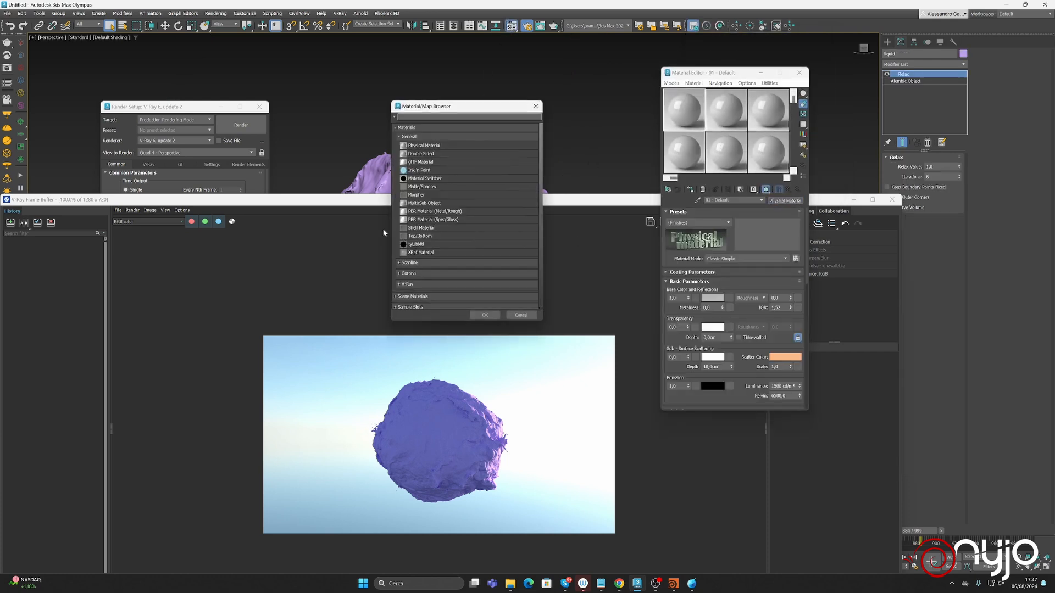
pyautogui.click(434, 273)
pyautogui.scroll(-2, 444, 285)
pyautogui.scroll(-3, 444, 285)
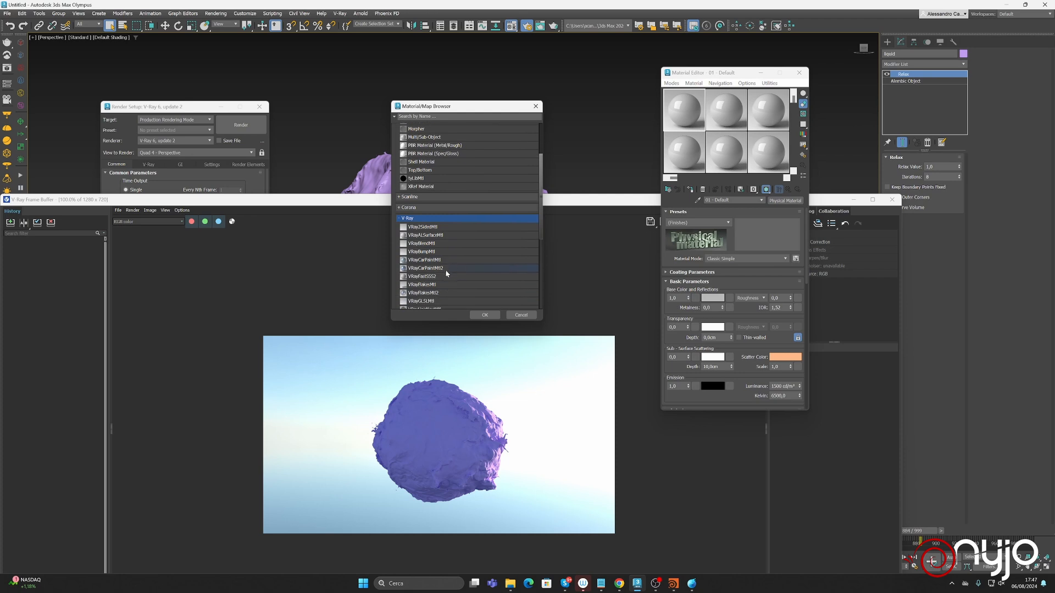
pyautogui.click(415, 282)
pyautogui.doubleClick(416, 282)
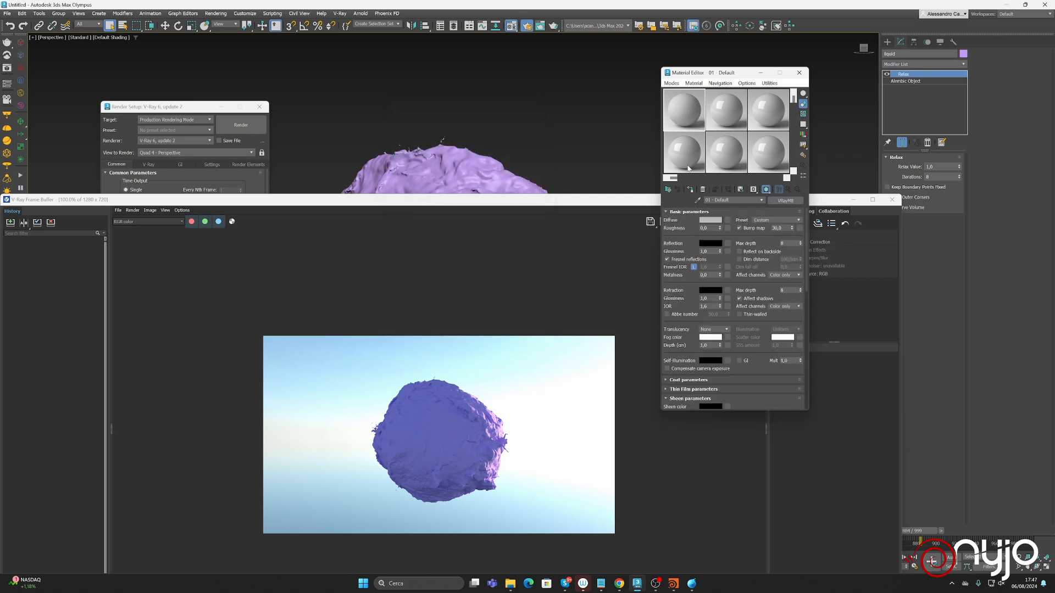
pyautogui.click(726, 199)
pyautogui.write('Water')
# Step: Assign the Water material to the liquid mesh and apply the Water preset to it
pyautogui.click(443, 163)
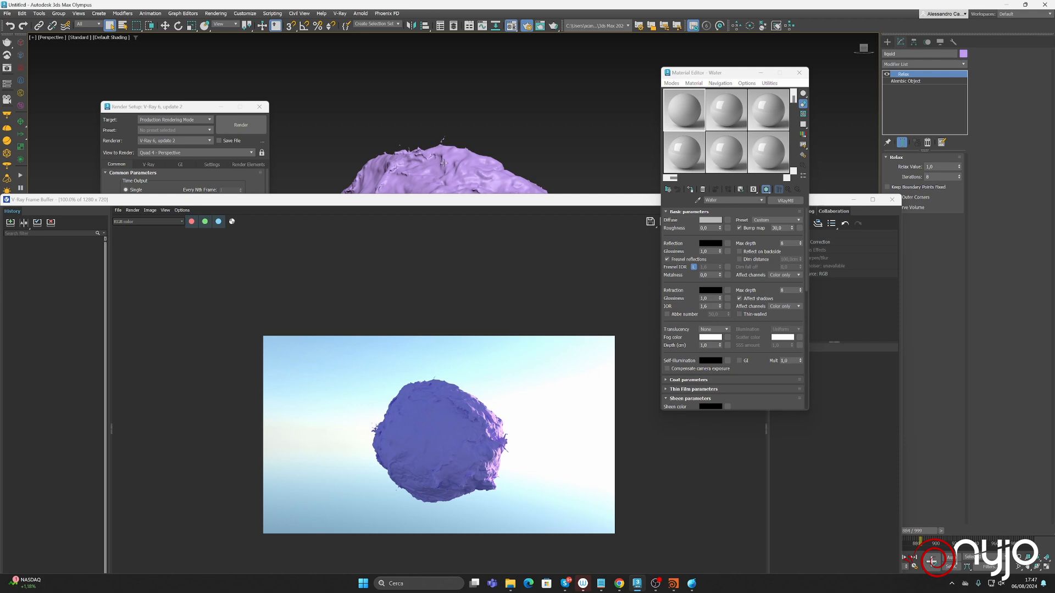
pyautogui.click(691, 189)
pyautogui.click(772, 220)
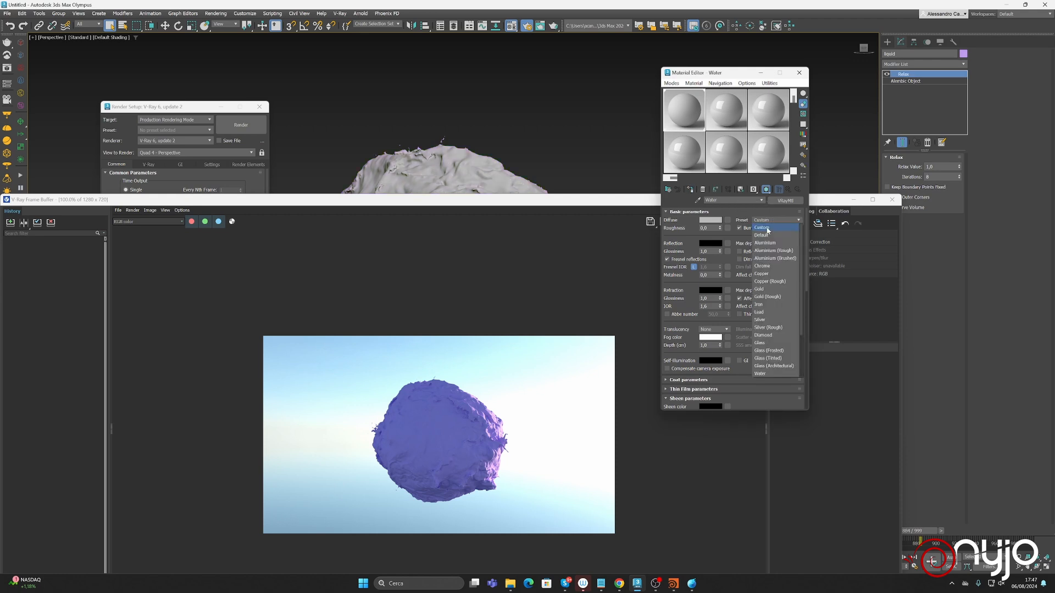
pyautogui.click(763, 376)
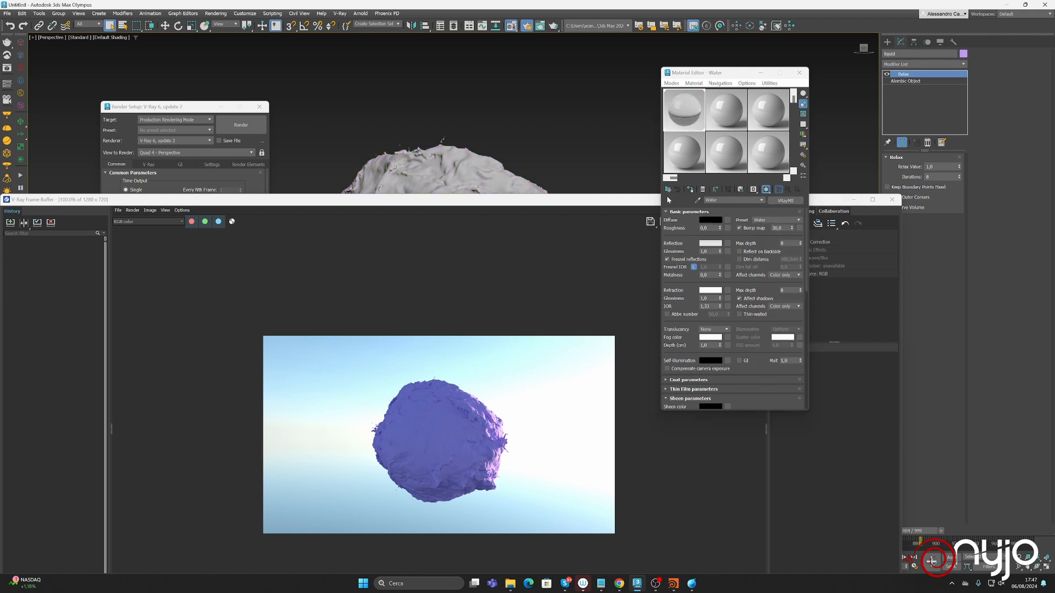
# Step: Test-render the liquid mesh with the water material, shrink the frame buffer window to view it, and cancel the render
pyautogui.click(834, 201)
pyautogui.click(758, 221)
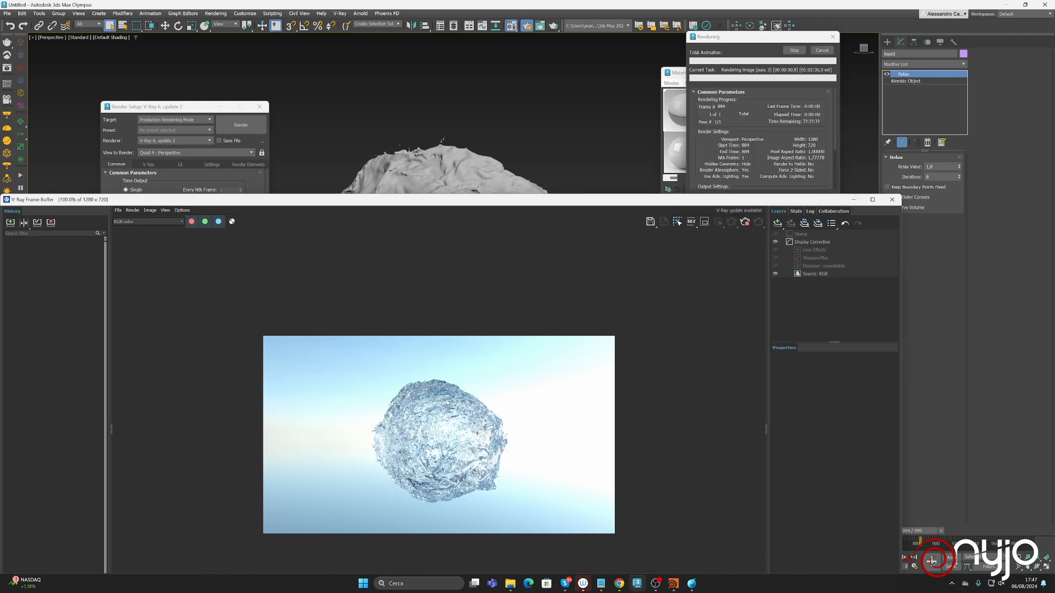
pyautogui.moveTo(492, 202); pyautogui.dragTo(553, 140)
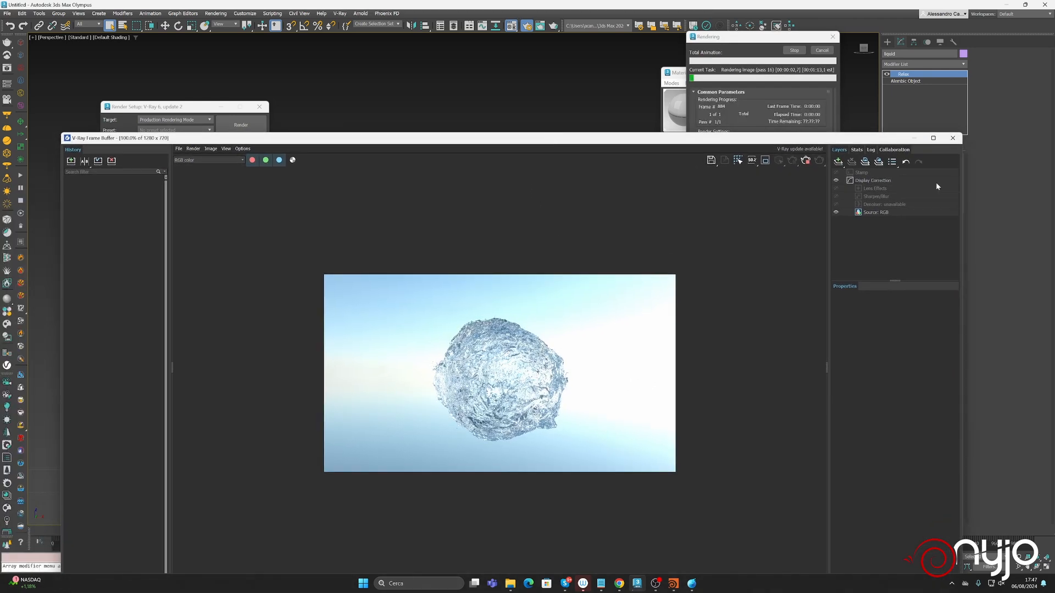
pyautogui.moveTo(970, 133); pyautogui.dragTo(683, 263)
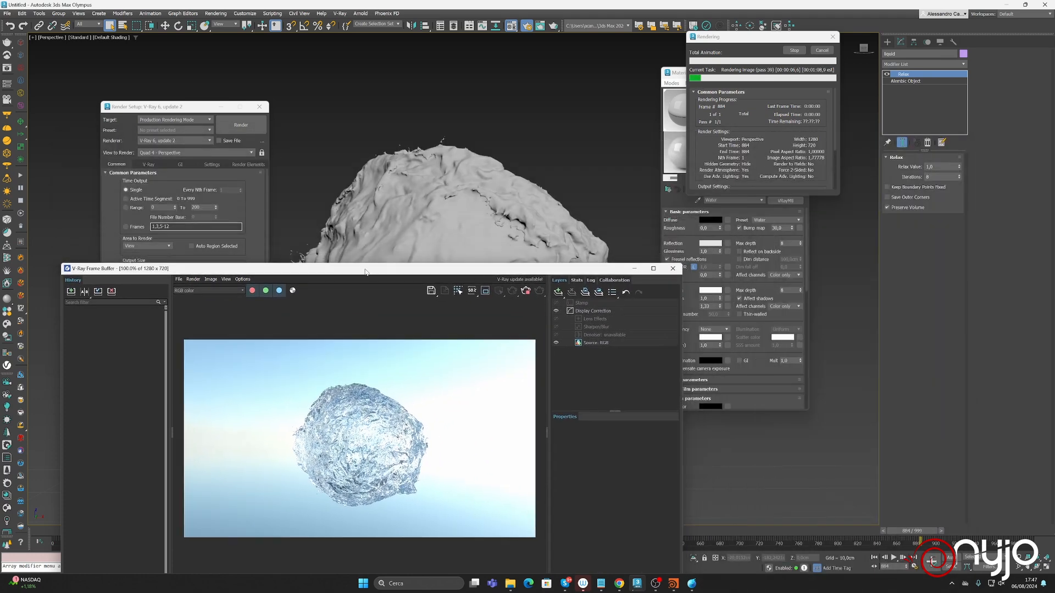
pyautogui.moveTo(366, 270); pyautogui.dragTo(360, 151)
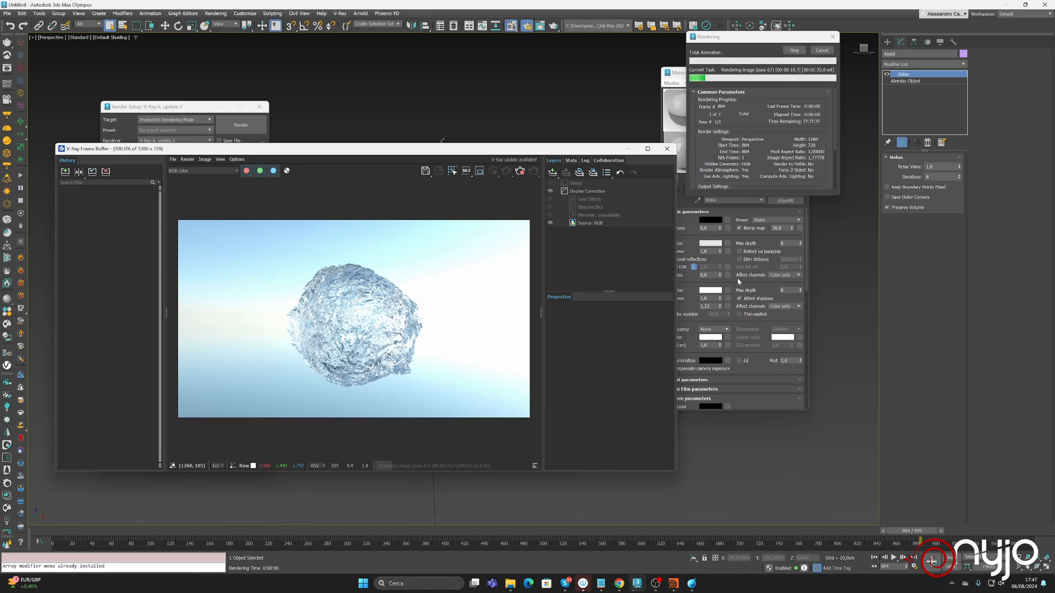
pyautogui.click(823, 52)
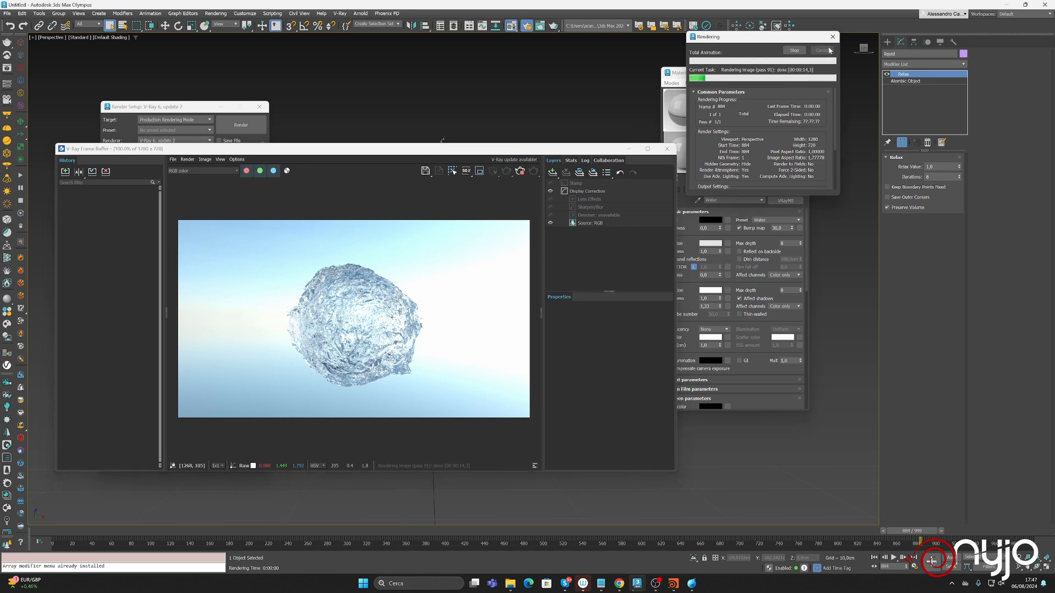
# Step: Minimize the frame buffer, material editor and render setup windows, and set the perspective view's shading to Clay
pyautogui.click(628, 149)
pyautogui.click(761, 72)
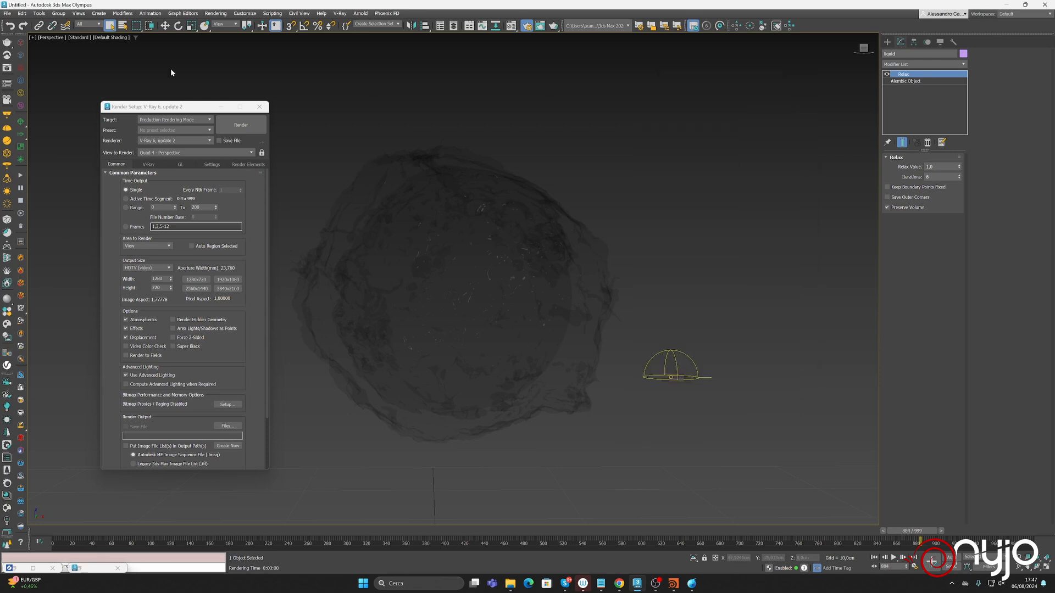
pyautogui.click(112, 37)
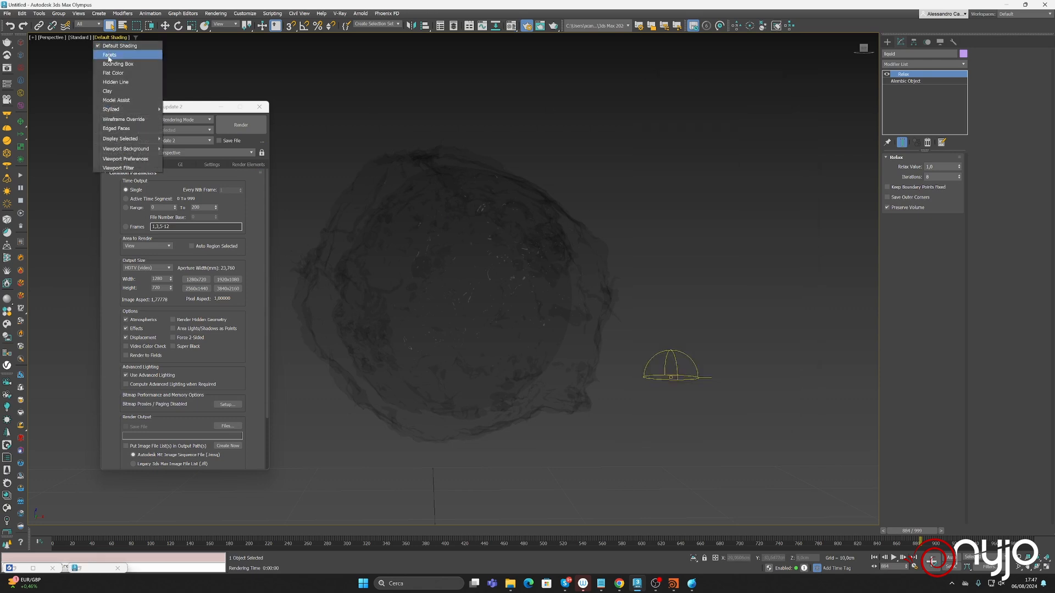
pyautogui.click(110, 92)
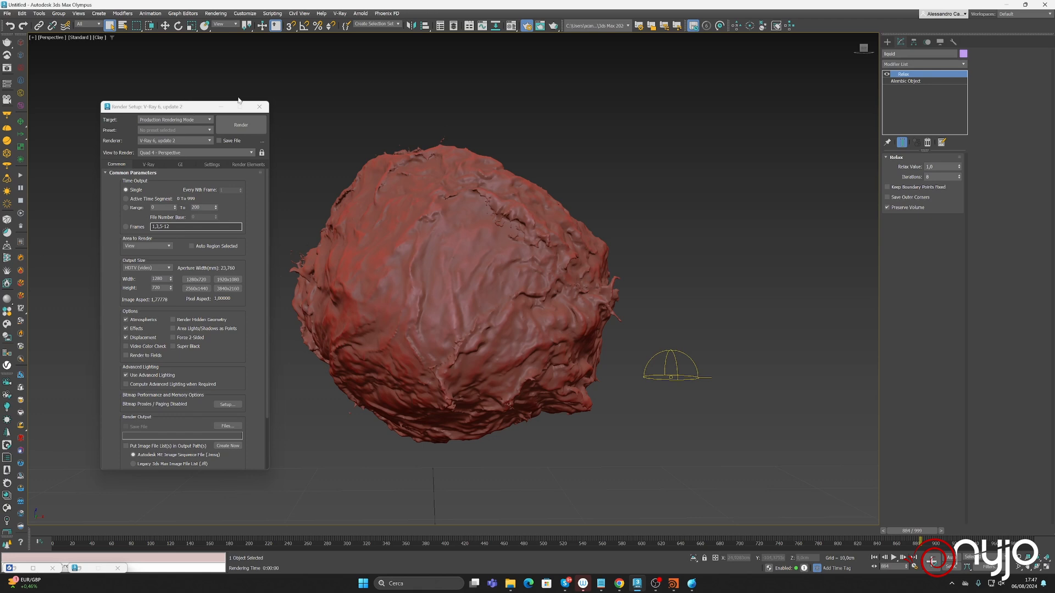
pyautogui.click(239, 107)
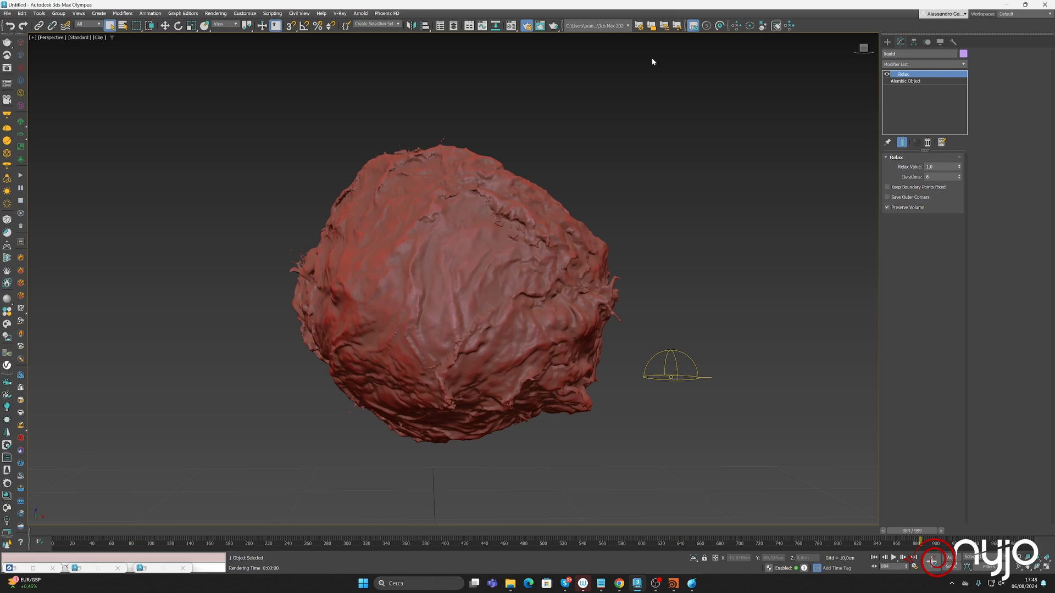
# Step: Begin creating a VRayProxy object in the perspective view beside the liquid mesh
pyautogui.click(887, 42)
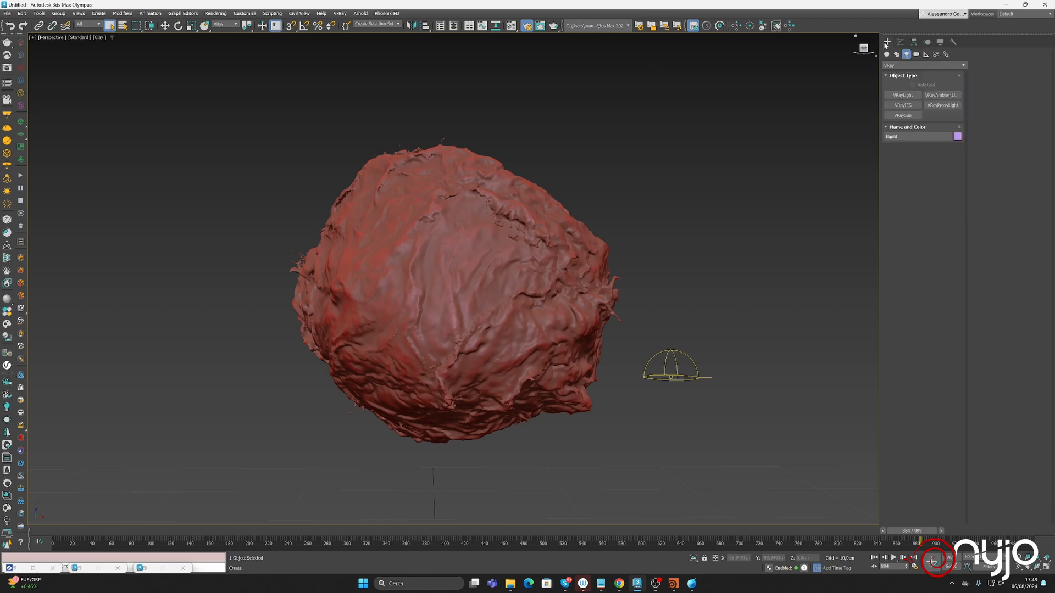
pyautogui.click(887, 54)
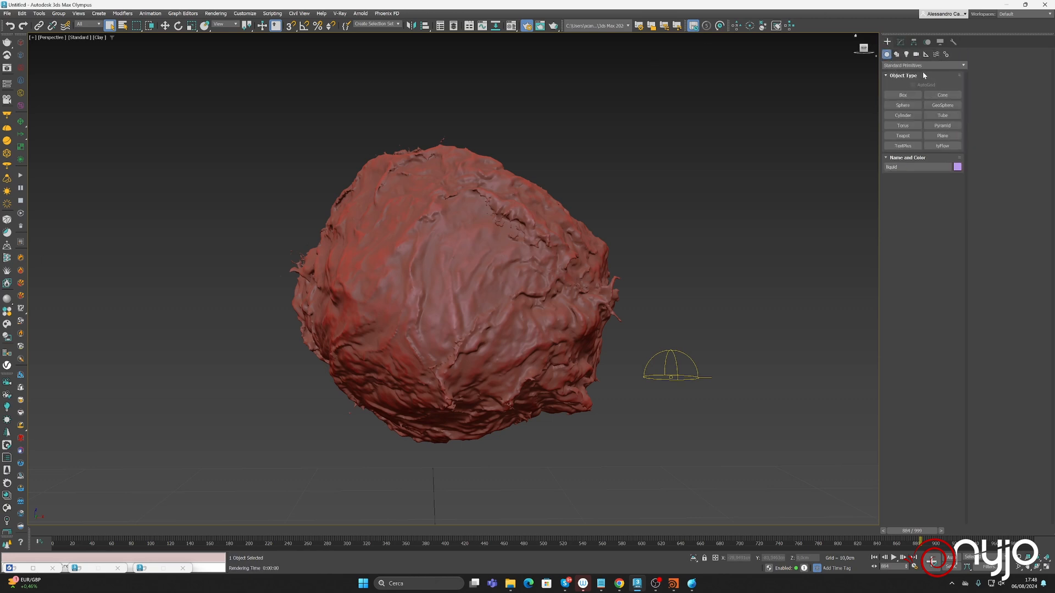
pyautogui.click(922, 65)
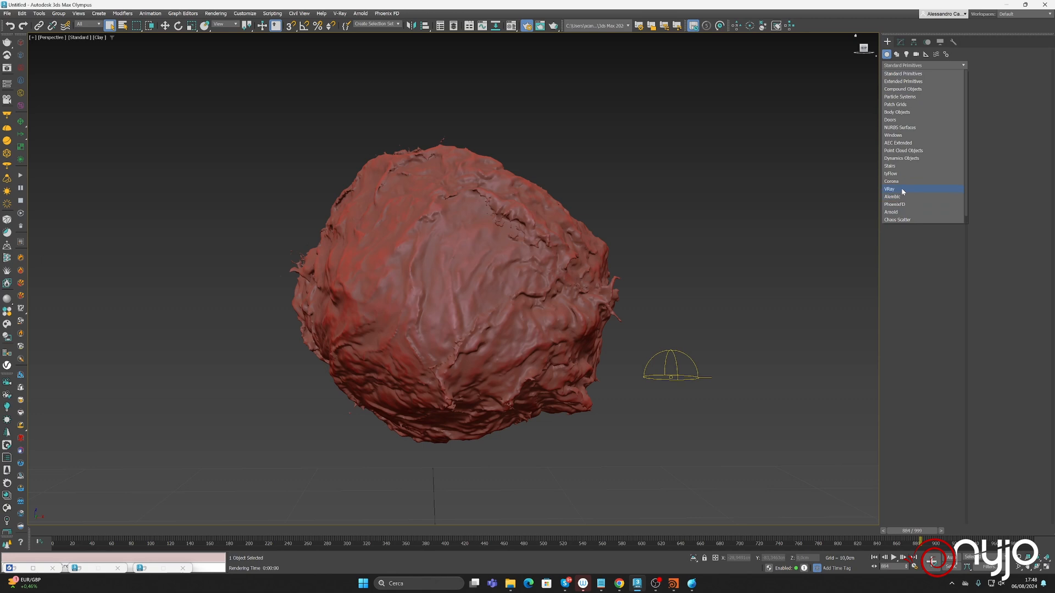
pyautogui.click(903, 190)
pyautogui.click(903, 95)
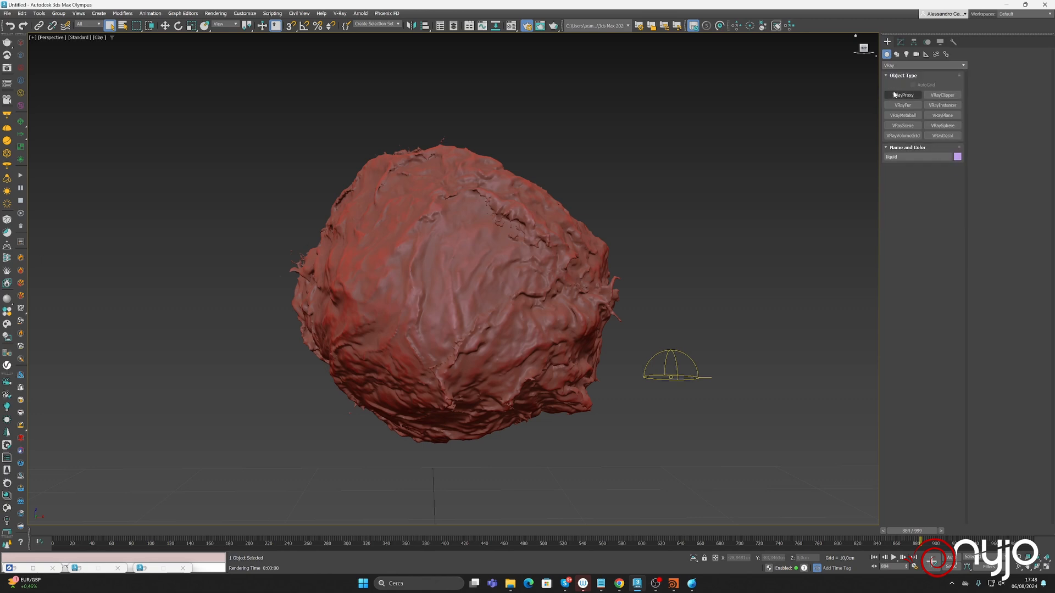
pyautogui.click(591, 431)
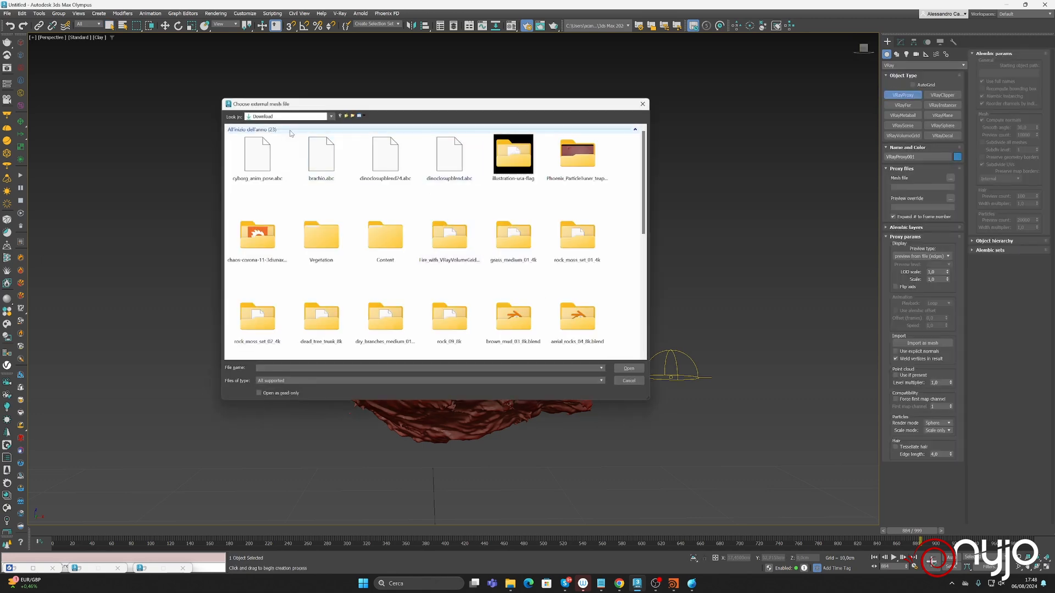
# Step: Load the LiquidSphere_SprayPart_ Alembic file from the Spray folder of LiquiGen_Export on drive D as the proxy's mesh file
pyautogui.click(288, 116)
pyautogui.click(278, 237)
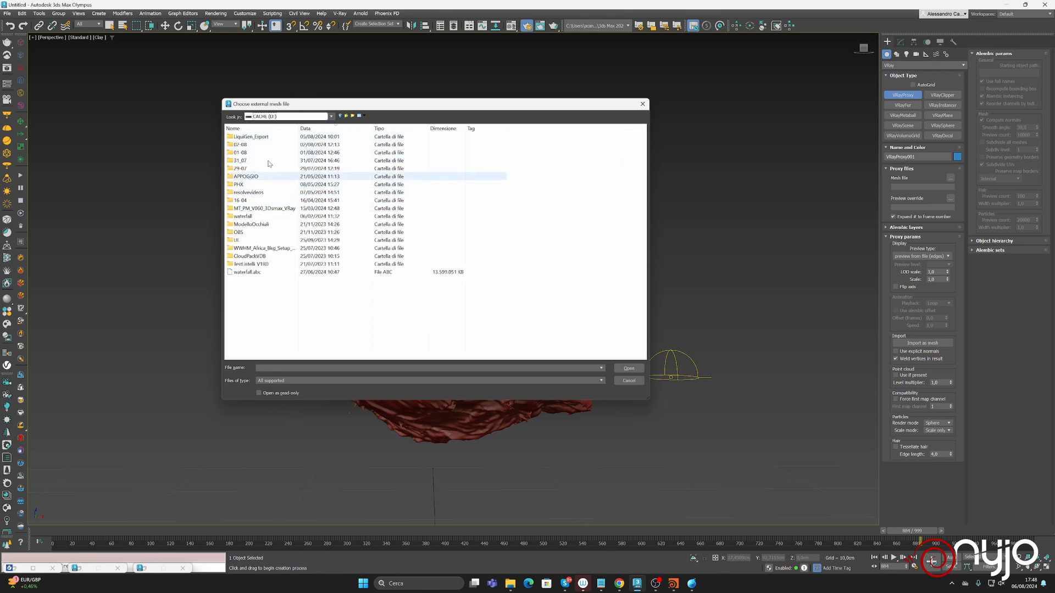
pyautogui.doubleClick(251, 137)
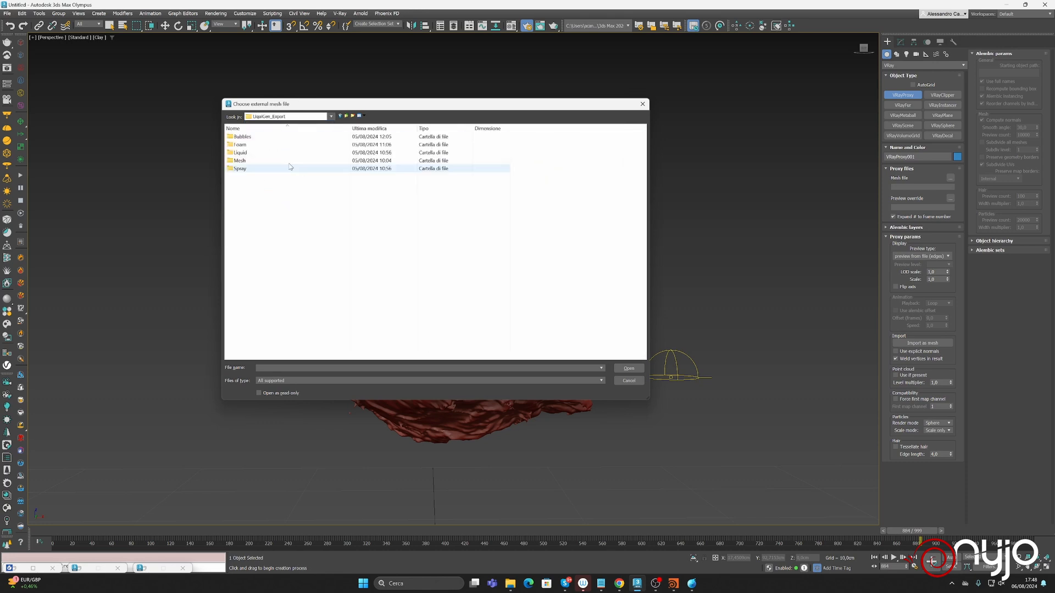
pyautogui.doubleClick(240, 169)
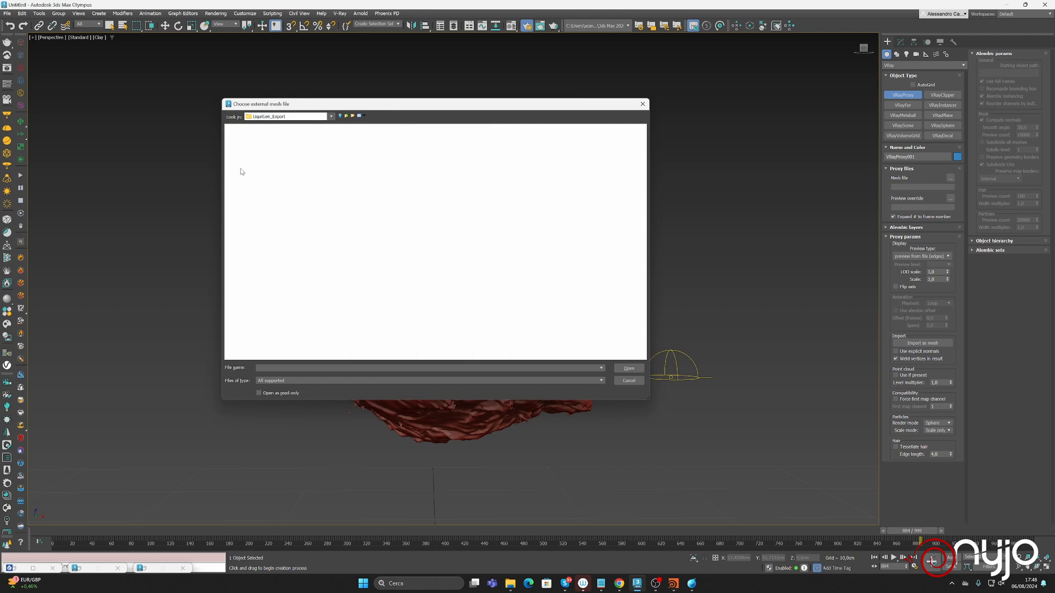
pyautogui.click(269, 137)
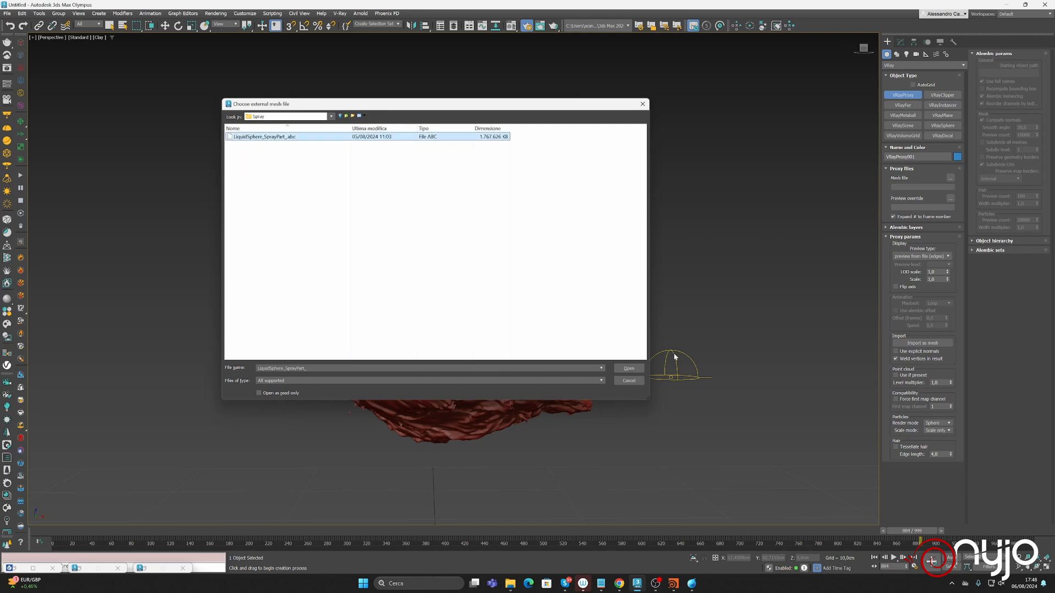
pyautogui.click(629, 368)
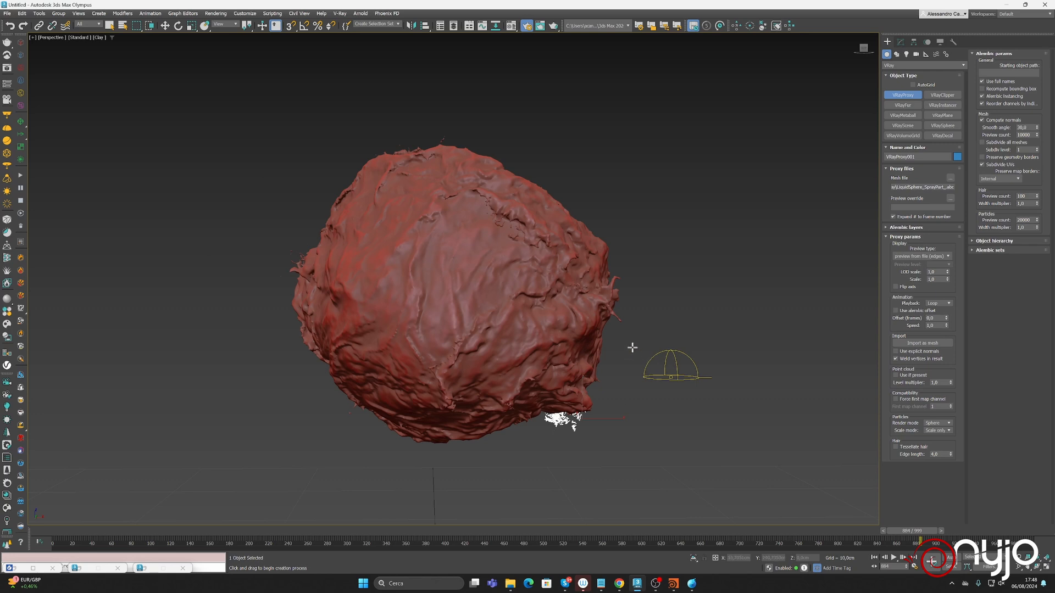
pyautogui.moveTo(580, 368); pyautogui.dragTo(510, 324, button='middle')
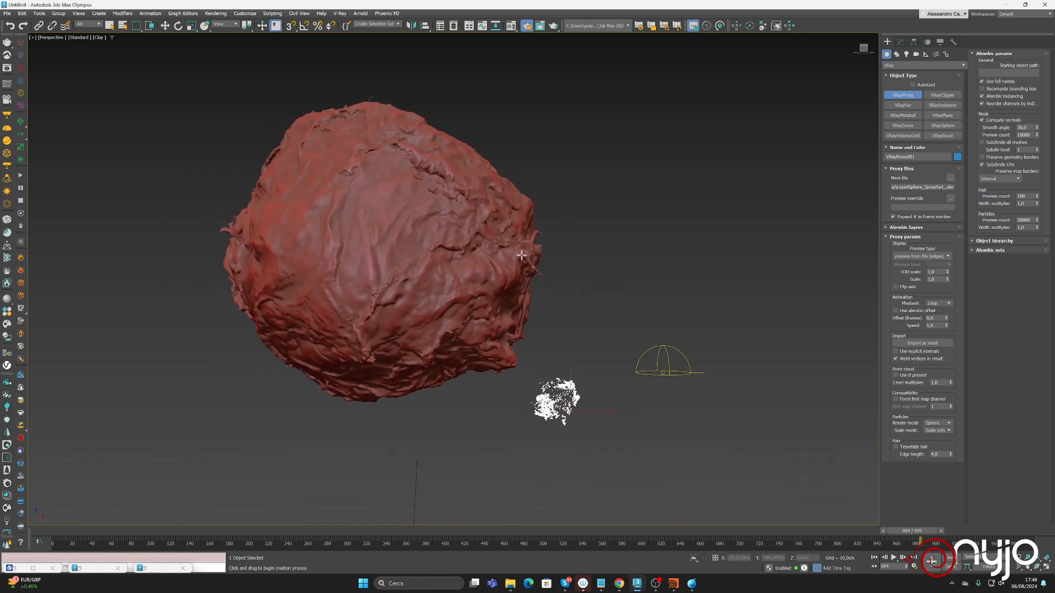
pyautogui.scroll(-8, 539, 382)
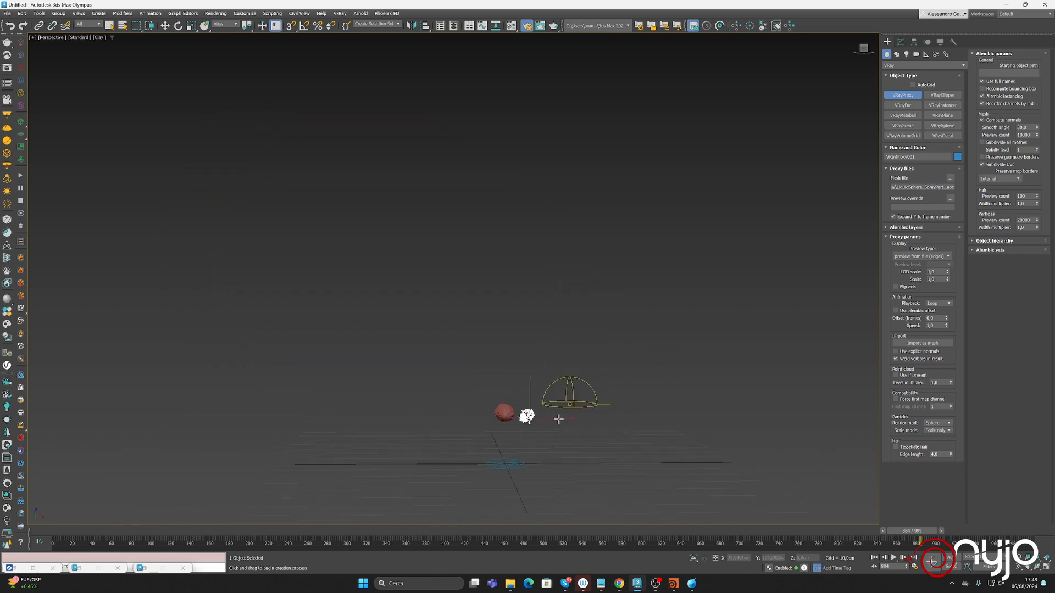
pyautogui.keyDown('alt'); pyautogui.moveTo(559, 420); pyautogui.dragTo(630, 372, button='middle'); pyautogui.keyUp('alt')
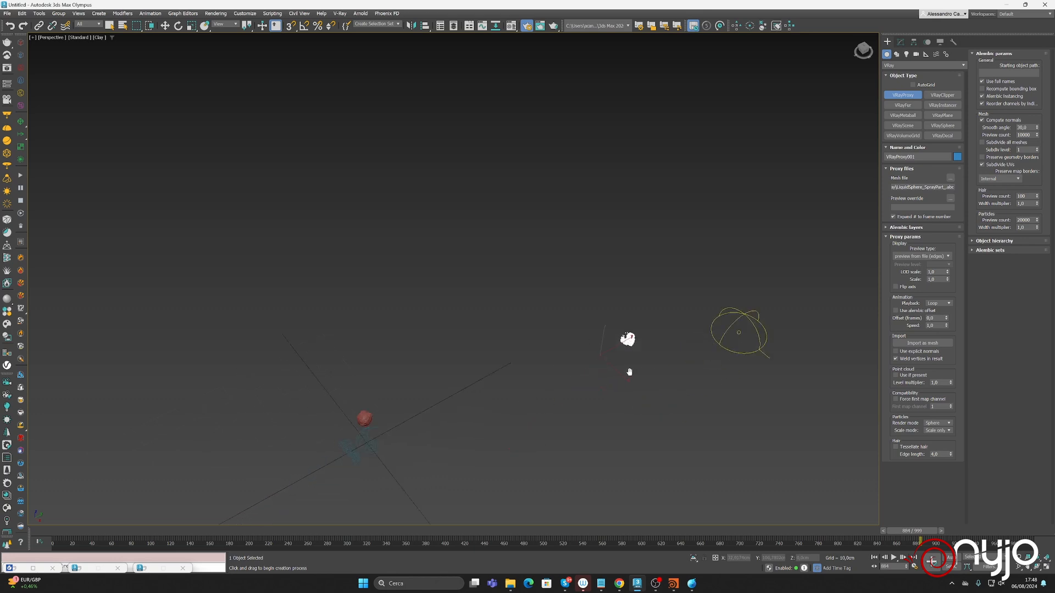
pyautogui.click(424, 25)
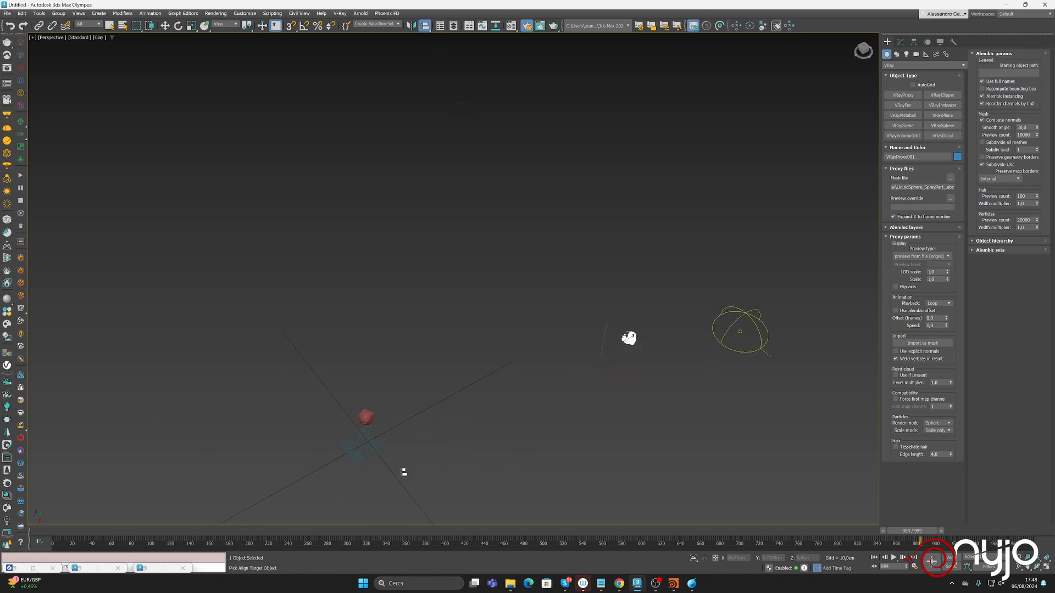
pyautogui.click(368, 443)
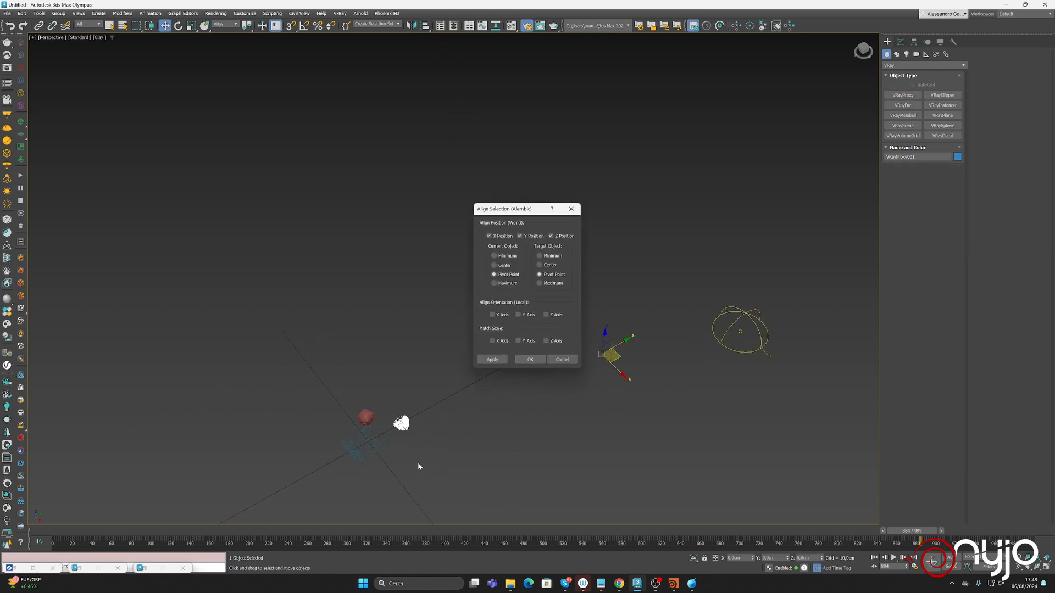
pyautogui.click(521, 264)
pyautogui.click(503, 274)
pyautogui.click(552, 275)
pyautogui.click(518, 315)
pyautogui.click(525, 316)
pyautogui.click(530, 359)
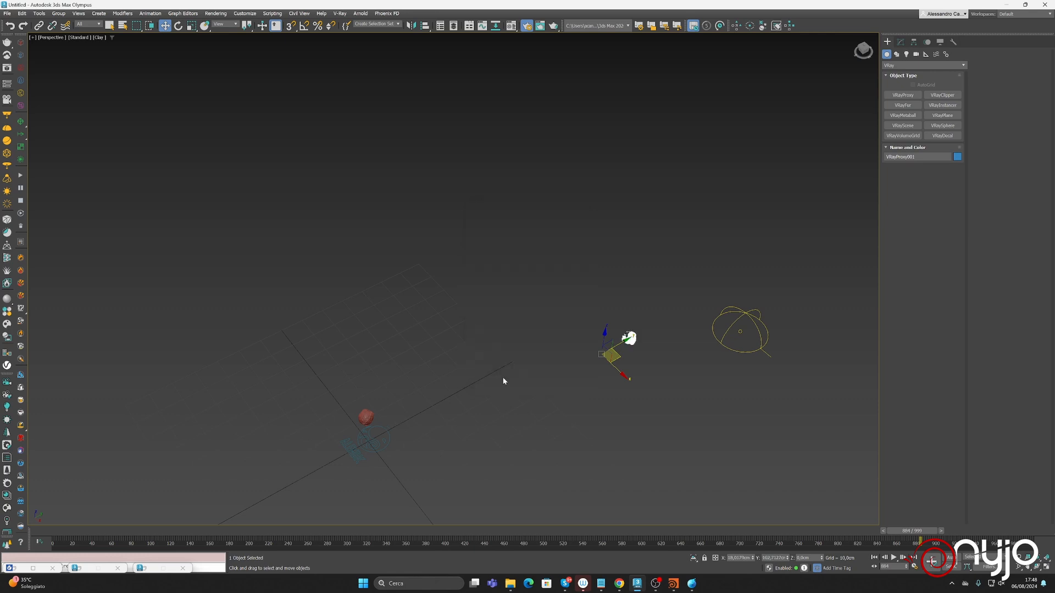
# Step: Align the spray proxy to the liquid mesh in X, Y and Z position, pivot point to pivot point
pyautogui.click(425, 25)
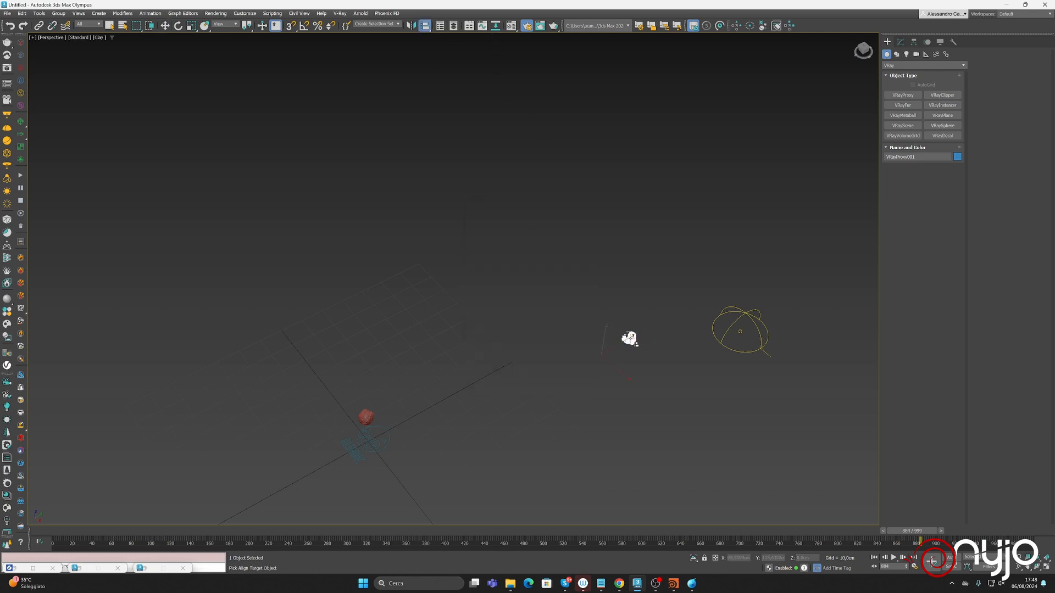
pyautogui.click(368, 418)
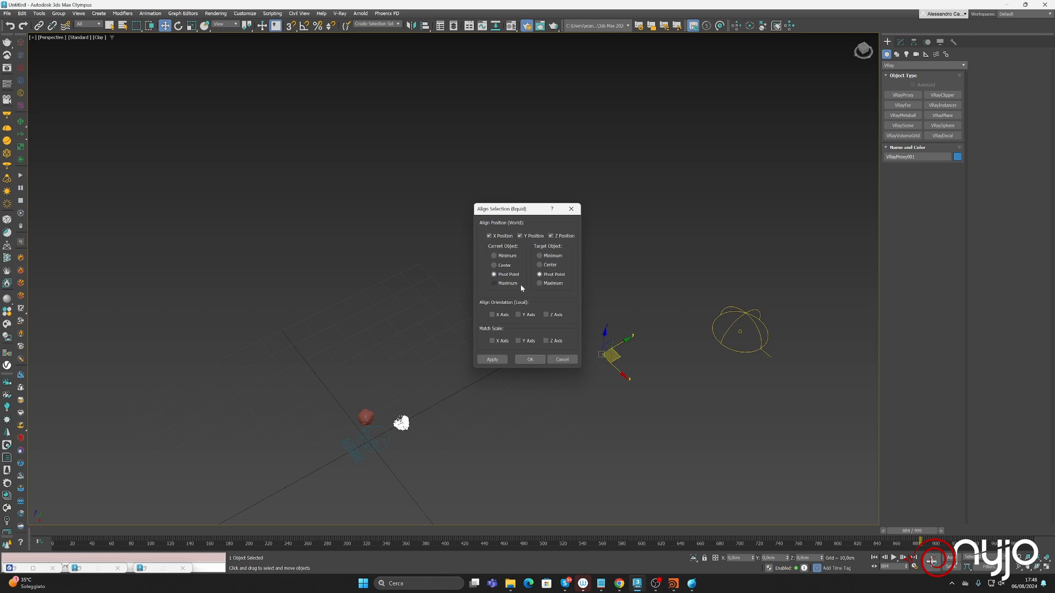
pyautogui.click(528, 314)
pyautogui.click(545, 315)
pyautogui.click(532, 361)
pyautogui.moveTo(393, 419); pyautogui.dragTo(450, 336, button='middle')
pyautogui.keyDown('alt'); pyautogui.moveTo(450, 336); pyautogui.dragTo(484, 367, button='middle'); pyautogui.keyUp('alt')
pyautogui.scroll(5, 412, 354)
pyautogui.scroll(5, 452, 306)
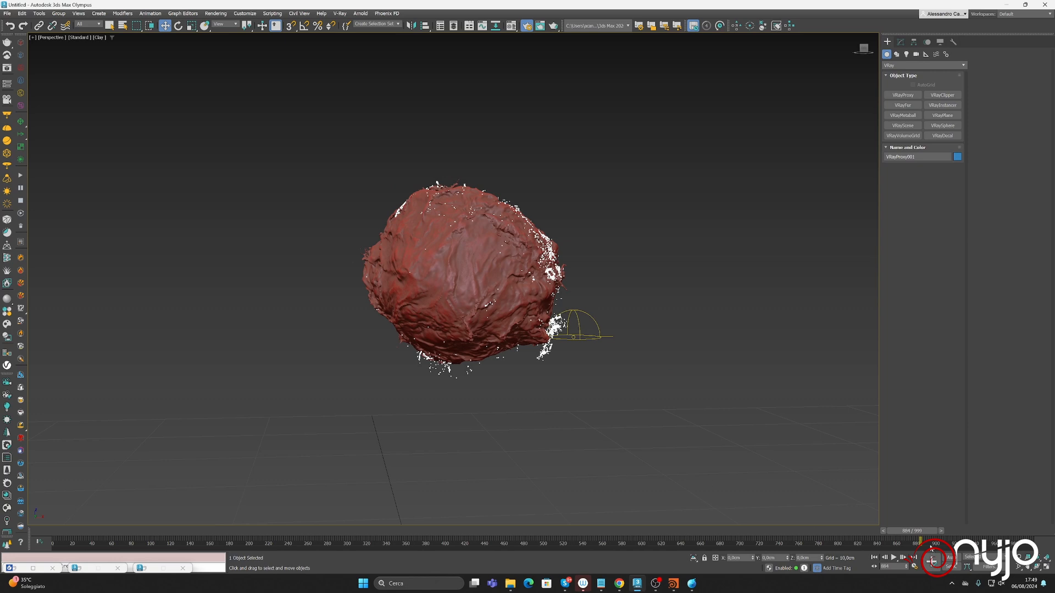
# Step: Scrub the animation to frame 752 and slightly raise the spray proxy's particle preview count
pyautogui.moveTo(923, 533); pyautogui.dragTo(791, 531)
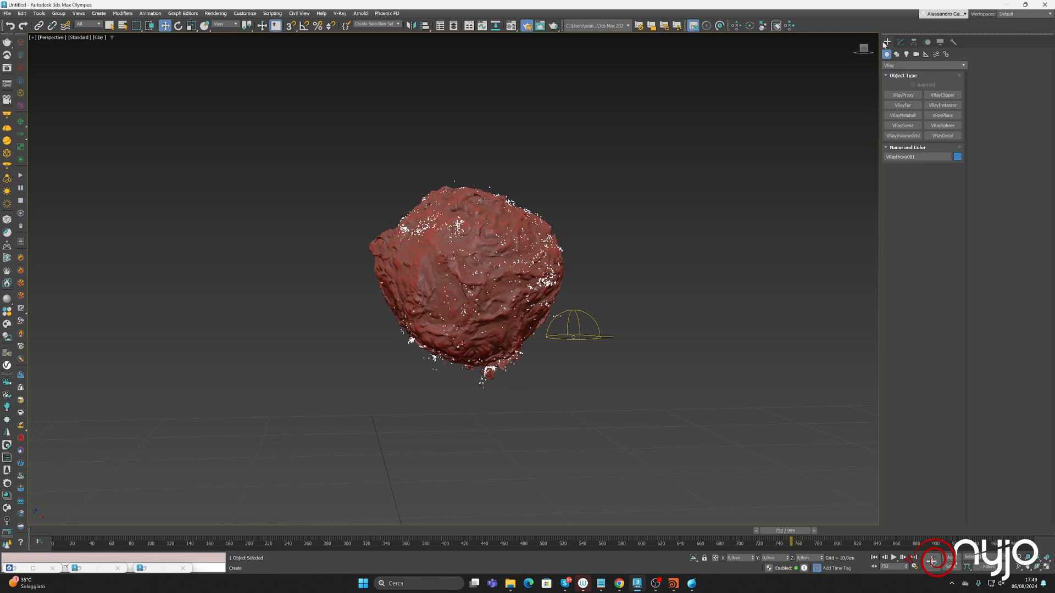
pyautogui.click(900, 42)
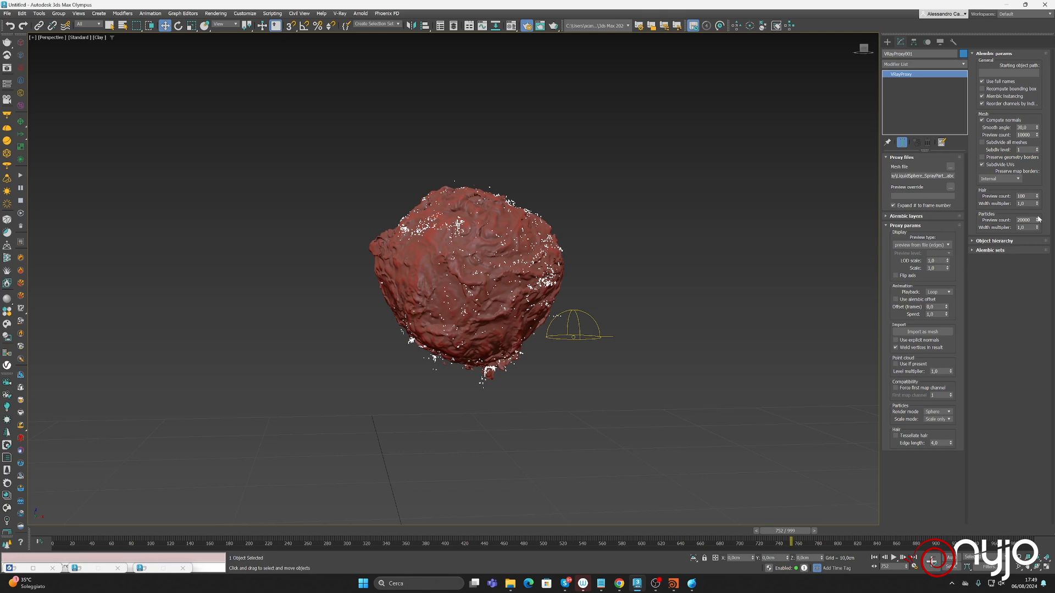
pyautogui.moveTo(1038, 219)
pyautogui.mouseDown()
pyautogui.moveTo(1030, 265)
pyautogui.moveTo(1019, 217)
pyautogui.mouseUp()
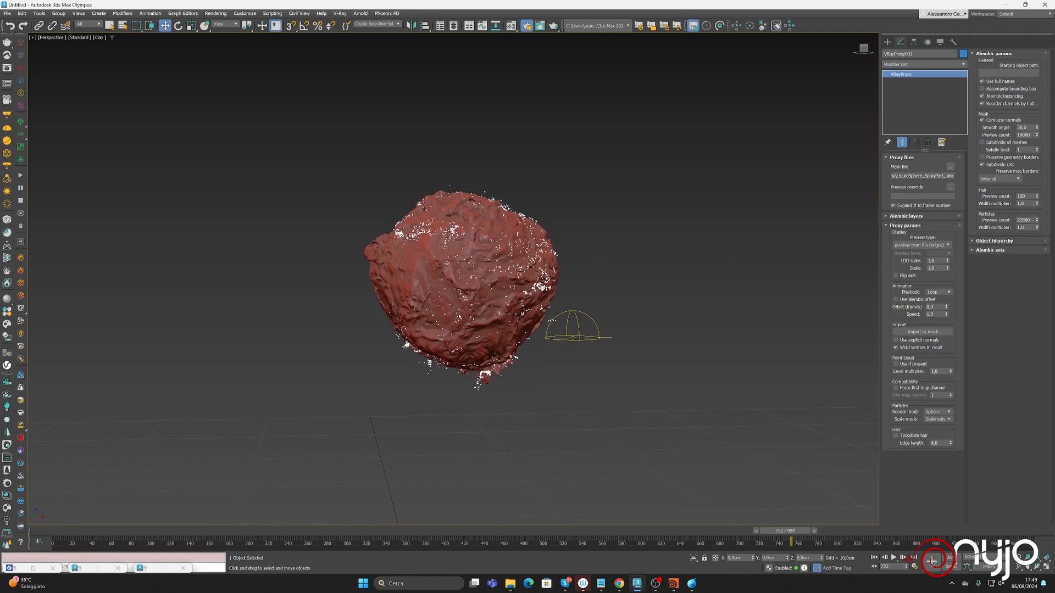
# Step: Set the Water material's refraction and reflection colors to black
pyautogui.scroll(3, 505, 277)
pyautogui.click(511, 25)
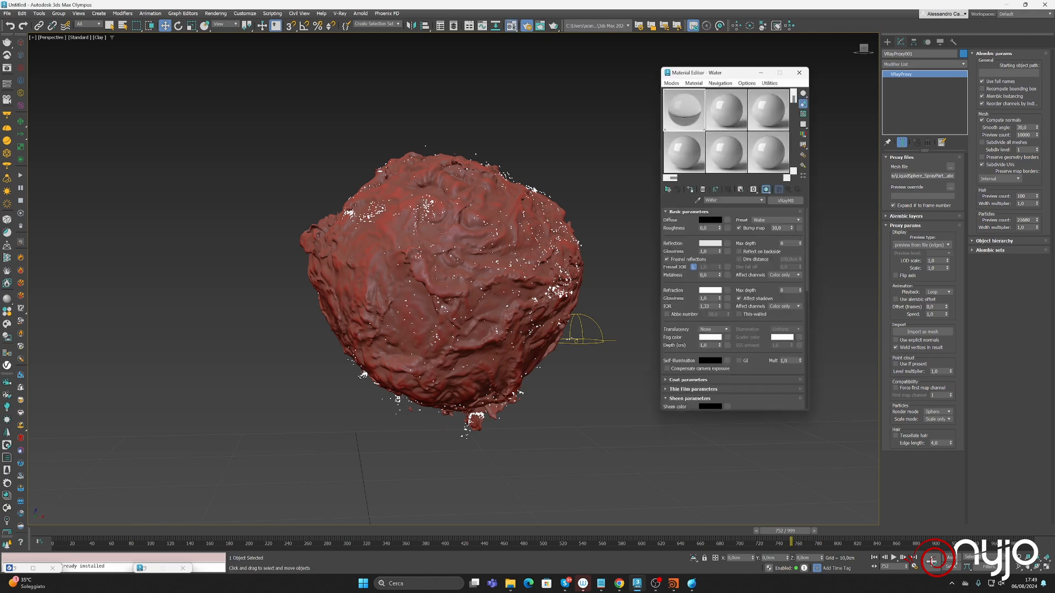
pyautogui.click(716, 292)
pyautogui.click(603, 245)
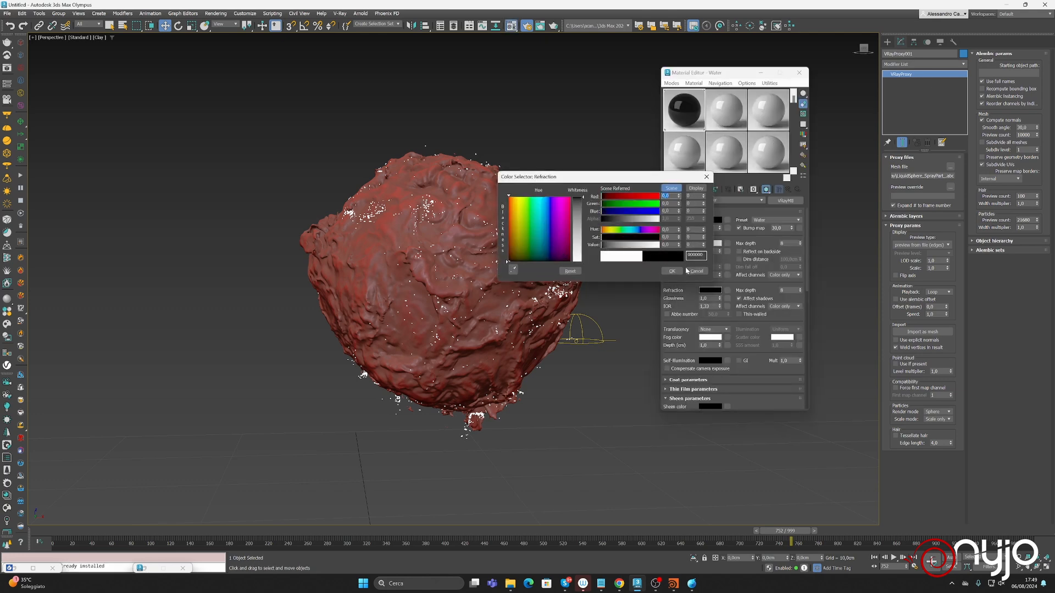
pyautogui.click(671, 271)
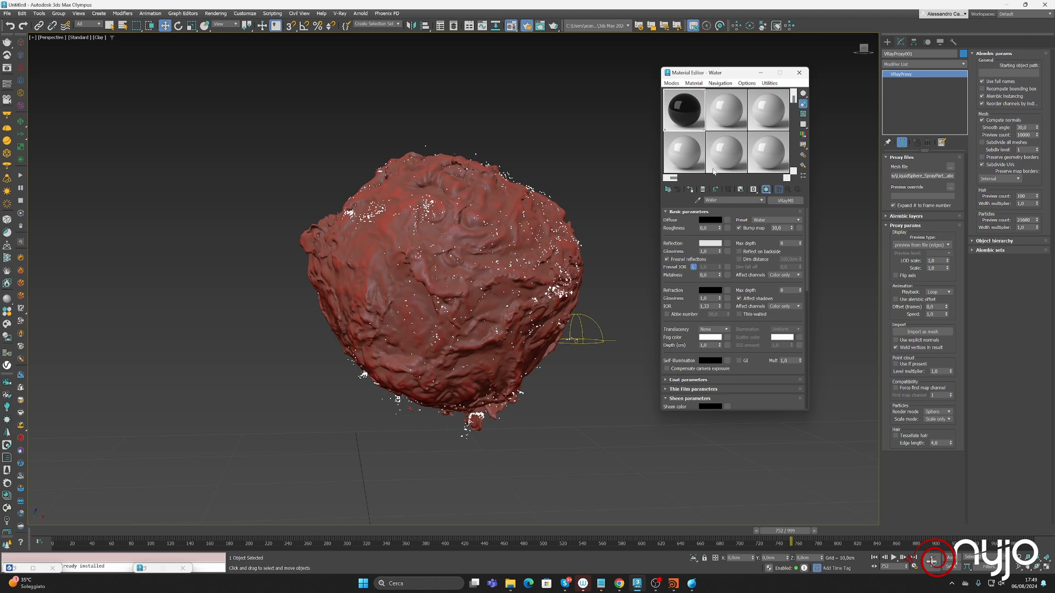
pyautogui.click(710, 243)
pyautogui.click(545, 207)
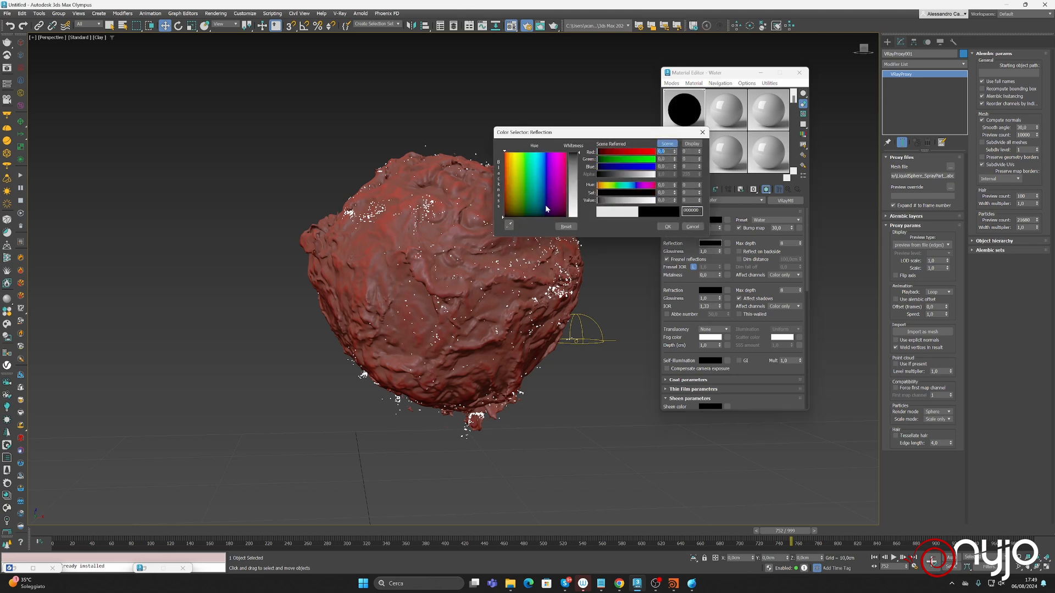
pyautogui.click(667, 227)
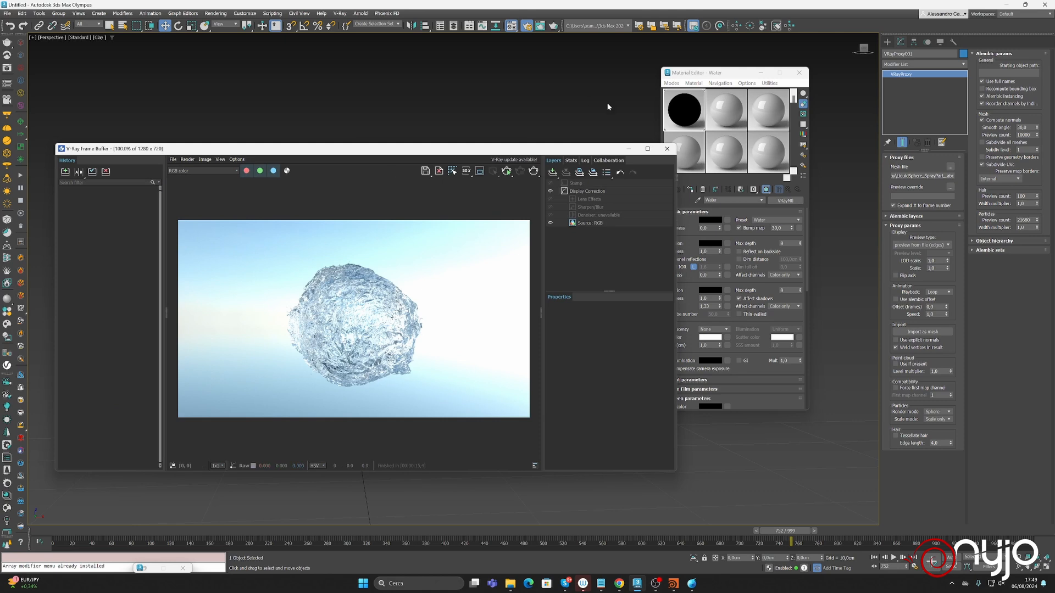
# Step: Test-render the spray over the black mesh, reducing the proxy's particle width multiplier to 0.05 between renders
pyautogui.click(533, 171)
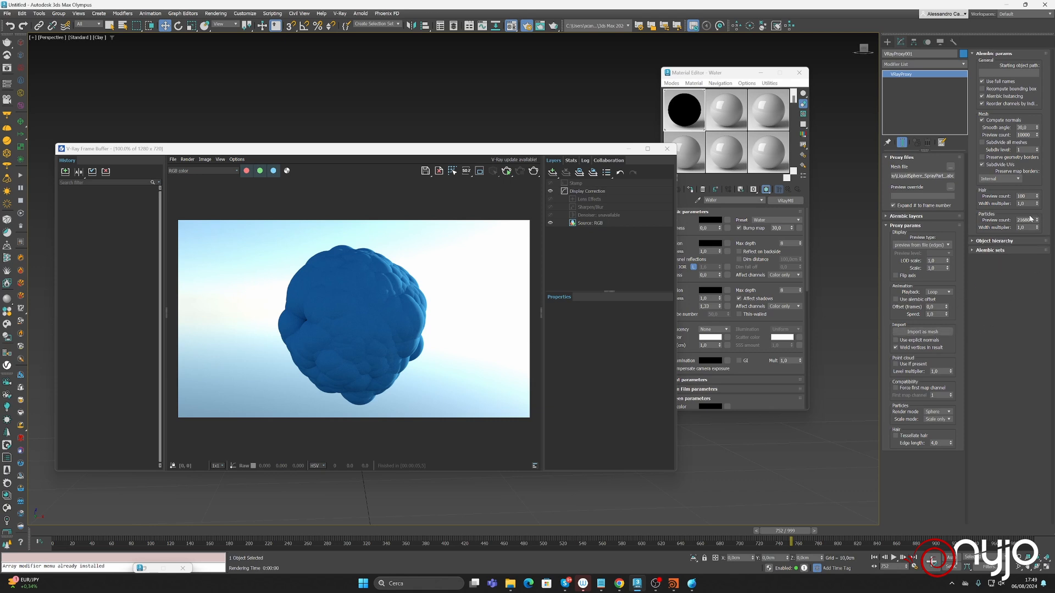
pyautogui.click(1025, 227)
pyautogui.click(533, 171)
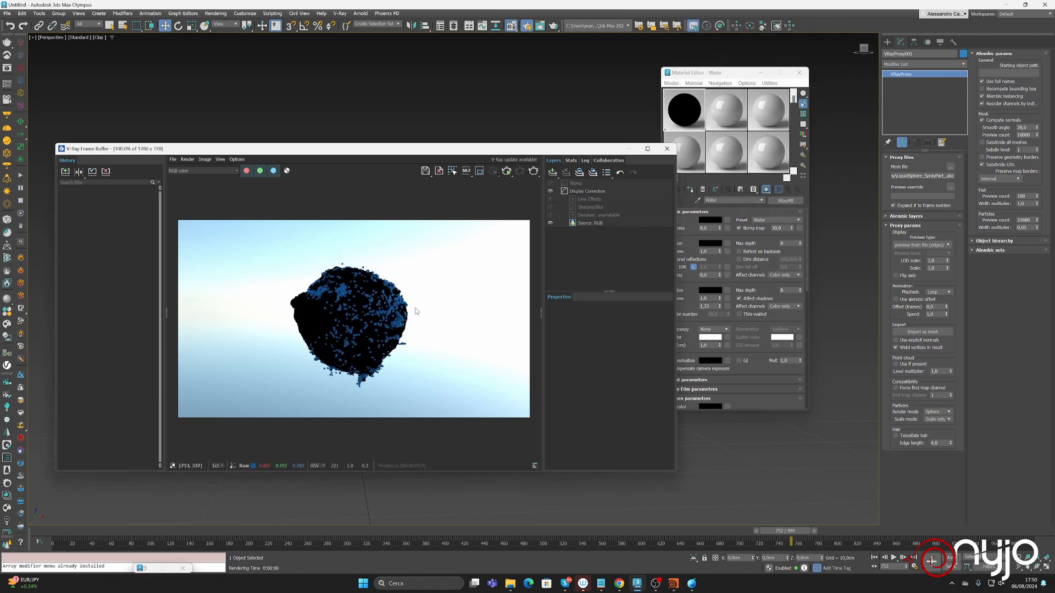
pyautogui.scroll(1, 417, 312)
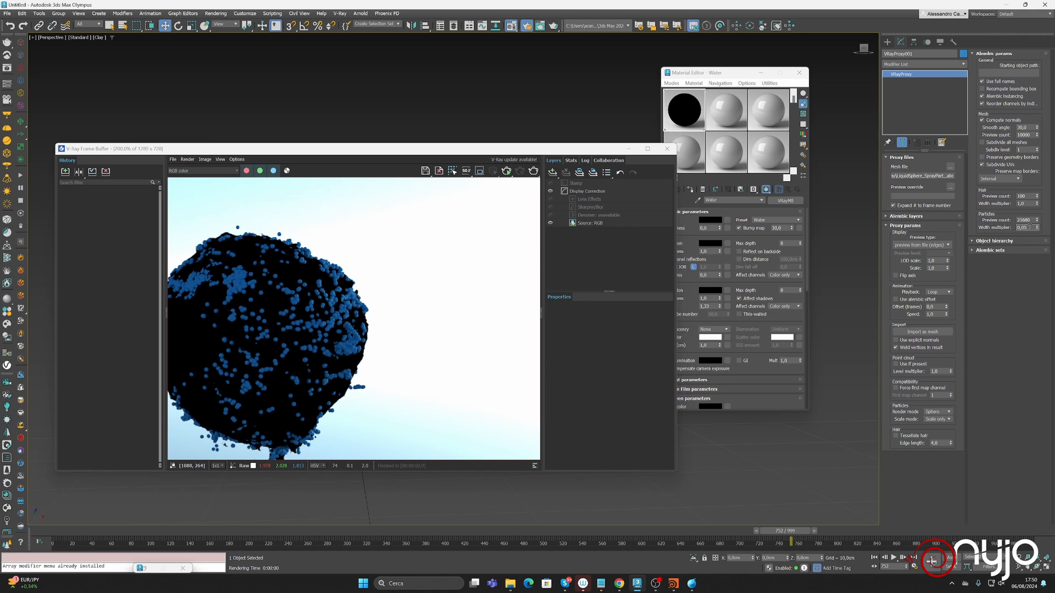
# Step: Raise the spray proxy's particle preview count to 1000000 and render the frame again
pyautogui.moveTo(1034, 221); pyautogui.dragTo(1029, 221)
pyautogui.press('Return')
pyautogui.click(534, 170)
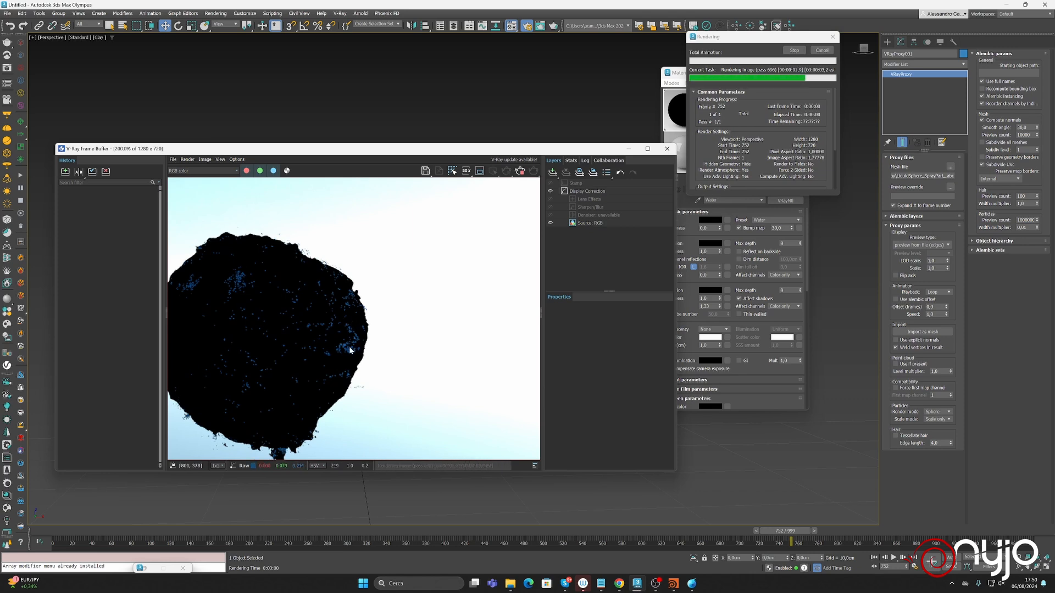
# Step: Set the particle width multiplier to 0.005 and re-render to check the finer spray
pyautogui.scroll(1, 349, 346)
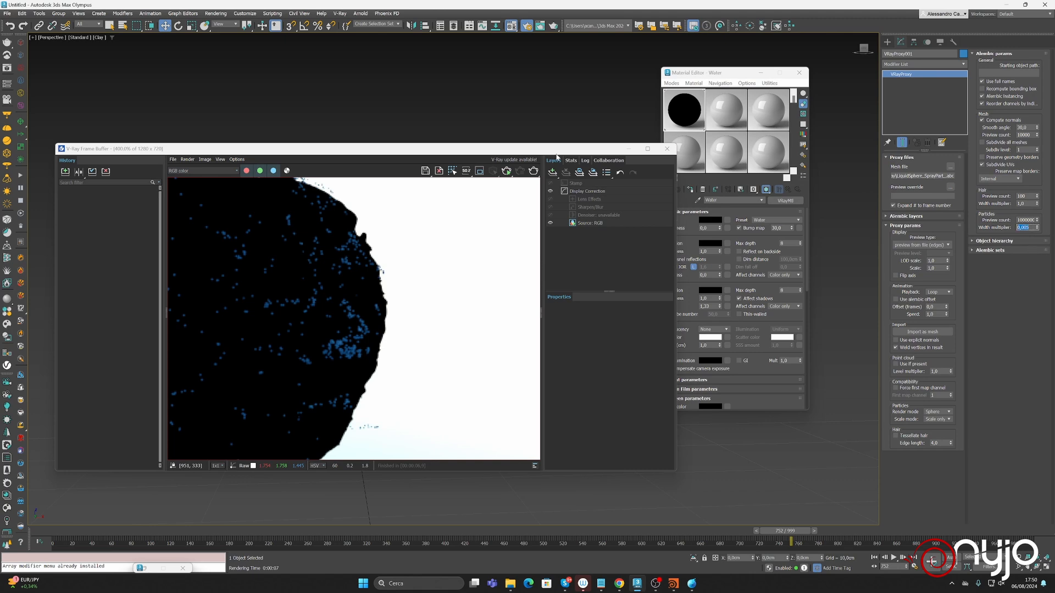
pyautogui.click(533, 171)
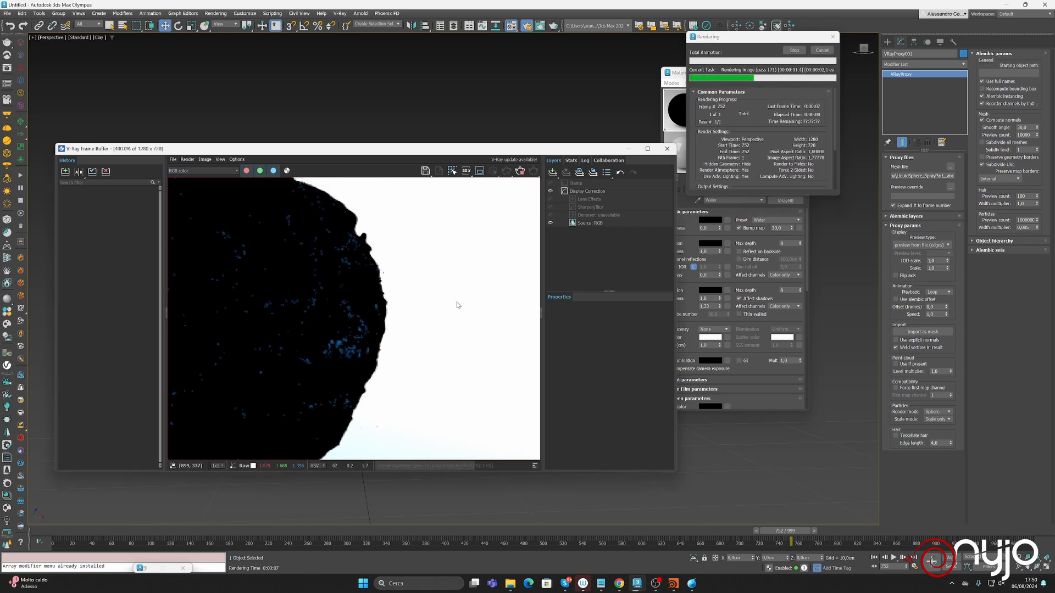
pyautogui.scroll(-1, 419, 299)
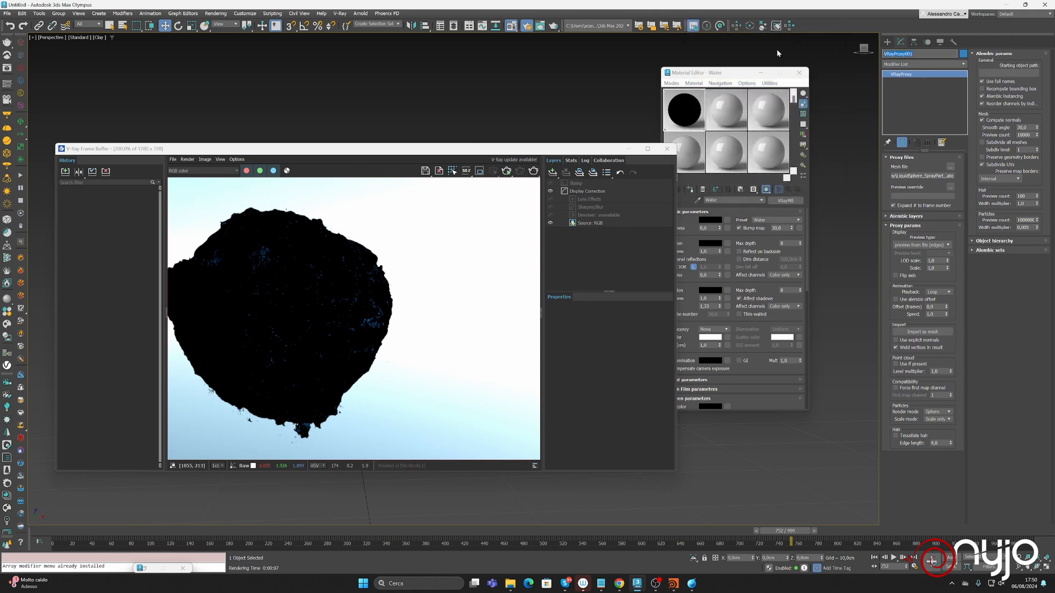
# Step: Rename the selected particle proxy as Spray, set its object color to white, and test-render the frame
pyautogui.write('Spray')
pyautogui.click(963, 54)
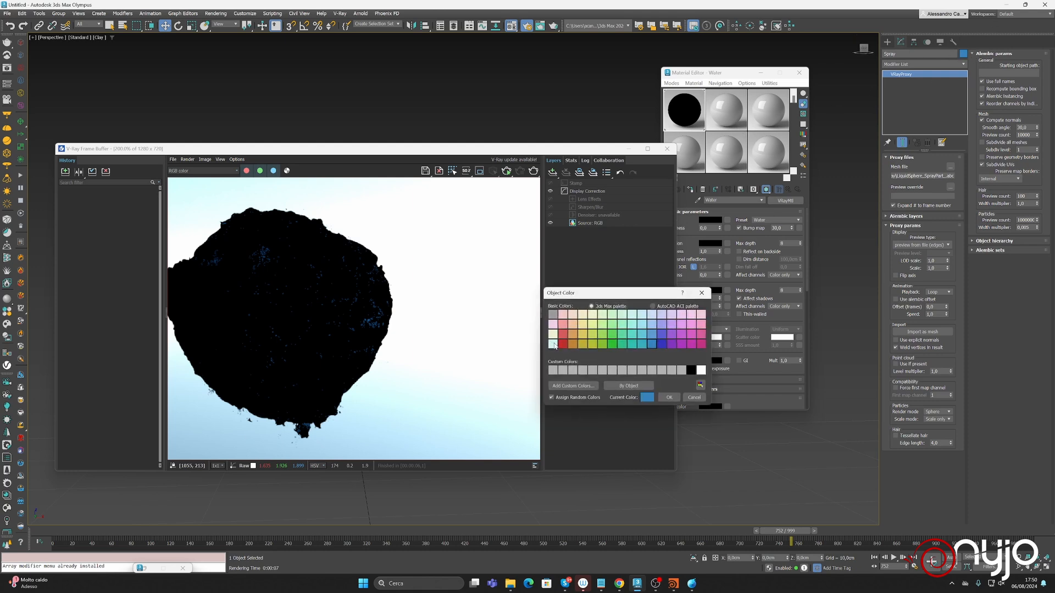
pyautogui.click(701, 370)
pyautogui.click(670, 397)
pyautogui.click(533, 170)
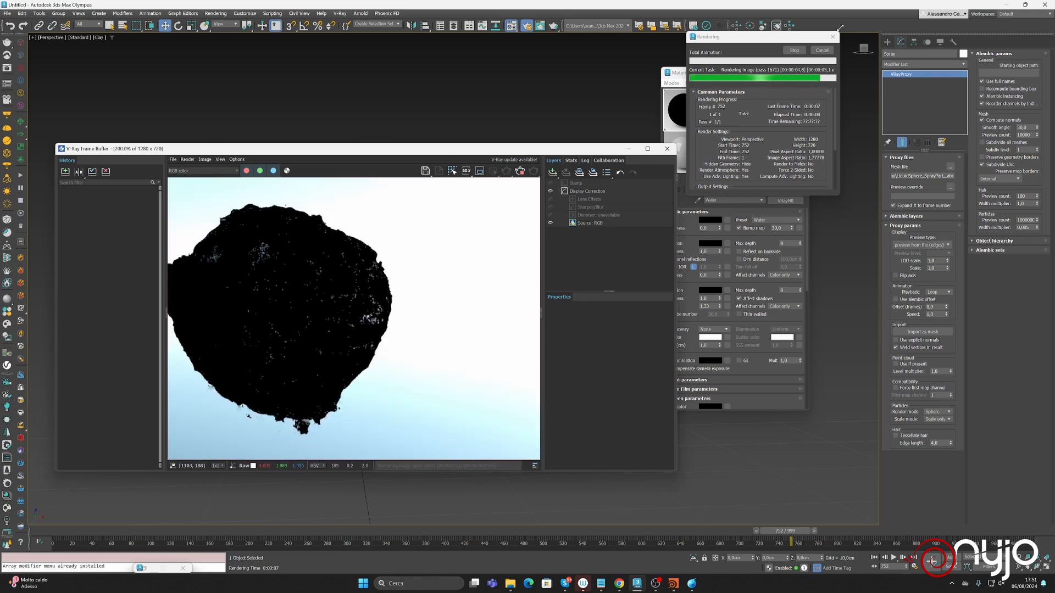
pyautogui.click(822, 51)
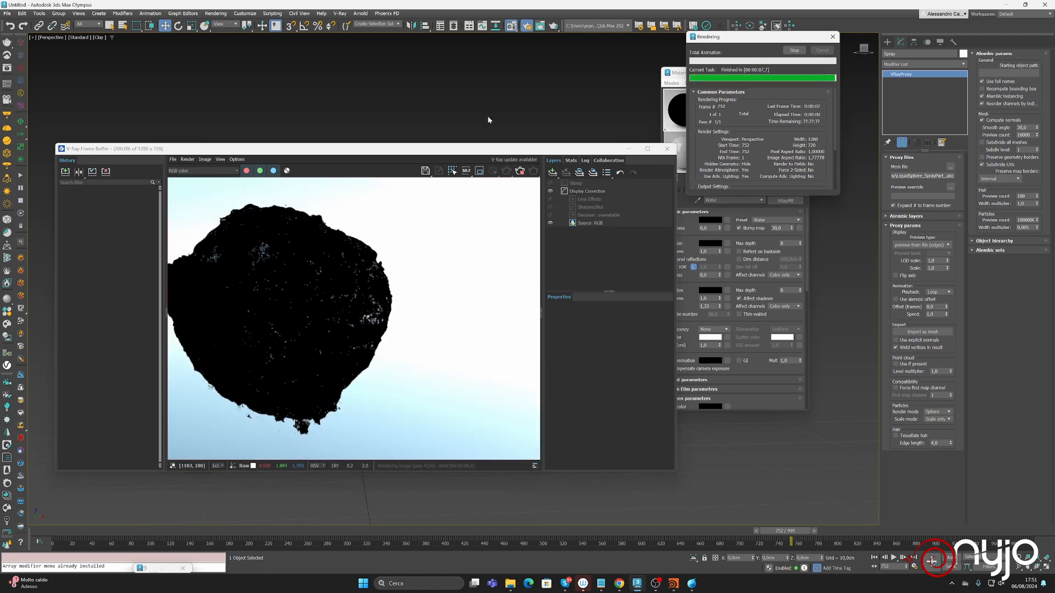
# Step: Clone the Spray proxy as an independent copy named Foam
pyautogui.click(22, 13)
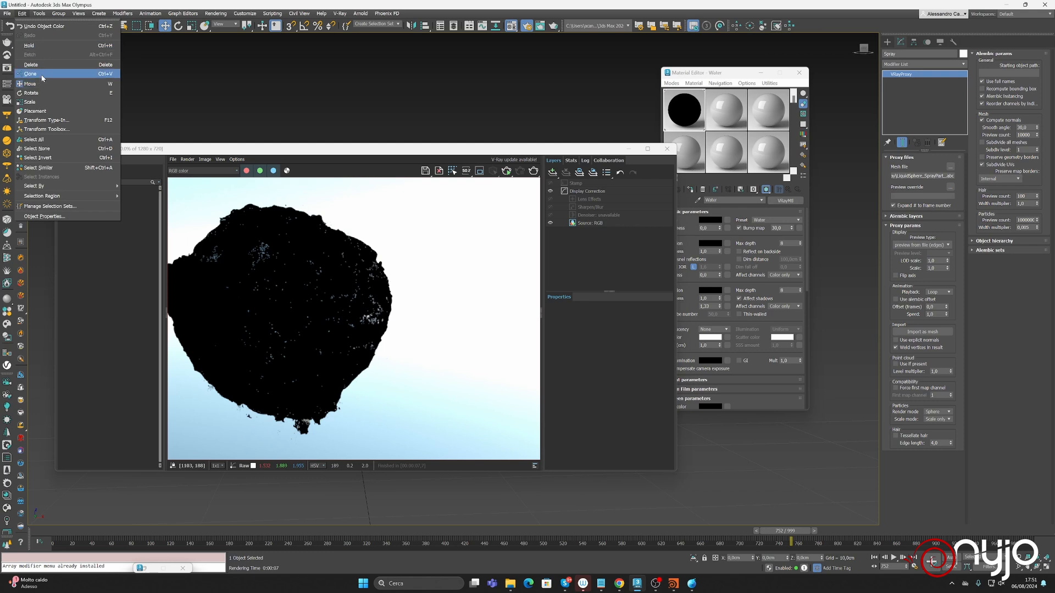
pyautogui.click(31, 74)
pyautogui.click(496, 269)
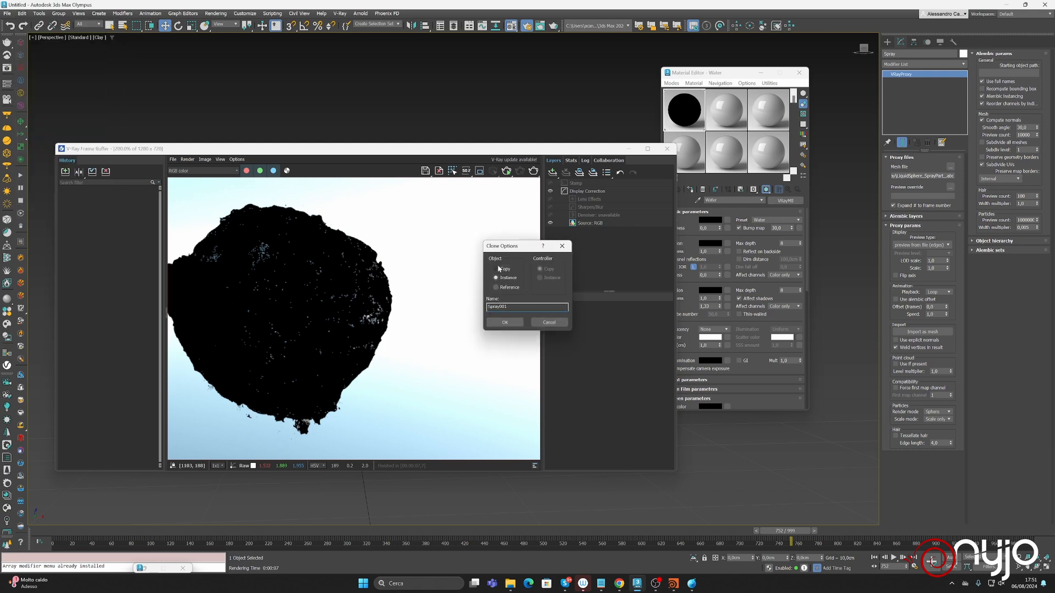
pyautogui.moveTo(527, 306); pyautogui.dragTo(477, 312)
pyautogui.write('Foam')
pyautogui.press('Return')
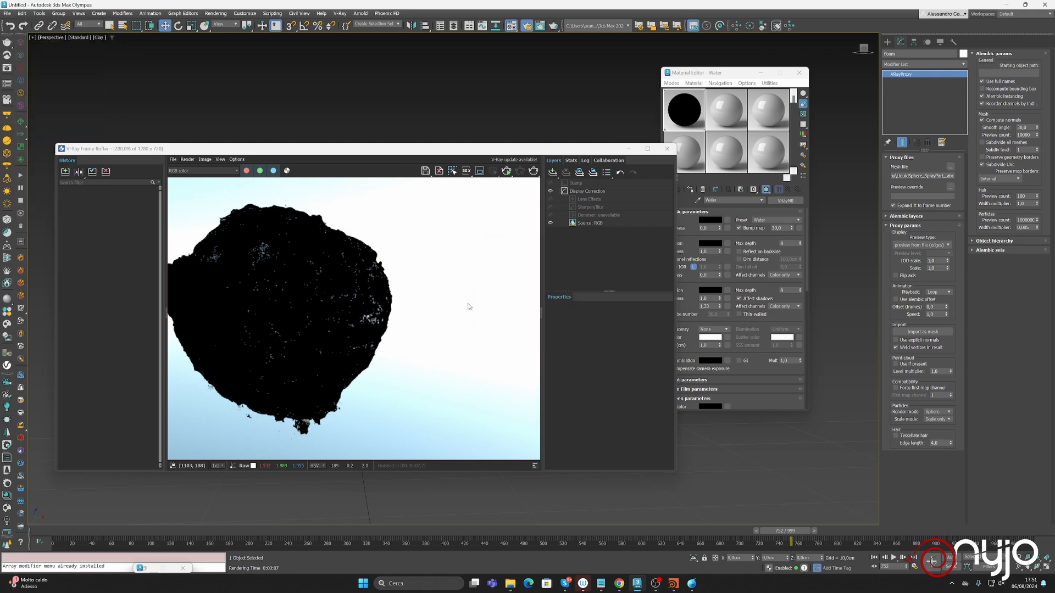
# Step: Load the LiquidSphere_FoamPart_ Alembic cache from the LiquiGen_Export Foam folder as the Foam proxy's mesh file
pyautogui.click(950, 166)
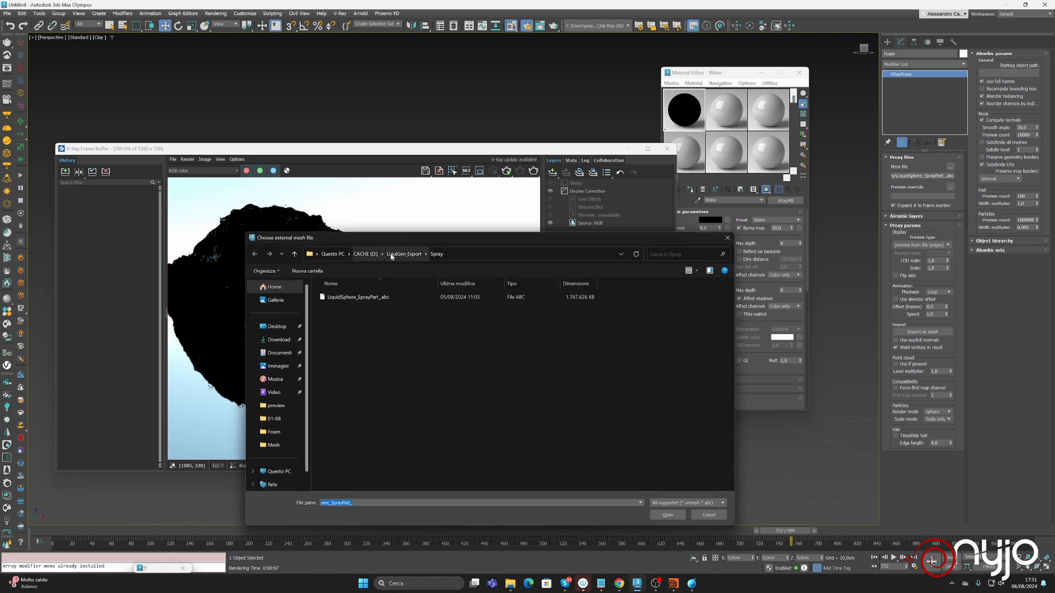
pyautogui.click(392, 254)
pyautogui.doubleClick(355, 308)
pyautogui.click(350, 297)
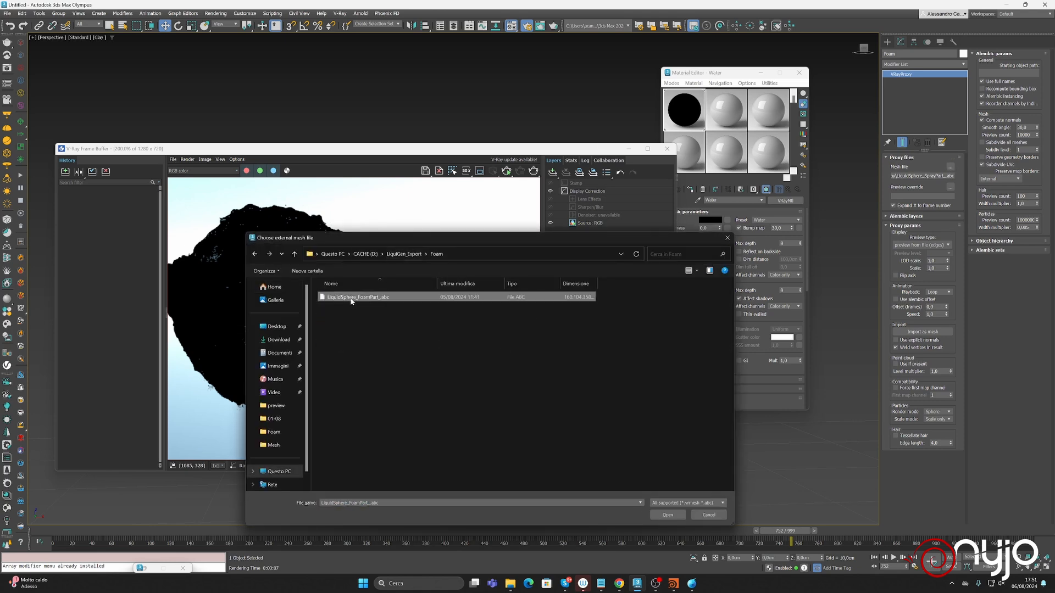
pyautogui.doubleClick(351, 298)
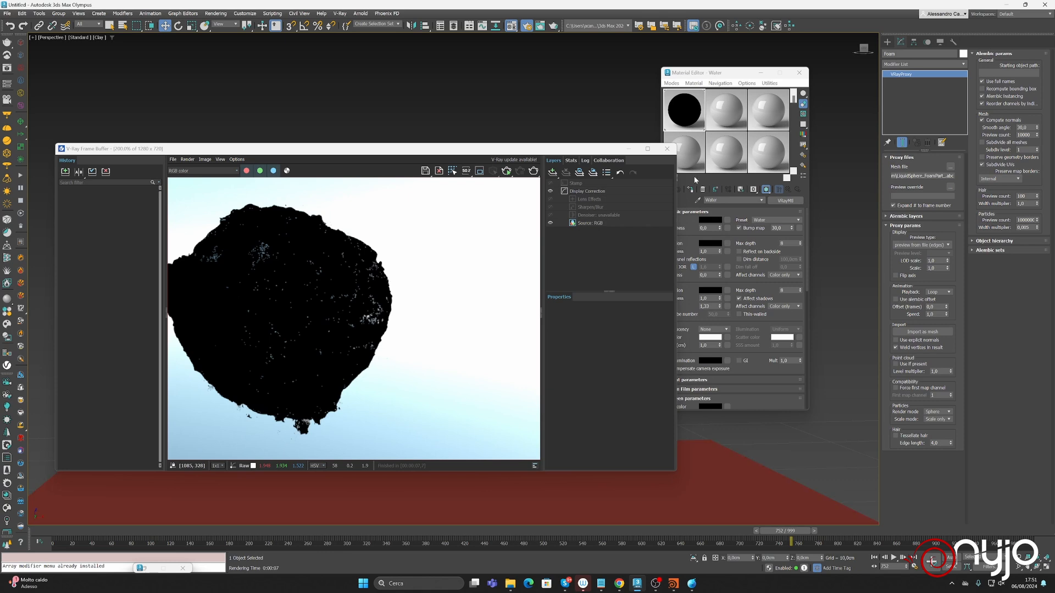
# Step: Check the foam particles in the viewport, step back to frame 751, and test-render the foam over the black mesh
pyautogui.moveTo(575, 150); pyautogui.dragTo(278, 438)
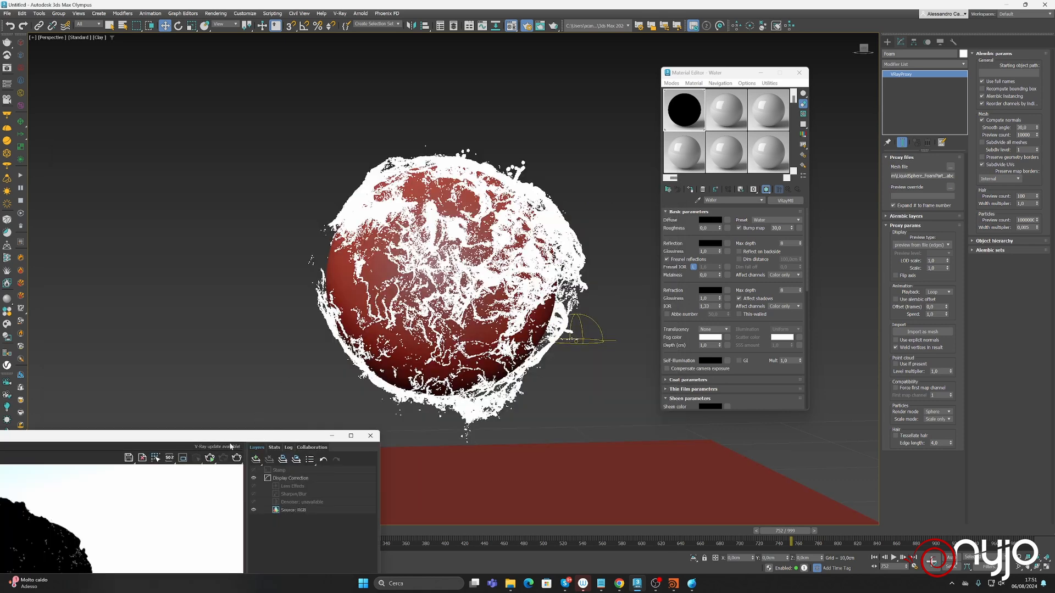
pyautogui.moveTo(220, 438); pyautogui.dragTo(382, 203)
pyautogui.click(756, 531)
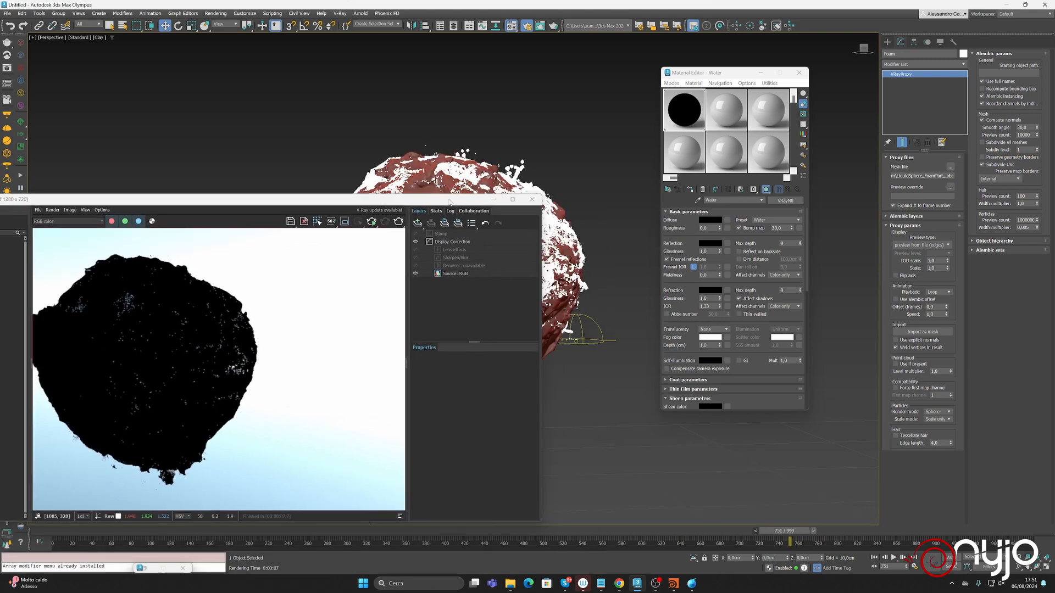
pyautogui.moveTo(444, 200); pyautogui.dragTo(682, 324)
pyautogui.moveTo(498, 328); pyautogui.dragTo(493, 136)
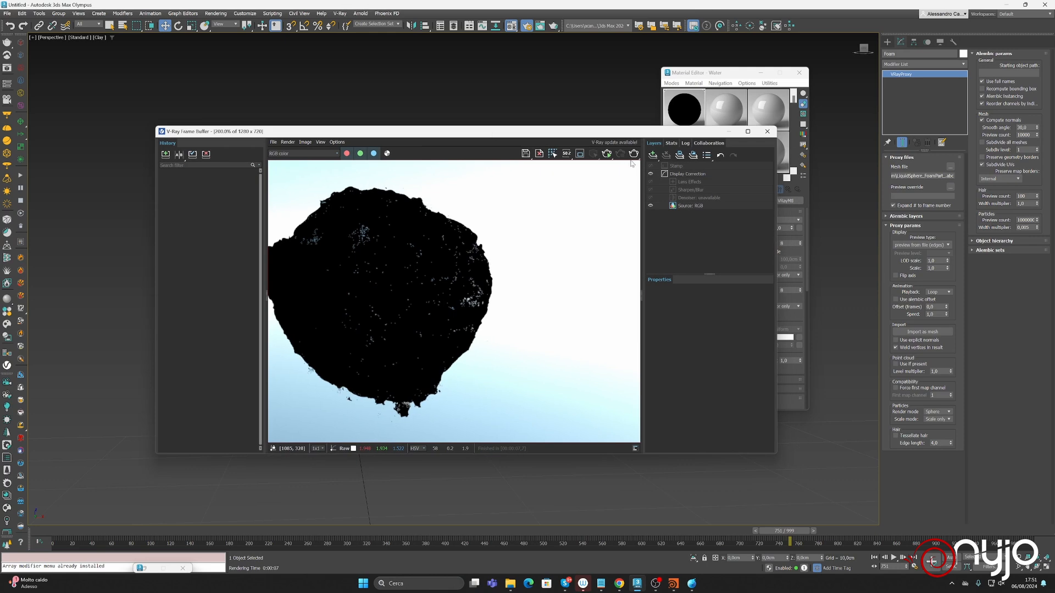
pyautogui.click(635, 155)
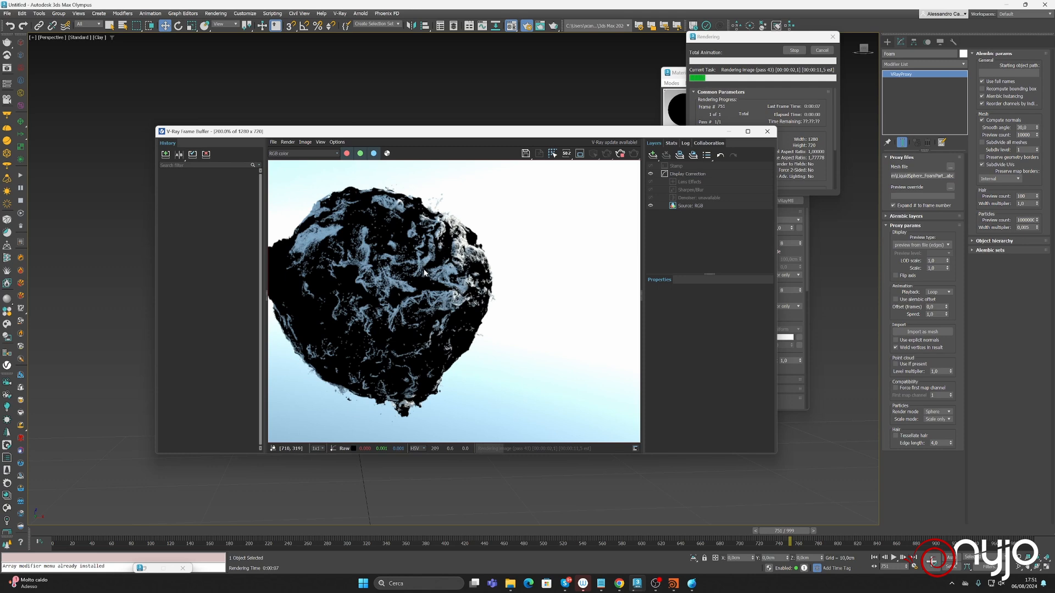
pyautogui.scroll(-1, 424, 271)
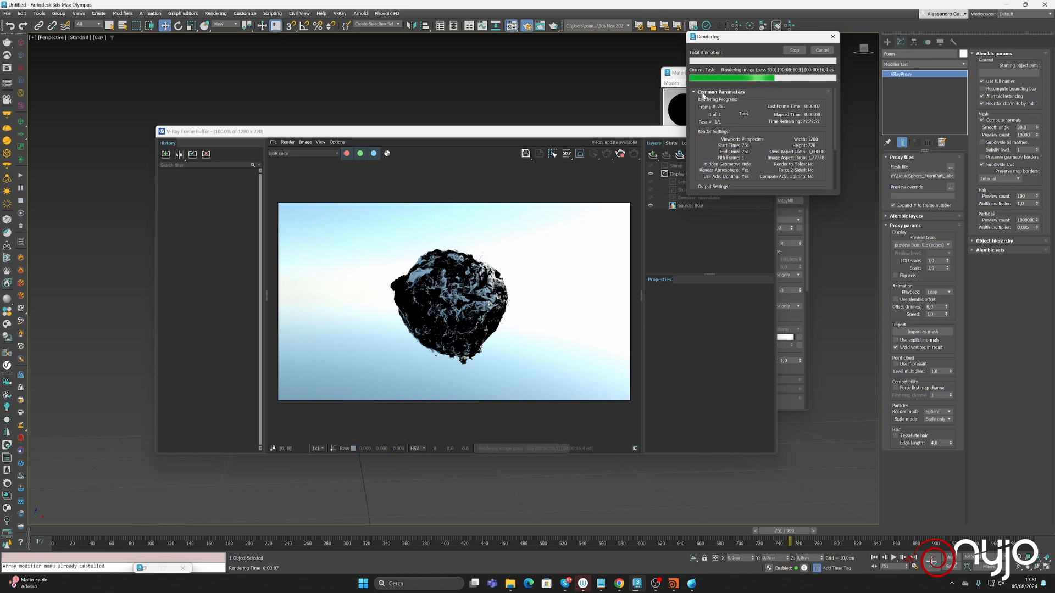
pyautogui.click(821, 51)
# Step: Set the Water material's reflection and refraction colors to white
pyautogui.click(703, 96)
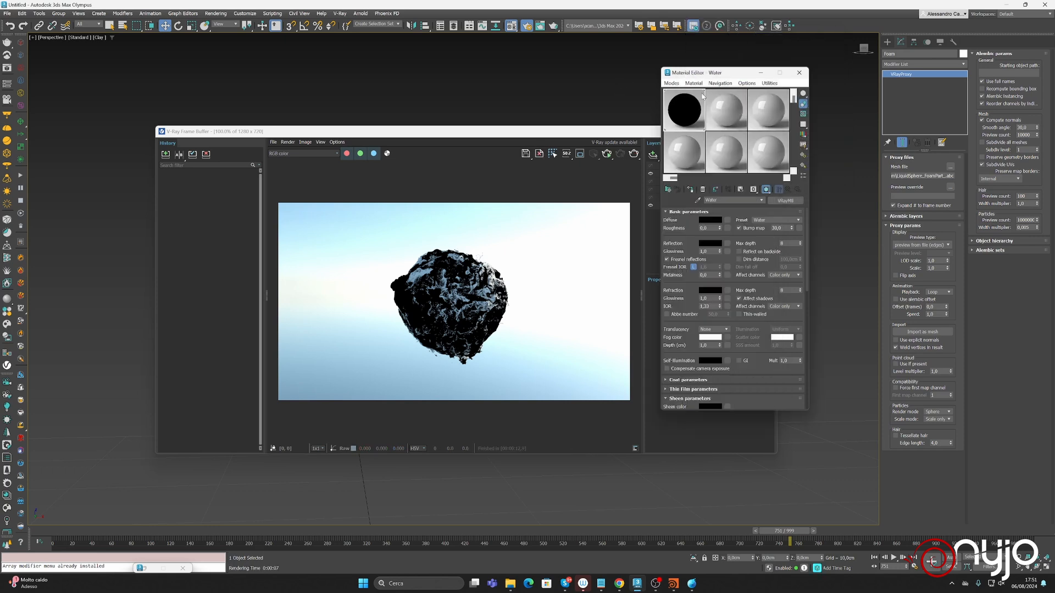
pyautogui.click(710, 242)
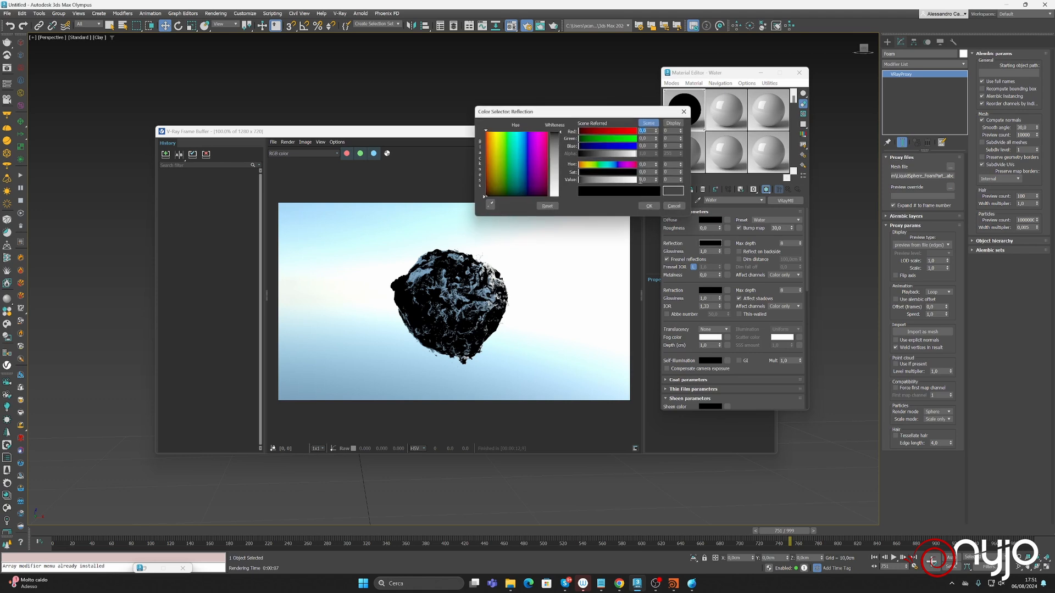
pyautogui.click(635, 181)
pyautogui.click(646, 206)
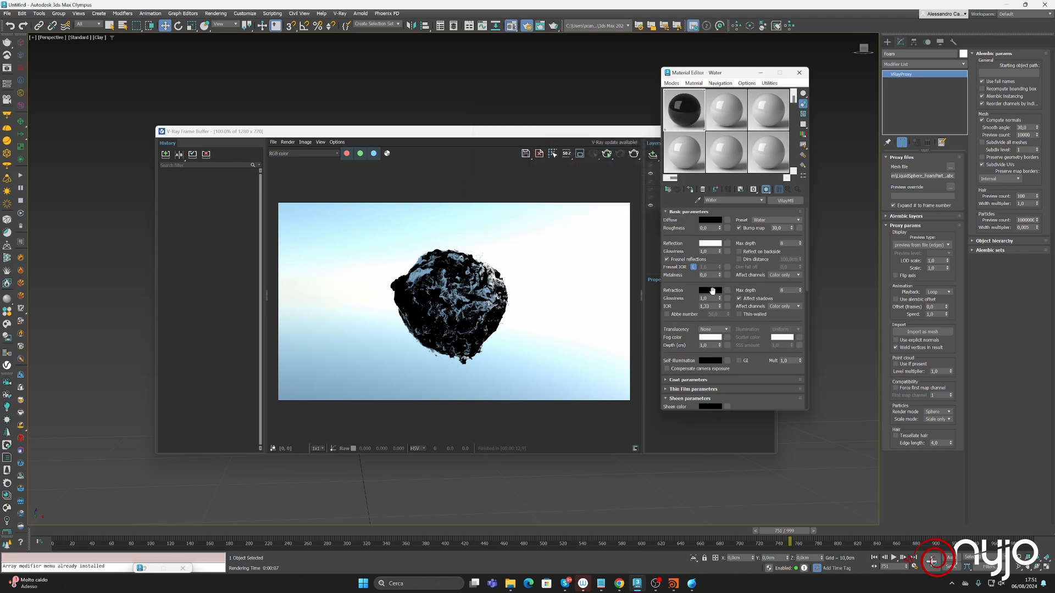
pyautogui.click(714, 291)
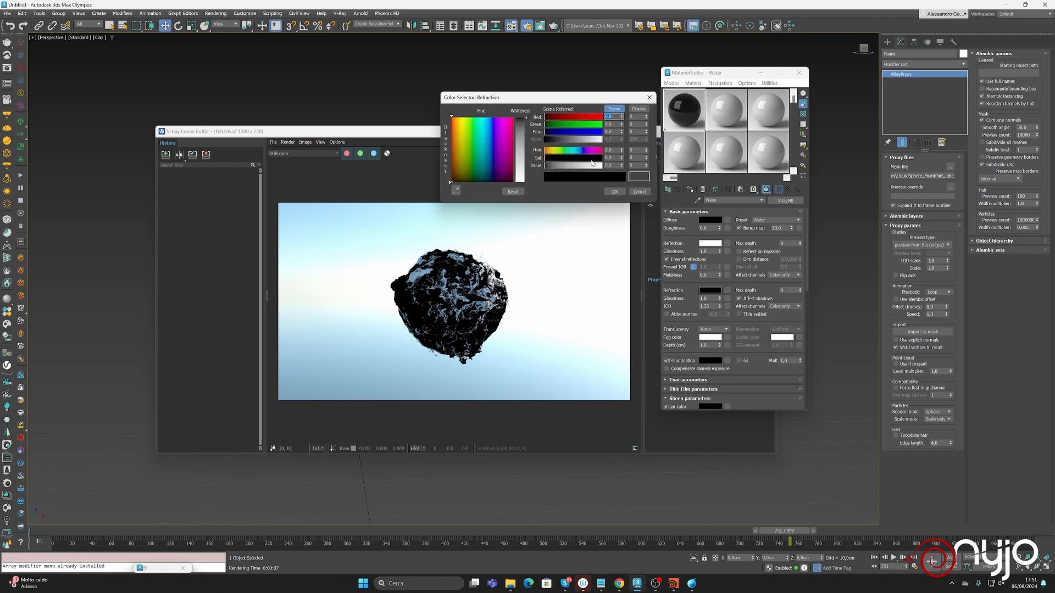
pyautogui.moveTo(592, 163); pyautogui.dragTo(603, 164)
pyautogui.click(615, 192)
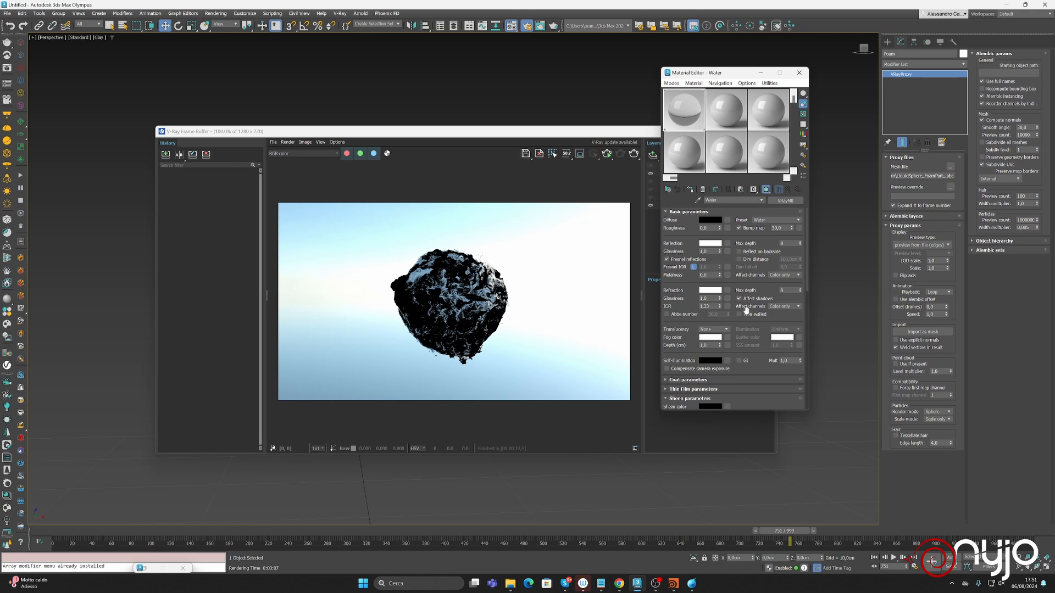
# Step: Set the Water material's fog color to pale blue and start a new render
pyautogui.click(710, 338)
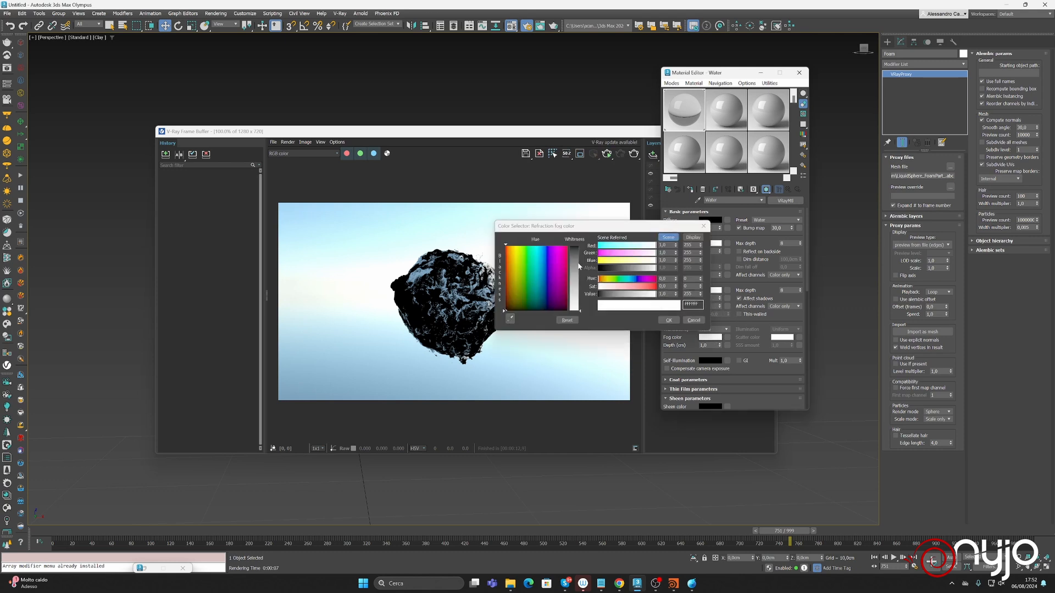
pyautogui.click(543, 264)
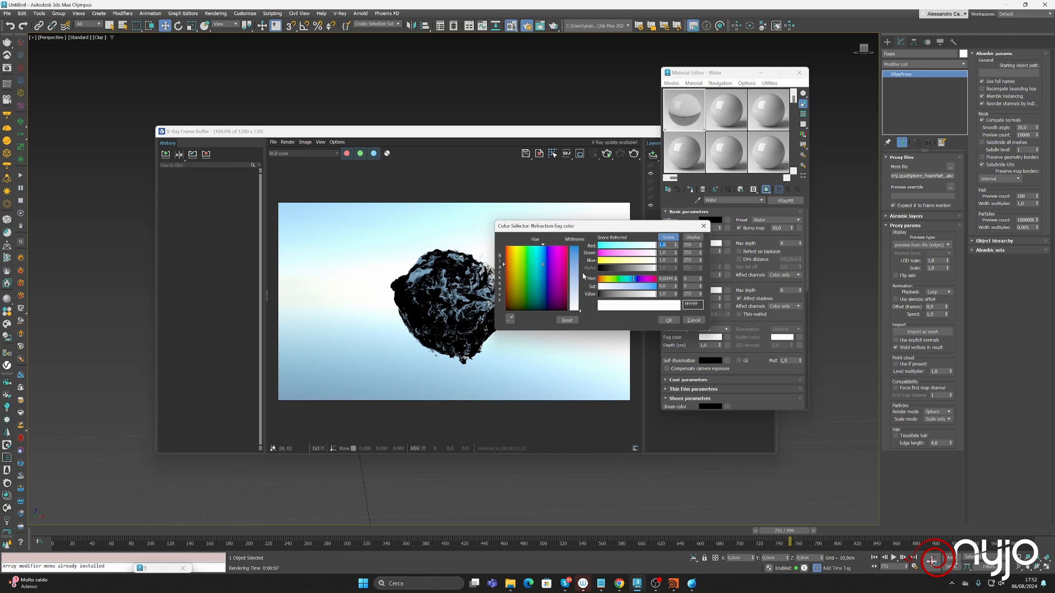
pyautogui.click(576, 287)
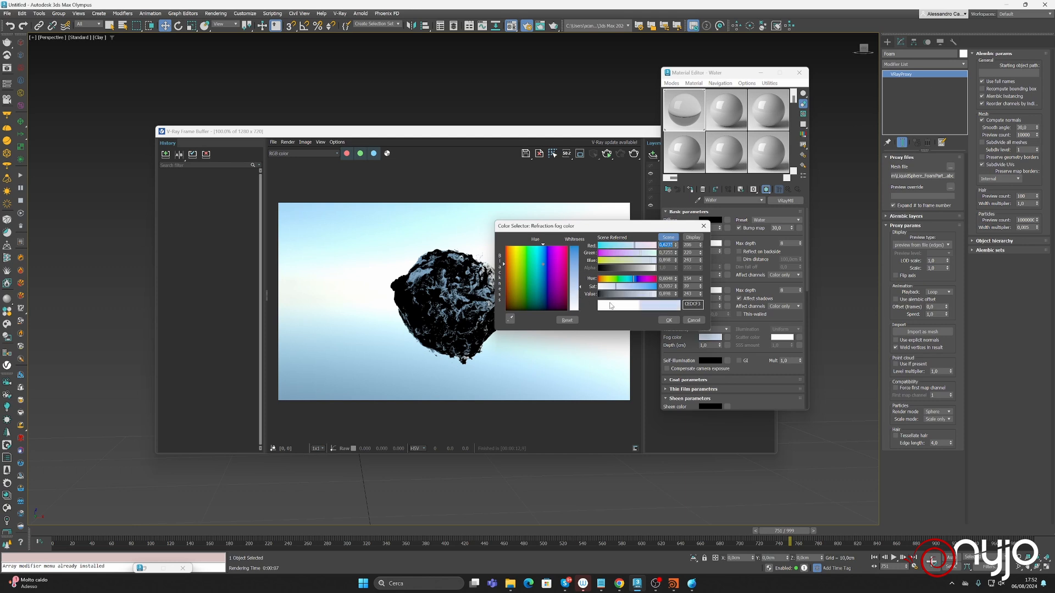
pyautogui.click(669, 320)
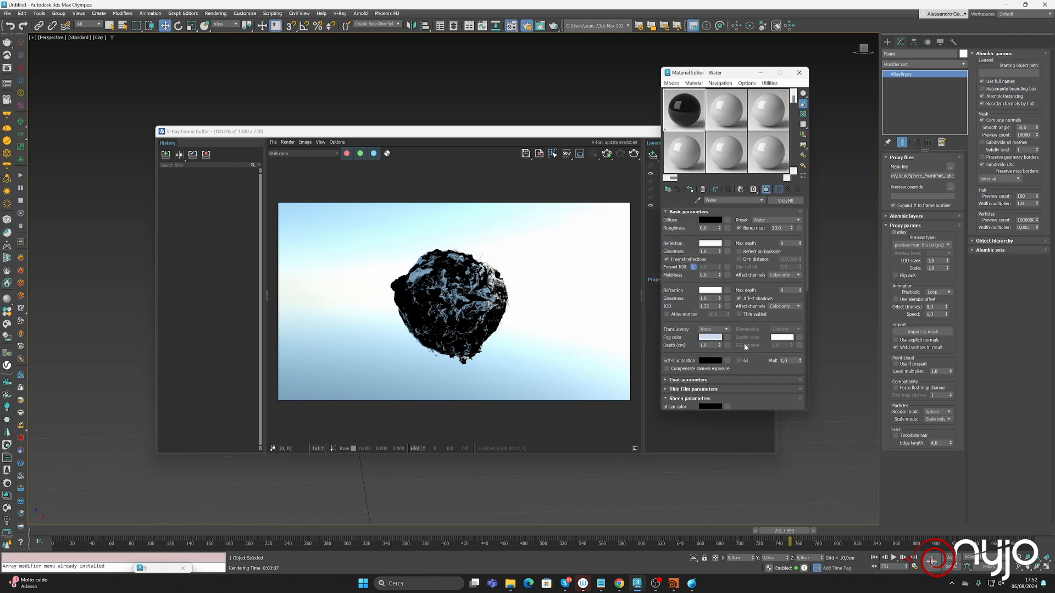
pyautogui.click(635, 154)
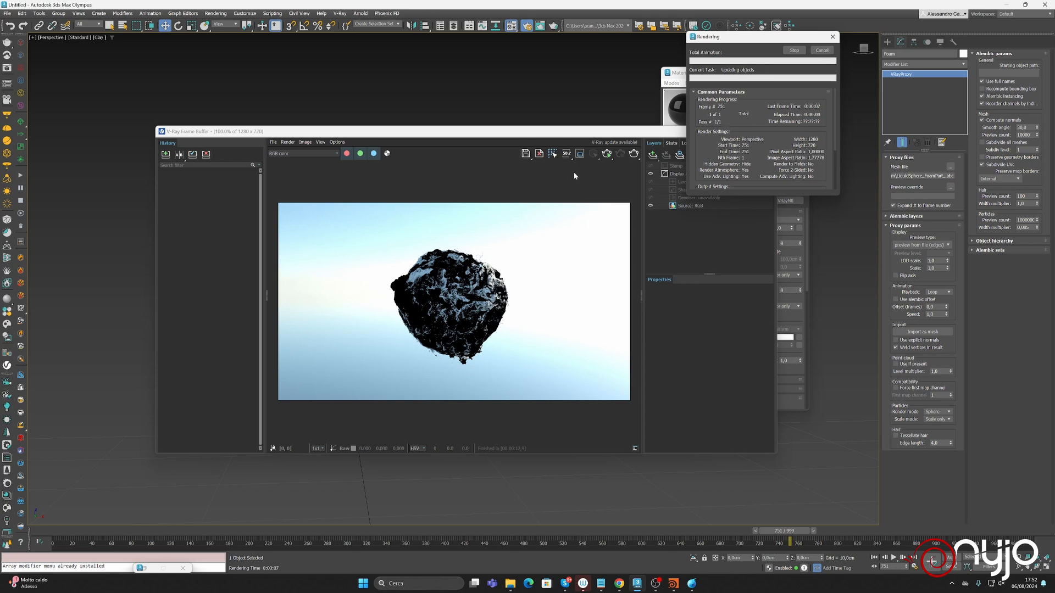
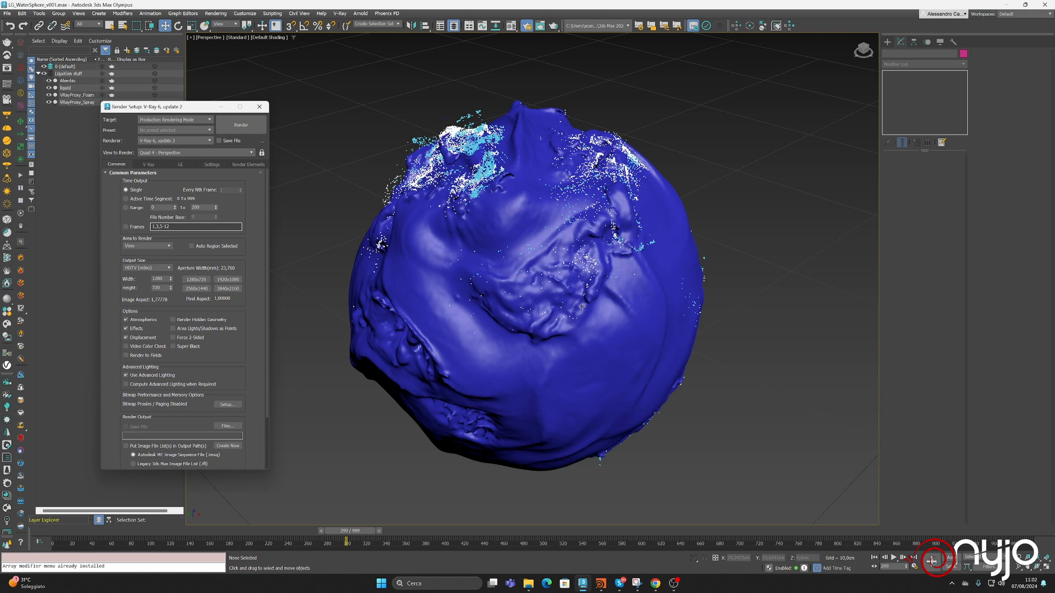
# Step: Orbit to a new view of the water sphere, create a standard camera from it, and show safe frames
pyautogui.keyDown('alt'); pyautogui.moveTo(518, 313); pyautogui.dragTo(632, 315, button='middle'); pyautogui.keyUp('alt')
pyautogui.click(222, 107)
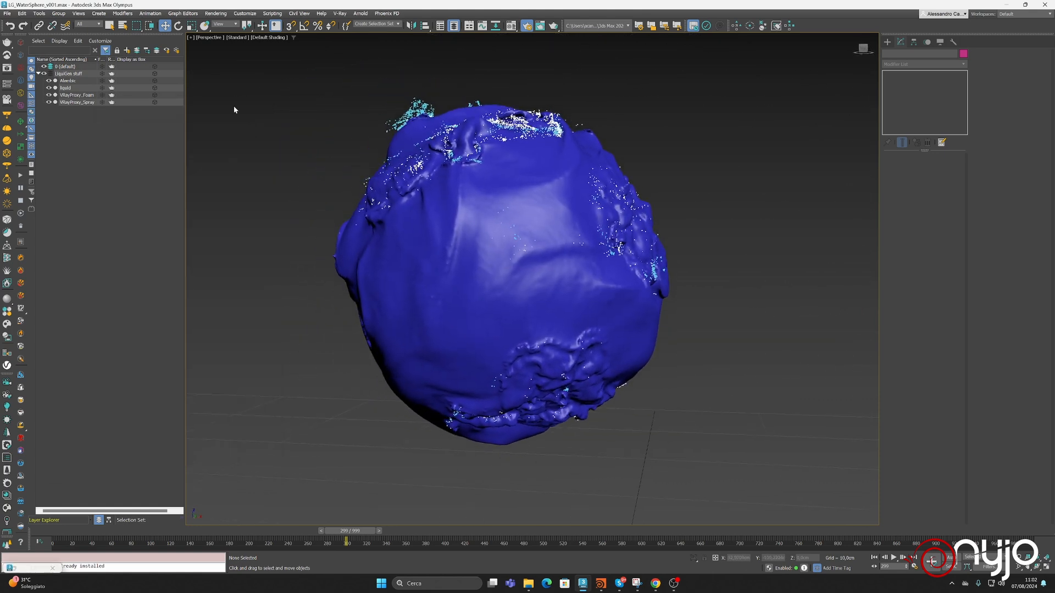
pyautogui.click(149, 14)
pyautogui.click(92, 14)
pyautogui.click(79, 13)
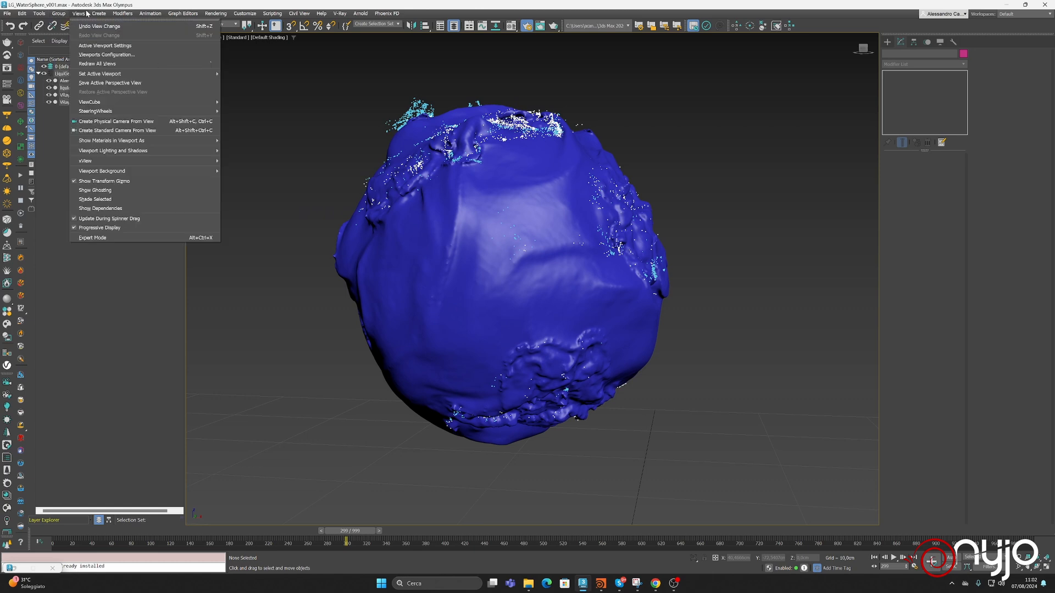
pyautogui.click(120, 132)
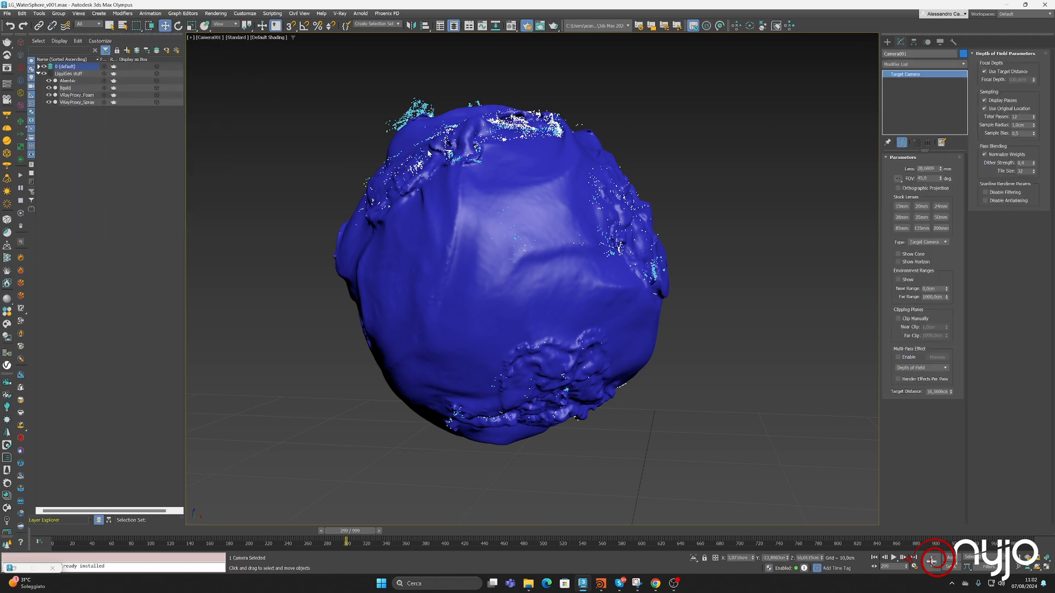
pyautogui.click(208, 37)
pyautogui.click(208, 37)
pyautogui.click(248, 168)
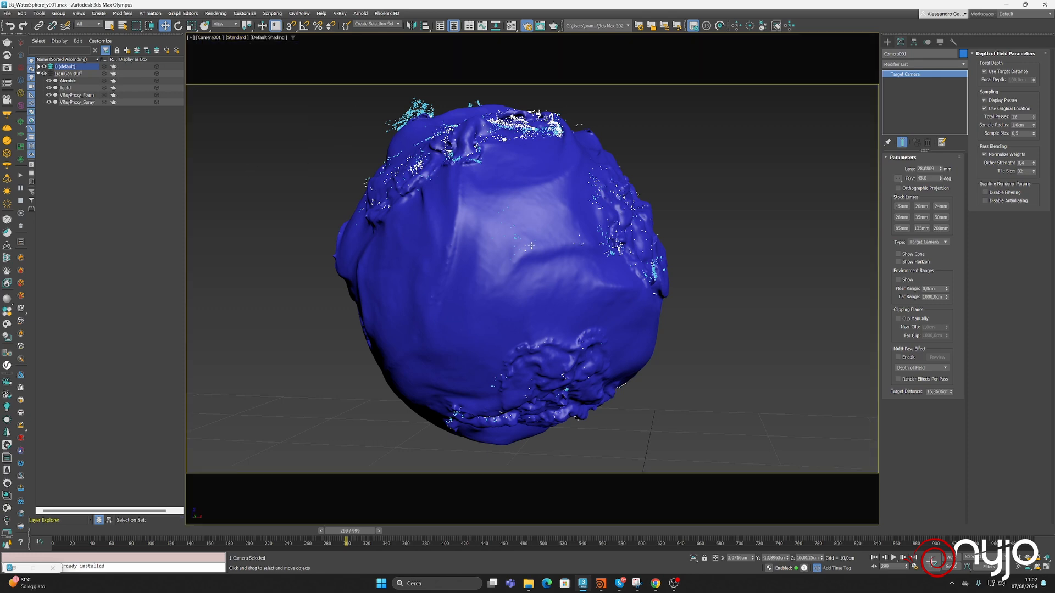
# Step: Pan and orbit the camera to reframe the water sphere
pyautogui.moveTo(540, 285)
pyautogui.mouseDown(button='middle')
pyautogui.moveTo(556, 277)
pyautogui.moveTo(543, 301)
pyautogui.mouseUp(button='middle')
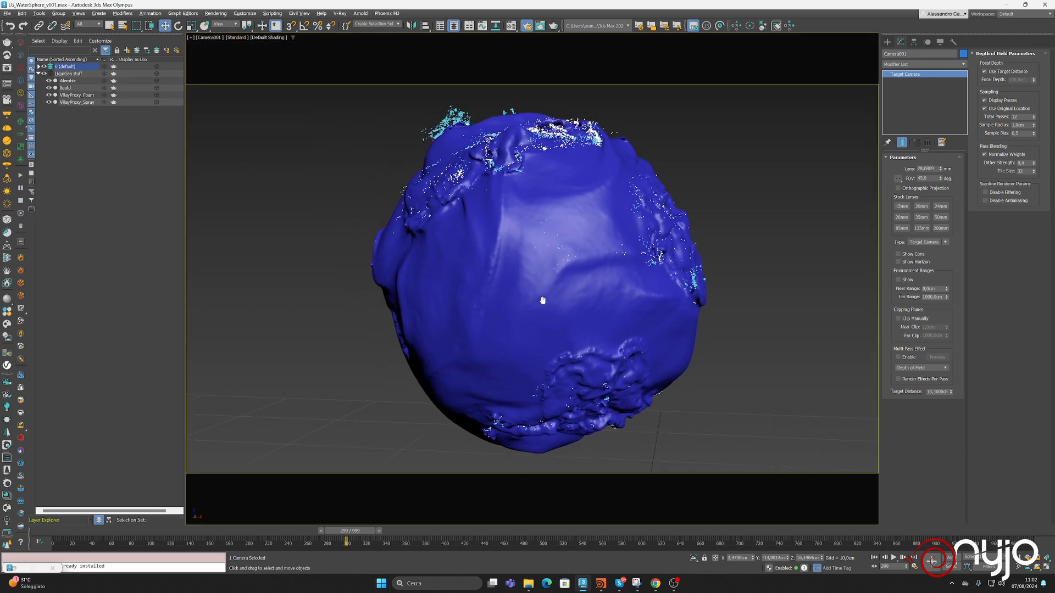
pyautogui.click(1045, 567)
pyautogui.moveTo(588, 368); pyautogui.dragTo(571, 304)
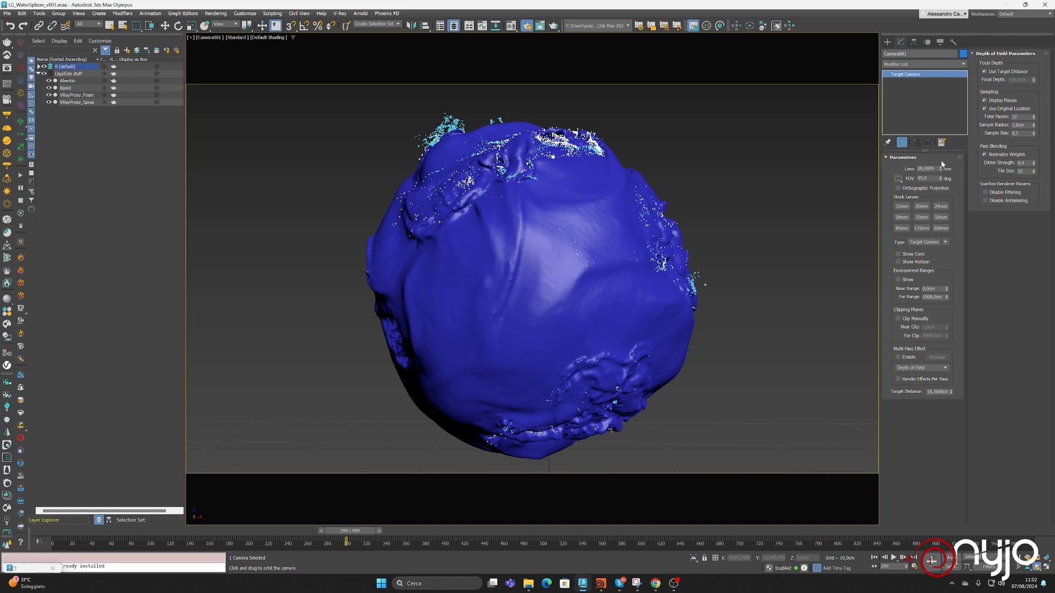
# Step: Set the target camera's lens to 130 mm
pyautogui.moveTo(941, 166); pyautogui.dragTo(940, 143)
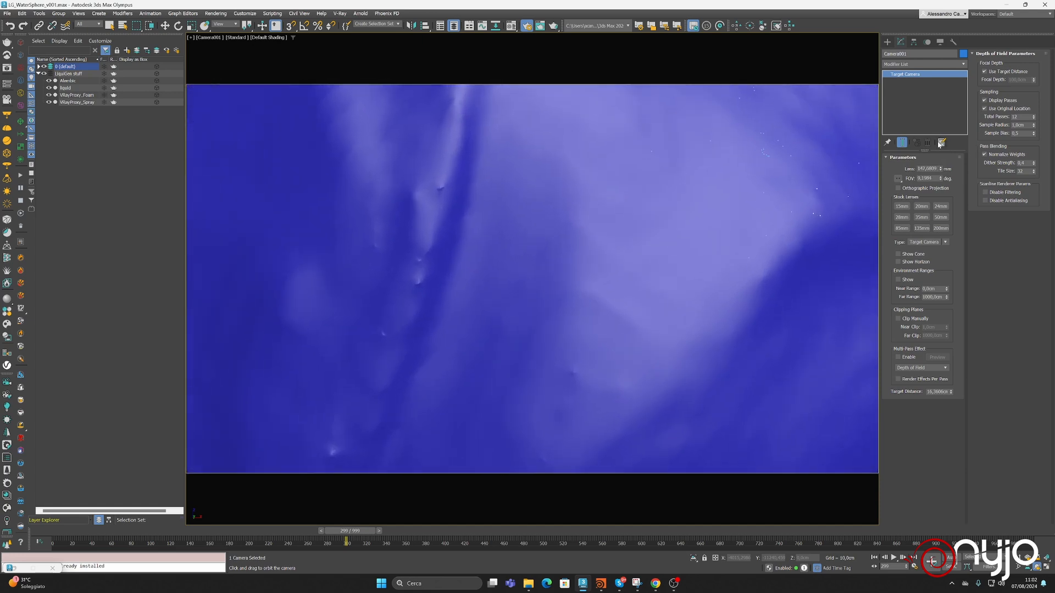
pyautogui.doubleClick(928, 168)
pyautogui.write('130')
pyautogui.press('Return')
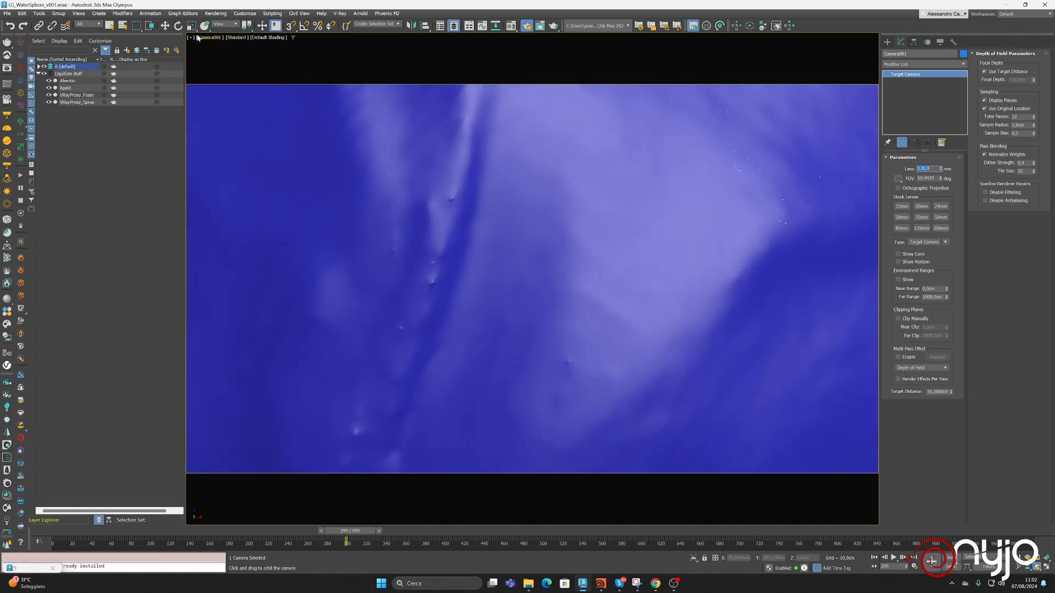
# Step: Dolly the camera back to a target distance of about 75 cm so the whole sphere fits the frame
pyautogui.press('w')
pyautogui.press('F12')
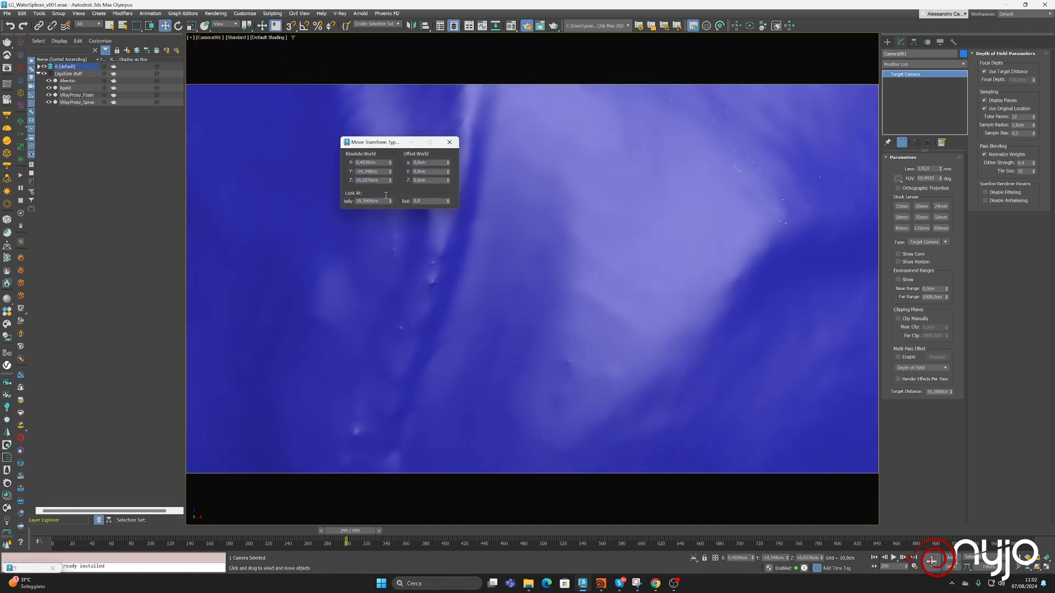
pyautogui.moveTo(390, 201); pyautogui.dragTo(396, 100)
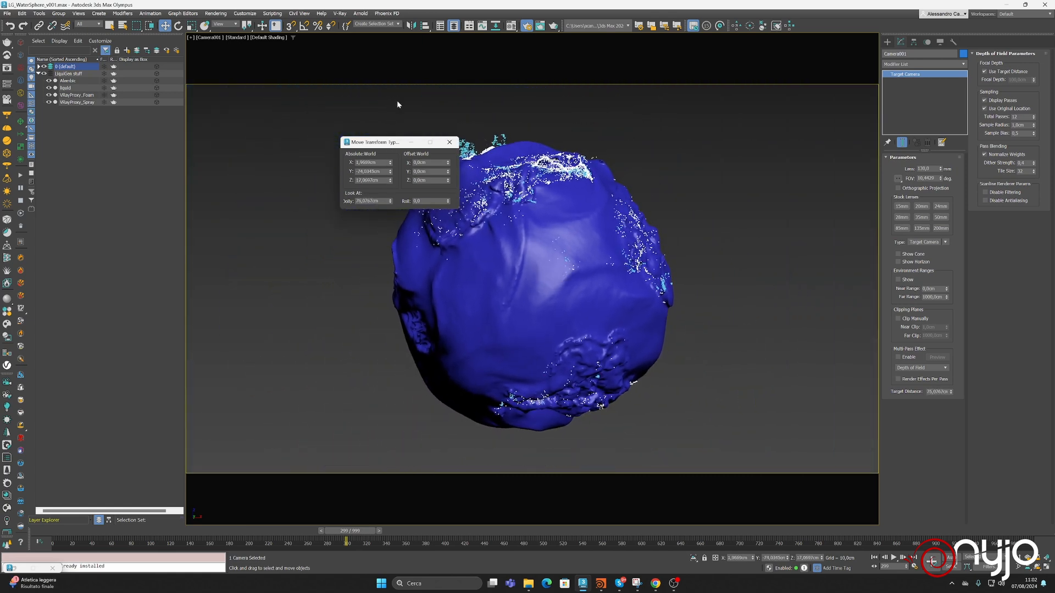
# Step: Dismiss the transform type-in dialog and create a small VRayLight in the camera view beside the lower part of the water sphere
pyautogui.click(449, 143)
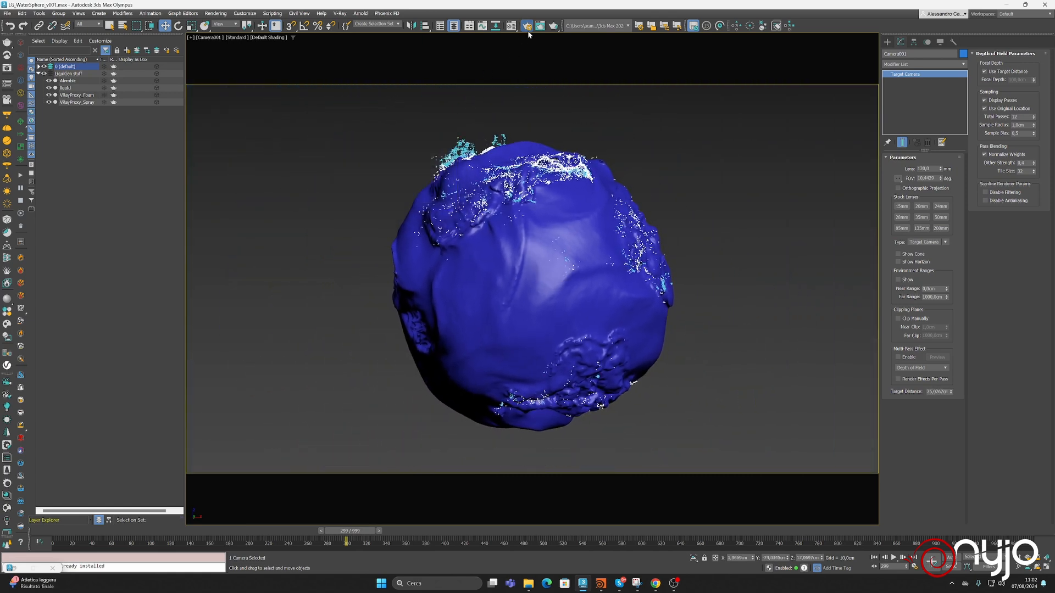
pyautogui.click(107, 24)
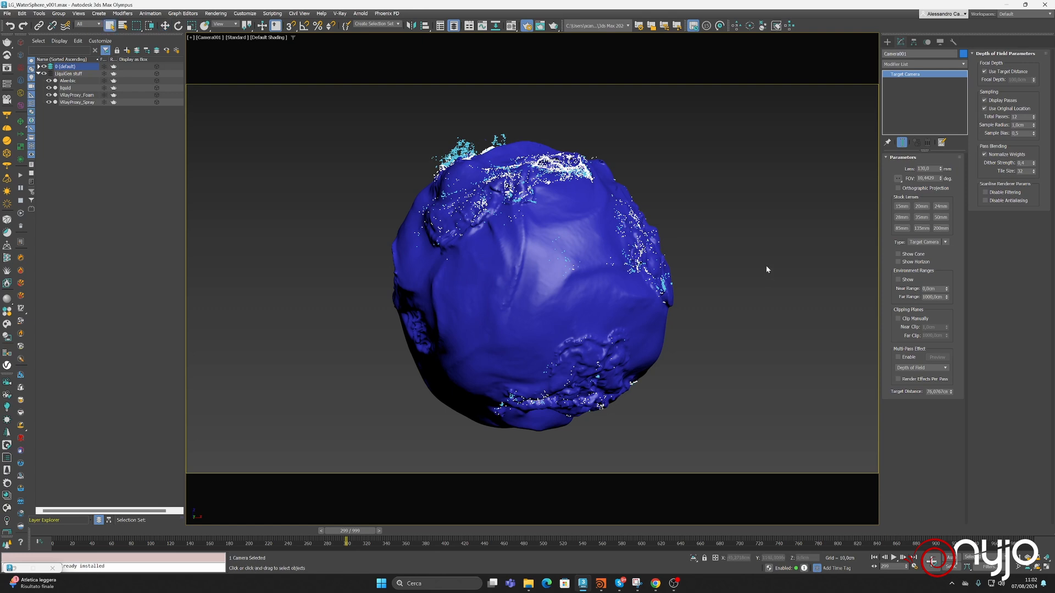
pyautogui.click(887, 41)
pyautogui.click(907, 53)
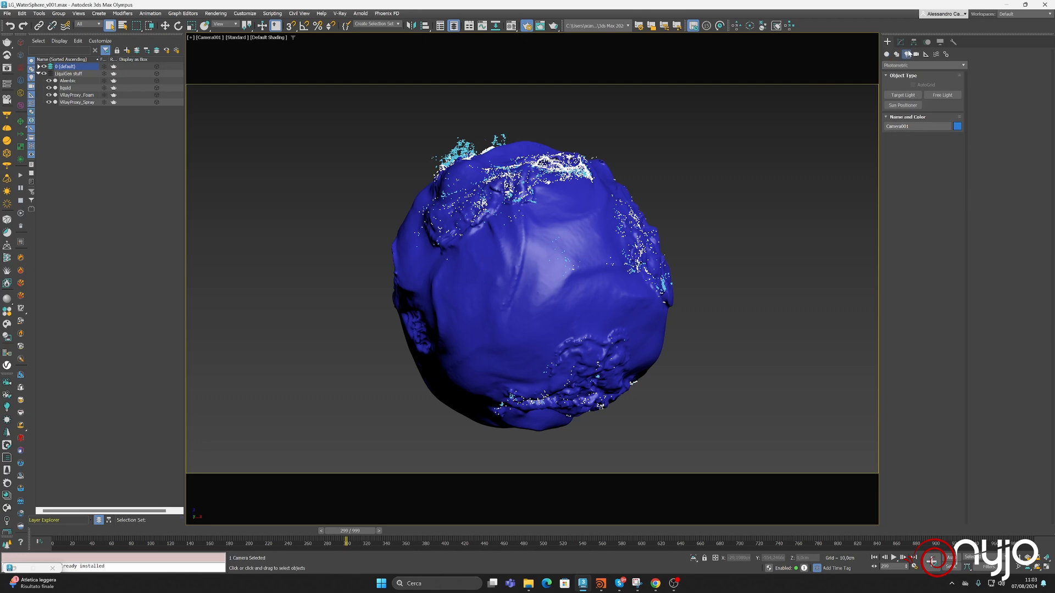
pyautogui.click(904, 65)
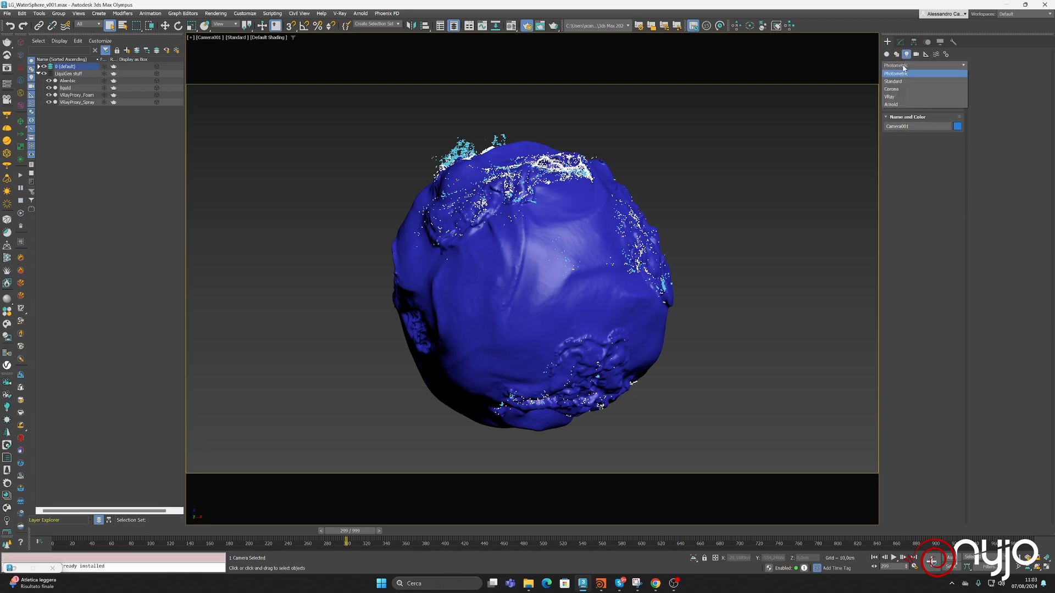
pyautogui.click(890, 96)
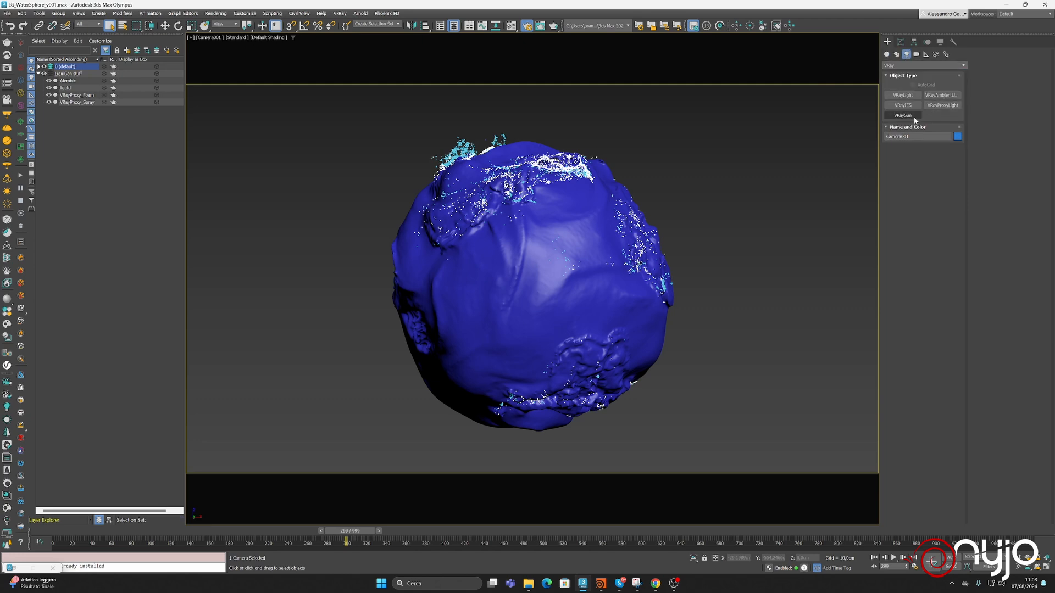
pyautogui.click(902, 95)
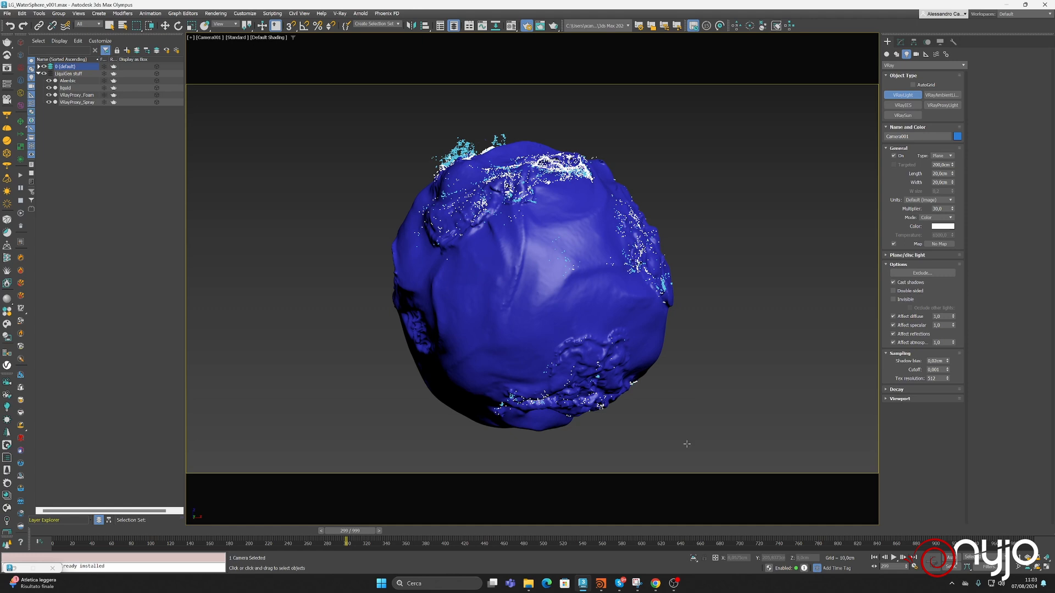
pyautogui.moveTo(686, 441); pyautogui.dragTo(688, 450)
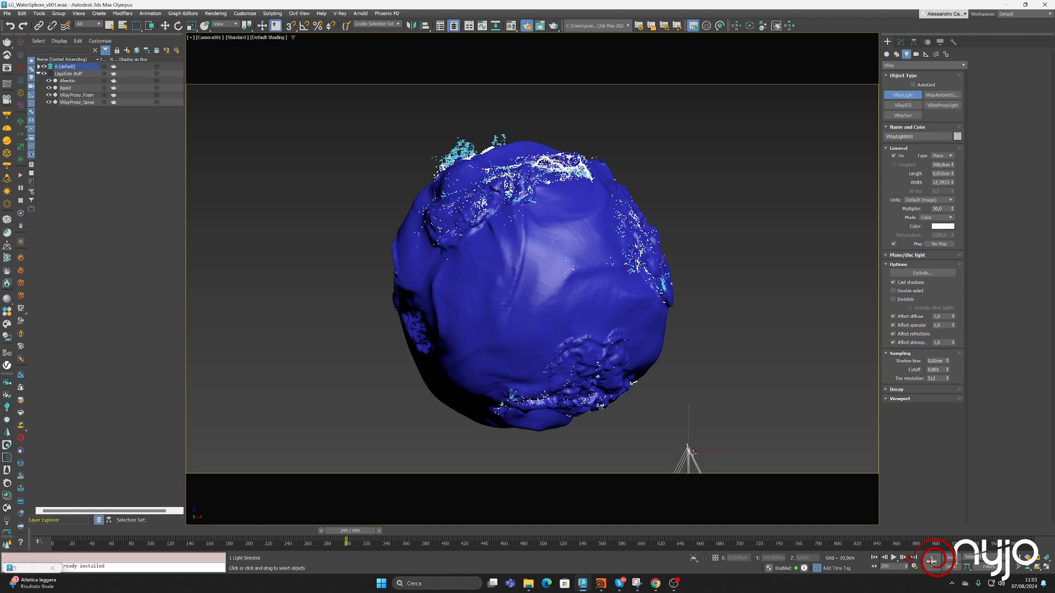
# Step: Change the V-Ray light's type to Dome and set its multiplier to 1
pyautogui.click(901, 42)
pyautogui.click(950, 165)
pyautogui.click(940, 180)
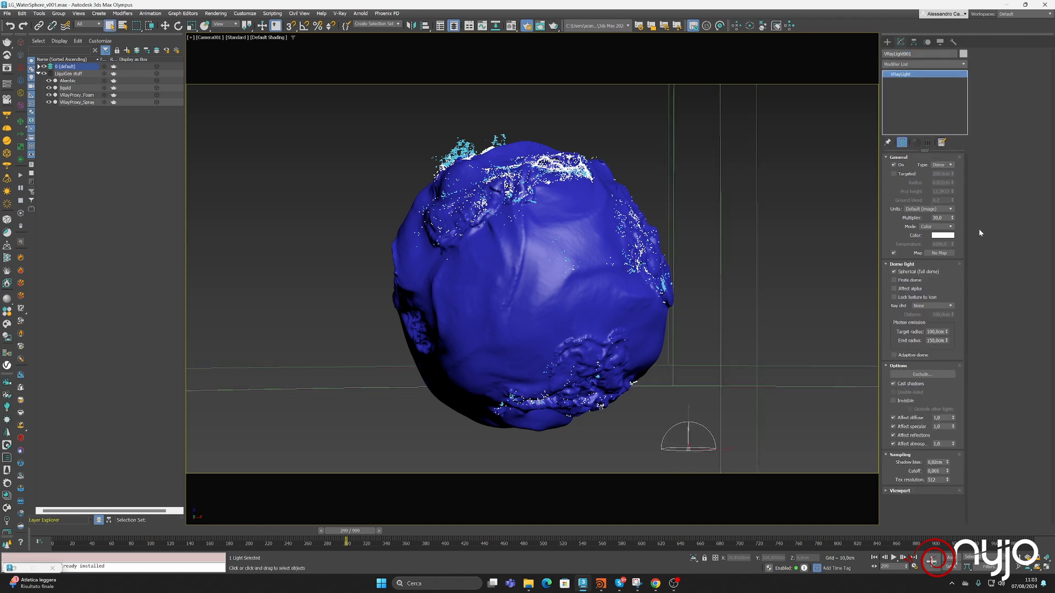
pyautogui.doubleClick(945, 217)
pyautogui.write('1')
pyautogui.press('Return')
# Step: Assign a VRayBitmap as the dome light's texture map
pyautogui.click(940, 253)
pyautogui.click(409, 147)
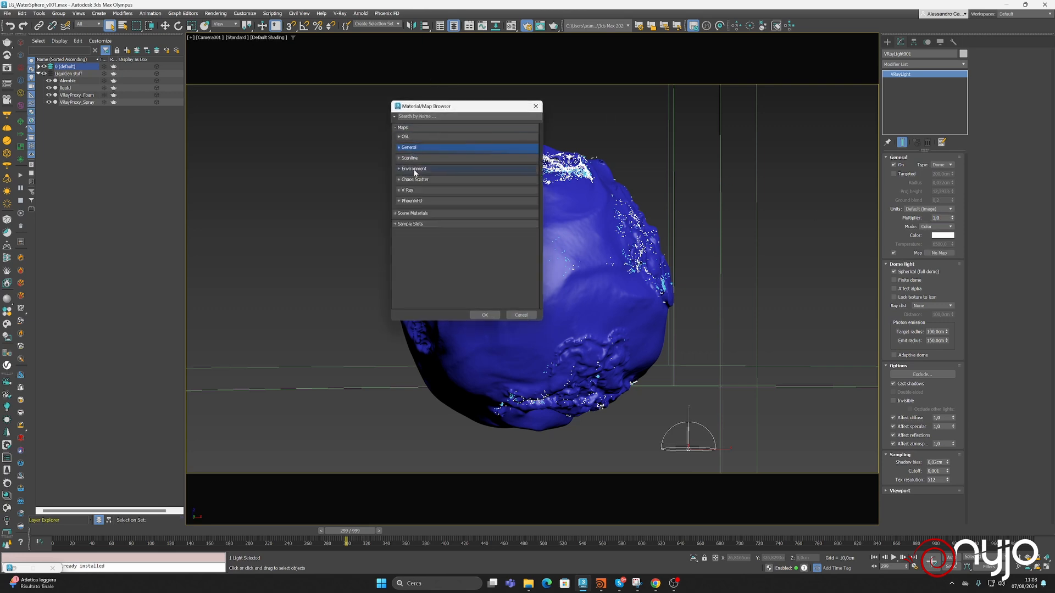
pyautogui.click(412, 190)
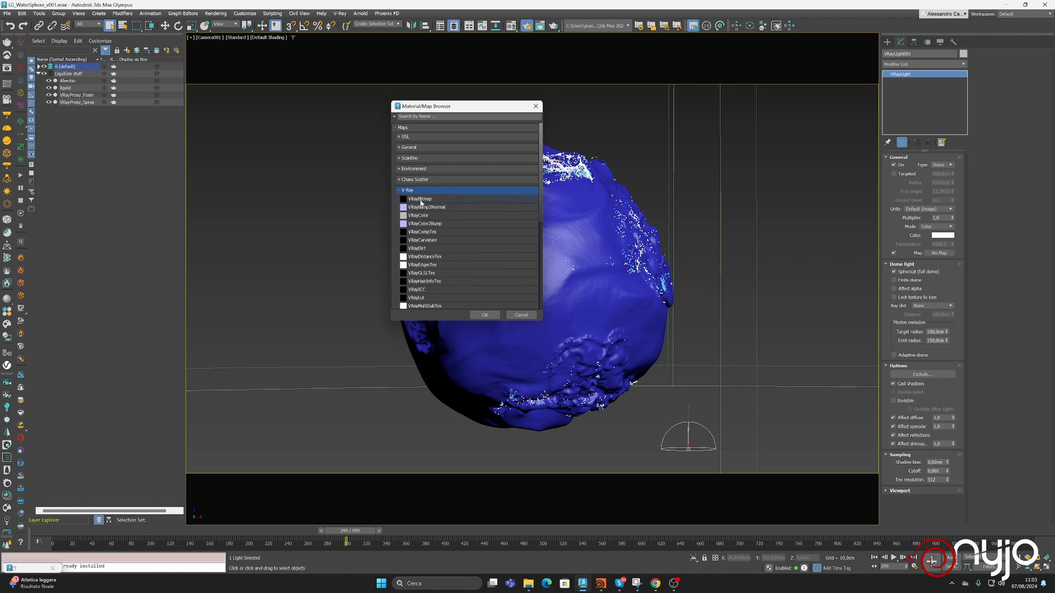
pyautogui.doubleClick(420, 200)
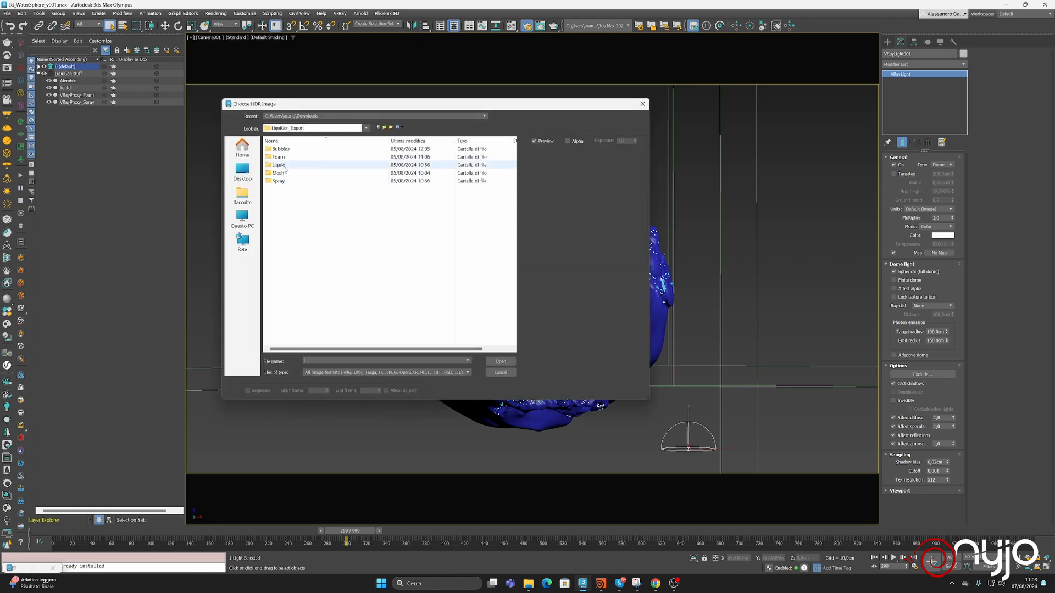
# Step: Browse to the Download folder and look through its files for an HDR image for the dome light
pyautogui.click(243, 172)
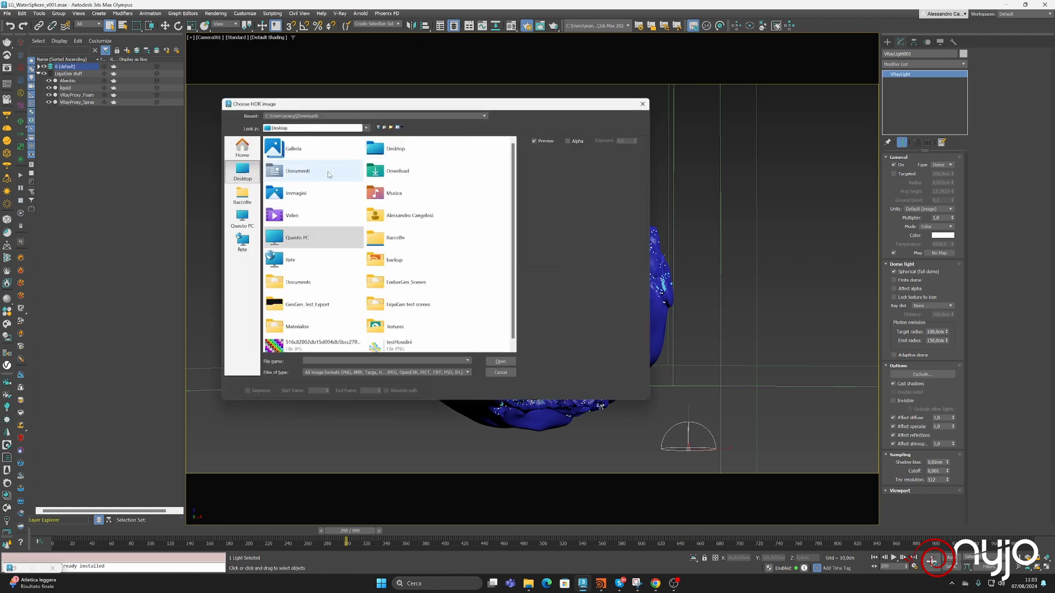
pyautogui.doubleClick(329, 175)
pyautogui.click(384, 127)
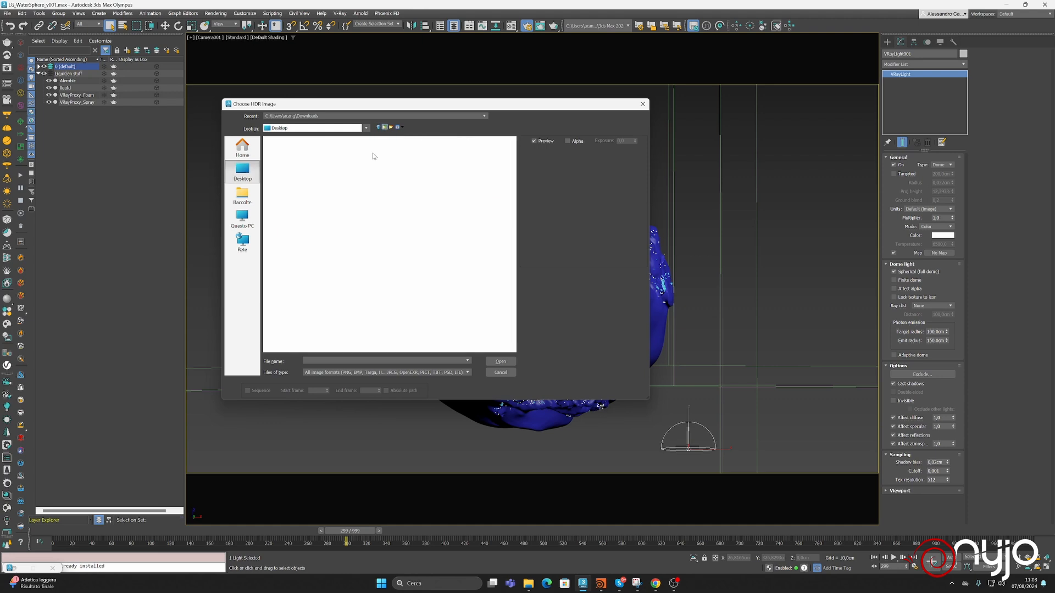
pyautogui.doubleClick(369, 187)
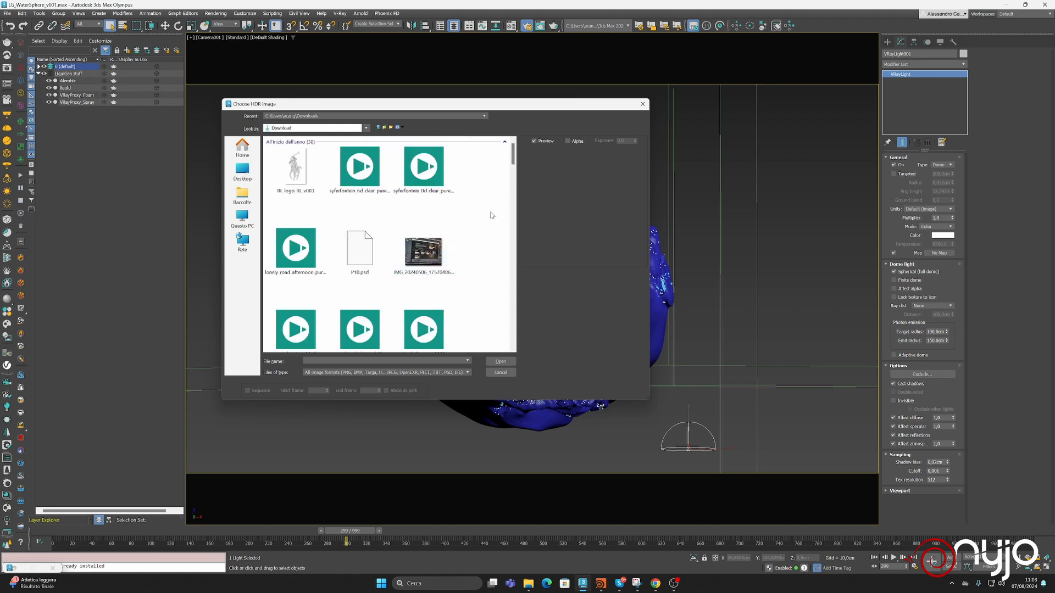
pyautogui.scroll(-6, 492, 215)
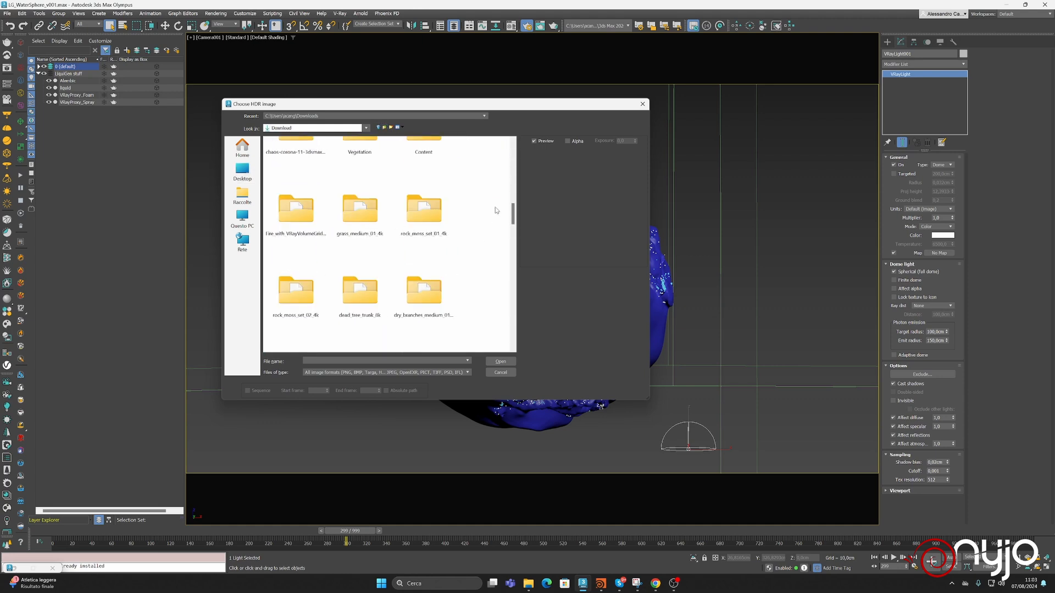
# Step: Load the factory_yard_4k HDR image from the Downloads folder as the dome light's map, using the detailed file list
pyautogui.scroll(-6, 496, 210)
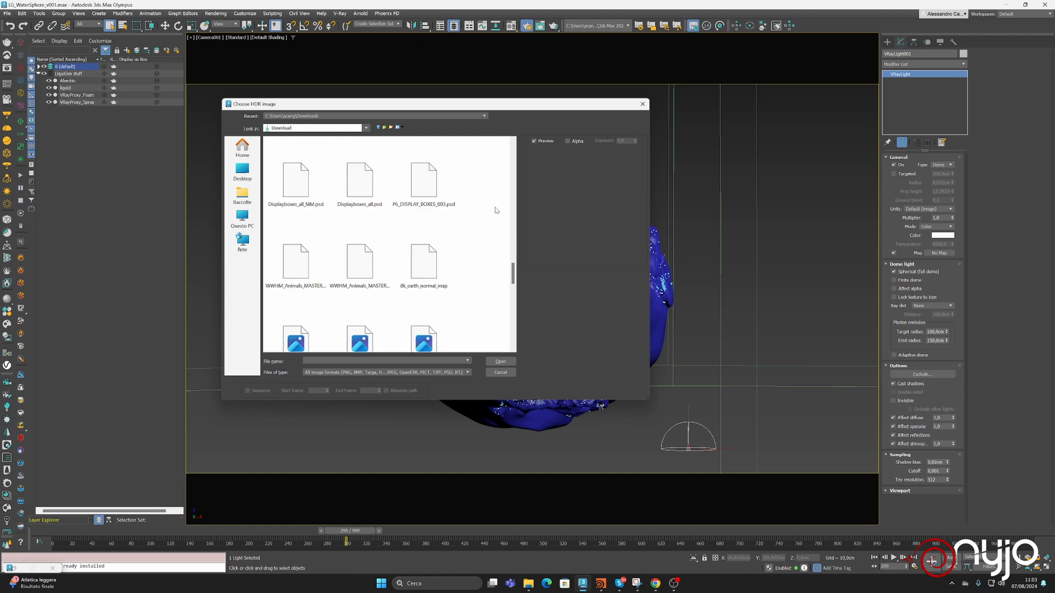
pyautogui.click(400, 128)
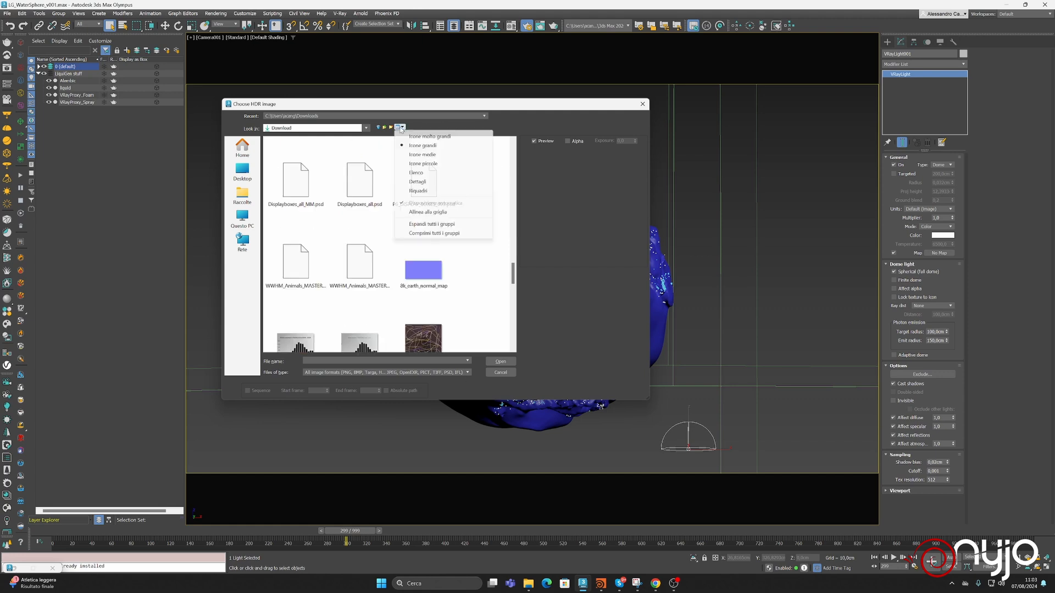
pyautogui.click(412, 182)
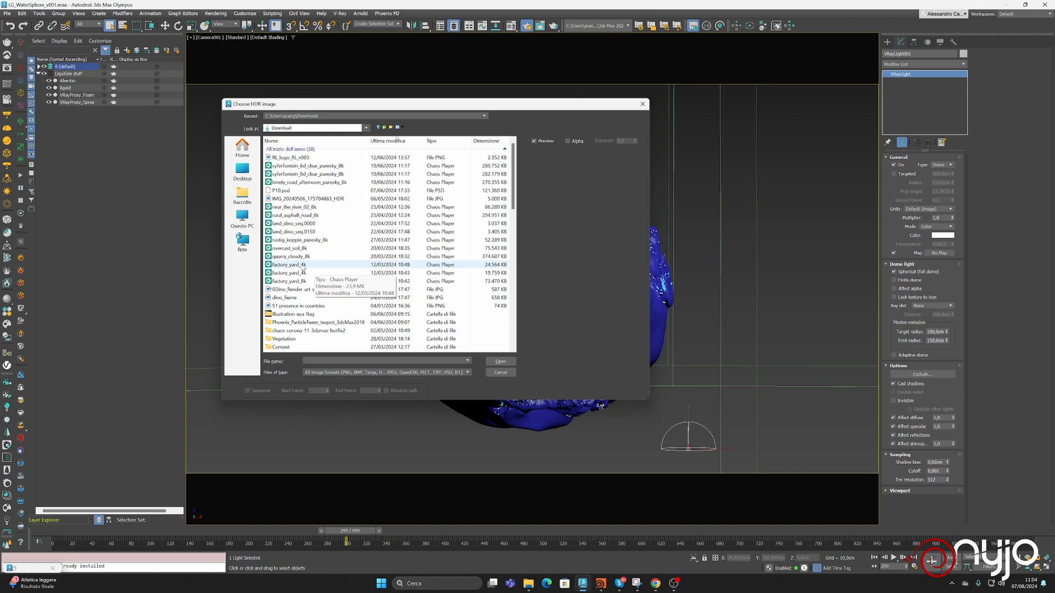
pyautogui.click(297, 265)
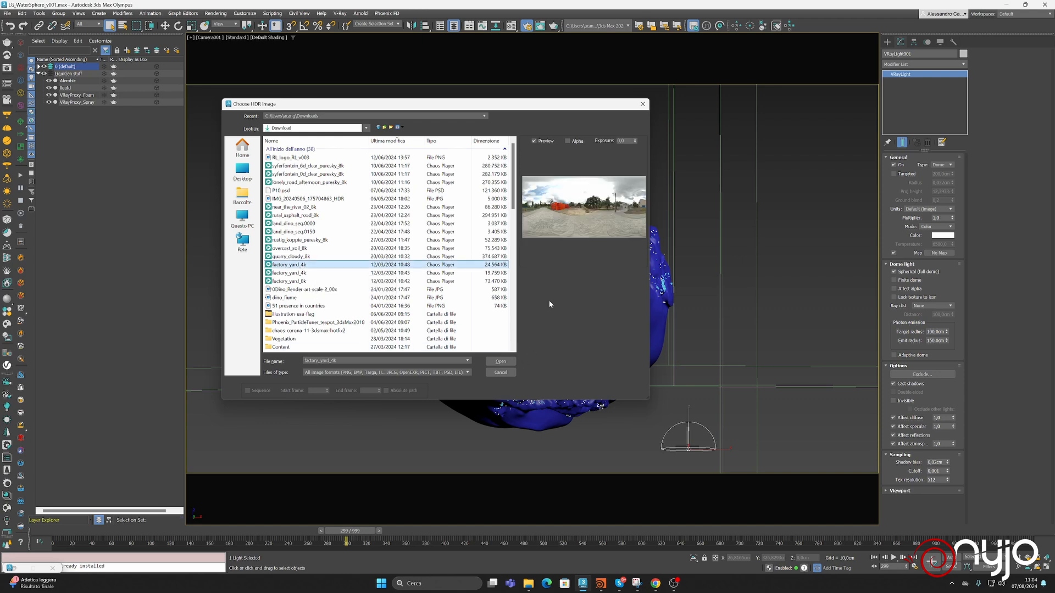
pyautogui.click(500, 362)
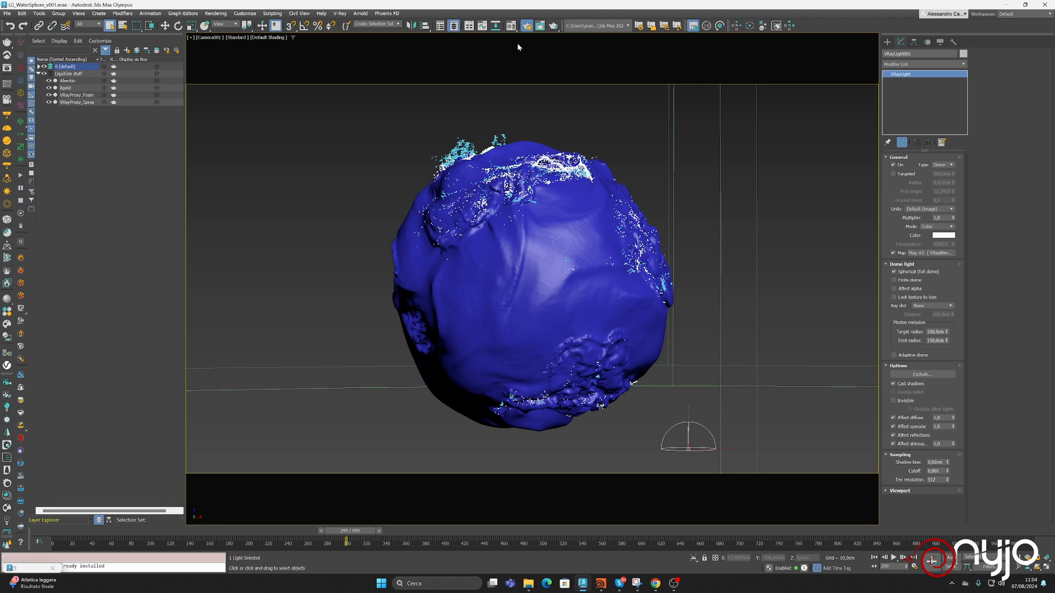
# Step: Bring up the V-Ray settings of Render Setup and collapse the Frame buffer section to expose the Environment options
pyautogui.click(14, 569)
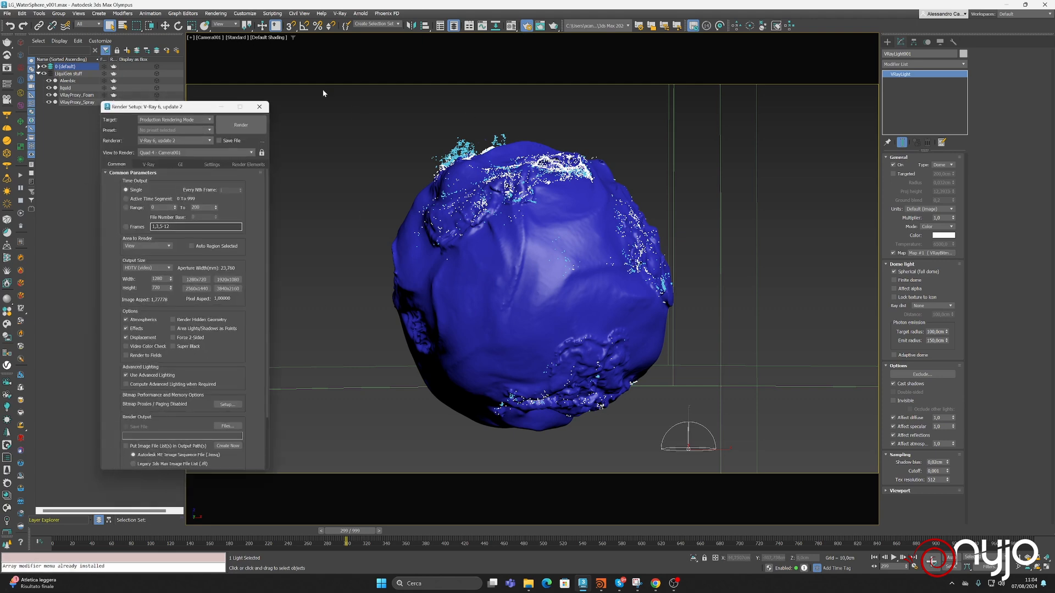
pyautogui.click(149, 165)
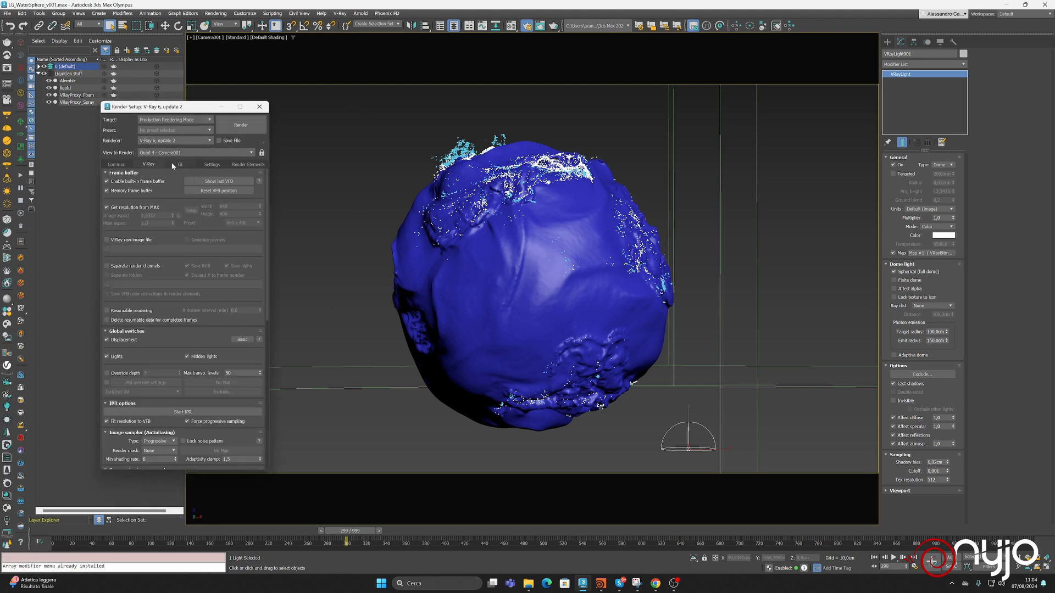
pyautogui.click(117, 164)
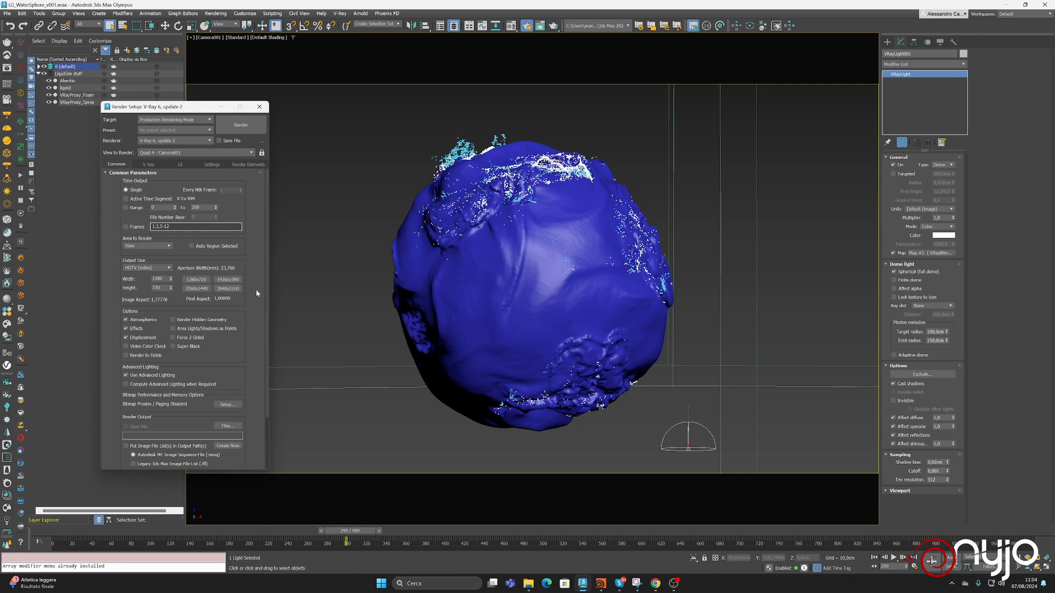
pyautogui.click(153, 165)
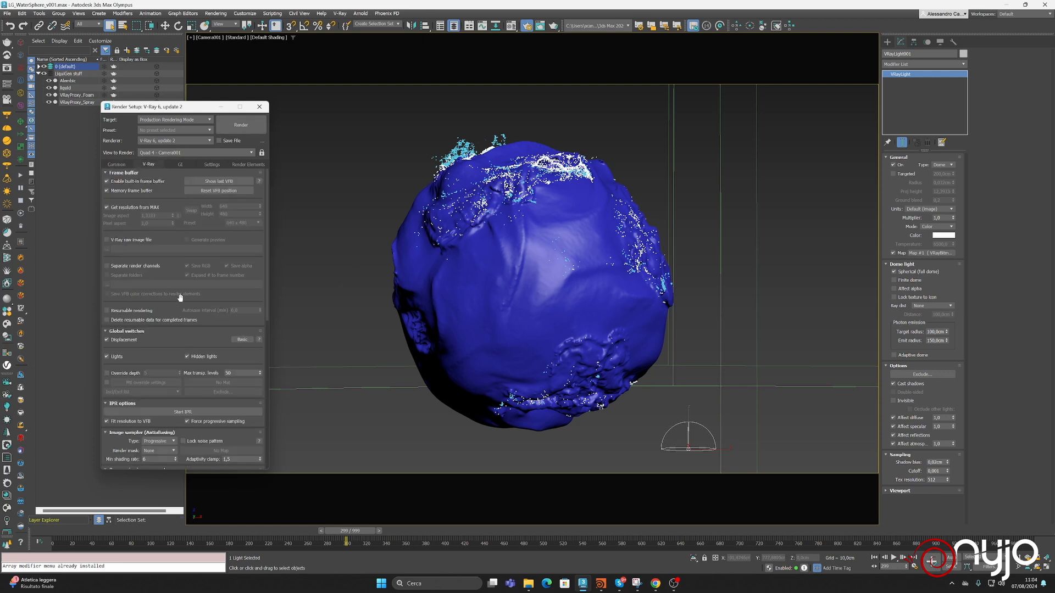
pyautogui.scroll(-2, 171, 305)
pyautogui.scroll(2, 165, 308)
pyautogui.click(123, 172)
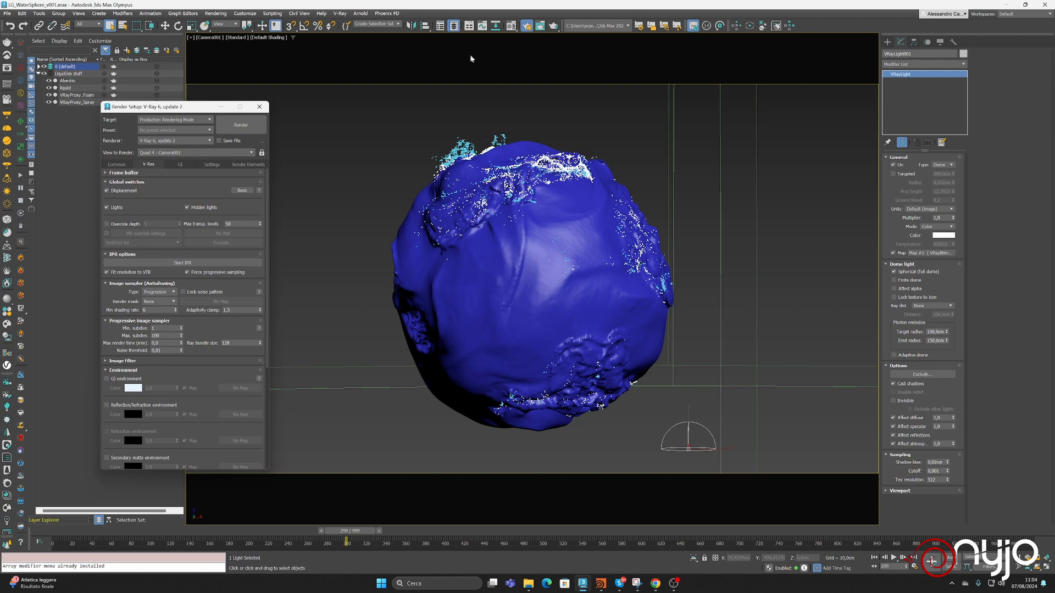
# Step: Instance the dome light's map into the Material Editor as "Dome" and copy it to the second slot as "Ref"
pyautogui.click(511, 25)
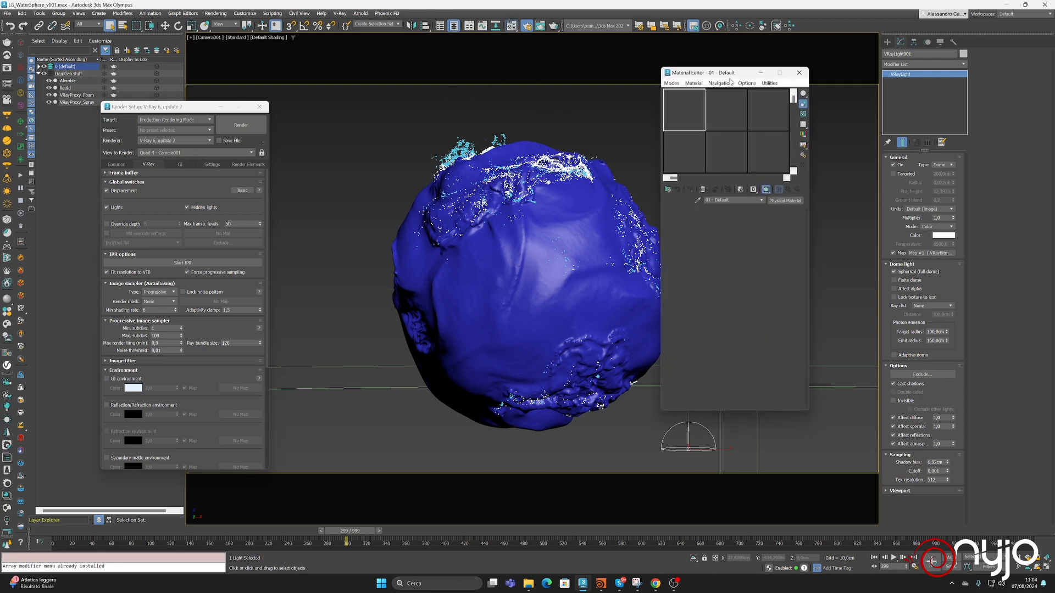
pyautogui.moveTo(937, 253); pyautogui.dragTo(643, 116)
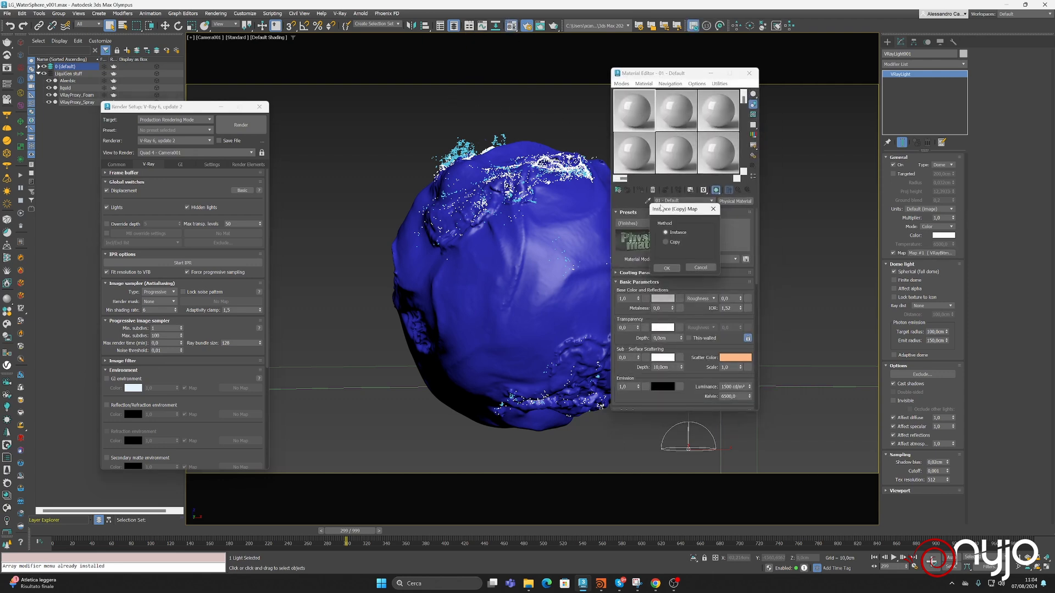
pyautogui.click(666, 268)
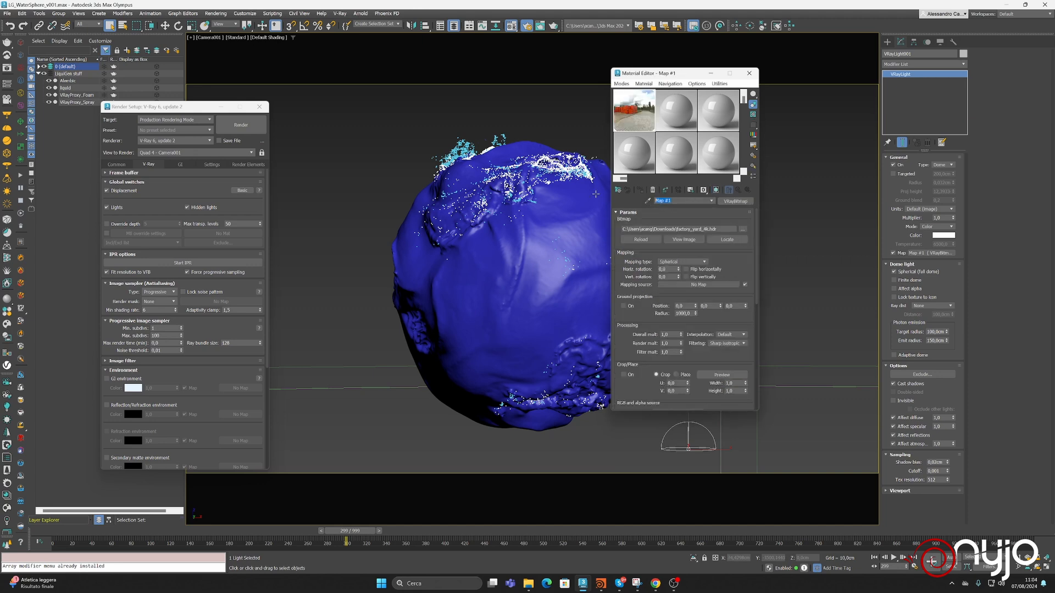
pyautogui.write('Dome')
pyautogui.press('Return')
pyautogui.moveTo(646, 113); pyautogui.dragTo(678, 112)
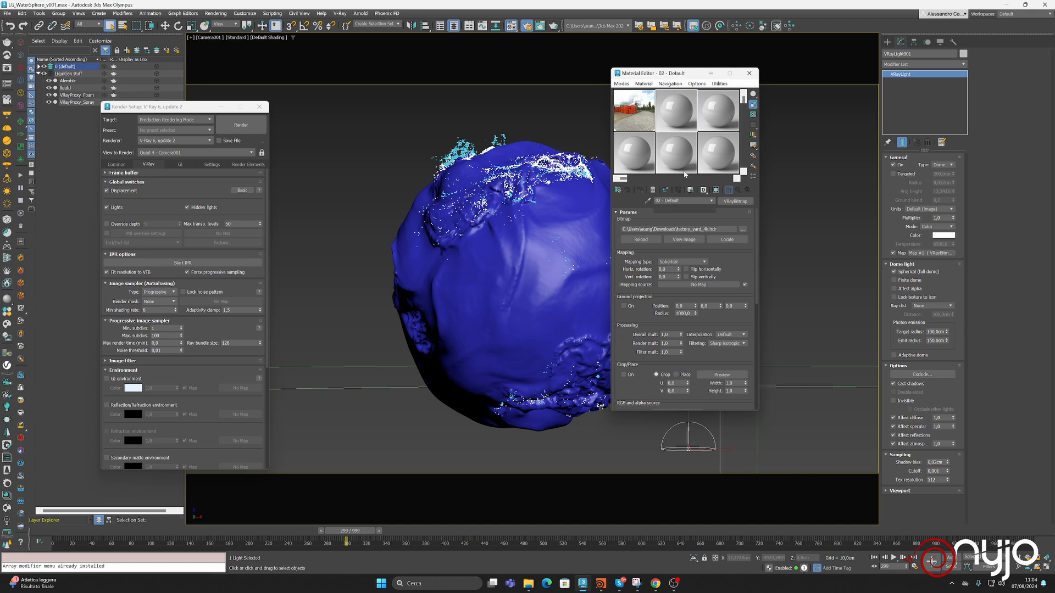
pyautogui.write('Ref')
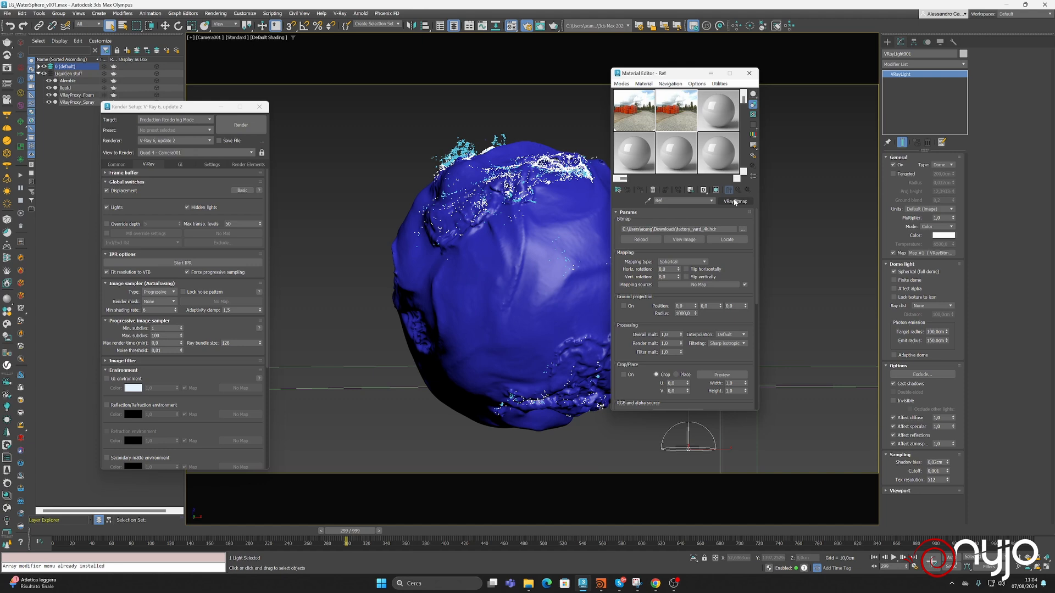
# Step: Enable the Reflection/Refraction environment override in Render Setup and assign the Ref map to it as an instance
pyautogui.click(107, 405)
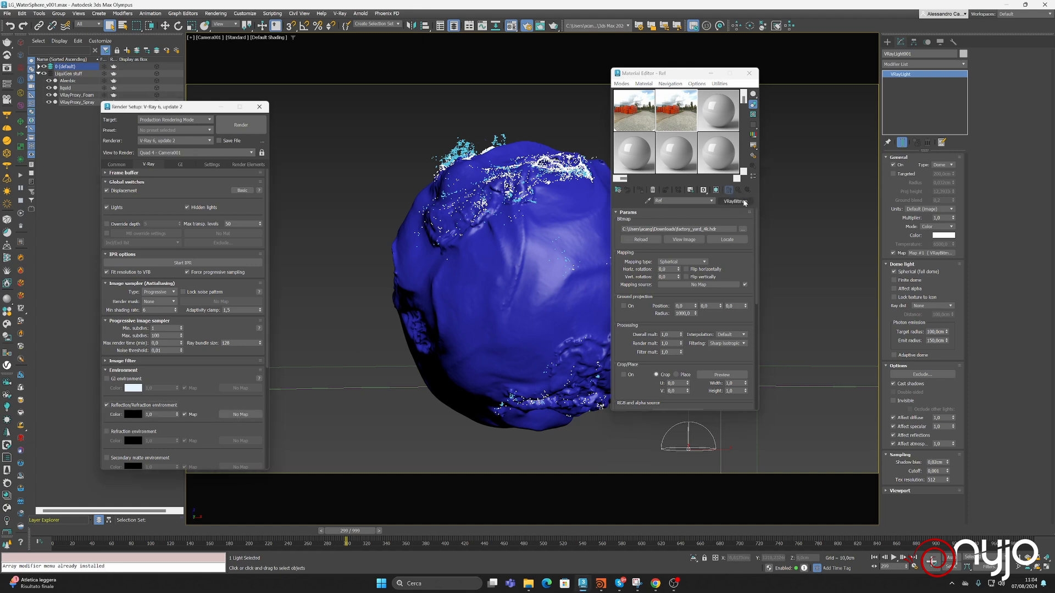
pyautogui.moveTo(735, 202); pyautogui.dragTo(330, 379)
pyautogui.moveTo(235, 416); pyautogui.dragTo(235, 416)
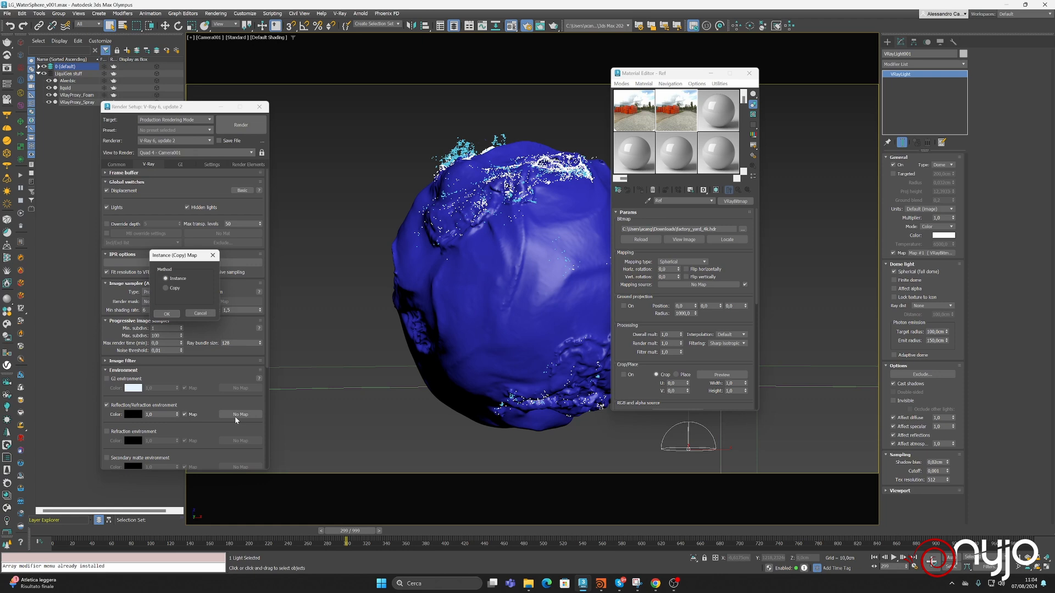
pyautogui.click(167, 314)
pyautogui.click(165, 414)
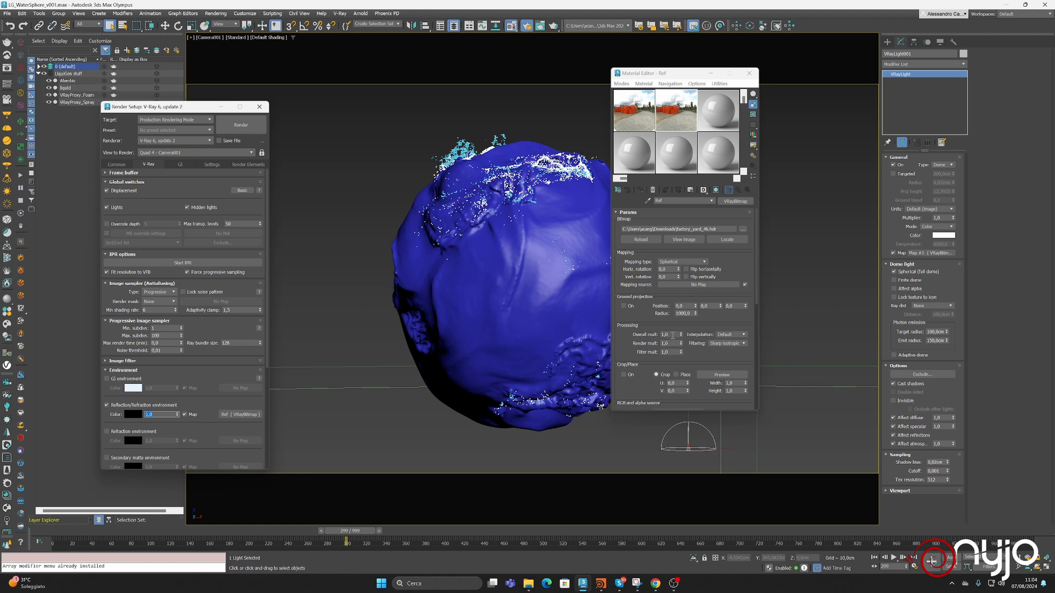
pyautogui.click(673, 336)
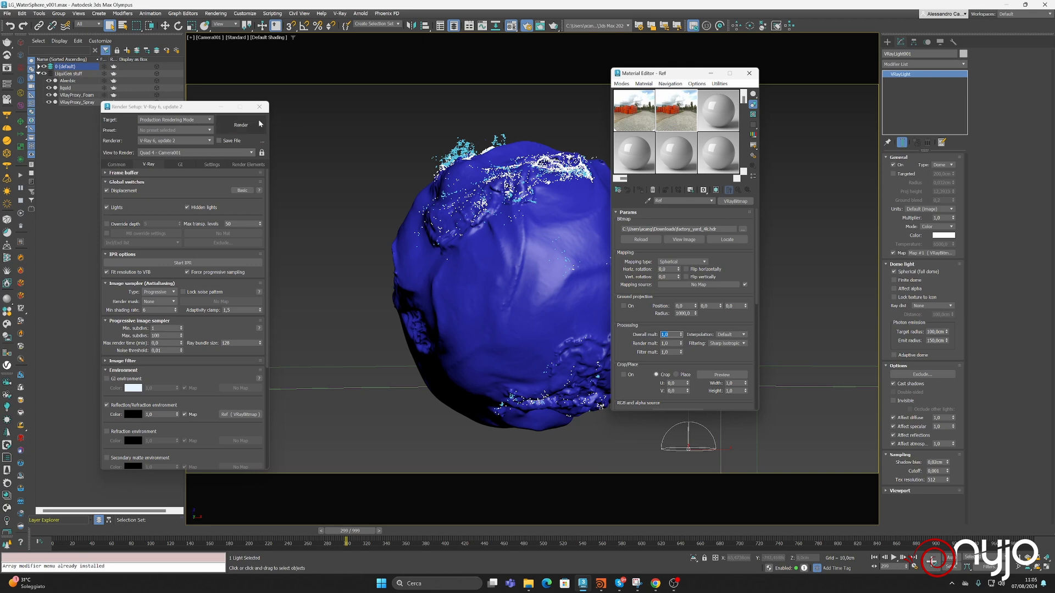
# Step: Render the Camera001 view to test the HDR lighting
pyautogui.click(243, 129)
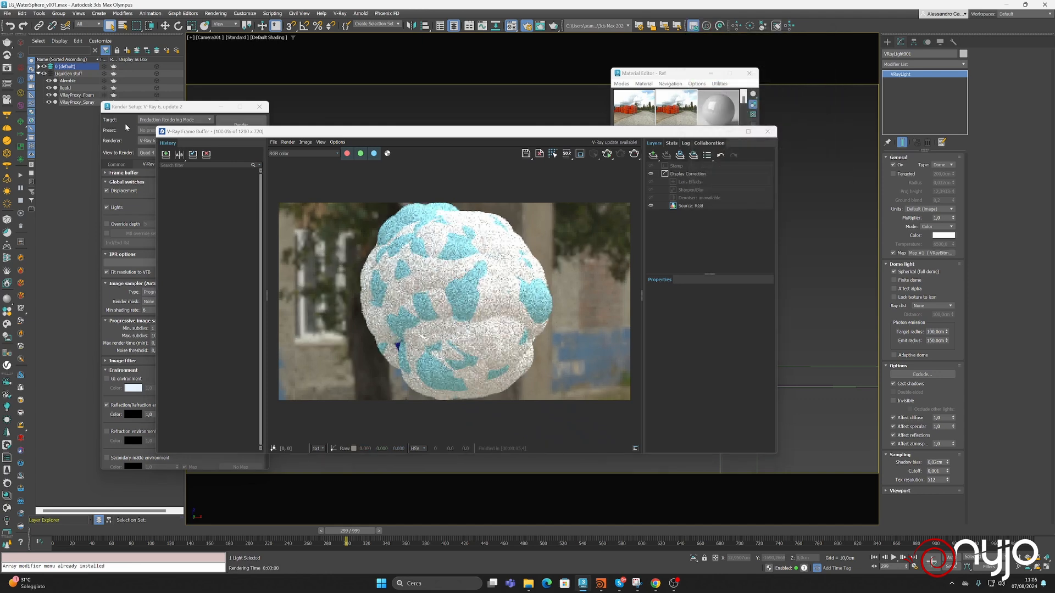
# Step: Mark a render region over part of the sphere and set the particle width multiplier of VRayProxy_Foam to 0,01
pyautogui.click(74, 96)
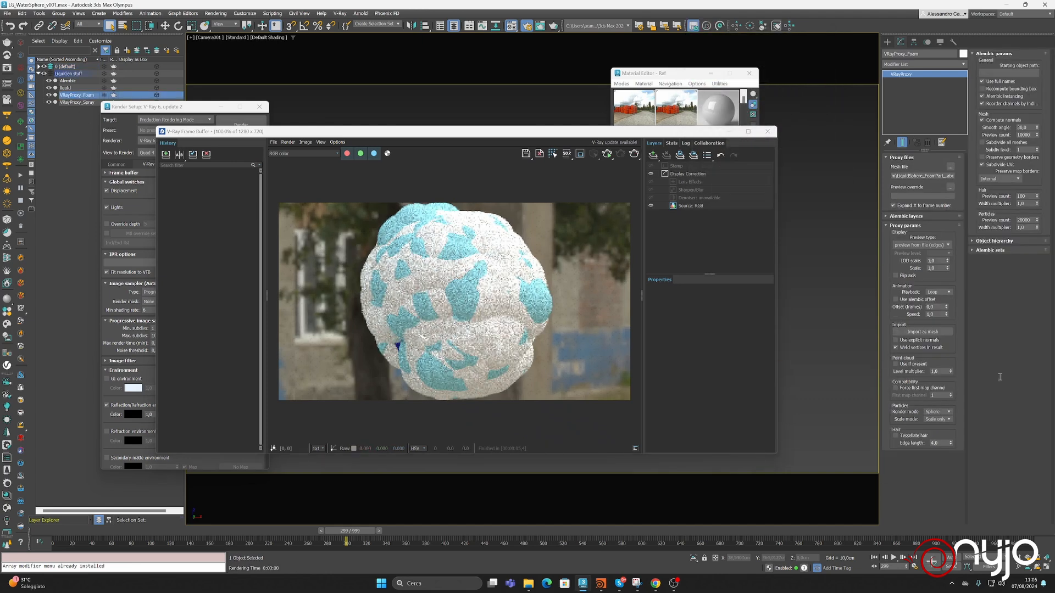
pyautogui.click(579, 153)
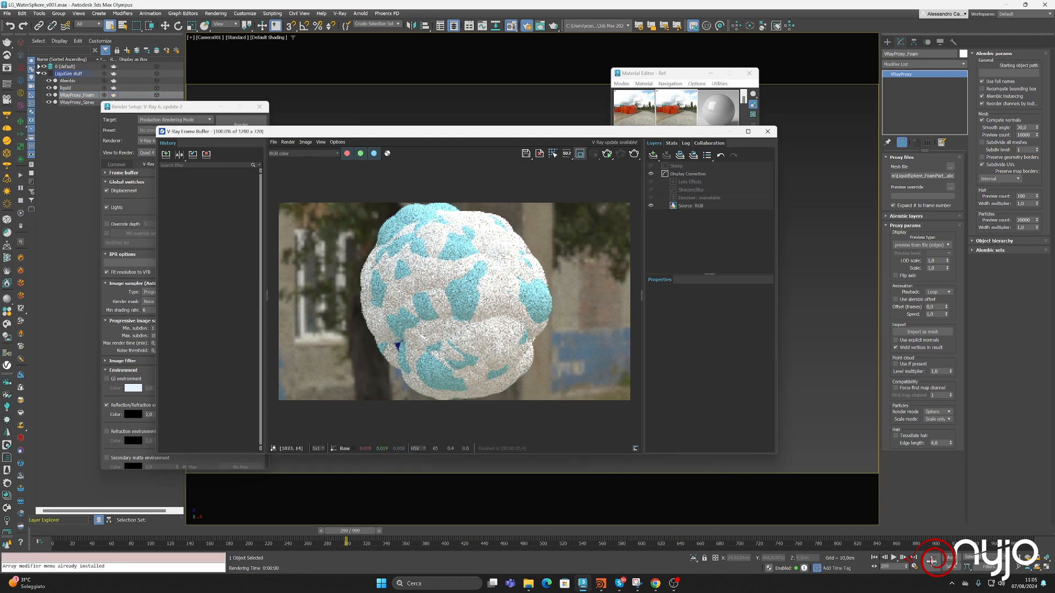
pyautogui.moveTo(456, 283); pyautogui.dragTo(554, 341)
pyautogui.doubleClick(1022, 228)
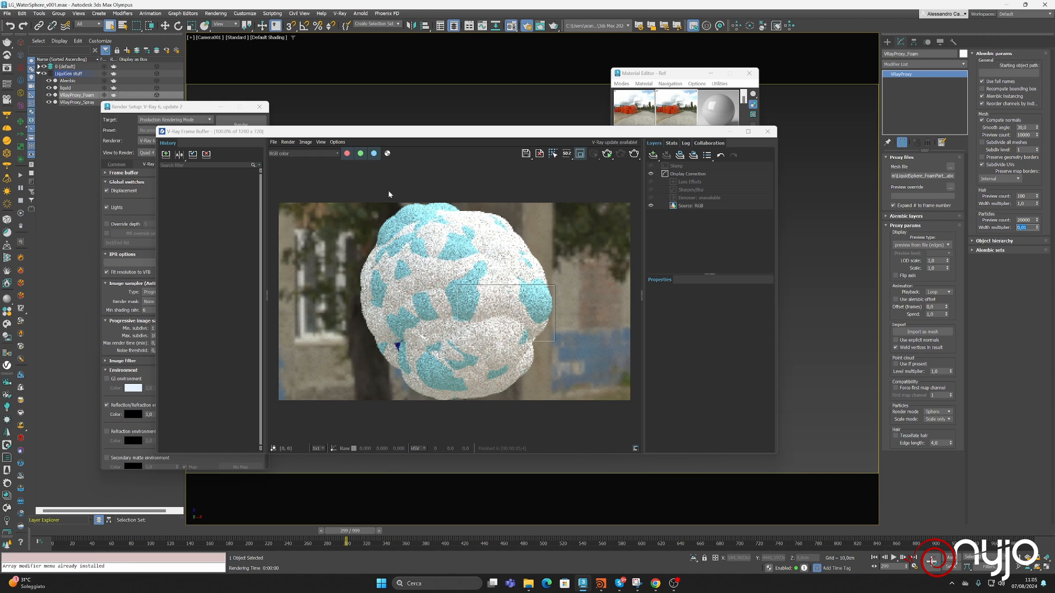
# Step: Reduce the particle width multiplier of VRayProxy_Spray and test-render the marked region
pyautogui.click(77, 102)
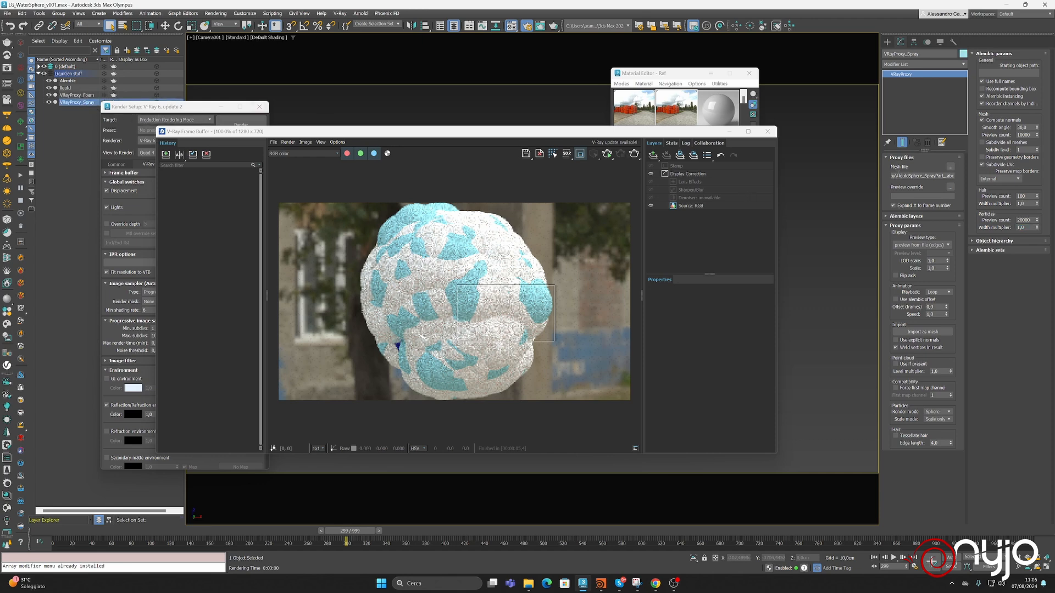
pyautogui.click(1023, 227)
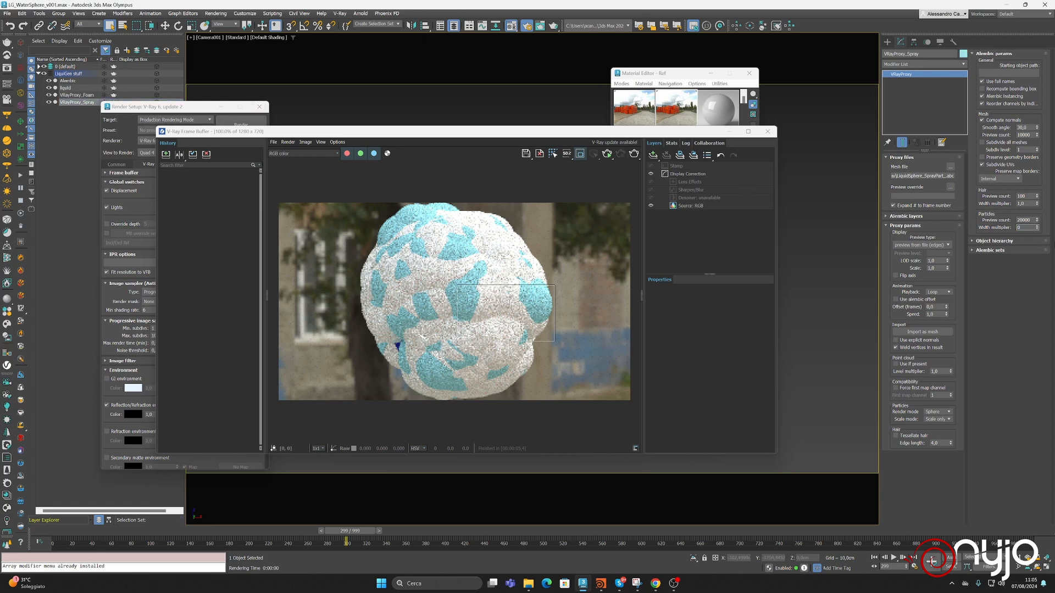
pyautogui.click(634, 153)
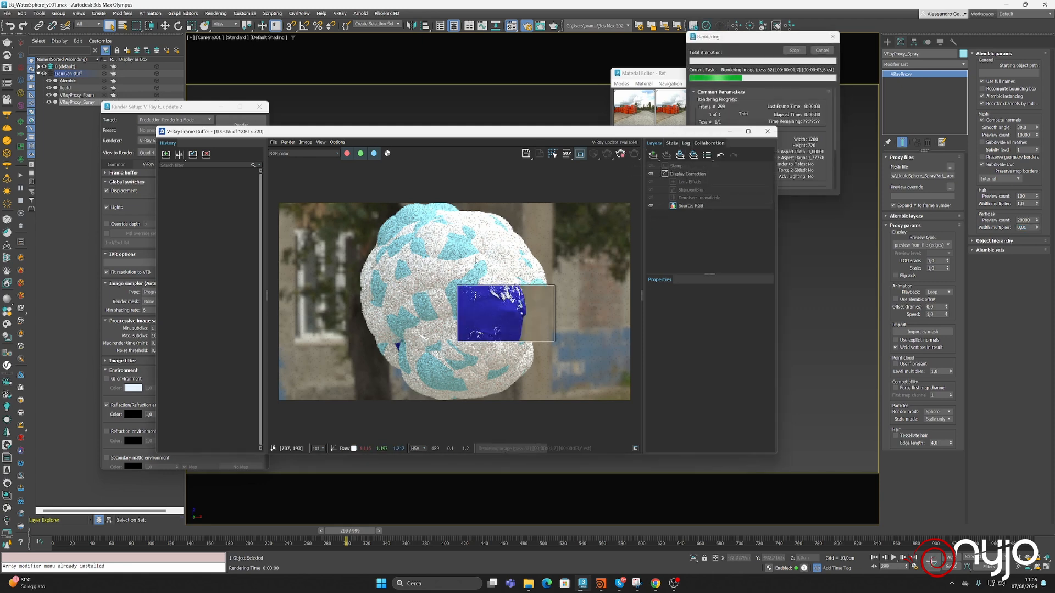
pyautogui.click(822, 51)
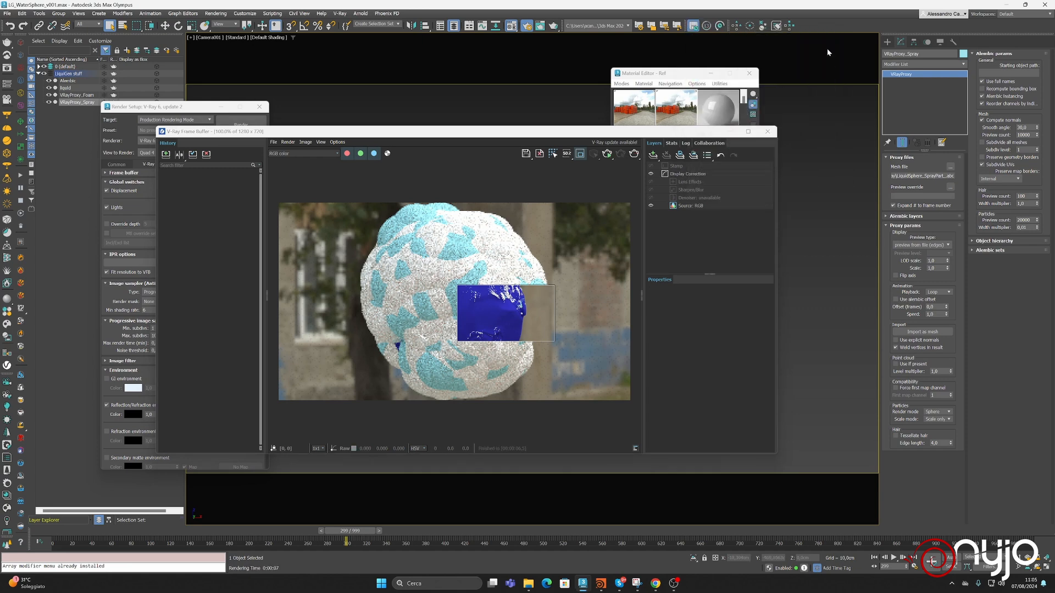
# Step: Enlarge the render region to cover most of the sphere, test-render it and stop the render
pyautogui.moveTo(560, 225); pyautogui.dragTo(366, 362)
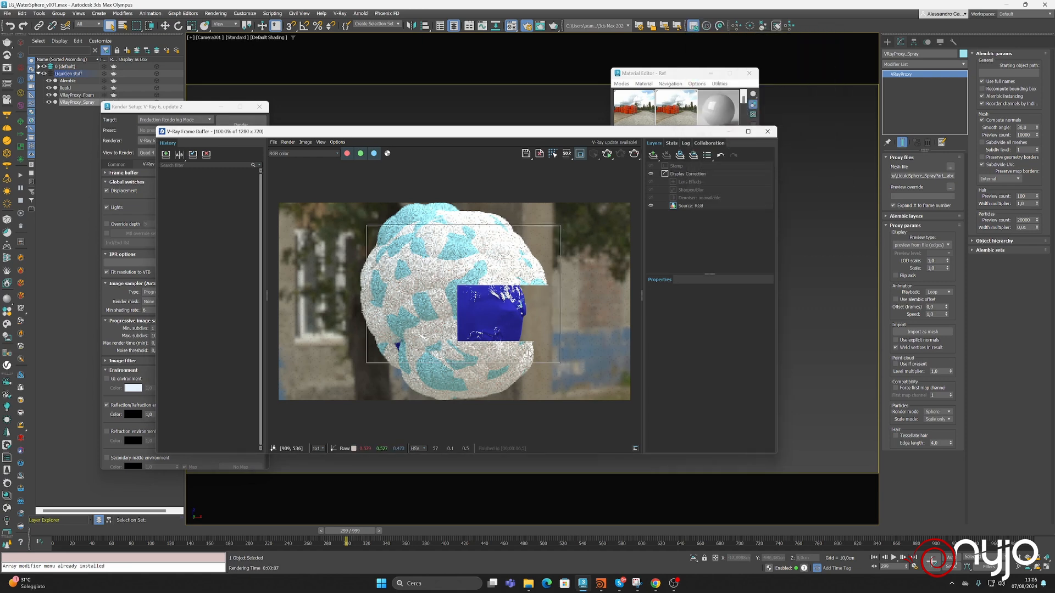
pyautogui.click(634, 154)
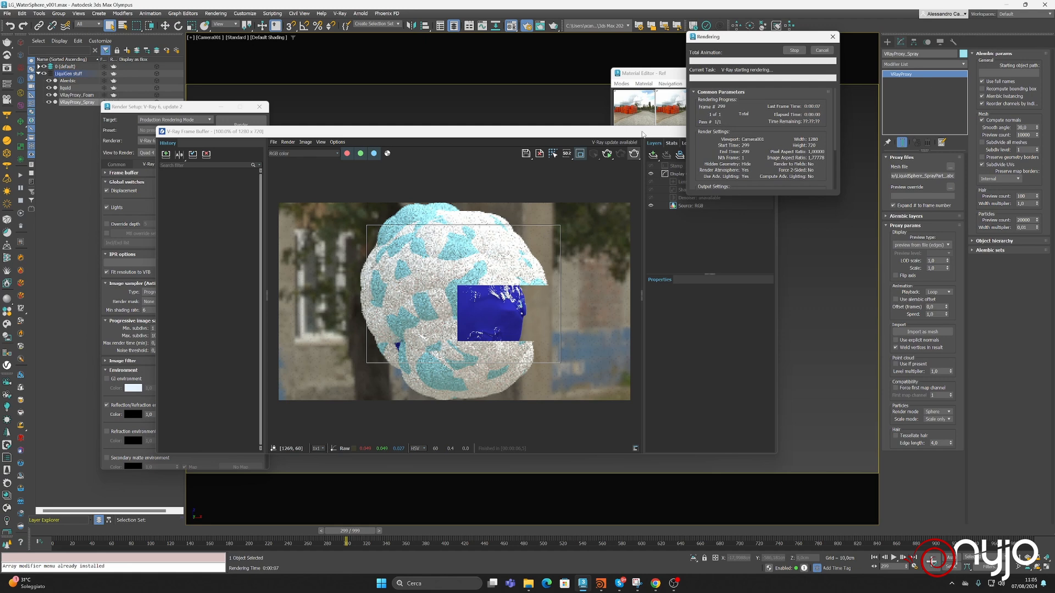
pyautogui.moveTo(639, 135); pyautogui.dragTo(718, 188)
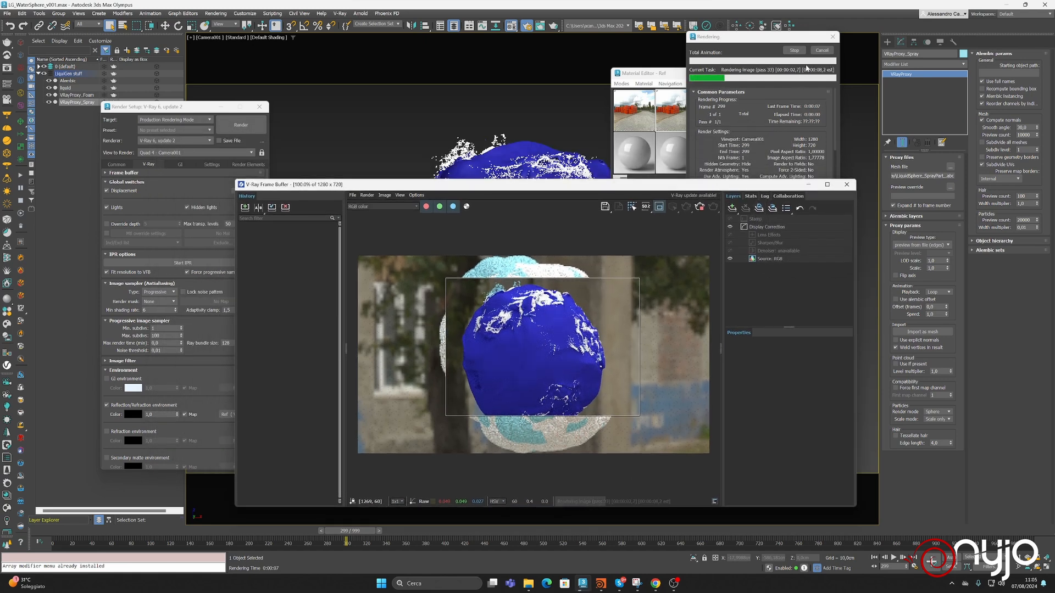
pyautogui.click(701, 159)
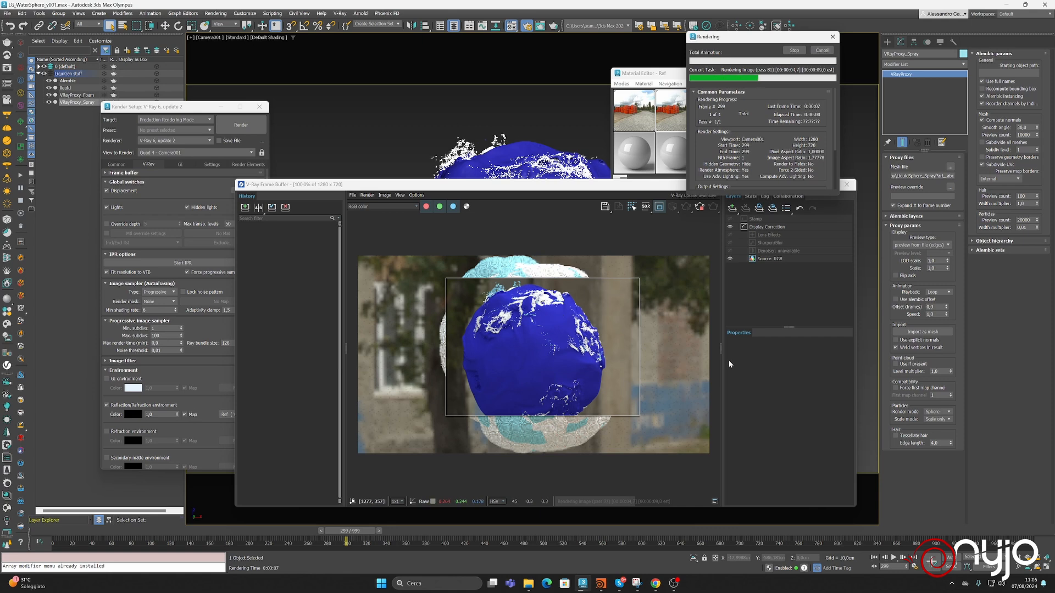
pyautogui.click(820, 52)
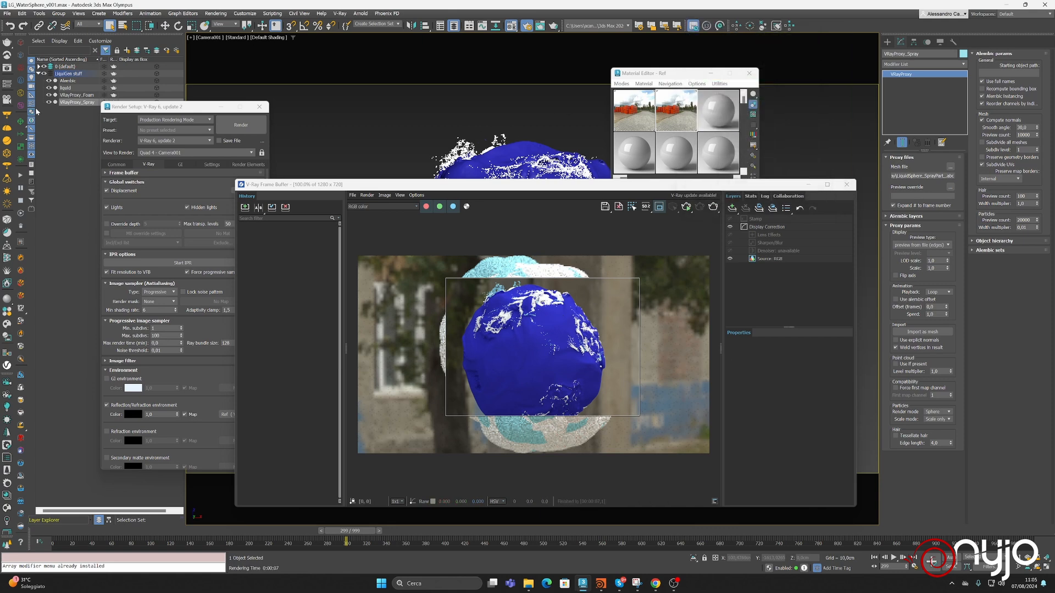
# Step: Rename the VRayLight001 dome light in the default layer to Lgt_Dome
pyautogui.click(39, 67)
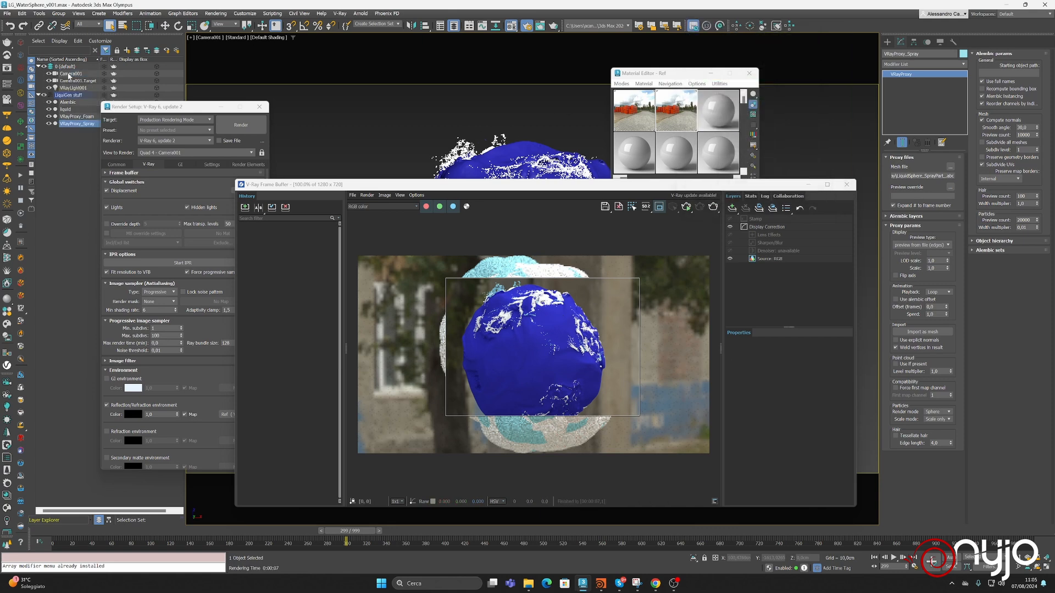
pyautogui.click(75, 88)
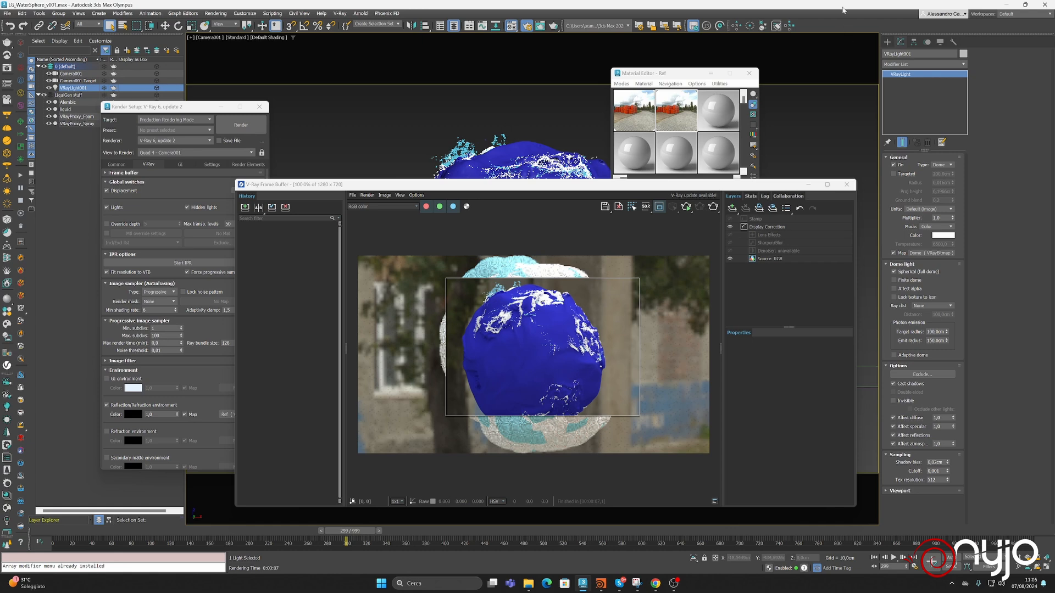
pyautogui.write('L')
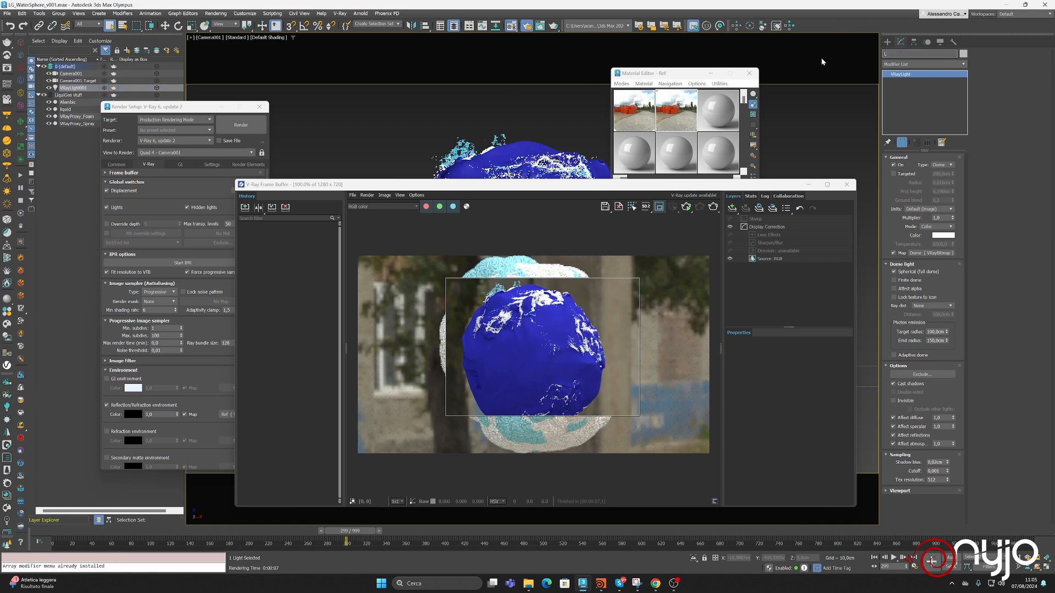
pyautogui.write('gt_Dome')
pyautogui.press('Return')
# Step: Name the third material slot Water and the fourth material slot Foam
pyautogui.click(730, 115)
pyautogui.click(689, 200)
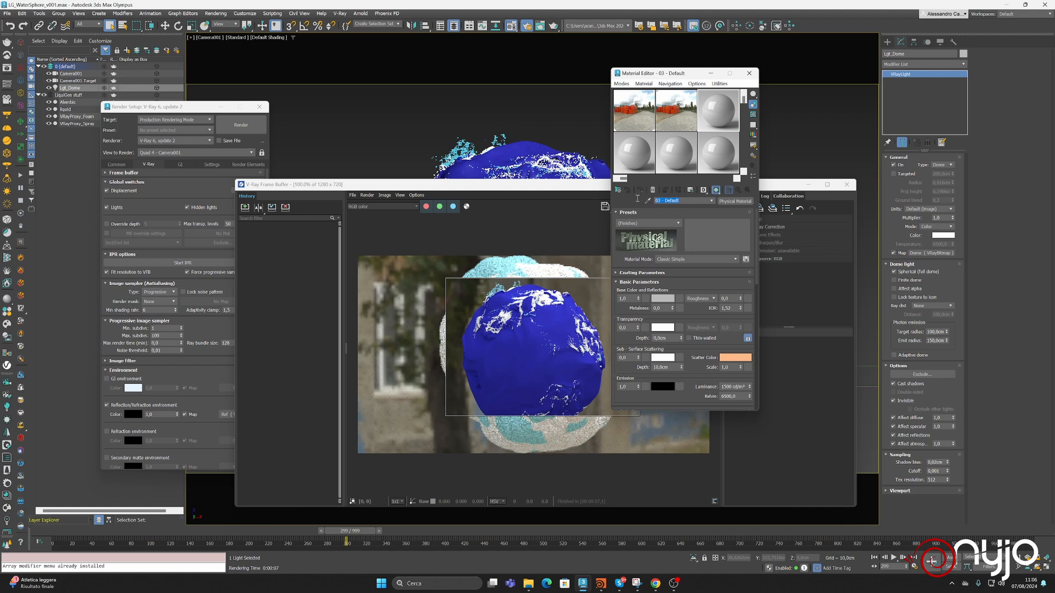
pyautogui.write('Water')
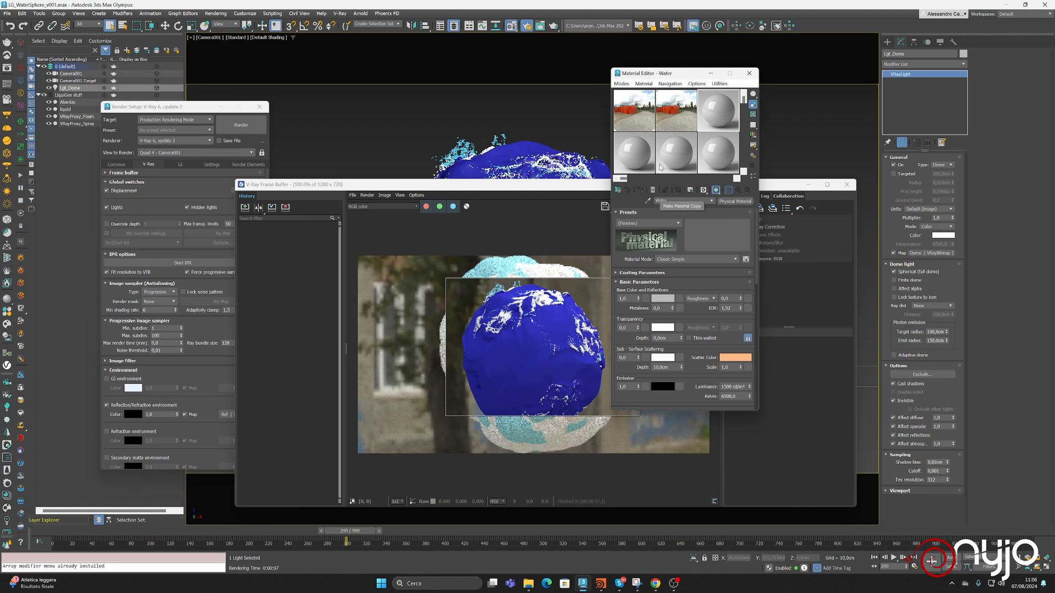
pyautogui.click(633, 159)
pyautogui.click(682, 202)
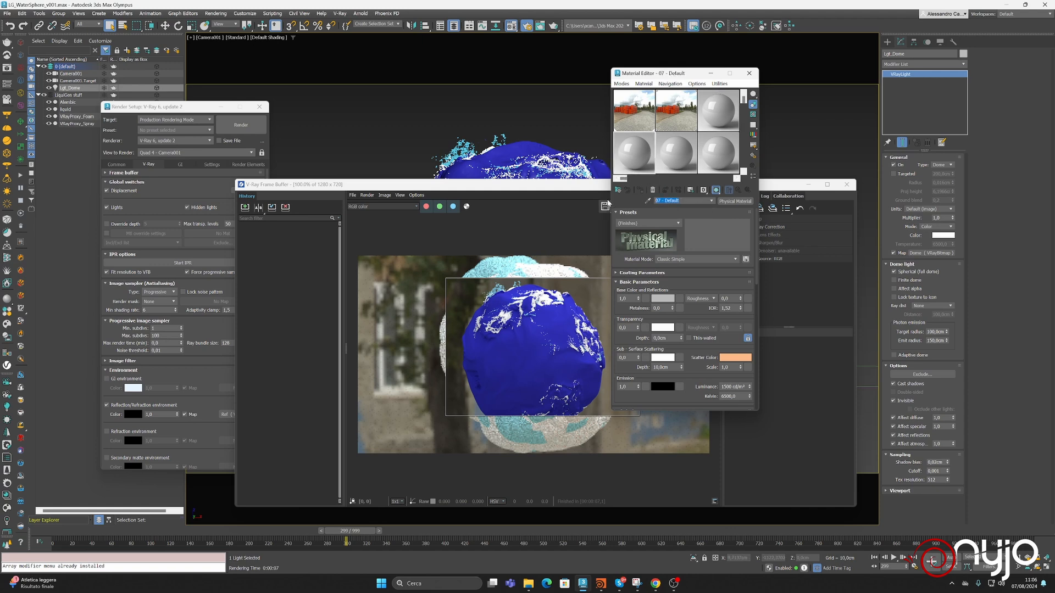
pyautogui.write('Foam')
# Step: Assign the Water material to the liquid mesh
pyautogui.click(521, 146)
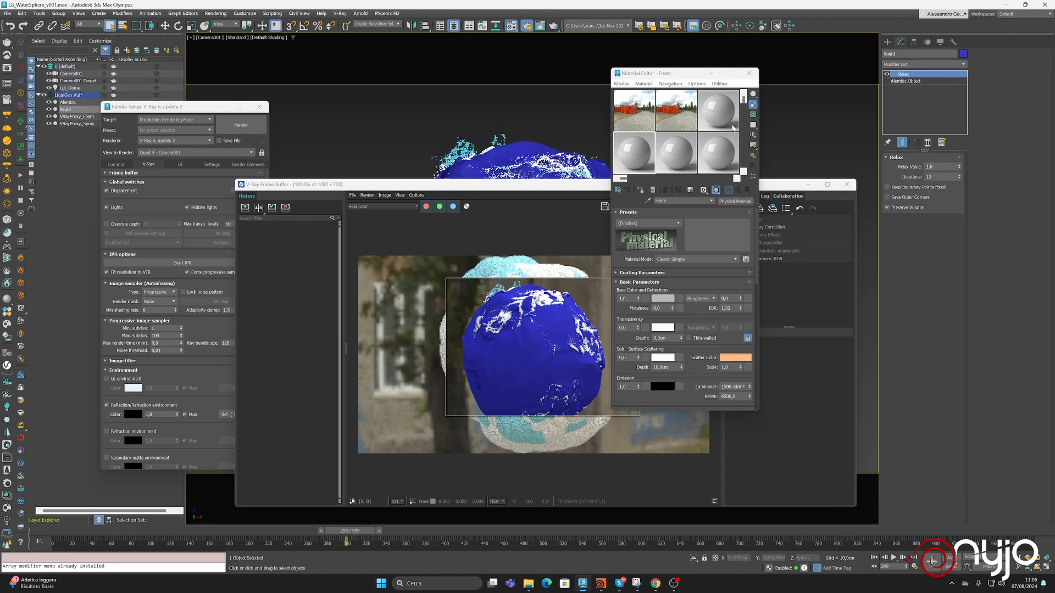
pyautogui.click(722, 116)
pyautogui.click(640, 189)
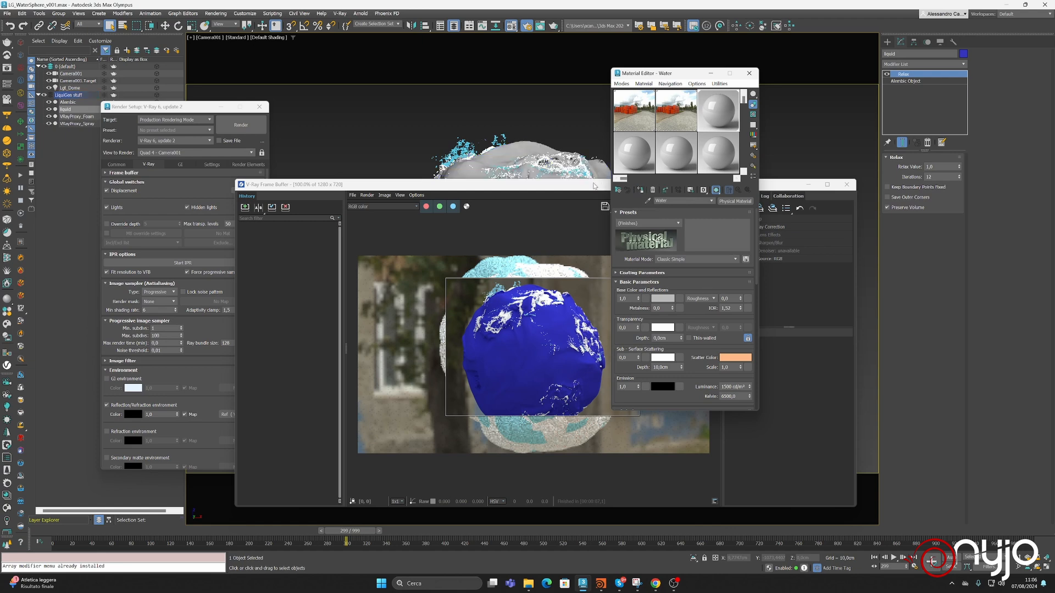
# Step: Change the Water material's type to VRayMtl
pyautogui.moveTo(593, 185); pyautogui.dragTo(364, 212)
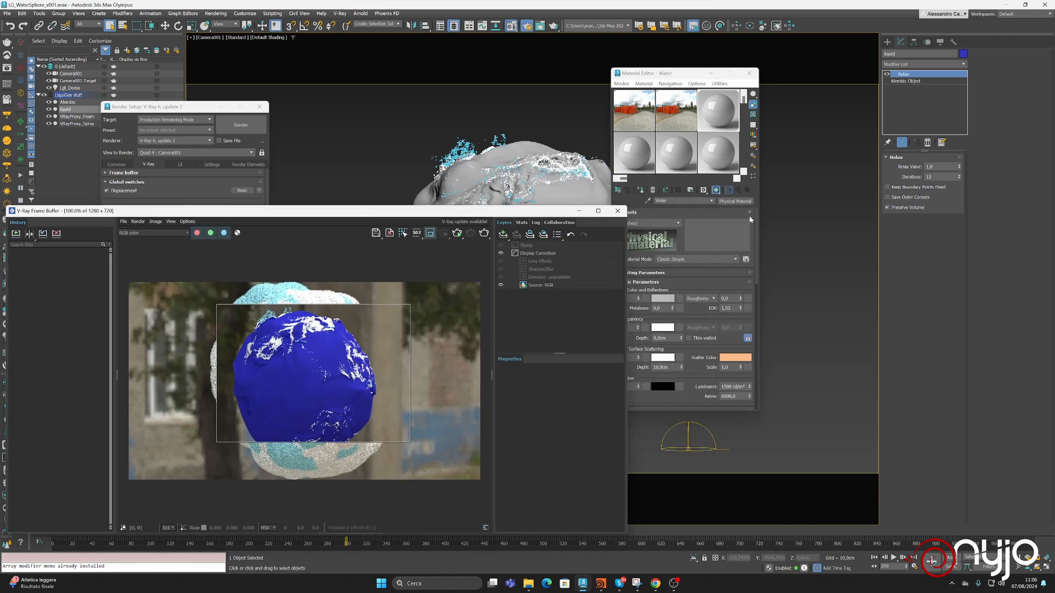
pyautogui.click(738, 251)
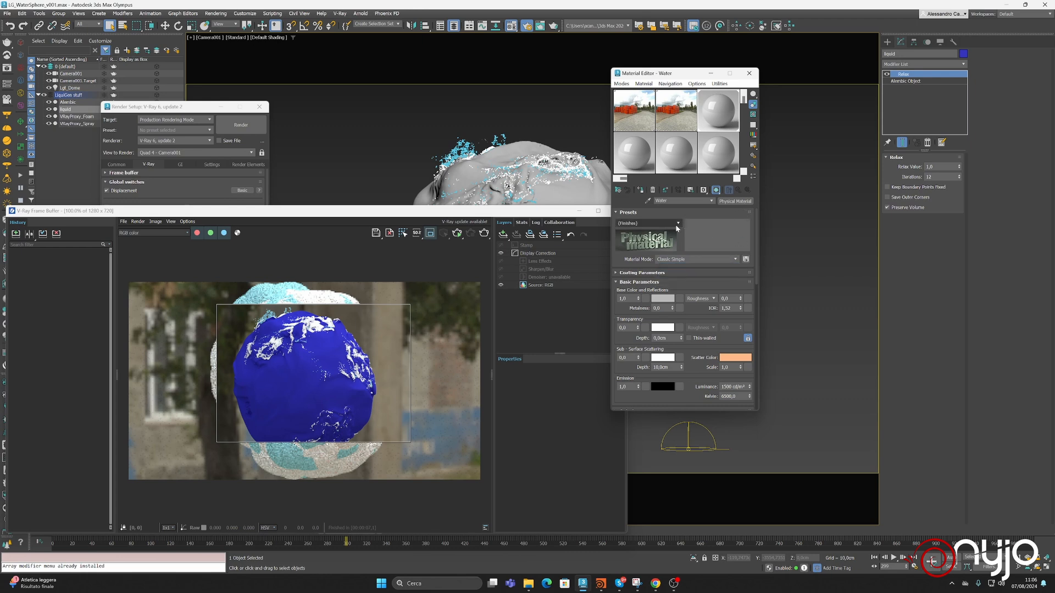
pyautogui.click(734, 202)
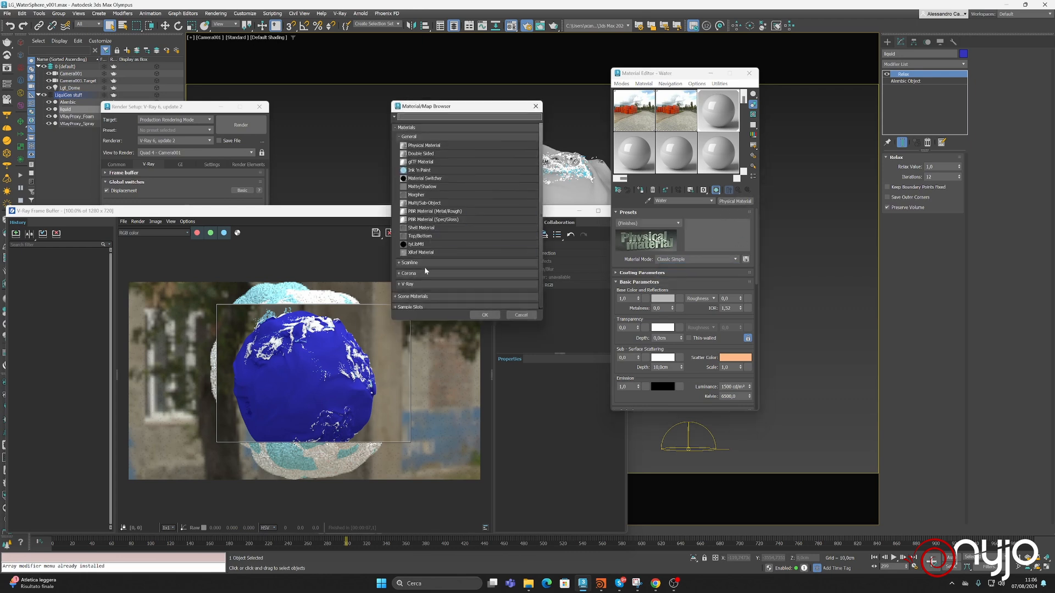
pyautogui.click(423, 284)
pyautogui.scroll(-5, 446, 217)
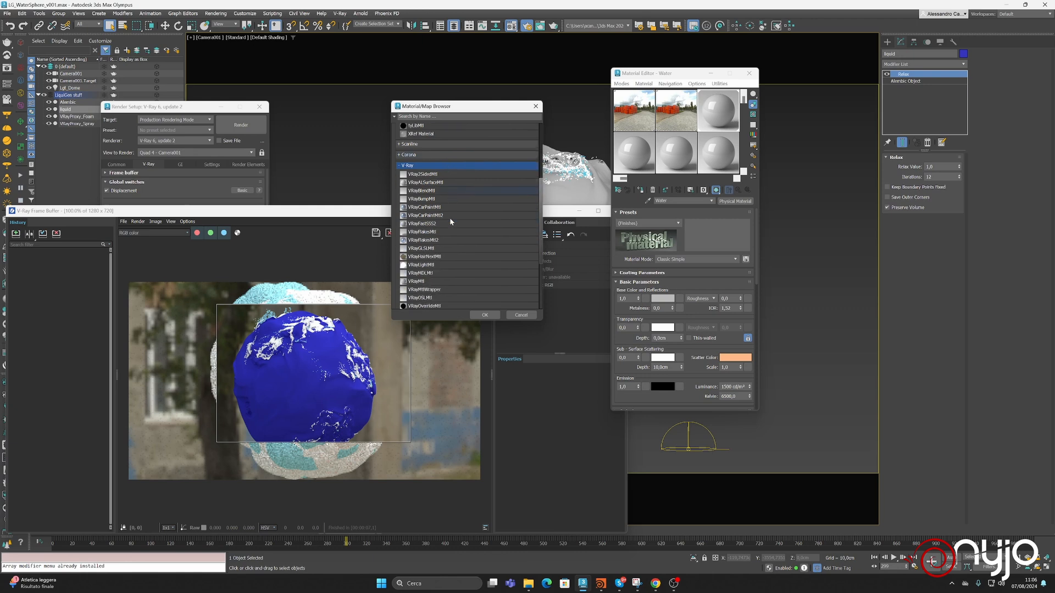
pyautogui.doubleClick(434, 274)
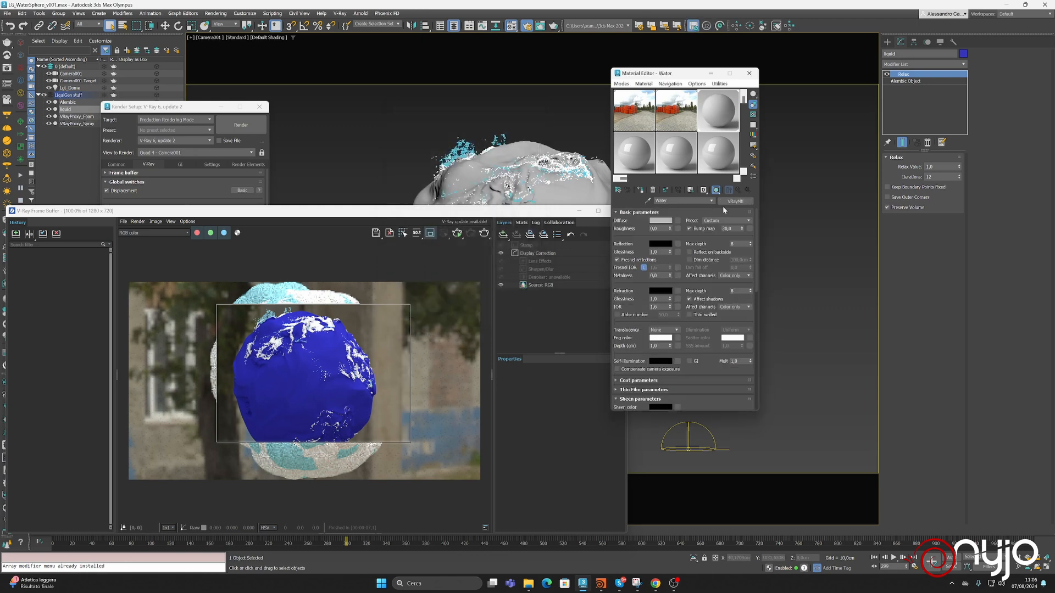
# Step: Apply the Water preset to the Water material and test-render the marked region
pyautogui.click(725, 220)
pyautogui.click(711, 374)
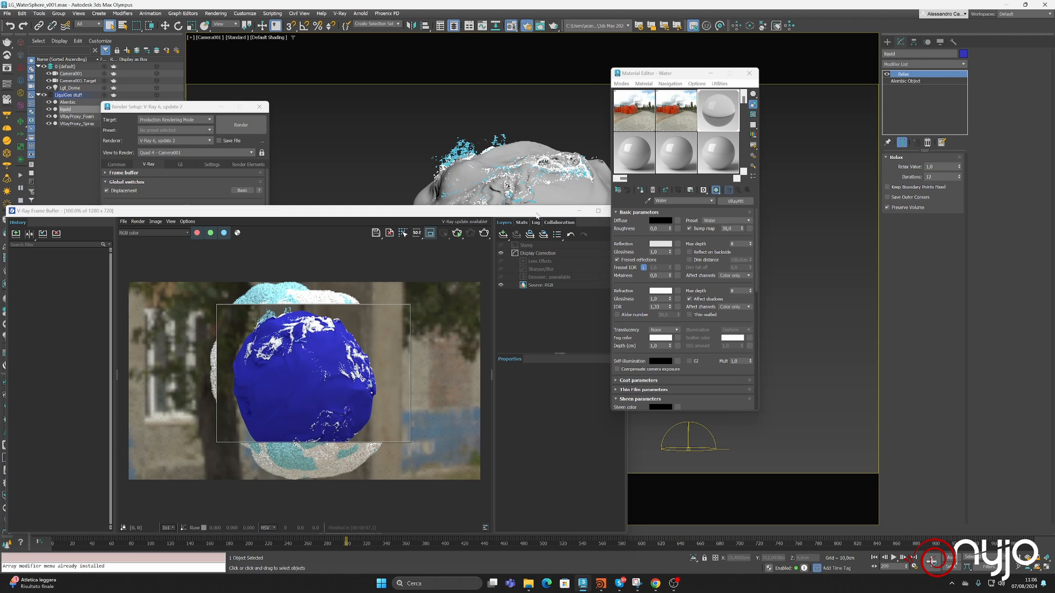
pyautogui.click(537, 213)
pyautogui.click(483, 233)
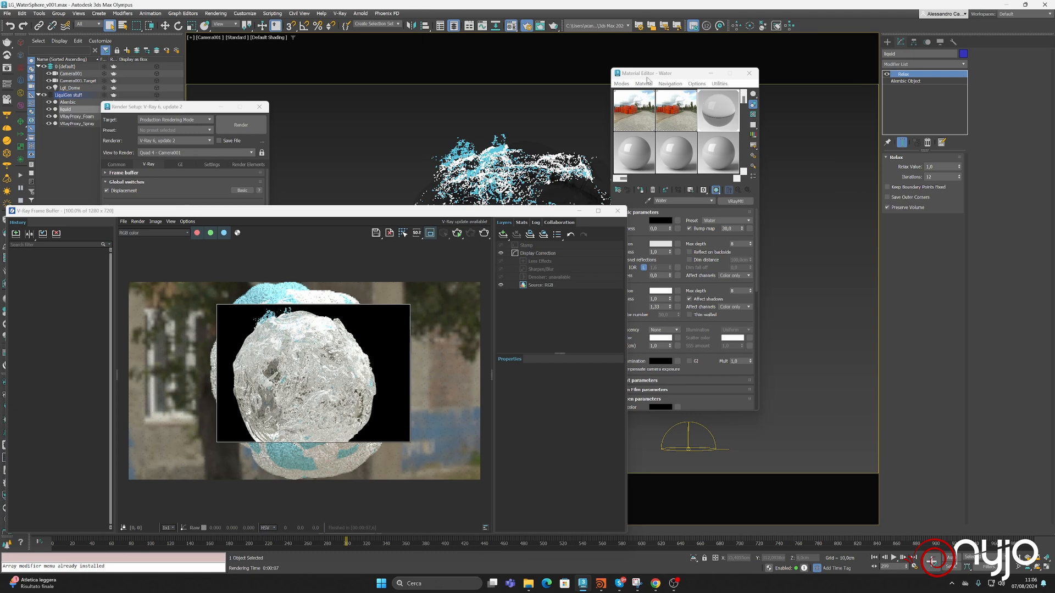
# Step: Set the Water material's refraction colour to black and test-render the marked region
pyautogui.moveTo(648, 78); pyautogui.dragTo(762, 90)
pyautogui.click(769, 303)
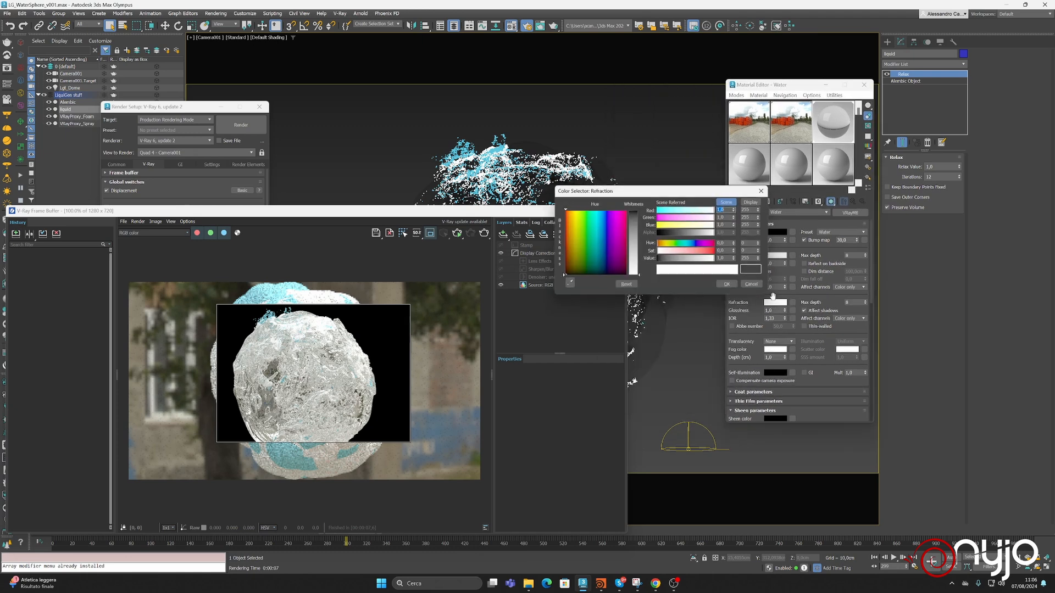
pyautogui.moveTo(689, 258); pyautogui.dragTo(656, 259)
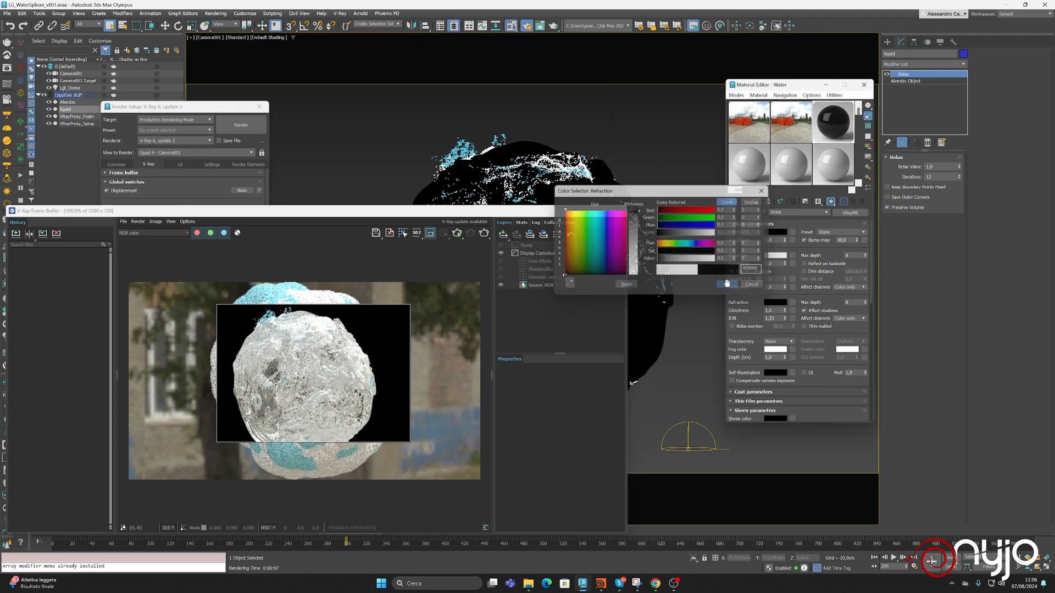
pyautogui.click(727, 285)
pyautogui.click(483, 234)
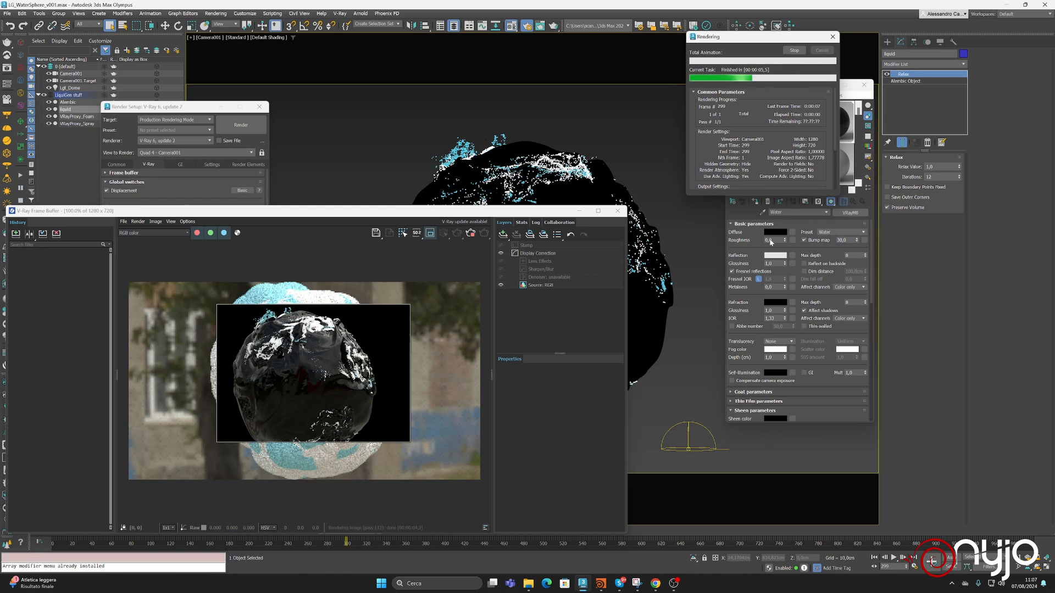
# Step: Set the Water material's diffuse colour to dark blue, hex 152740, and test-render the marked region
pyautogui.click(776, 233)
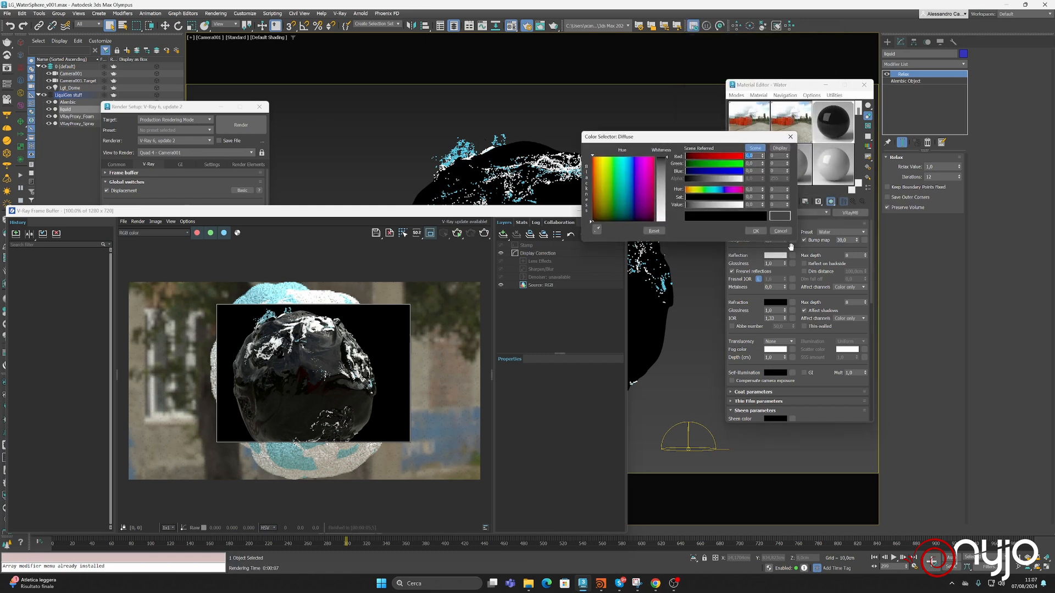
pyautogui.click(688, 171)
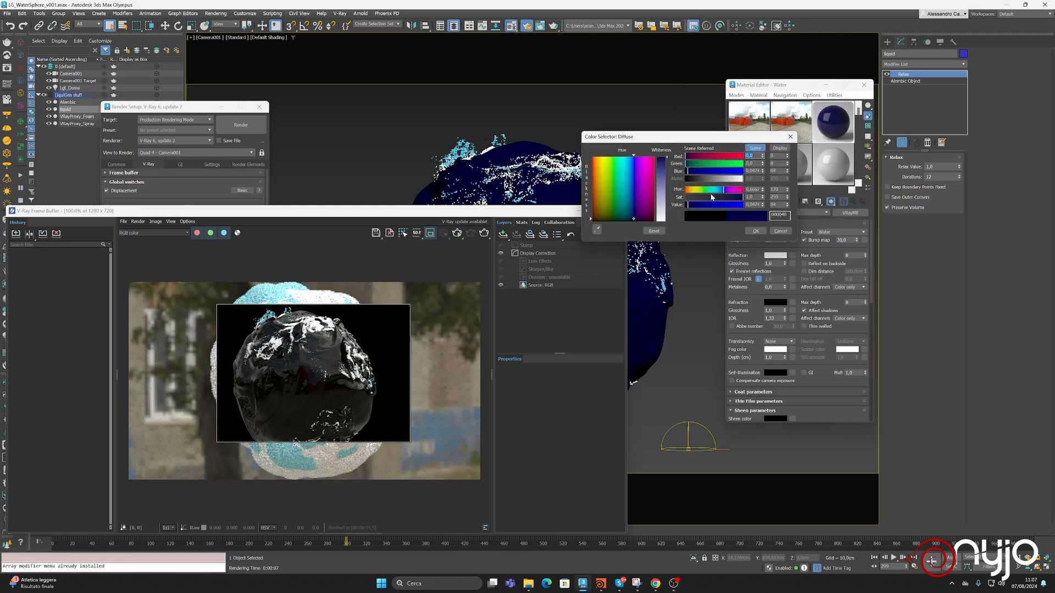
pyautogui.moveTo(734, 198); pyautogui.dragTo(739, 198)
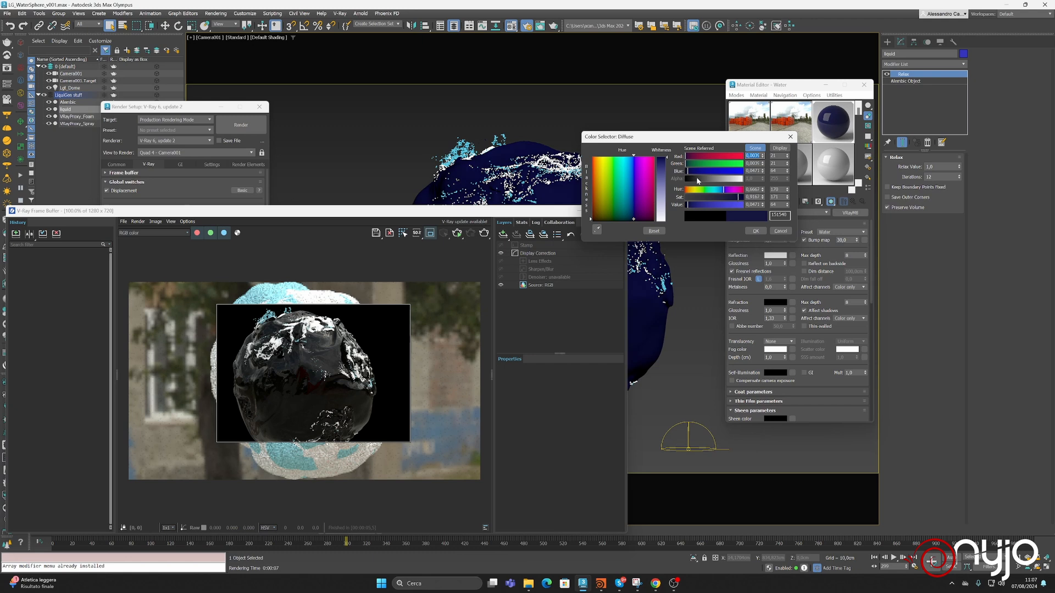
pyautogui.moveTo(687, 164); pyautogui.dragTo(686, 164)
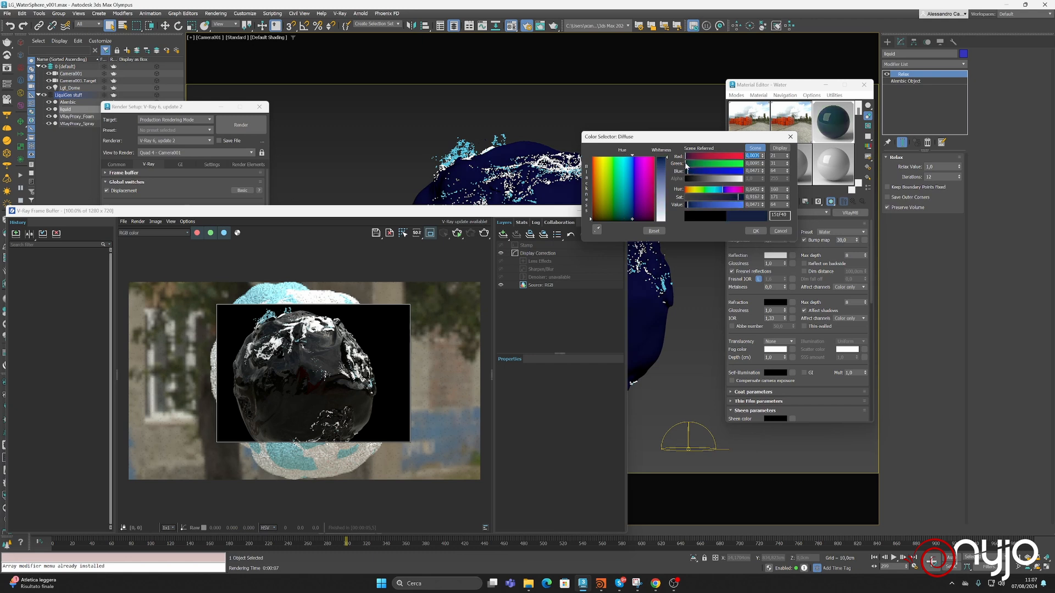
pyautogui.click(756, 231)
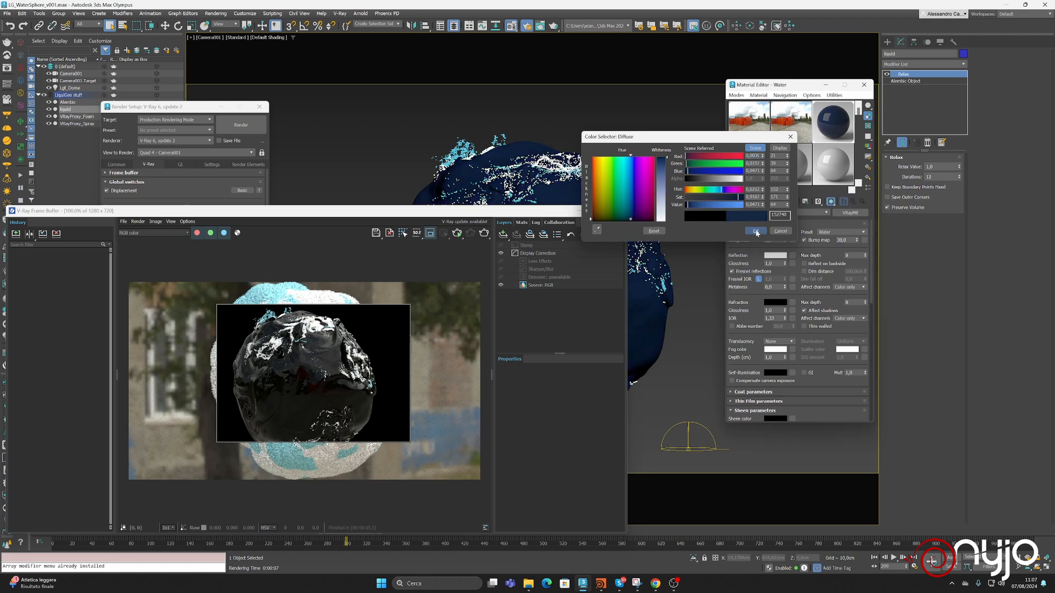
pyautogui.click(484, 233)
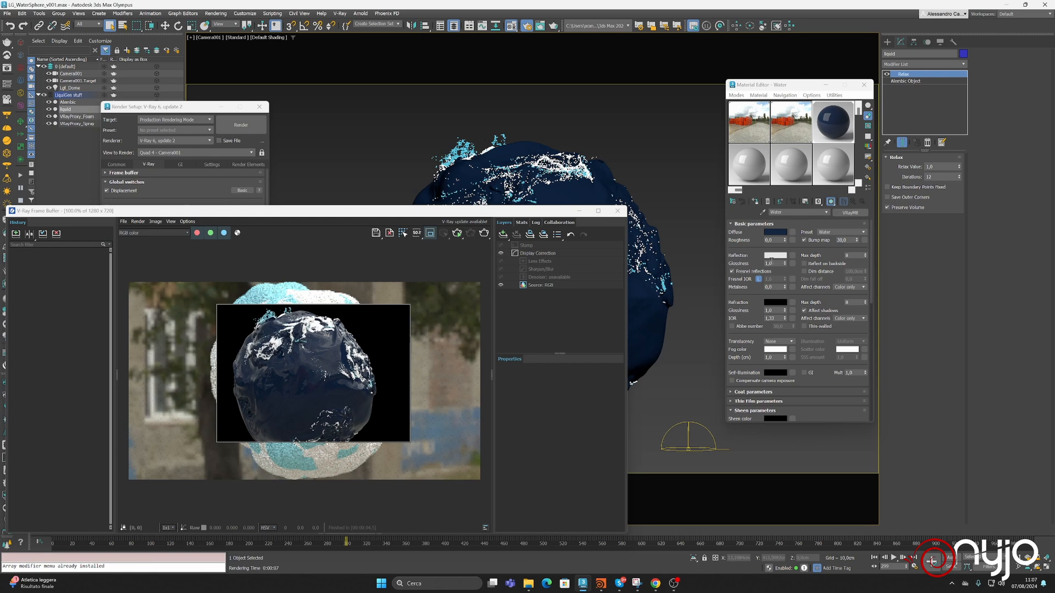
# Step: Set the Water material's reflection glossiness to 0,95 and test-render the marked region
pyautogui.click(771, 264)
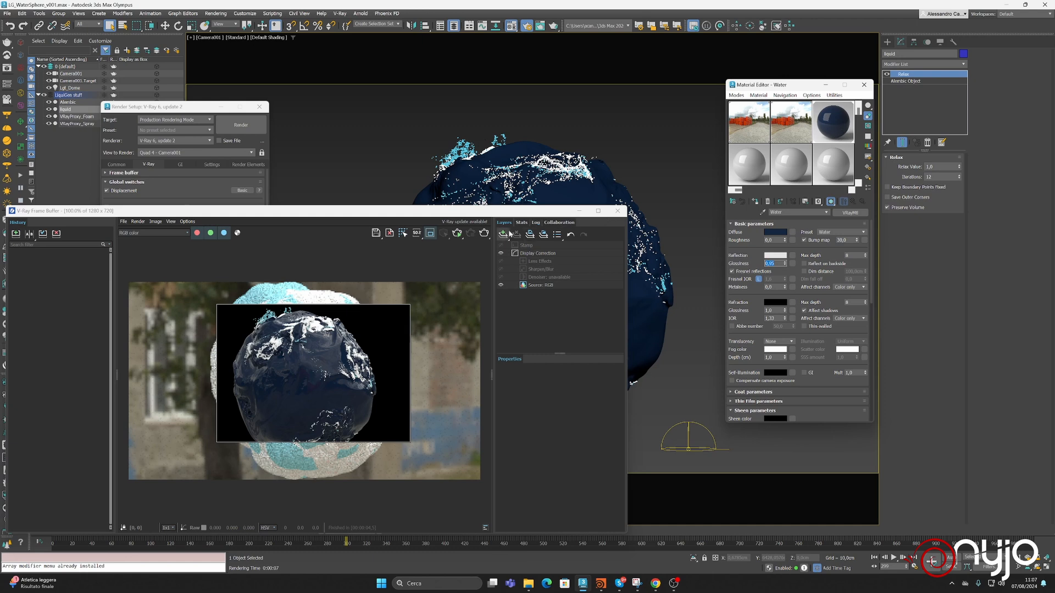
pyautogui.click(484, 233)
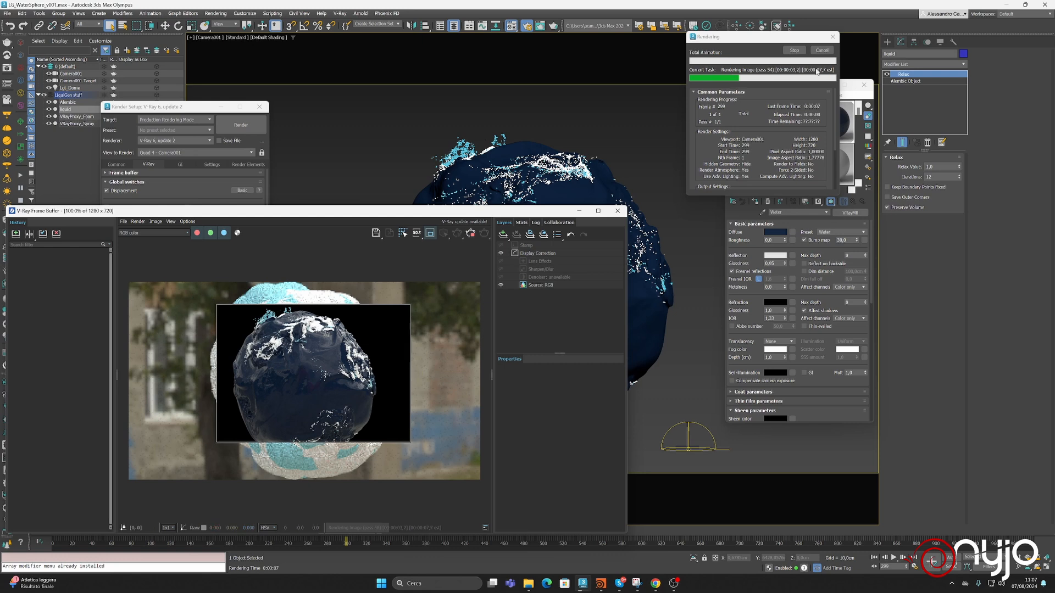
pyautogui.click(817, 53)
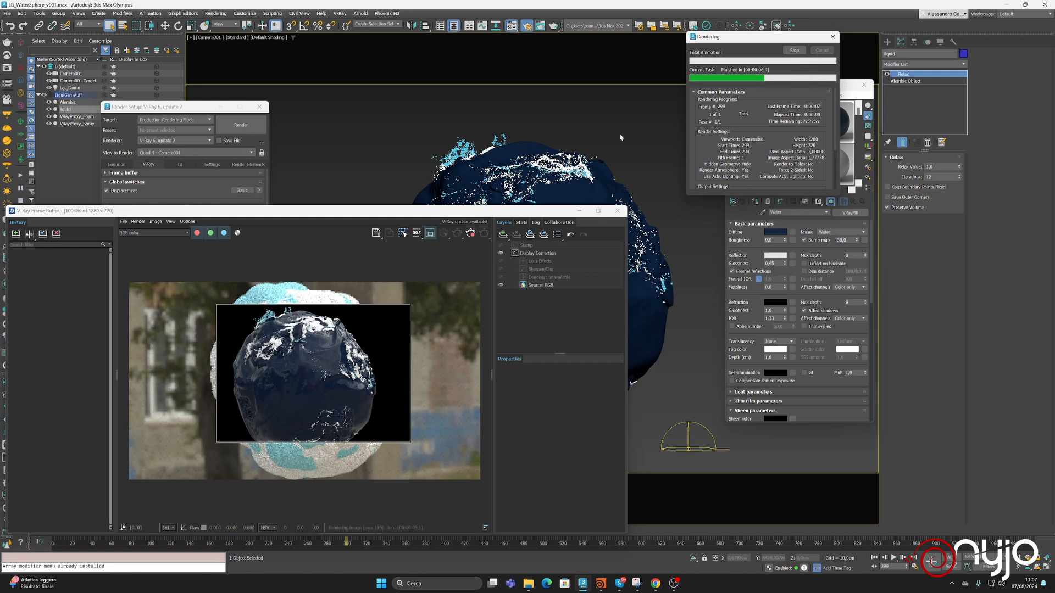
# Step: Try an overall multiplier of 2,0 on the Ref environment bitmap with a test render of the marked region
pyautogui.click(181, 108)
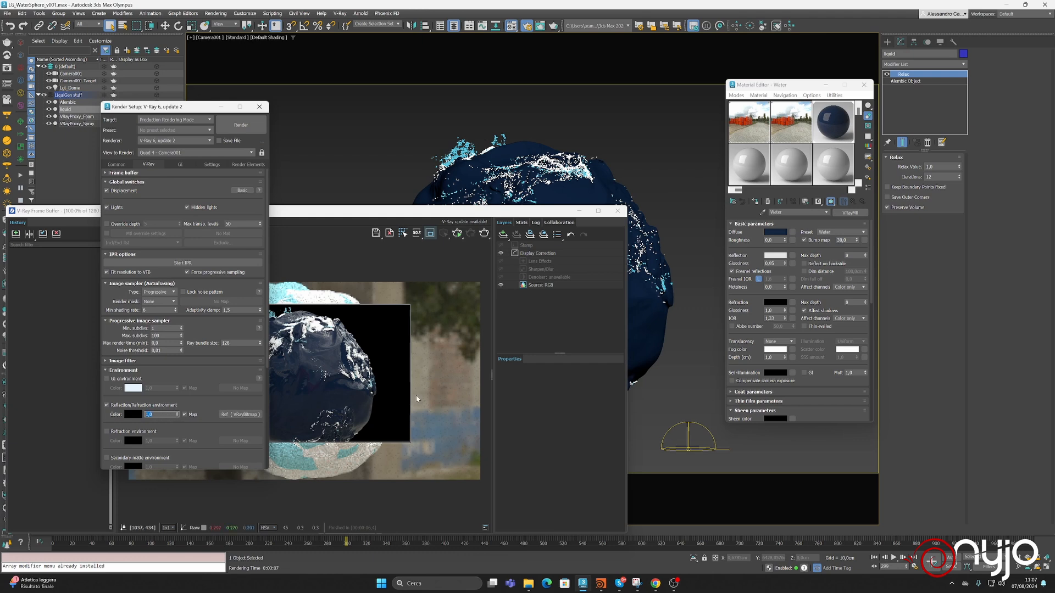
pyautogui.click(787, 125)
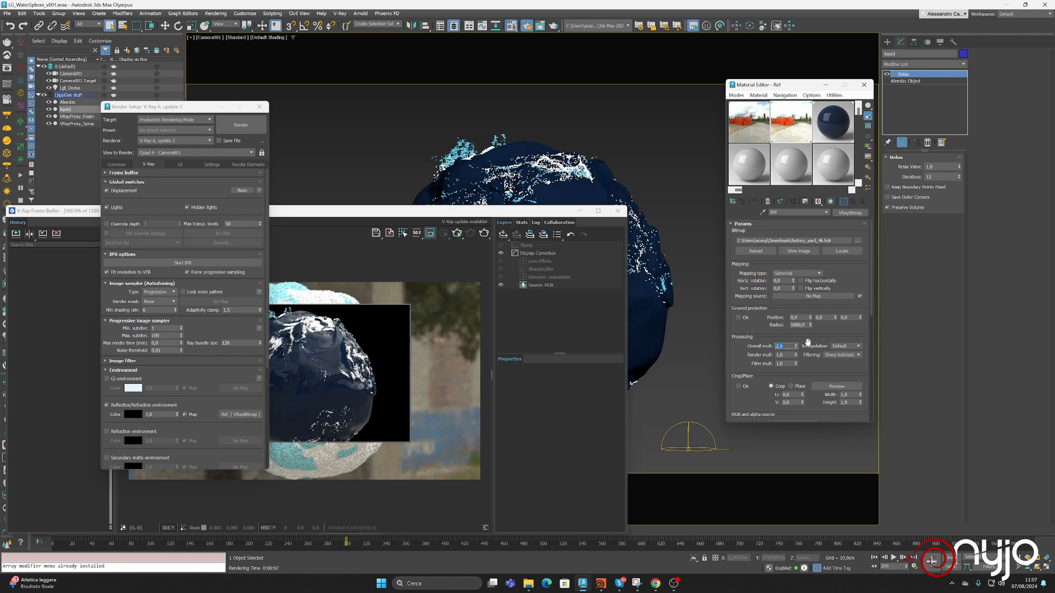
pyautogui.click(477, 211)
pyautogui.click(484, 233)
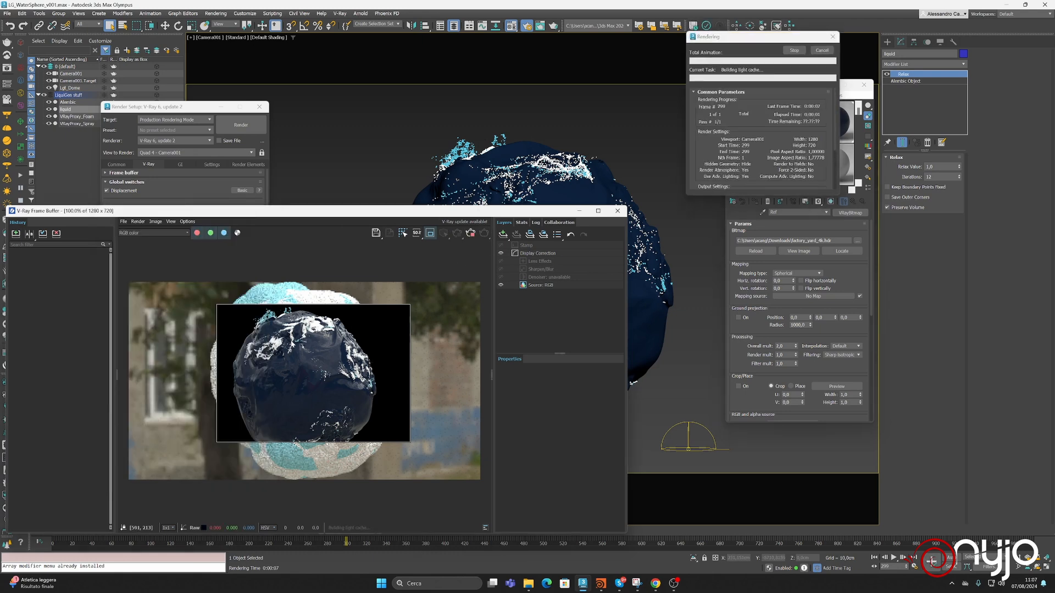
pyautogui.click(823, 51)
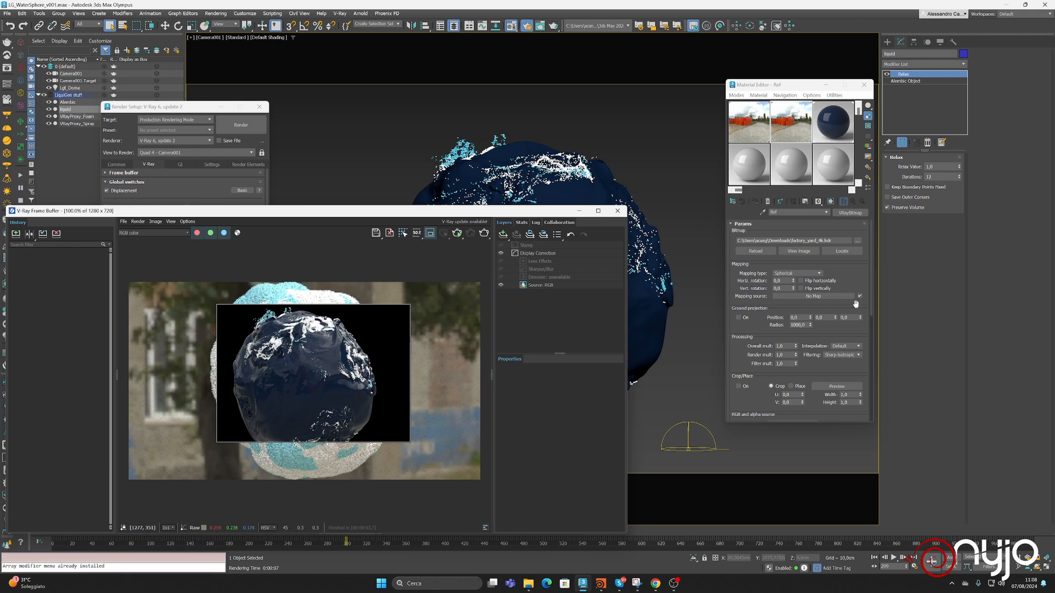
# Step: Set the Water material's refraction colour to pure white
pyautogui.click(825, 130)
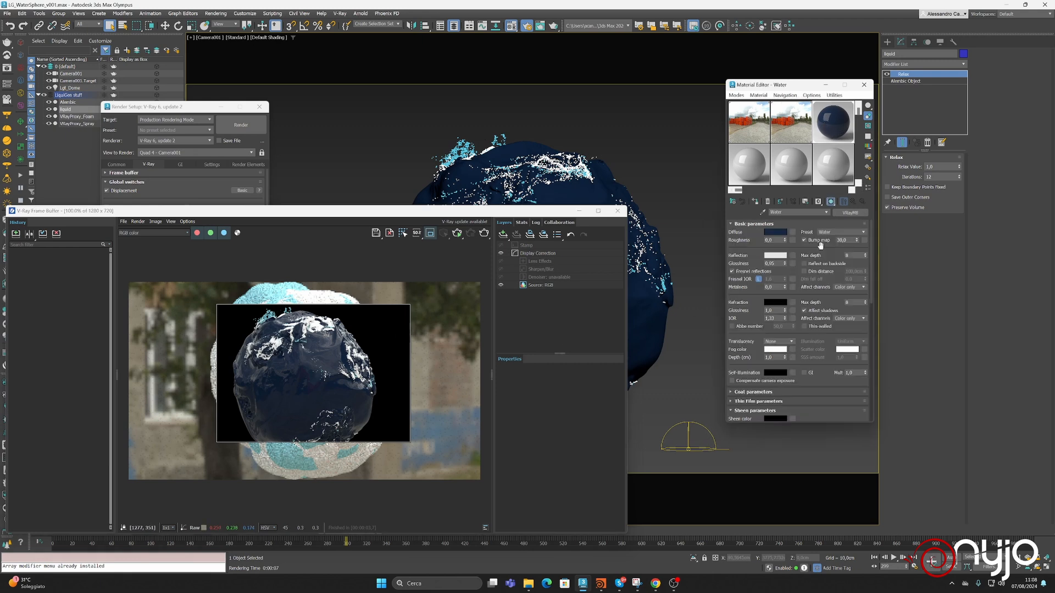
pyautogui.click(779, 303)
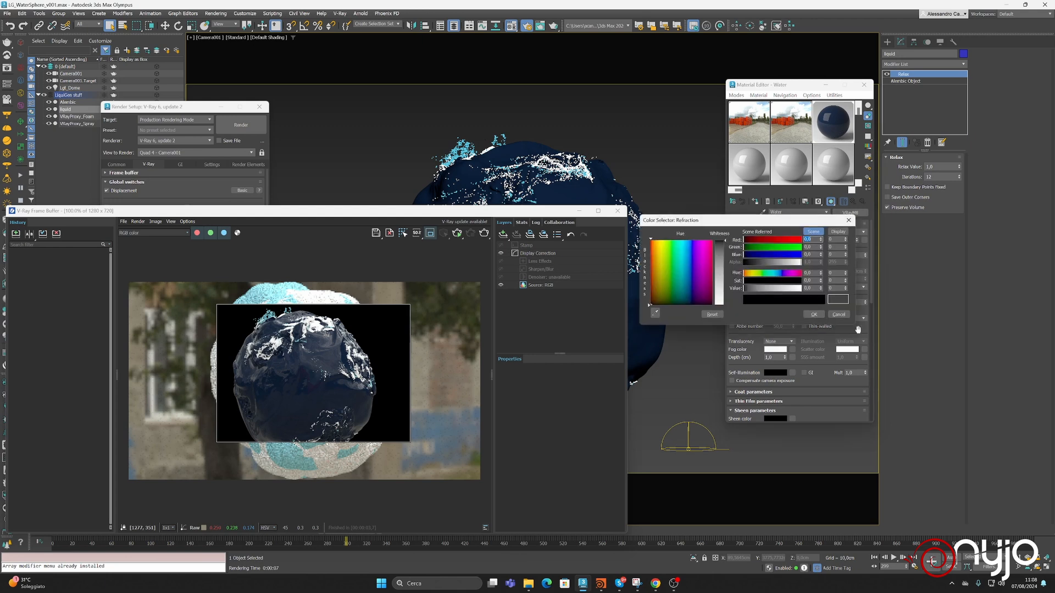
pyautogui.moveTo(751, 294); pyautogui.dragTo(808, 290)
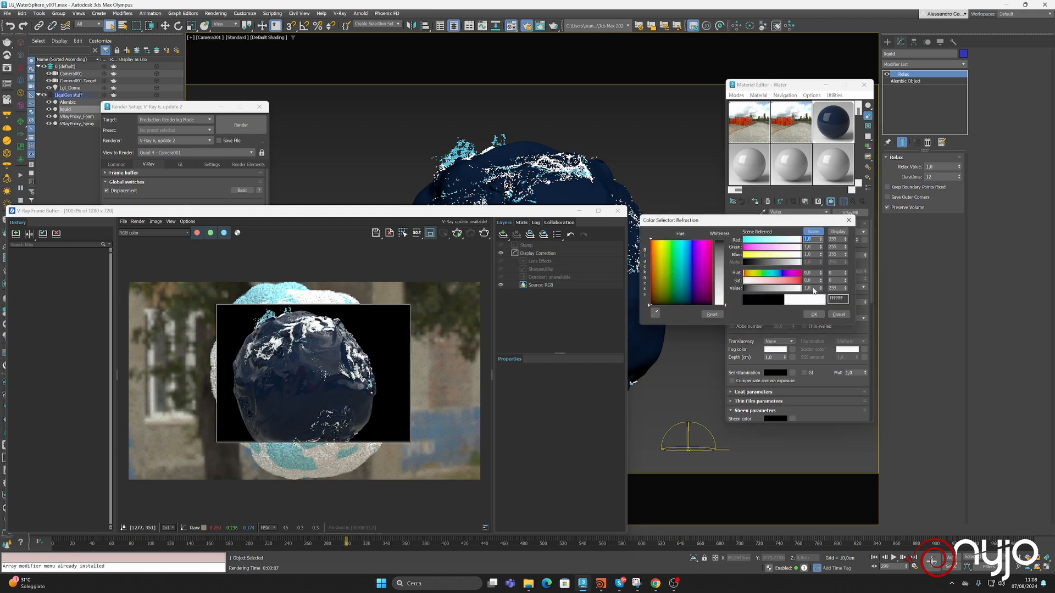
pyautogui.click(814, 314)
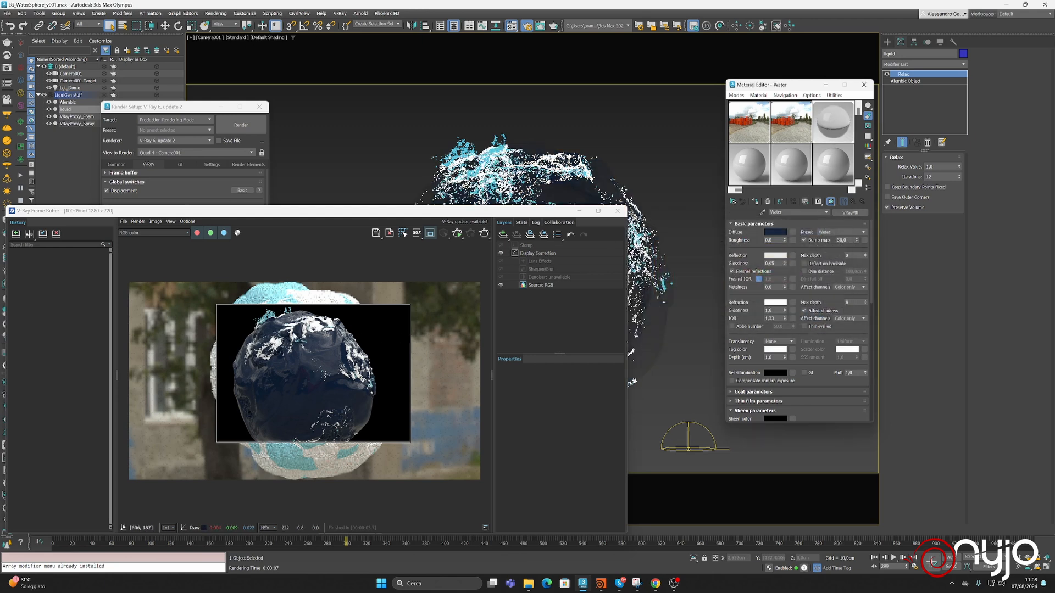
# Step: Mark a smaller render region over the sphere, set the Water material's fog colour to pale blue-green and test-render the region
pyautogui.moveTo(280, 332)
pyautogui.mouseDown()
pyautogui.moveTo(423, 417)
pyautogui.moveTo(405, 407)
pyautogui.mouseUp()
pyautogui.click(485, 235)
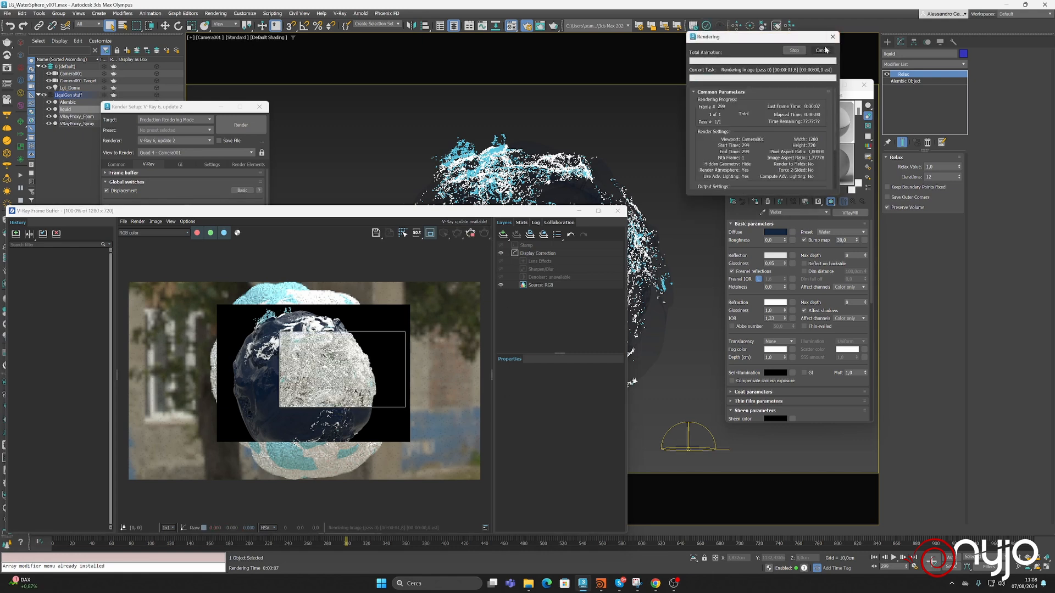
pyautogui.click(776, 350)
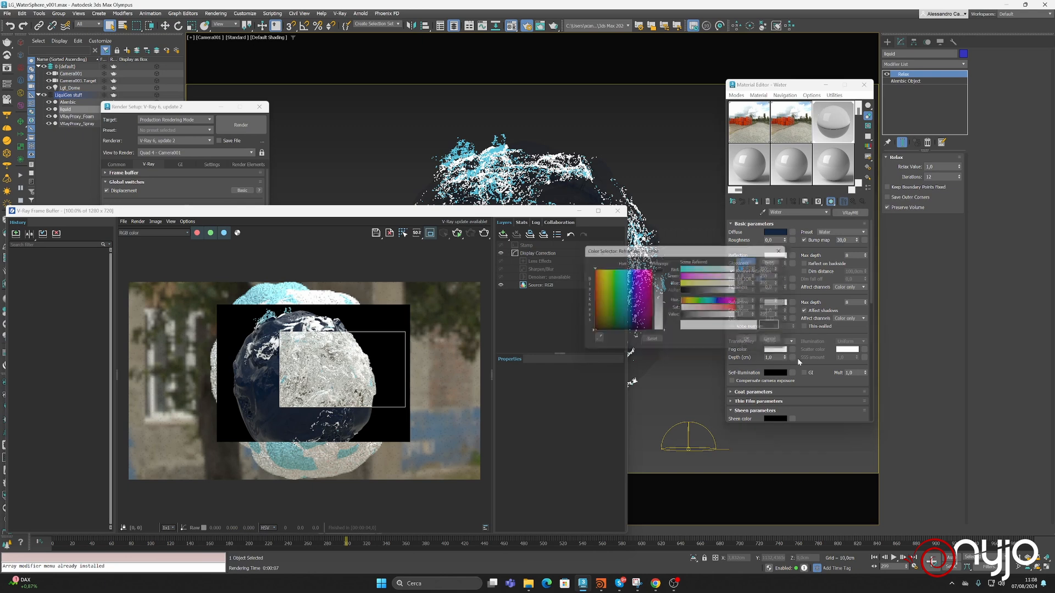
pyautogui.click(618, 304)
pyautogui.click(664, 304)
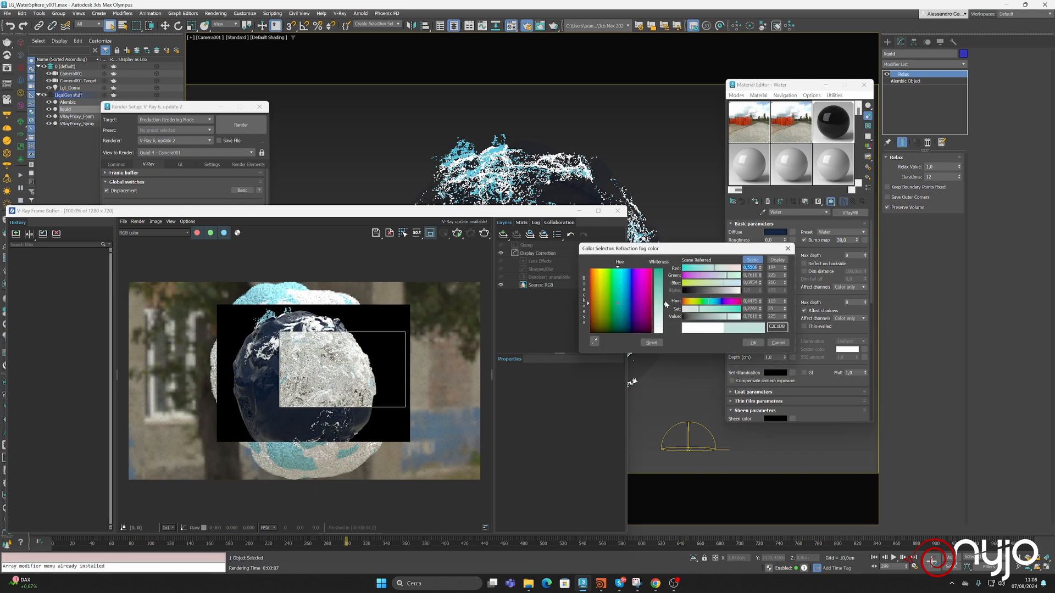
pyautogui.click(753, 343)
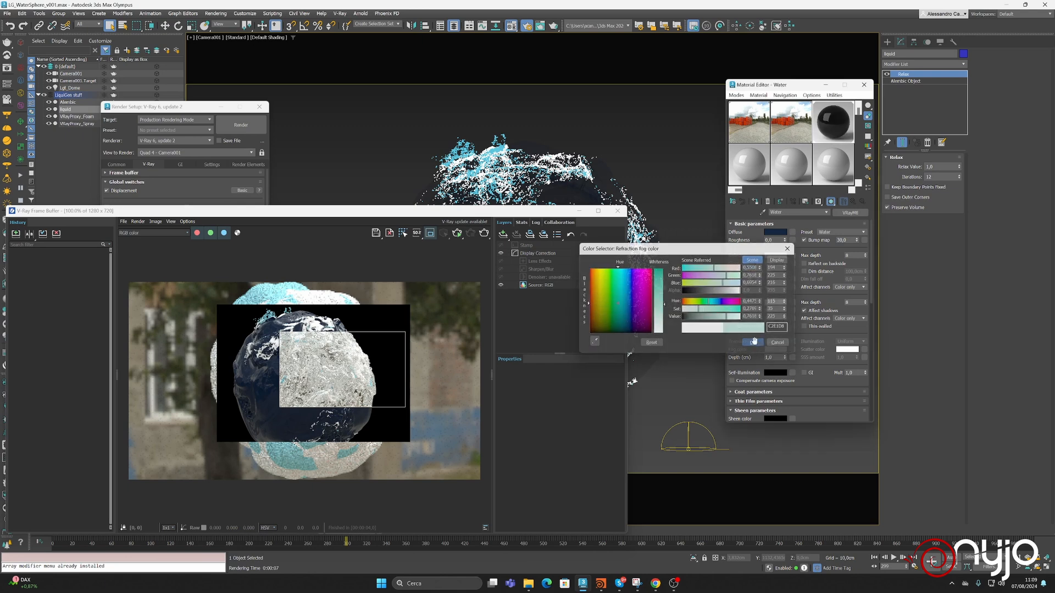
pyautogui.click(483, 234)
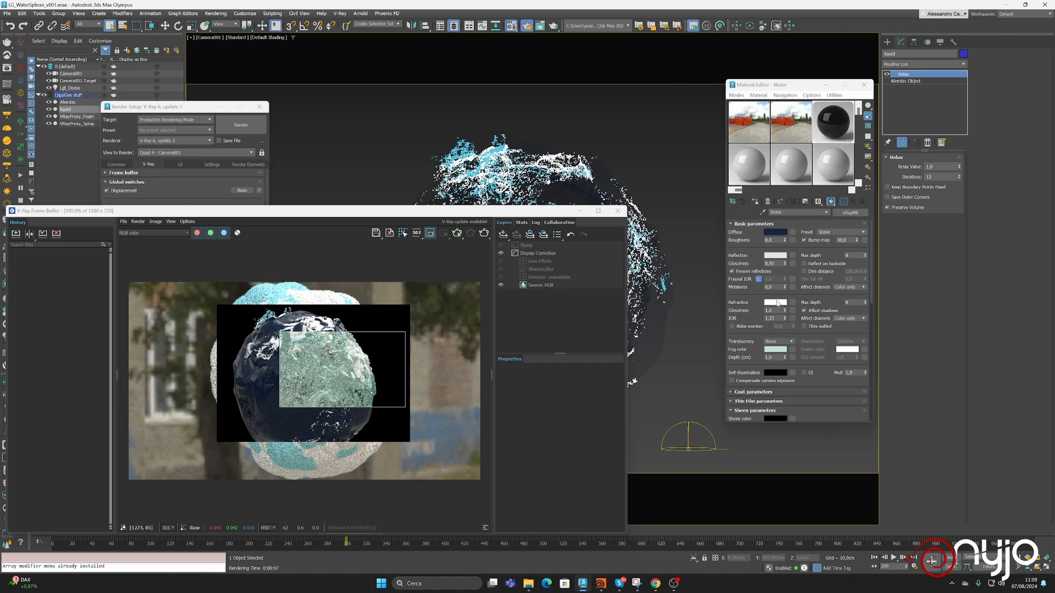
# Step: Set the Water material's fog depth to 0,2 cm and test-render the marked region
pyautogui.click(777, 303)
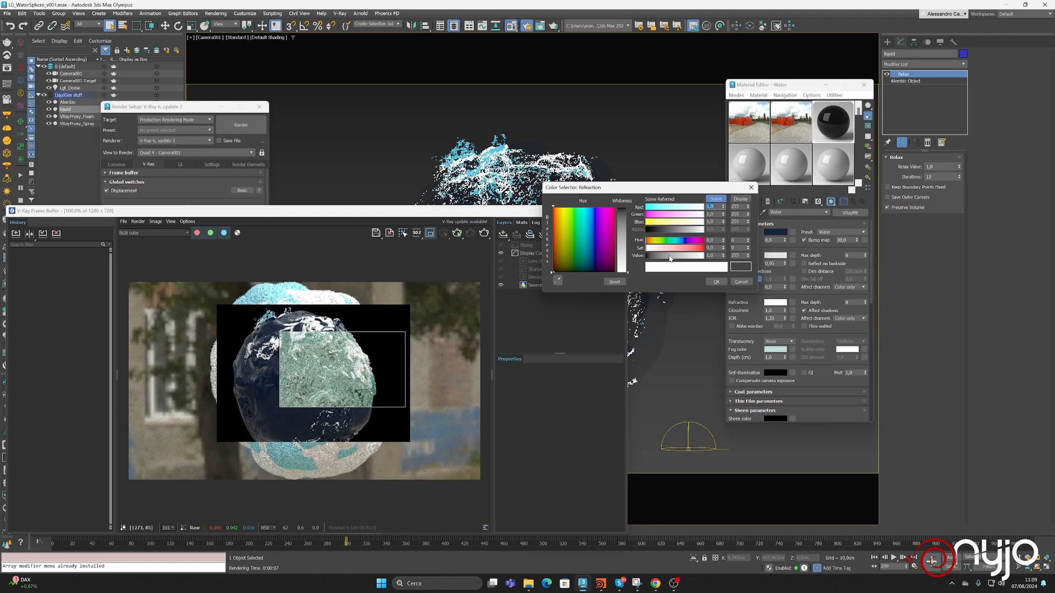
pyautogui.click(740, 282)
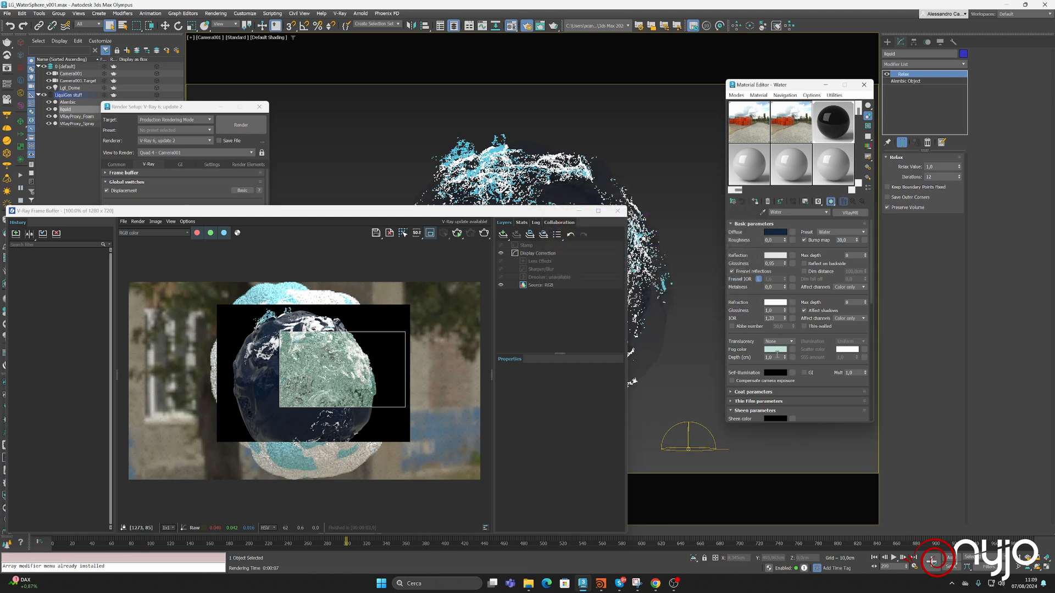
pyautogui.doubleClick(776, 357)
pyautogui.click(482, 234)
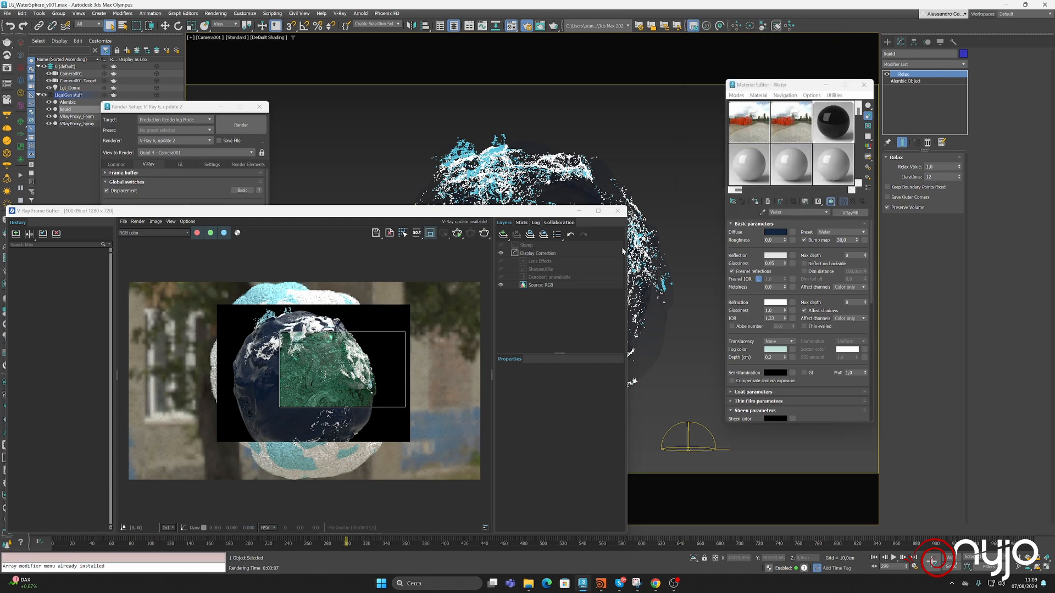
# Step: Shift the Water material's pale green fog colour slightly towards blue
pyautogui.click(778, 350)
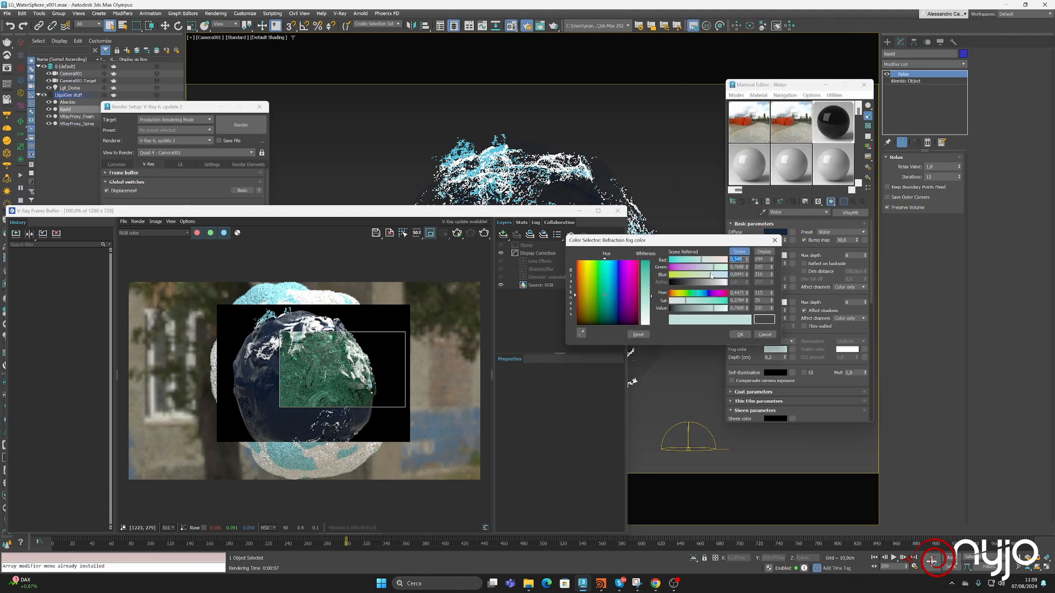
pyautogui.moveTo(711, 276); pyautogui.dragTo(712, 278)
pyautogui.click(740, 335)
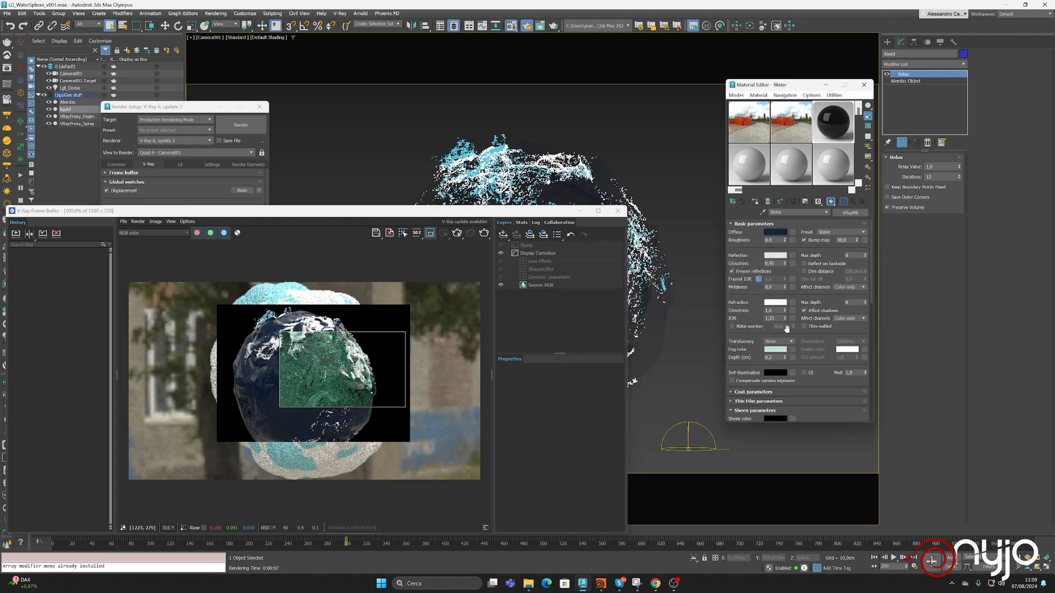
# Step: Try a mid-grey refraction colour, display value 179, on the Water material with a test render of the marked region
pyautogui.click(780, 303)
pyautogui.moveTo(709, 261); pyautogui.dragTo(691, 264)
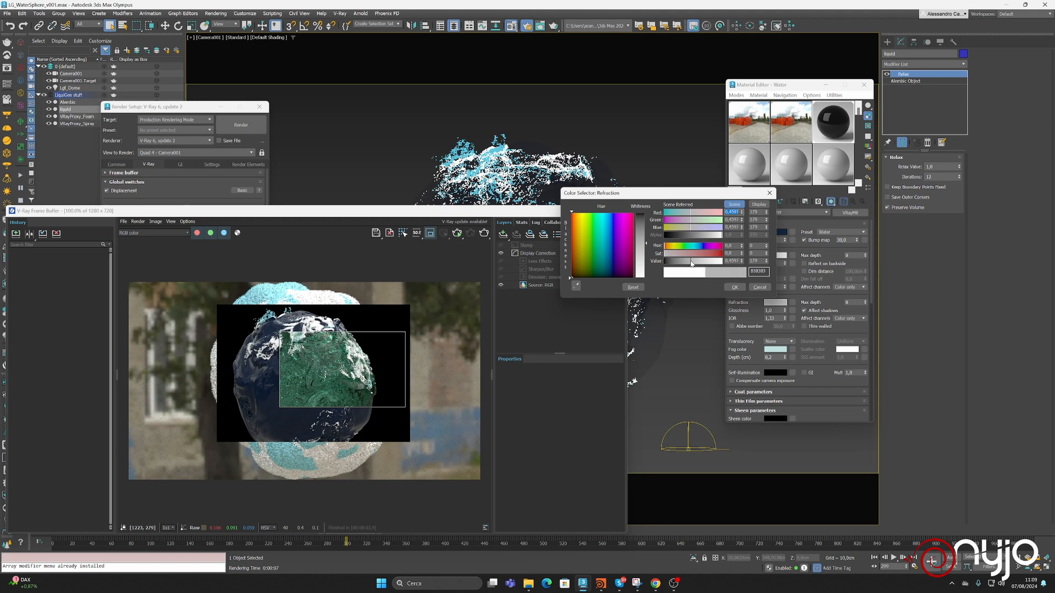
pyautogui.click(734, 287)
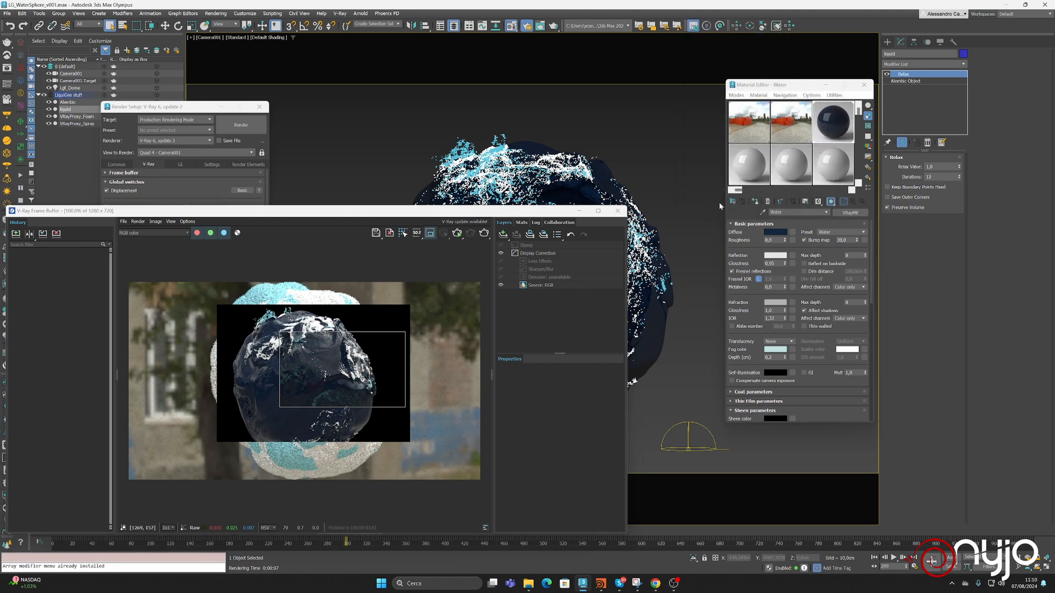
# Step: Try a light grey refraction colour, display value 214, on the Water material with a test render of the marked region
pyautogui.click(771, 306)
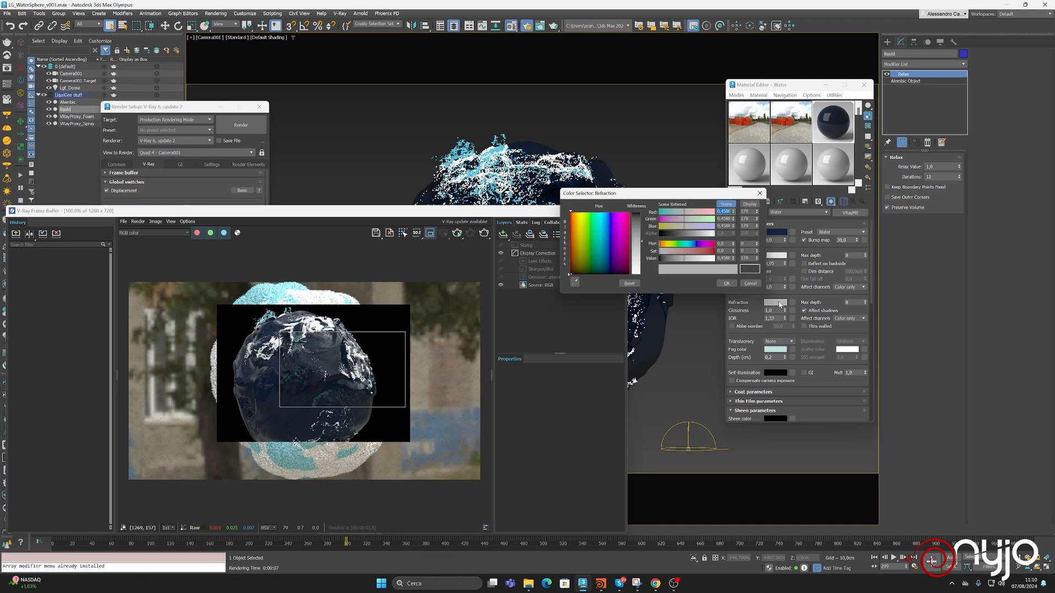
pyautogui.moveTo(695, 262); pyautogui.dragTo(700, 264)
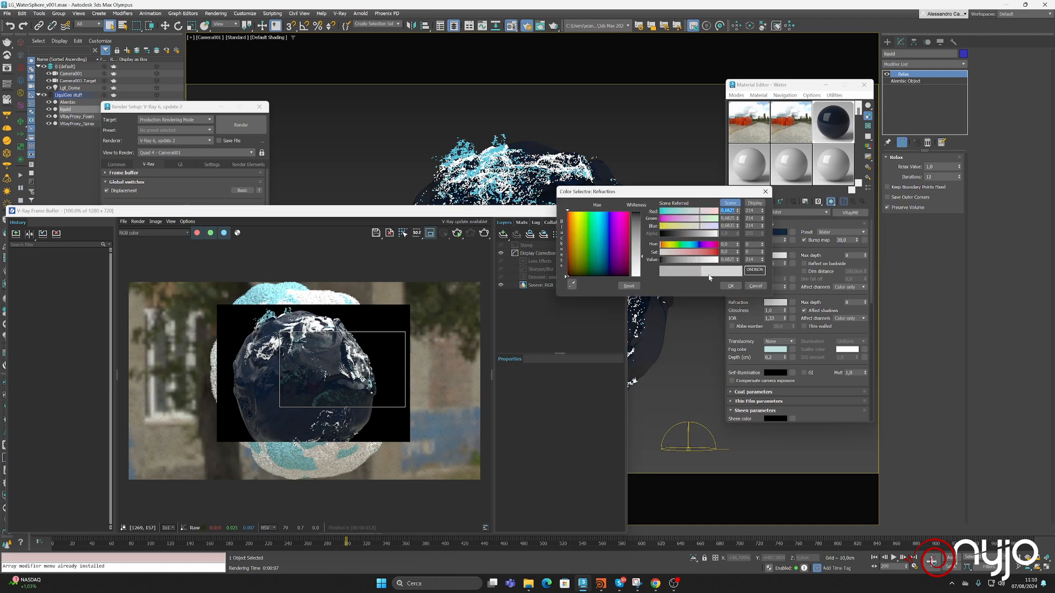
pyautogui.click(730, 285)
pyautogui.click(486, 233)
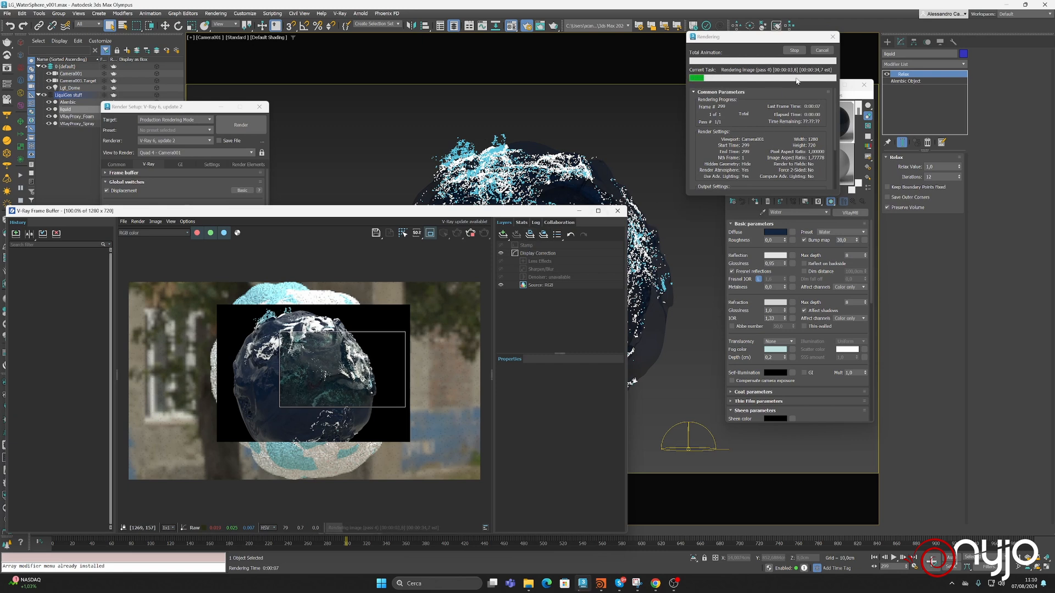
pyautogui.click(823, 51)
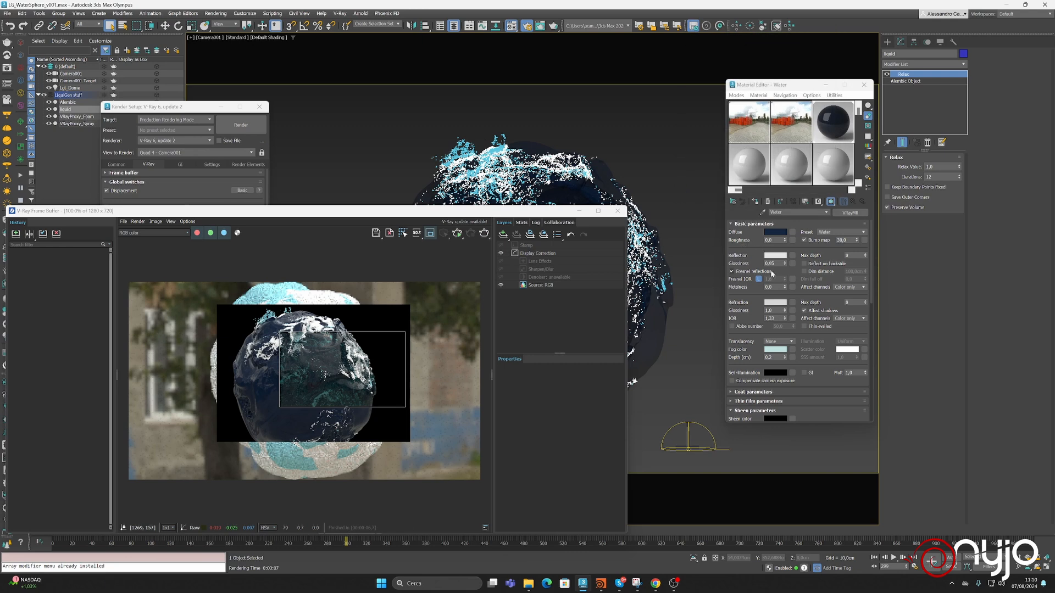
# Step: Brighten the Water material's refraction colour slightly, set its refraction glossiness to 0,85 and test-render the marked region
pyautogui.click(772, 302)
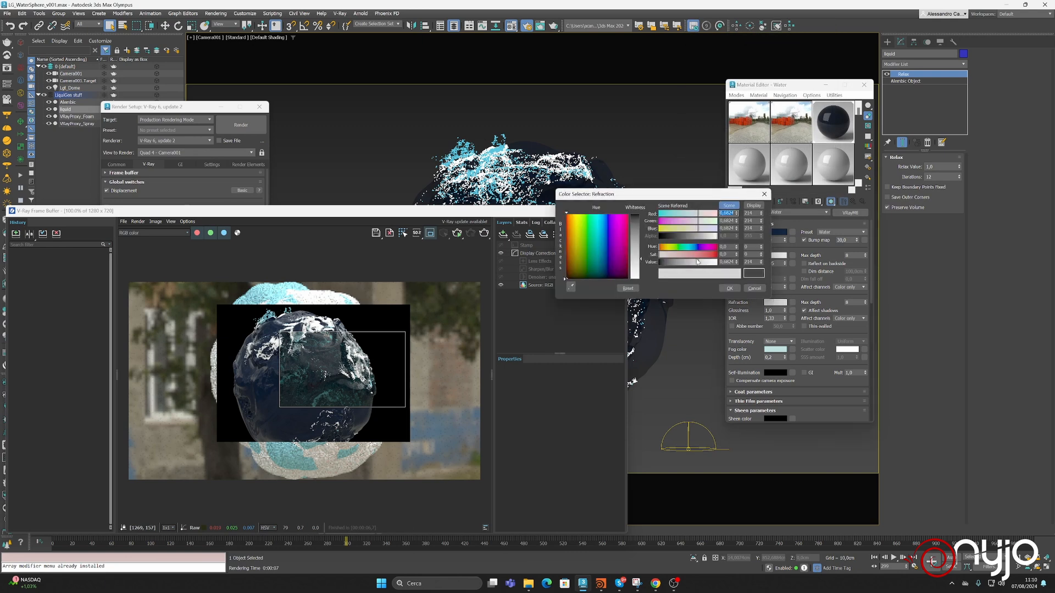
pyautogui.moveTo(697, 262); pyautogui.dragTo(703, 265)
pyautogui.click(728, 288)
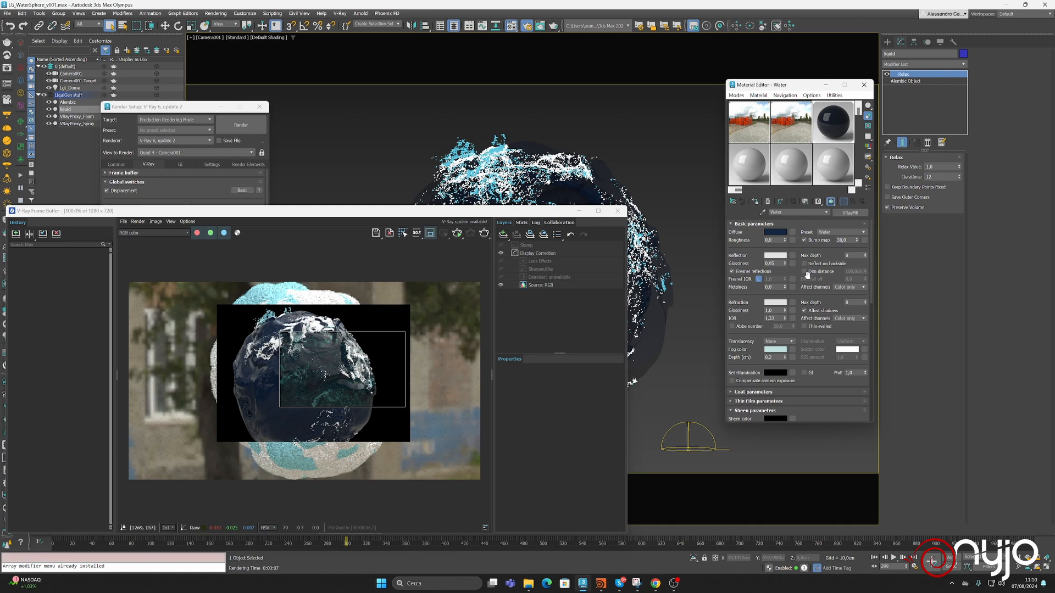
pyautogui.doubleClick(779, 311)
pyautogui.click(484, 233)
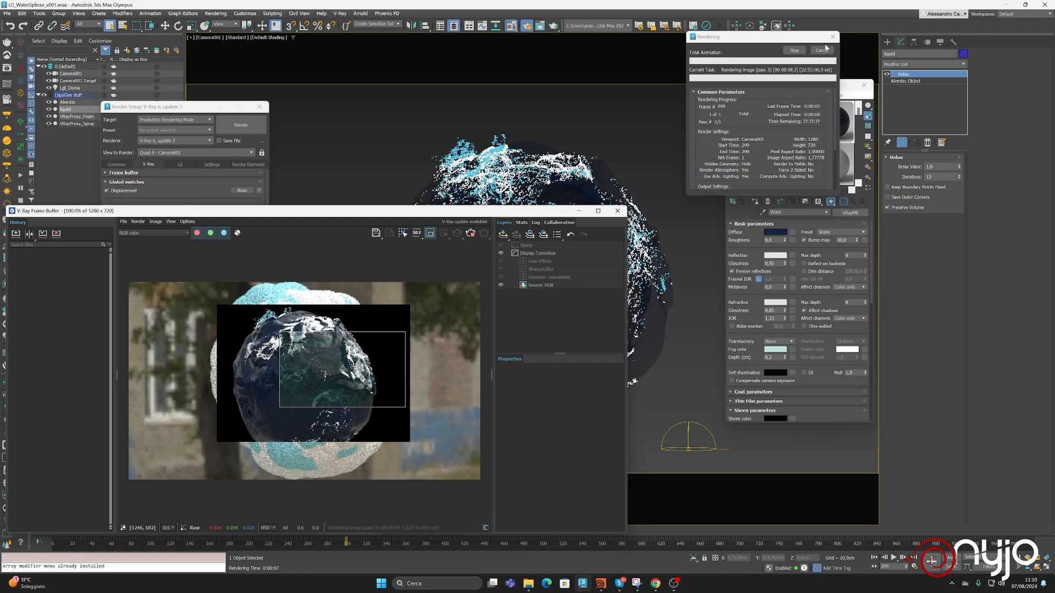
# Step: Convert the Foam material to VRayMtl, assign it to VRayProxy_Foam and VRayProxy_Spray, and test-render a larger region of the sphere
pyautogui.moveTo(253, 304); pyautogui.dragTo(406, 416)
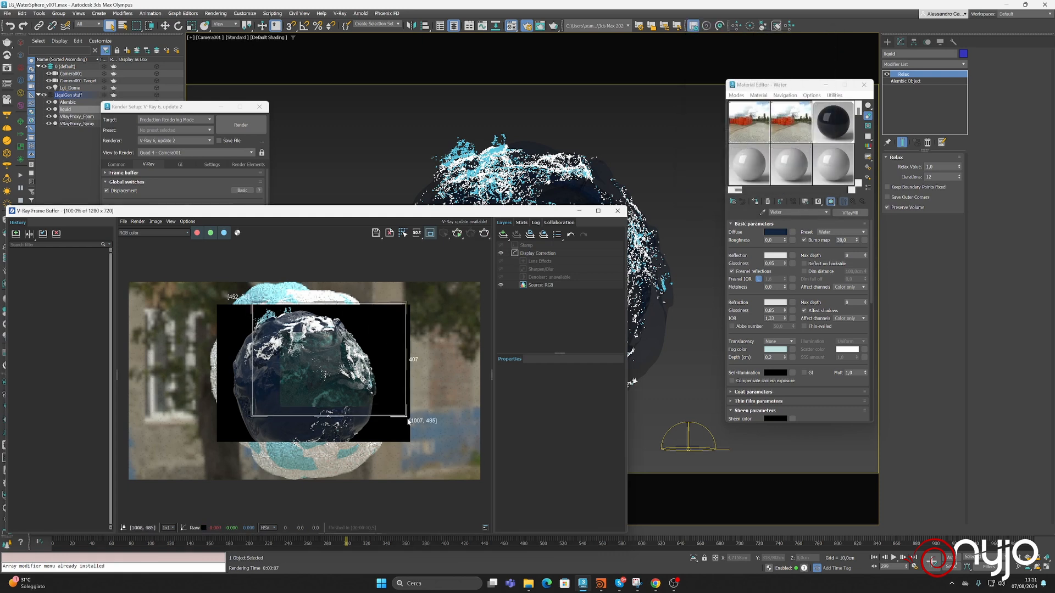
pyautogui.click(747, 173)
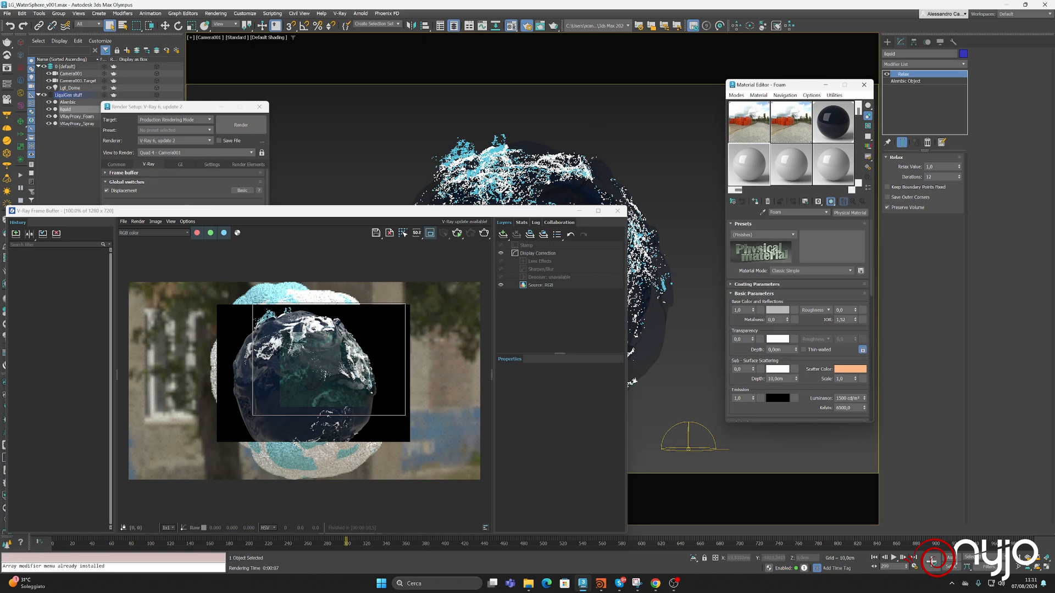
pyautogui.click(77, 118)
pyautogui.keyDown('ctrl'); pyautogui.click(79, 124); pyautogui.keyUp('ctrl')
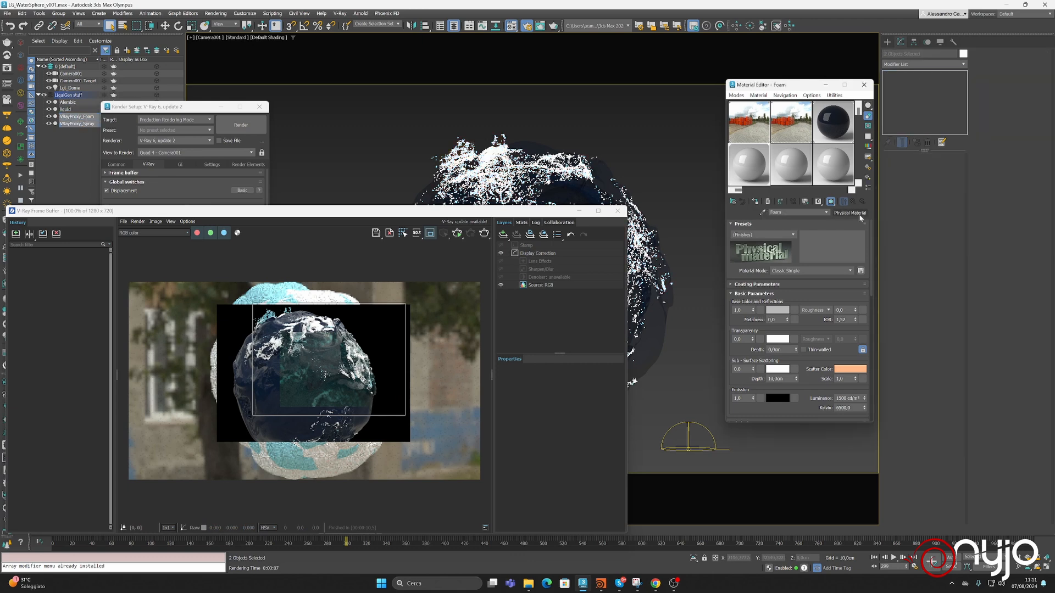
pyautogui.click(844, 215)
pyautogui.doubleClick(413, 275)
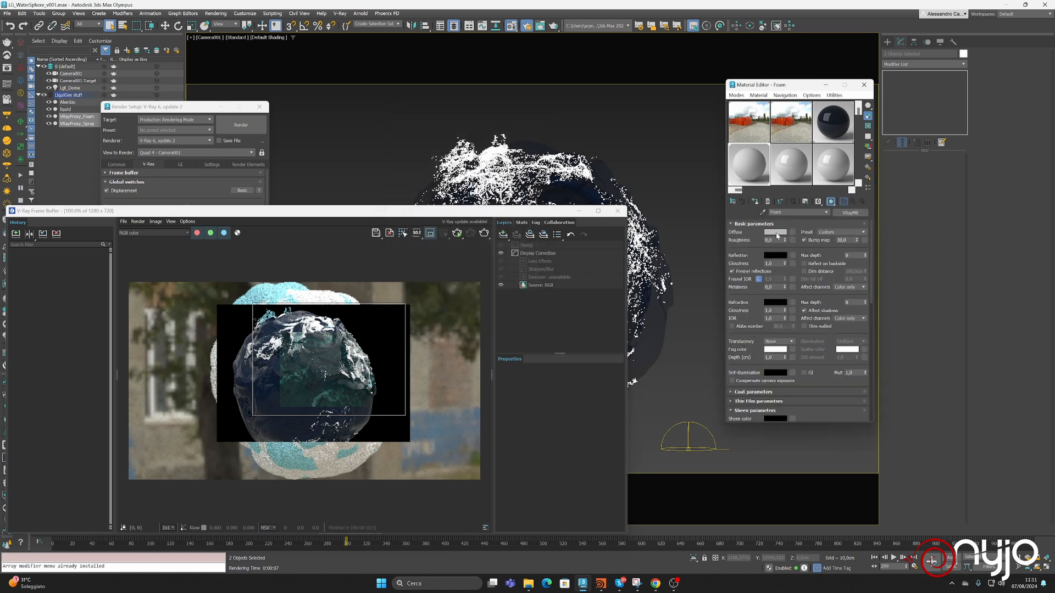
pyautogui.click(485, 234)
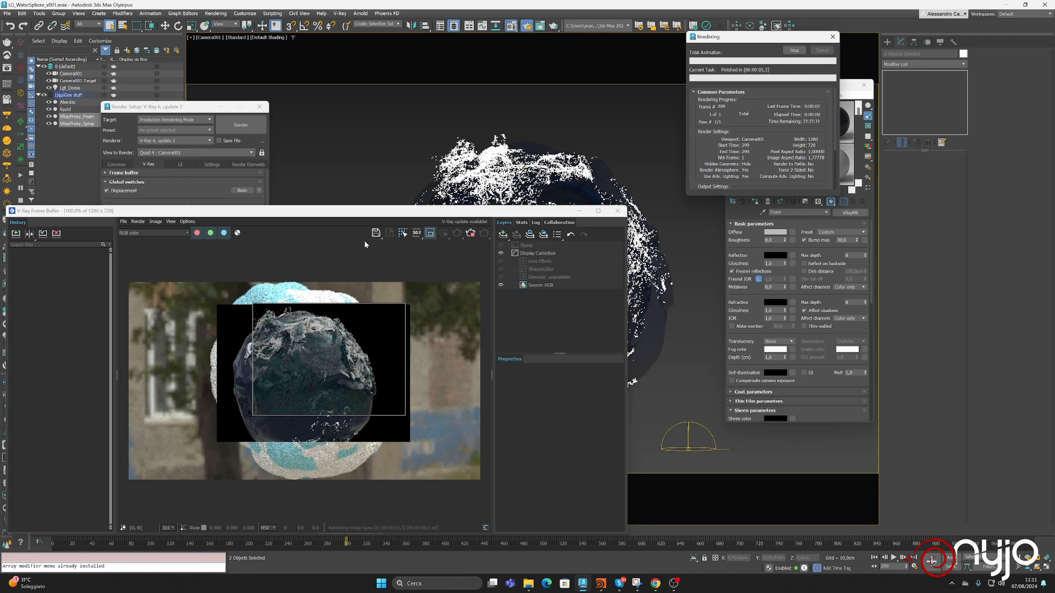
# Step: Mark a render region around the foam on the sphere's upper part and examine the foam particles up close
pyautogui.moveTo(254, 308); pyautogui.dragTo(344, 358)
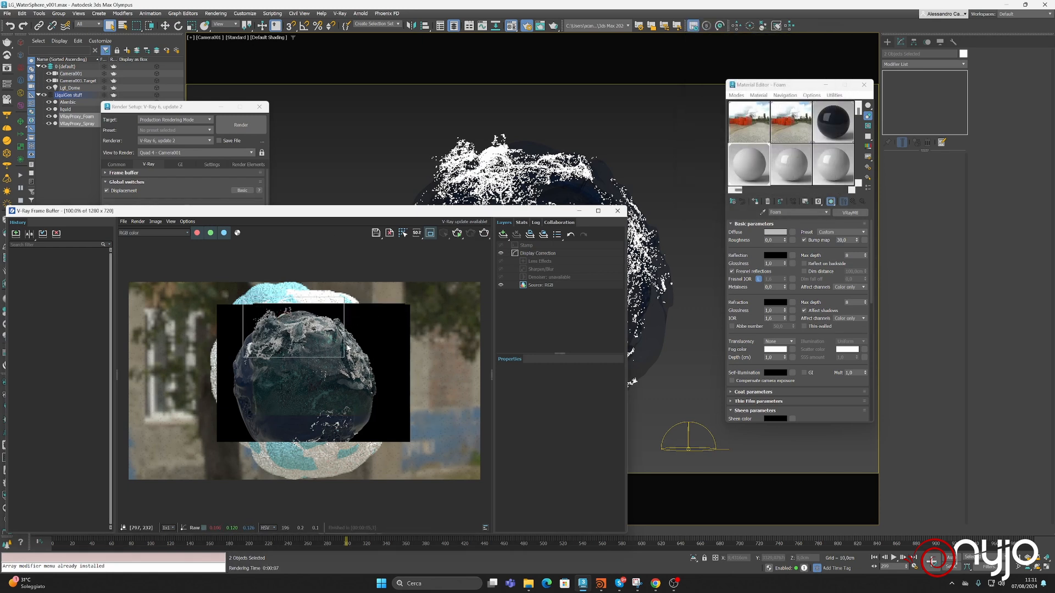
pyautogui.scroll(1, 303, 325)
pyautogui.moveTo(302, 329); pyautogui.dragTo(328, 341, button='middle')
pyautogui.scroll(1, 329, 352)
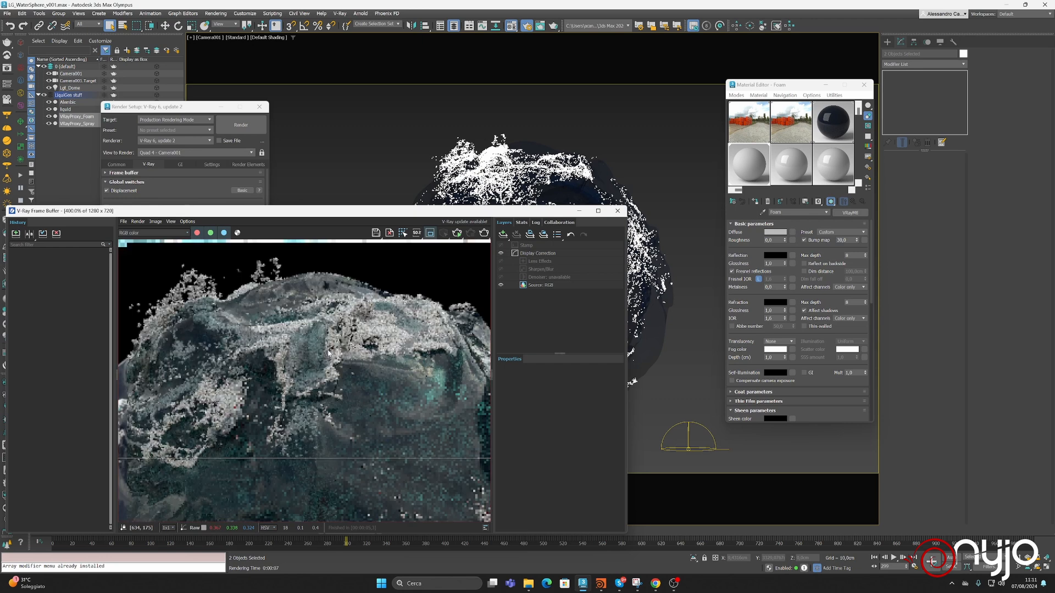
pyautogui.scroll(-1, 329, 353)
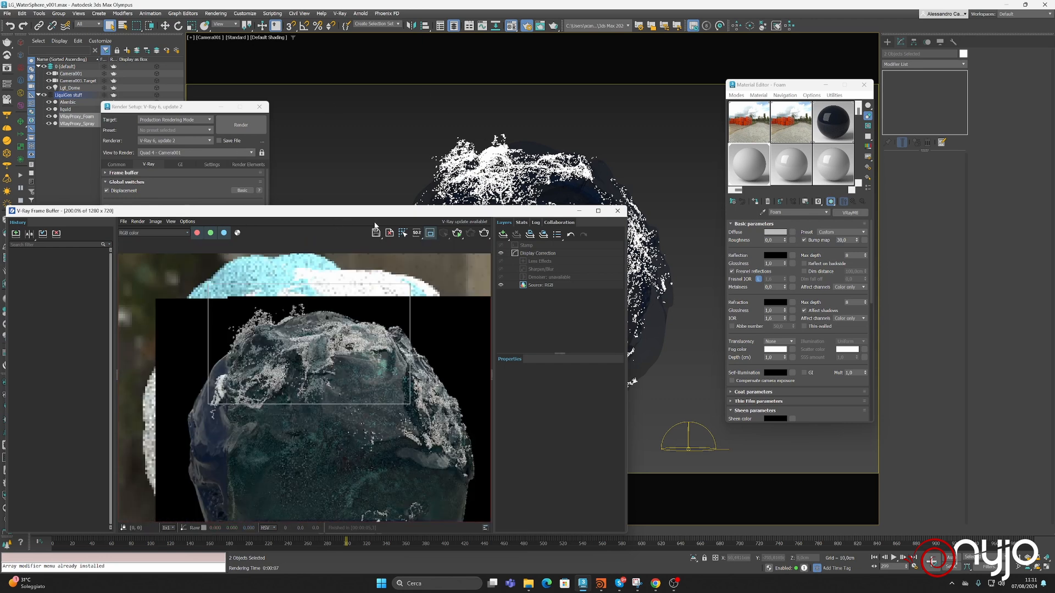
# Step: Try a particle width multiplier of 0,0075 on VRayProxy_Foam and VRayProxy_Spray with a test render of the marked region
pyautogui.click(77, 117)
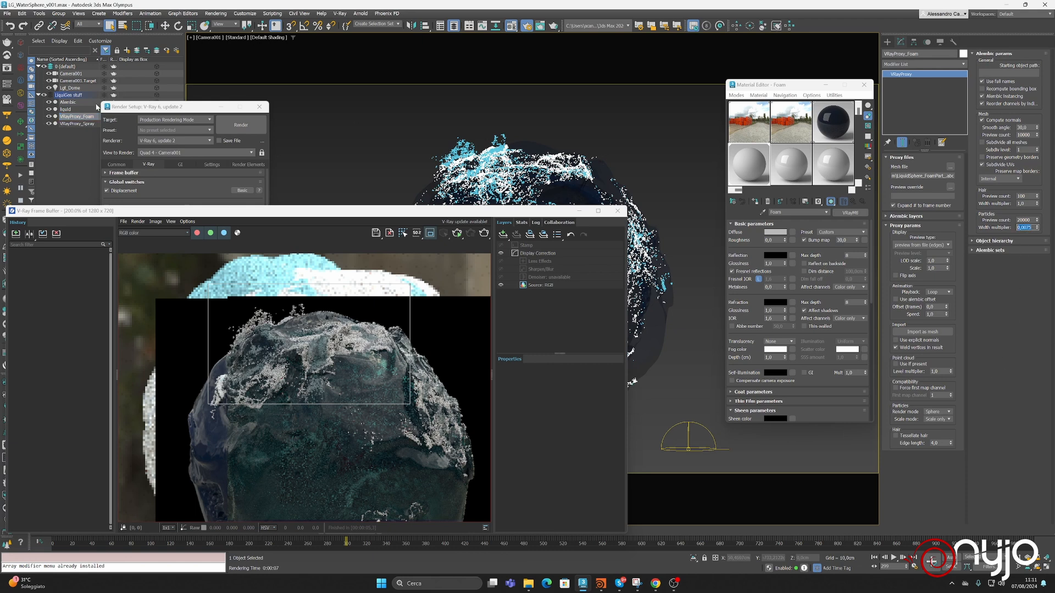
pyautogui.click(77, 124)
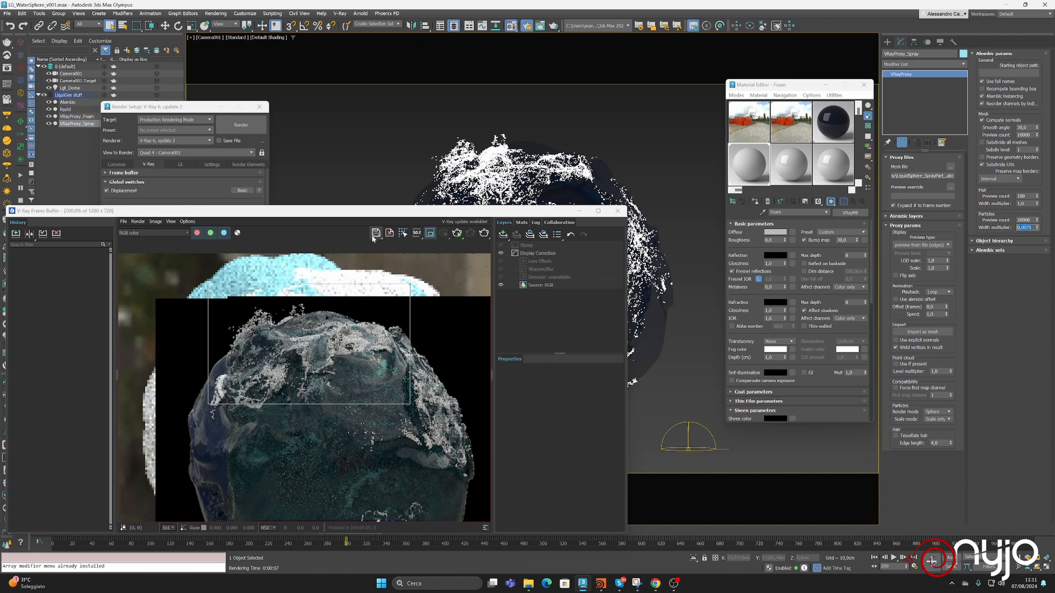
pyautogui.click(485, 233)
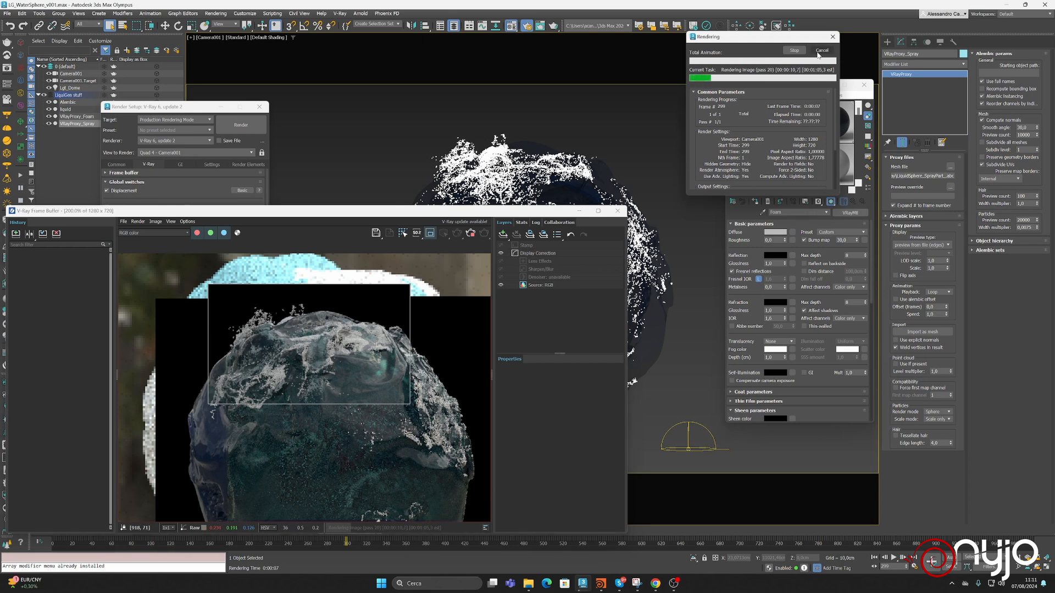
pyautogui.click(823, 50)
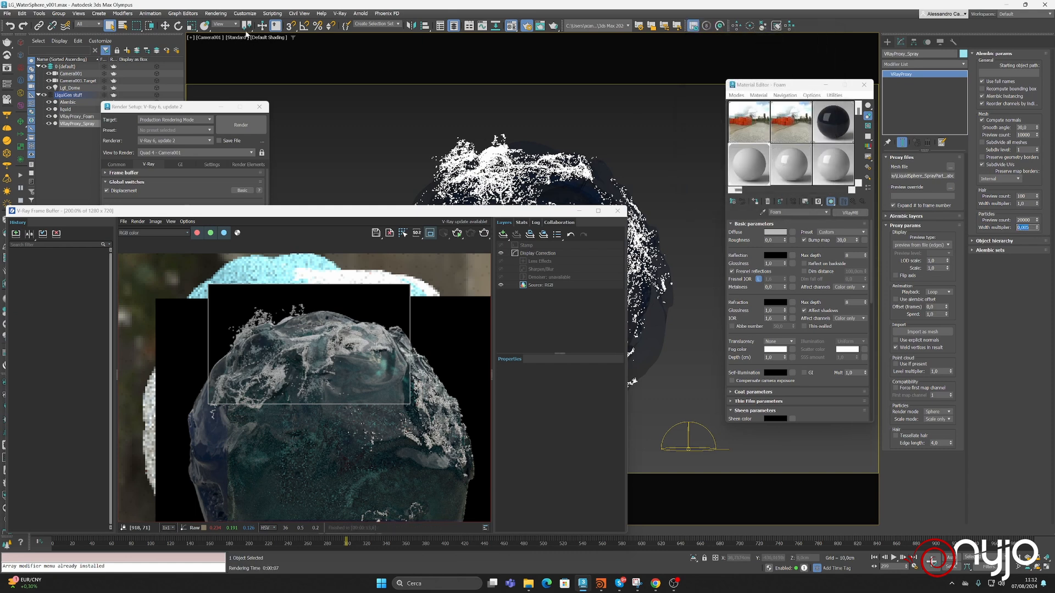
# Step: Set the particle width multiplier of VRayProxy_Spray and VRayProxy_Foam to 0,005 and test-render the marked region
pyautogui.click(80, 117)
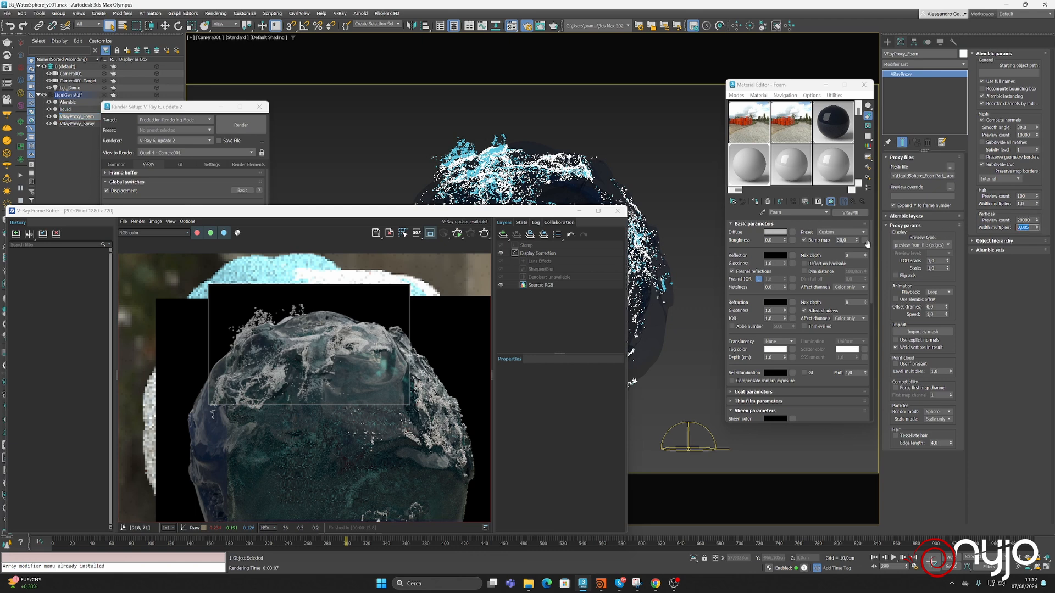
pyautogui.click(483, 234)
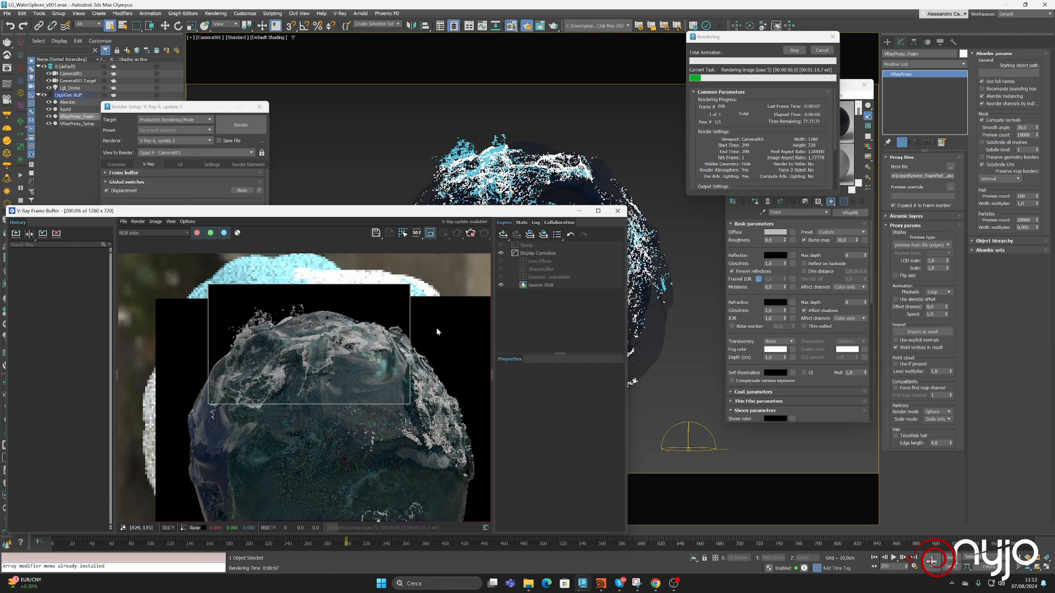
pyautogui.click(821, 51)
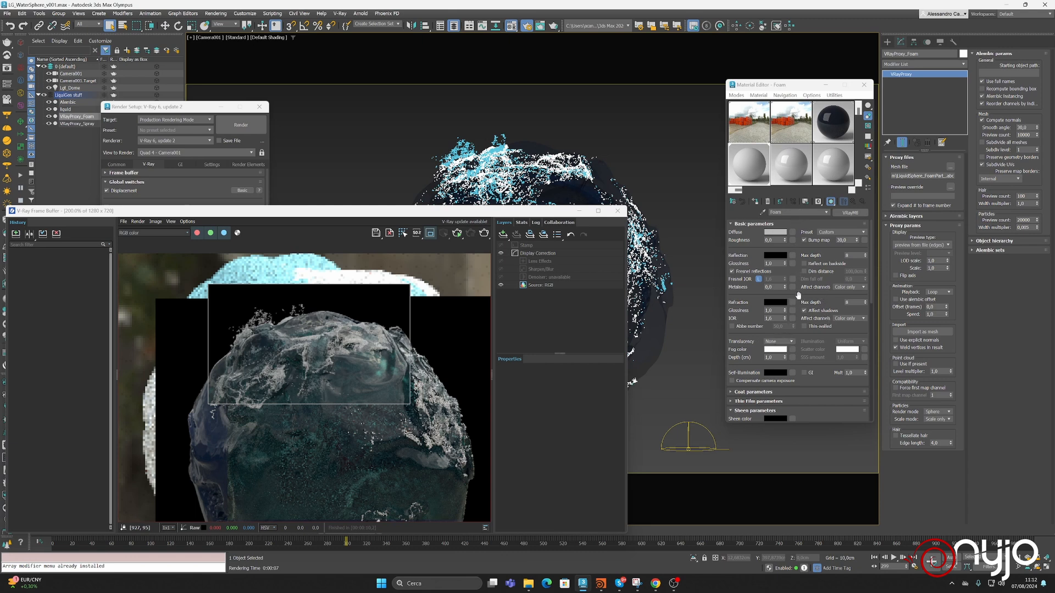
# Step: Set the Foam material's reflection colour to a mid grey with display value 140 and its reflection glossiness to 0,8
pyautogui.click(784, 256)
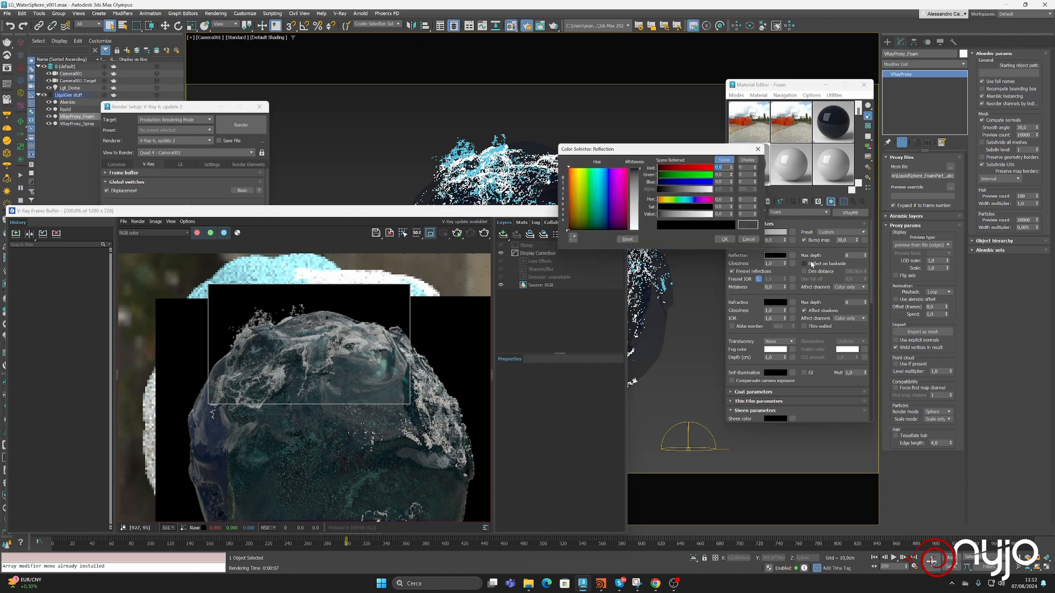
pyautogui.moveTo(659, 216); pyautogui.dragTo(675, 222)
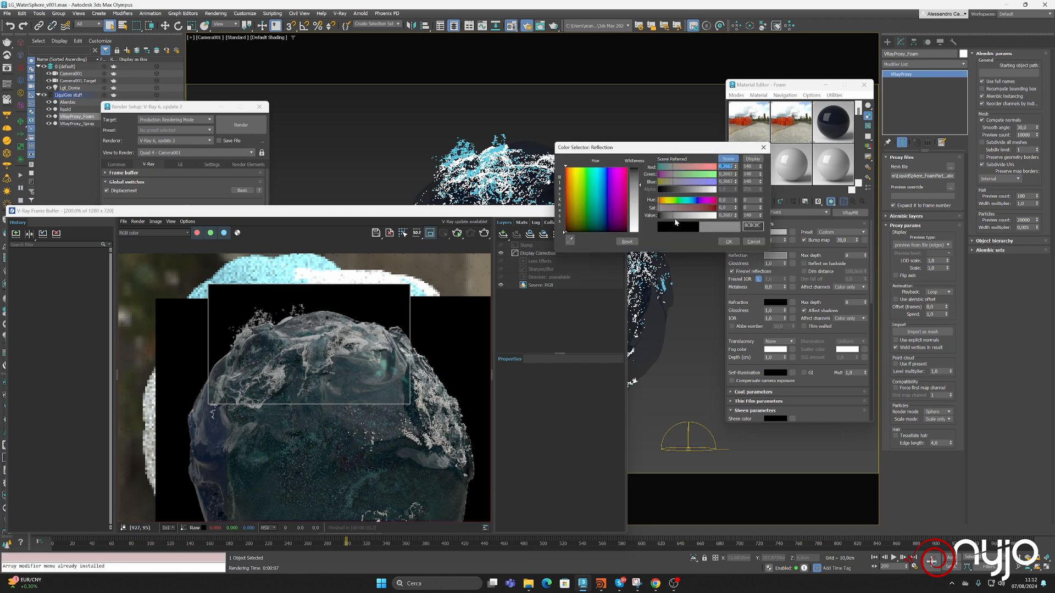
pyautogui.click(729, 242)
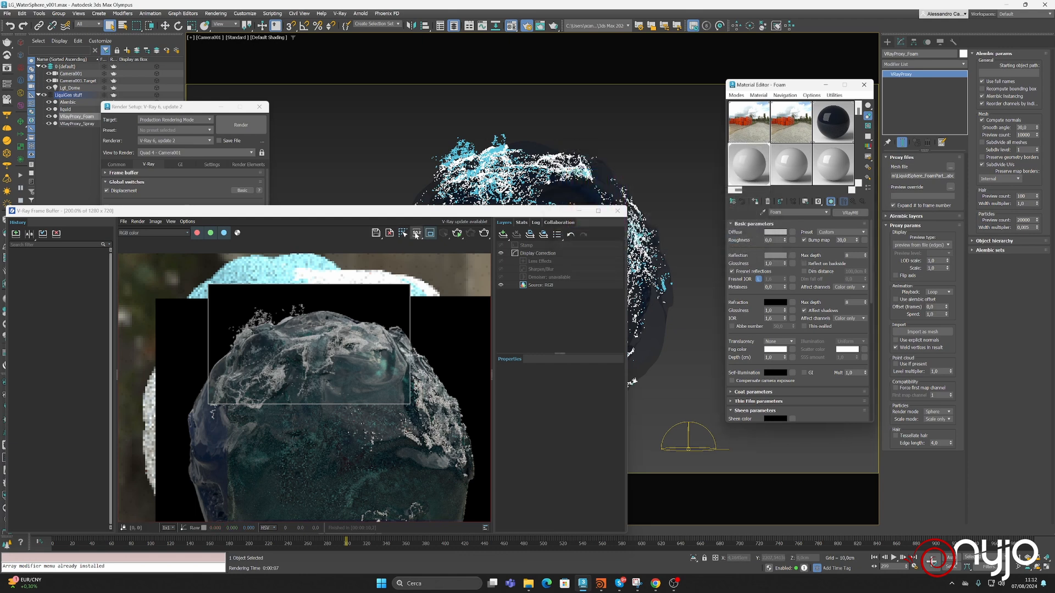
pyautogui.doubleClick(779, 264)
pyautogui.write('0,8')
# Step: Test-render the marked region and examine the foam with its reflective material, ending the render early
pyautogui.click(483, 232)
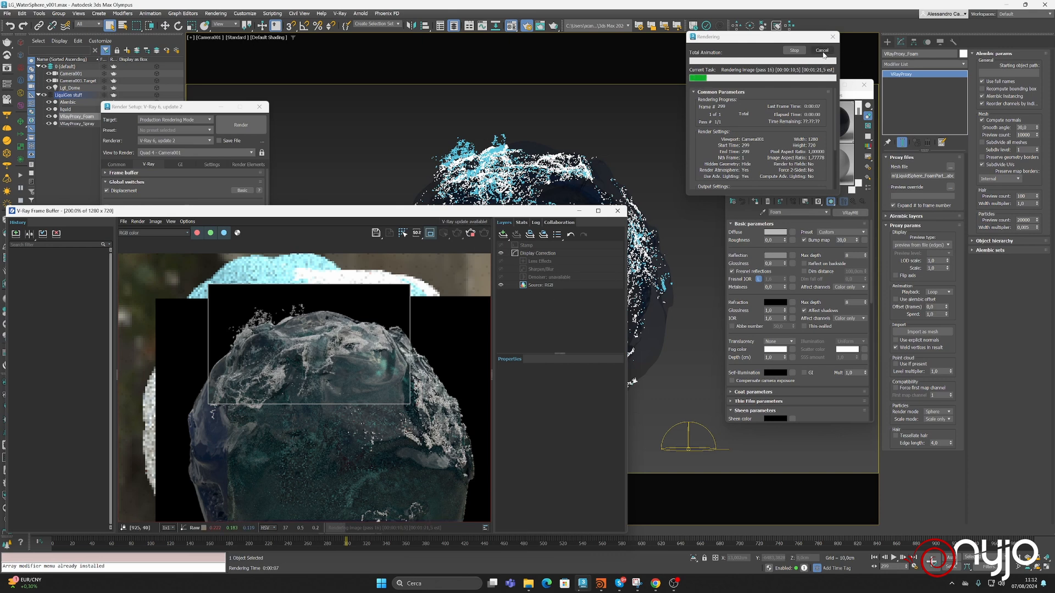
pyautogui.scroll(-2, 296, 347)
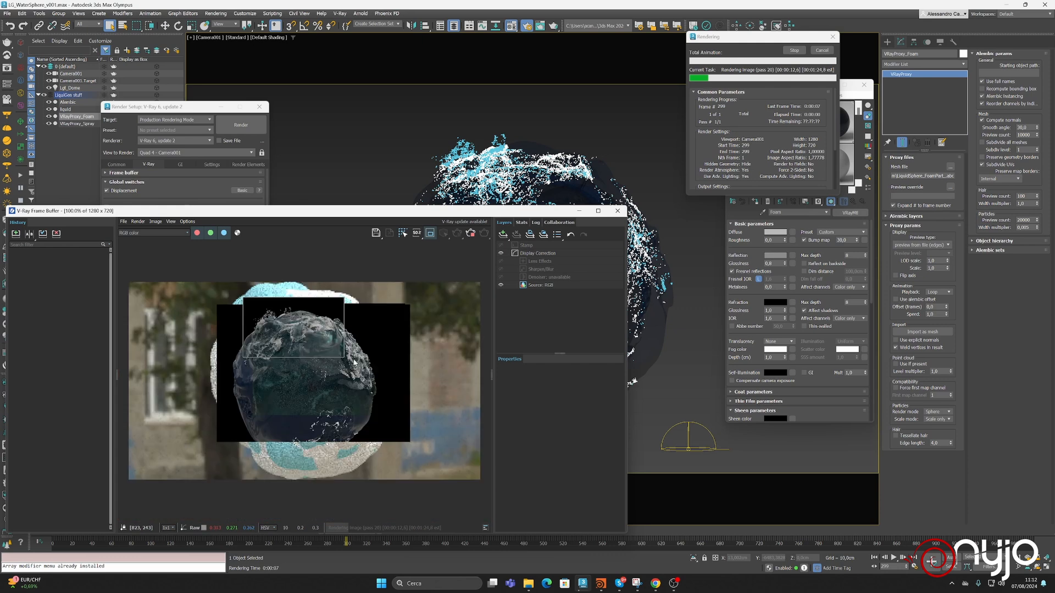
pyautogui.scroll(2, 296, 348)
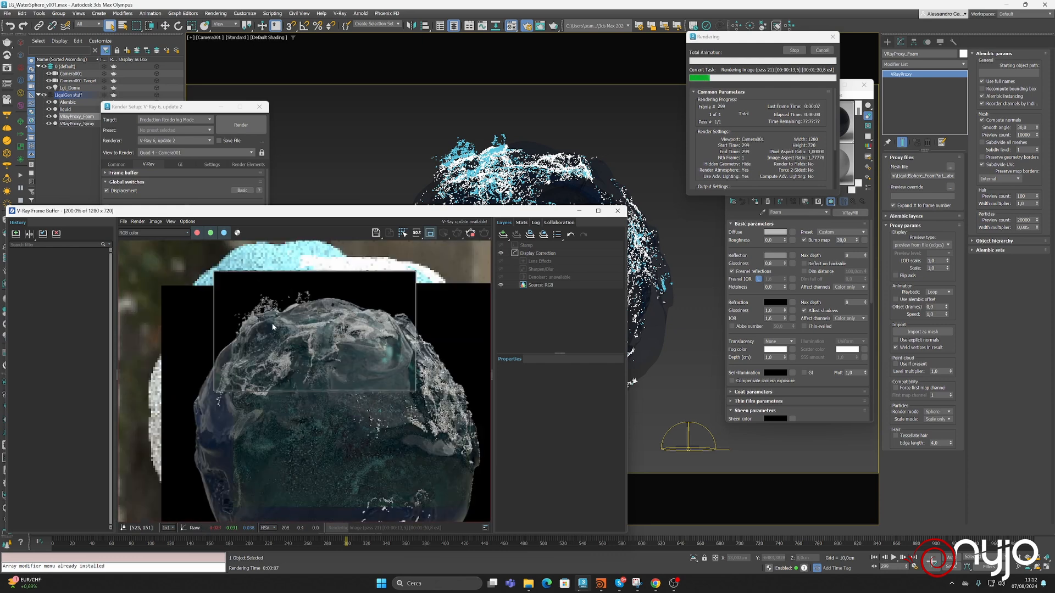
pyautogui.click(822, 50)
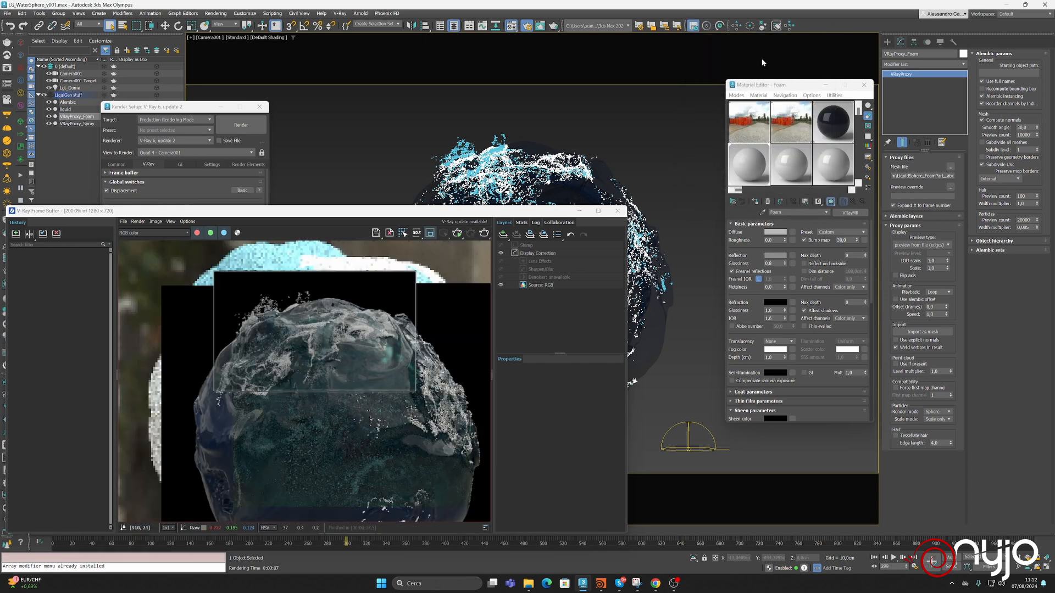
# Step: Add a VRayLight to the scene near the sphere's base and make it a Plane light
pyautogui.click(579, 211)
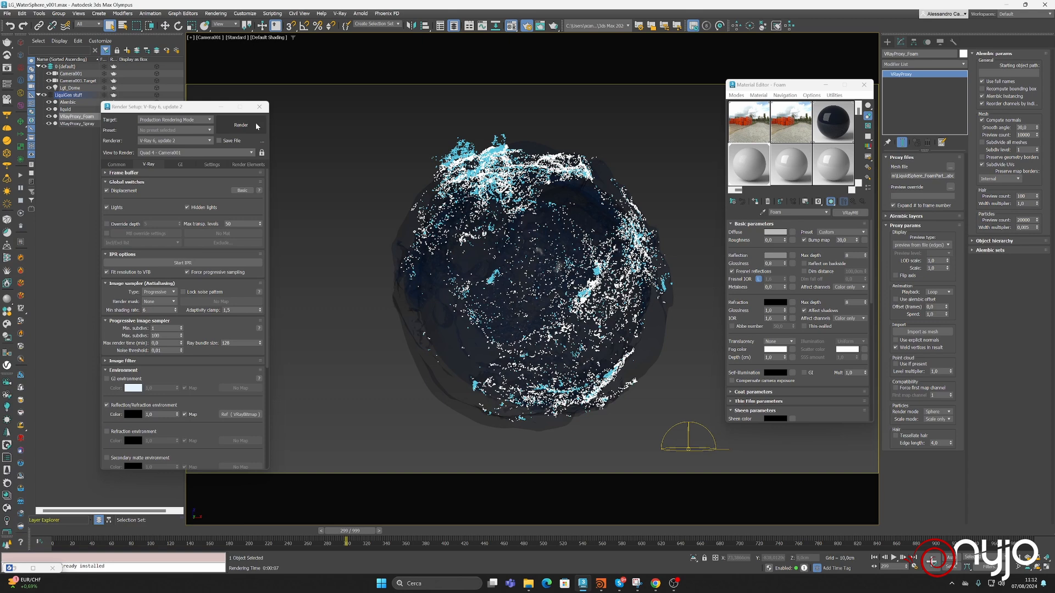
pyautogui.click(221, 107)
pyautogui.click(887, 42)
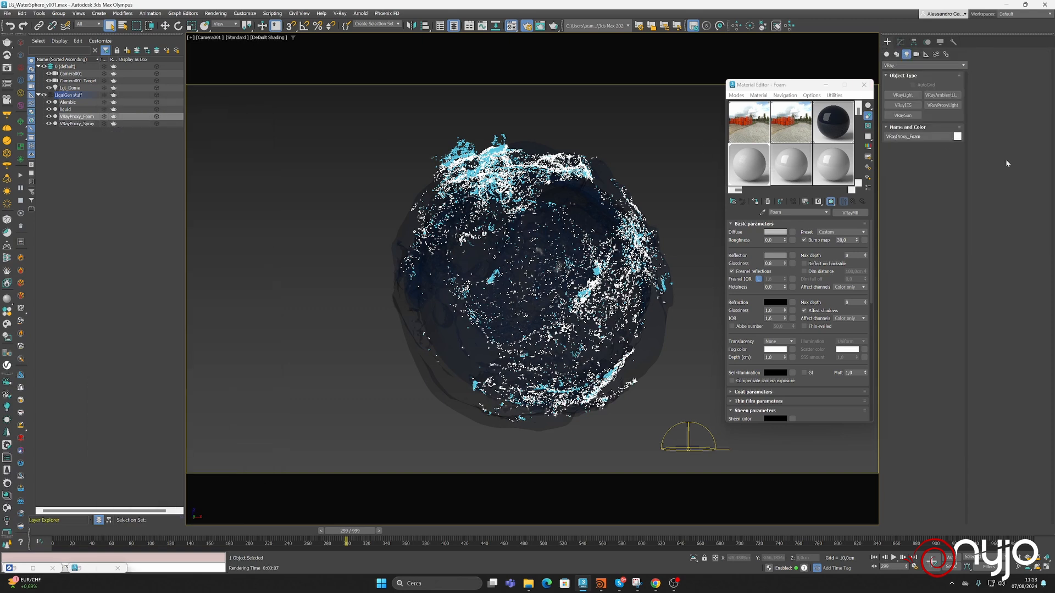
pyautogui.click(911, 98)
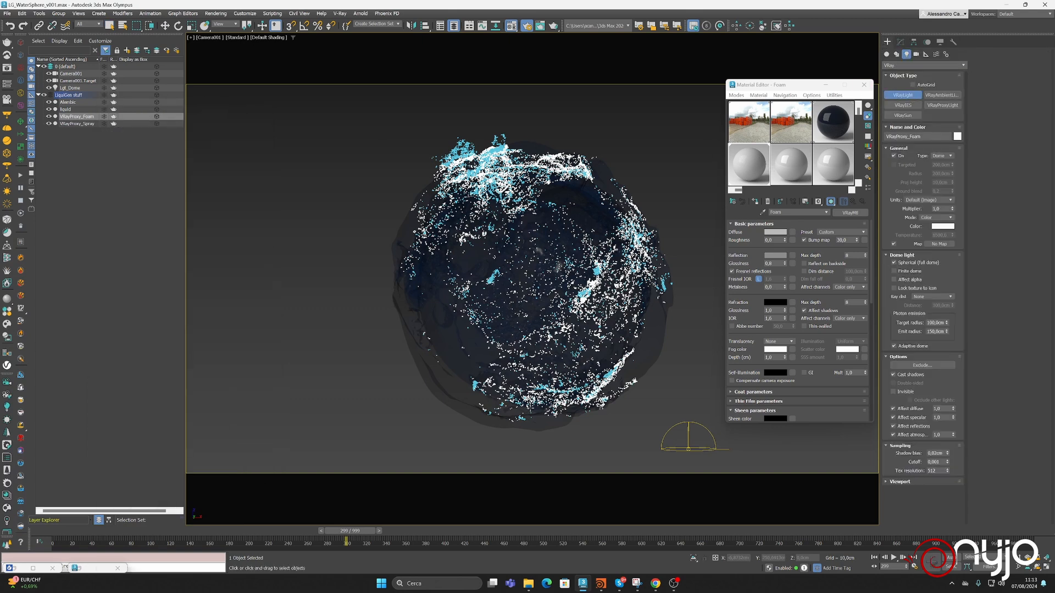
pyautogui.click(468, 434)
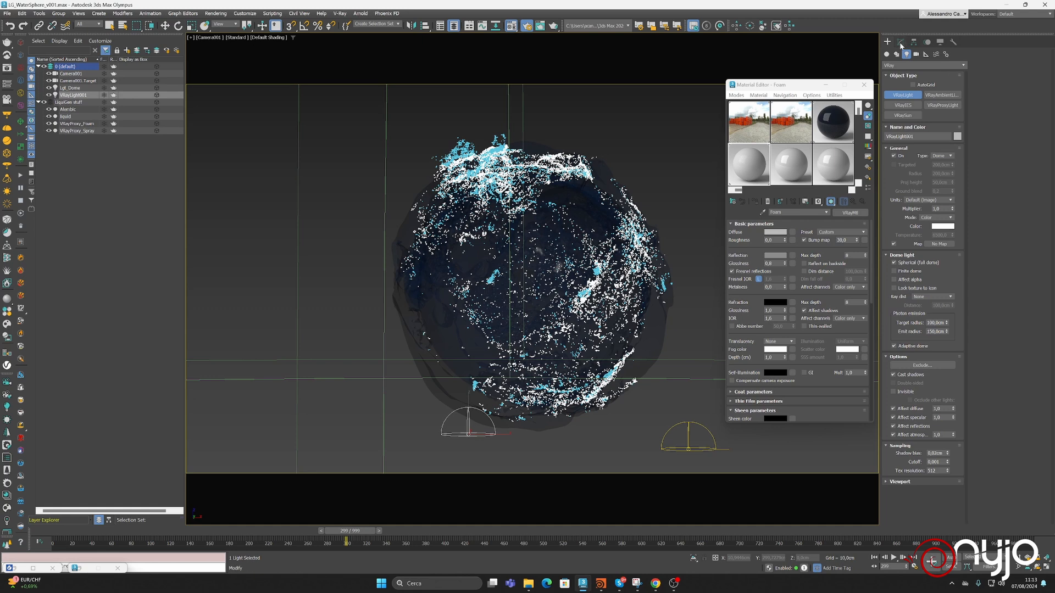
pyautogui.click(900, 42)
pyautogui.click(941, 165)
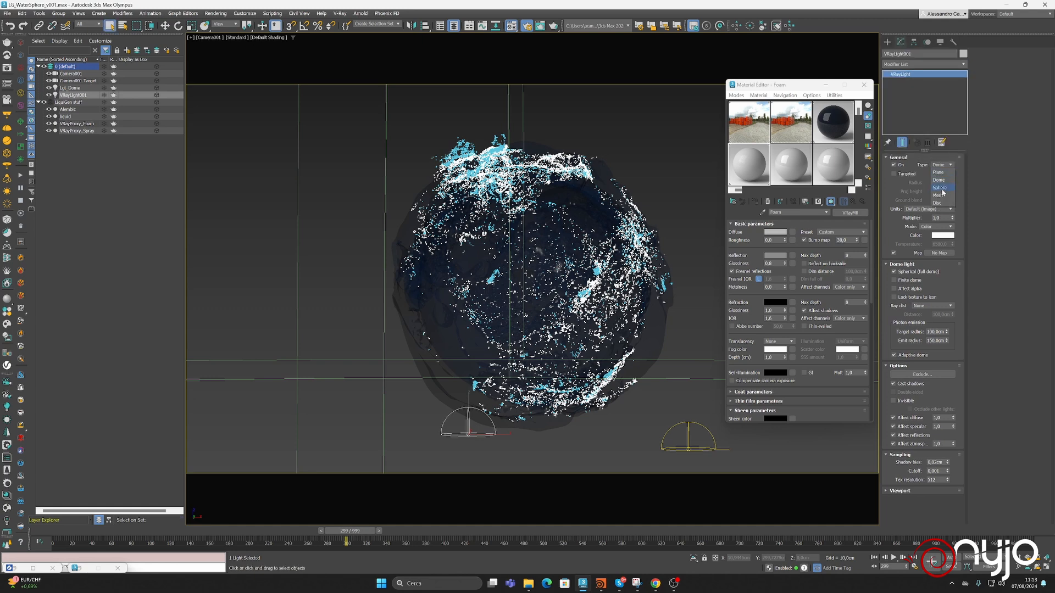
pyautogui.click(947, 173)
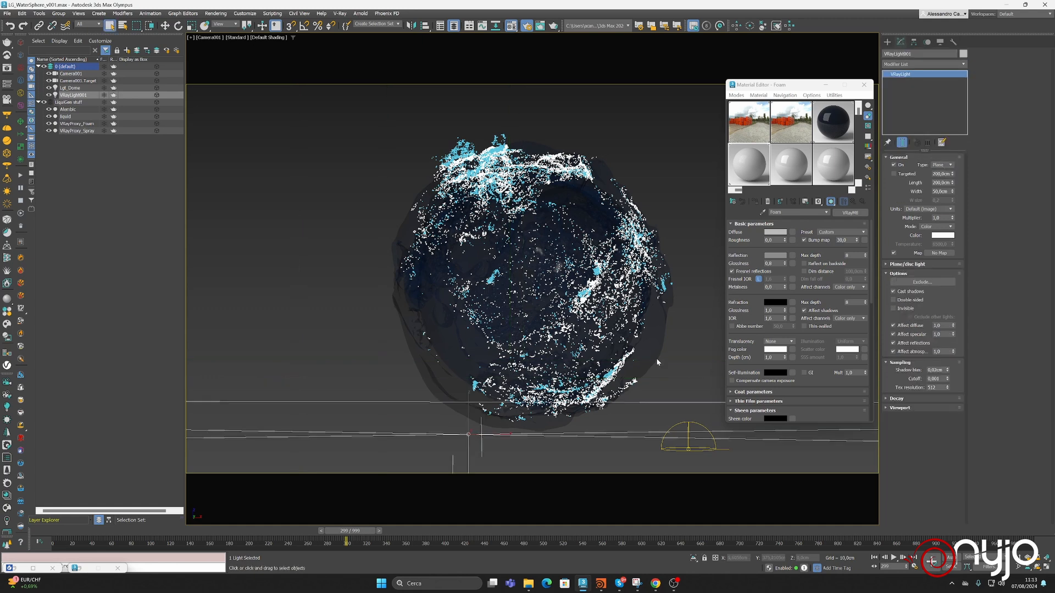
# Step: Move the plane light in the top and left views so that it hangs over the sphere
pyautogui.click(1039, 564)
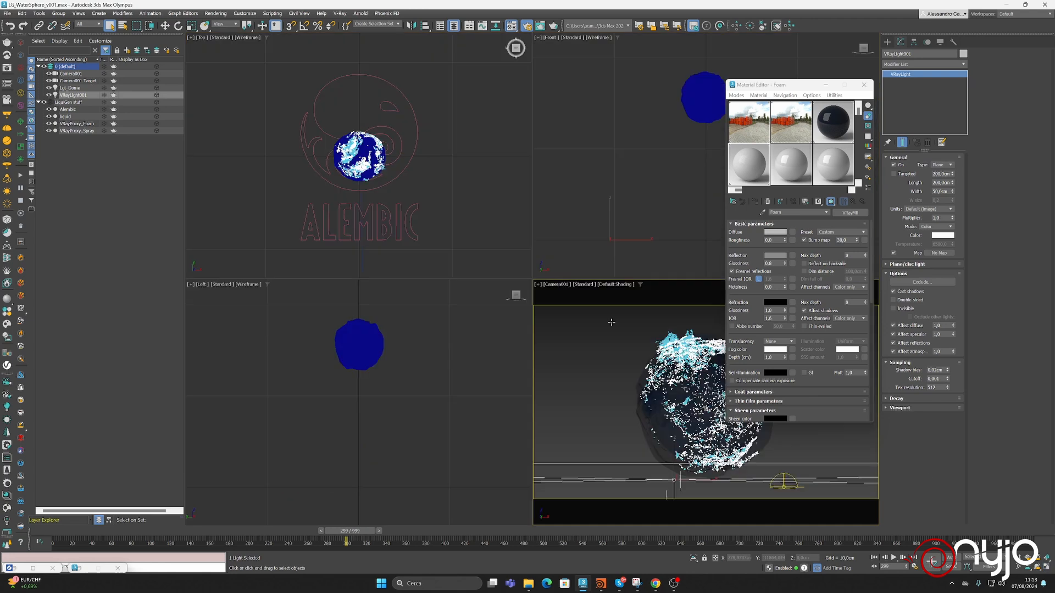
pyautogui.click(164, 25)
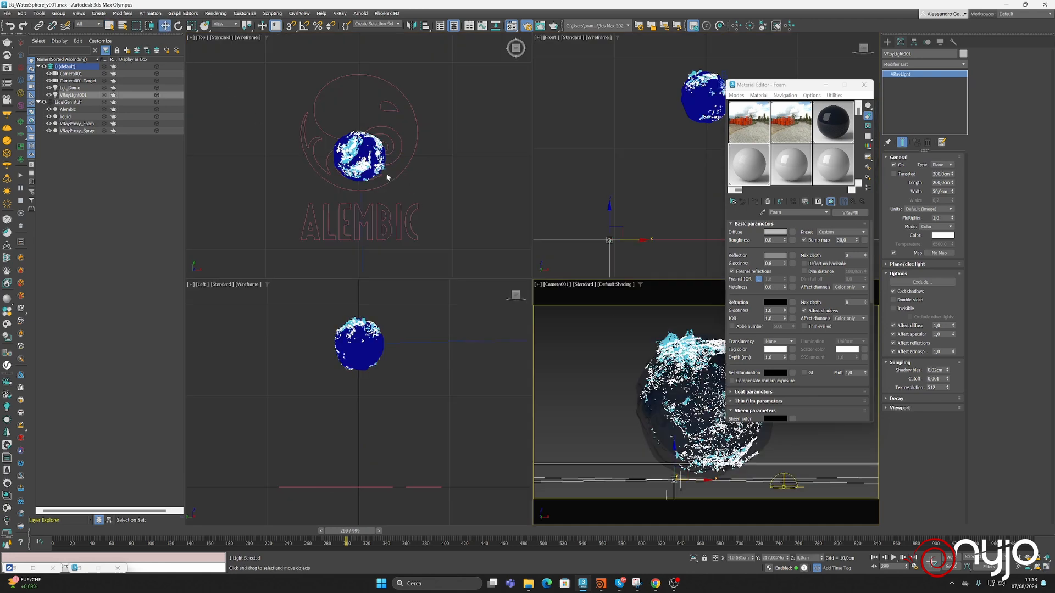
pyautogui.scroll(-6, 386, 201)
pyautogui.scroll(6, 387, 201)
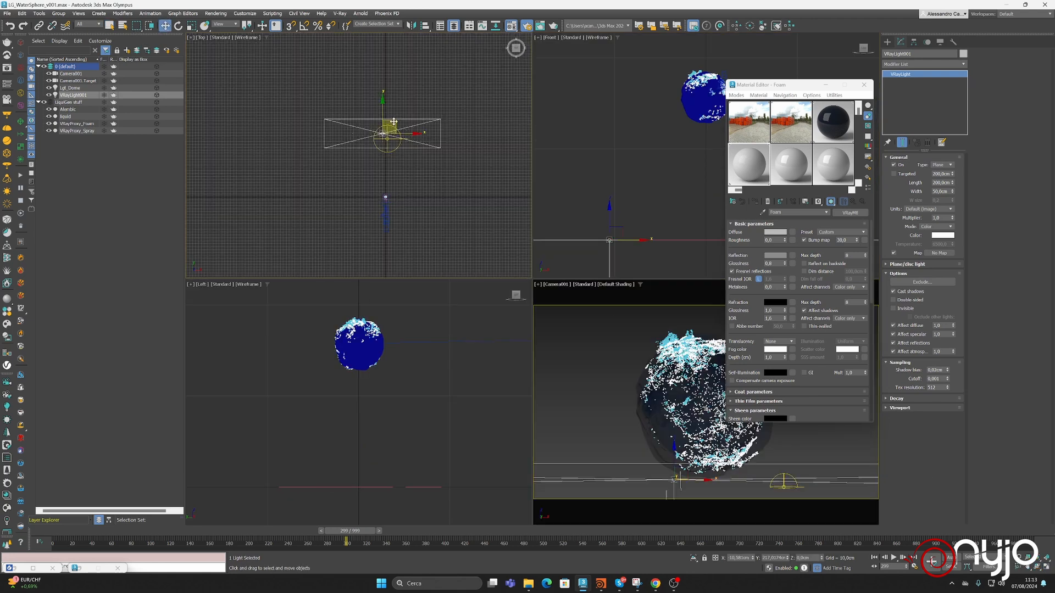
pyautogui.moveTo(394, 120); pyautogui.dragTo(398, 183)
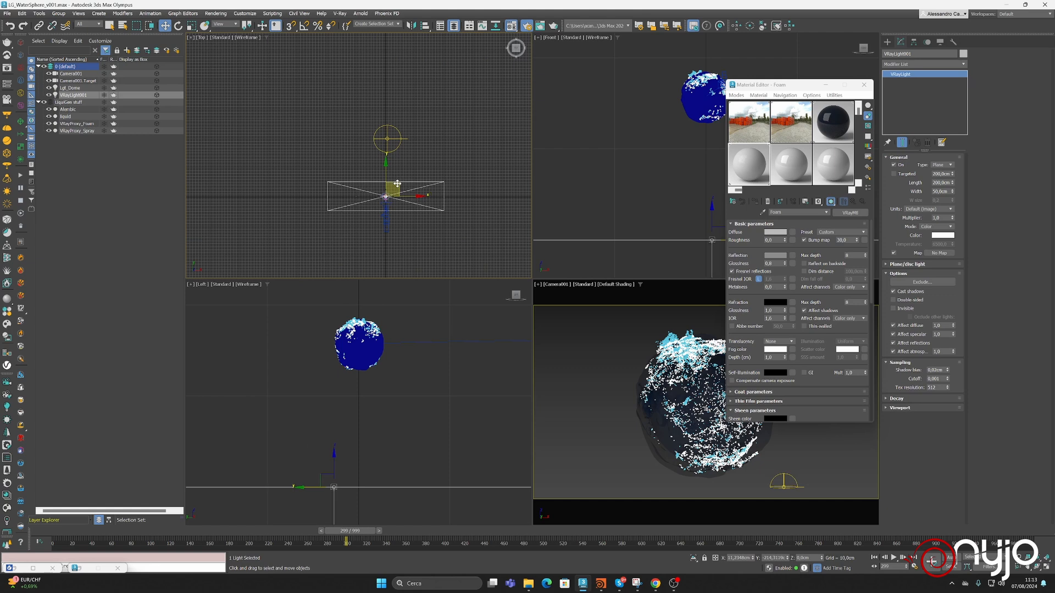
pyautogui.rightClick(370, 458)
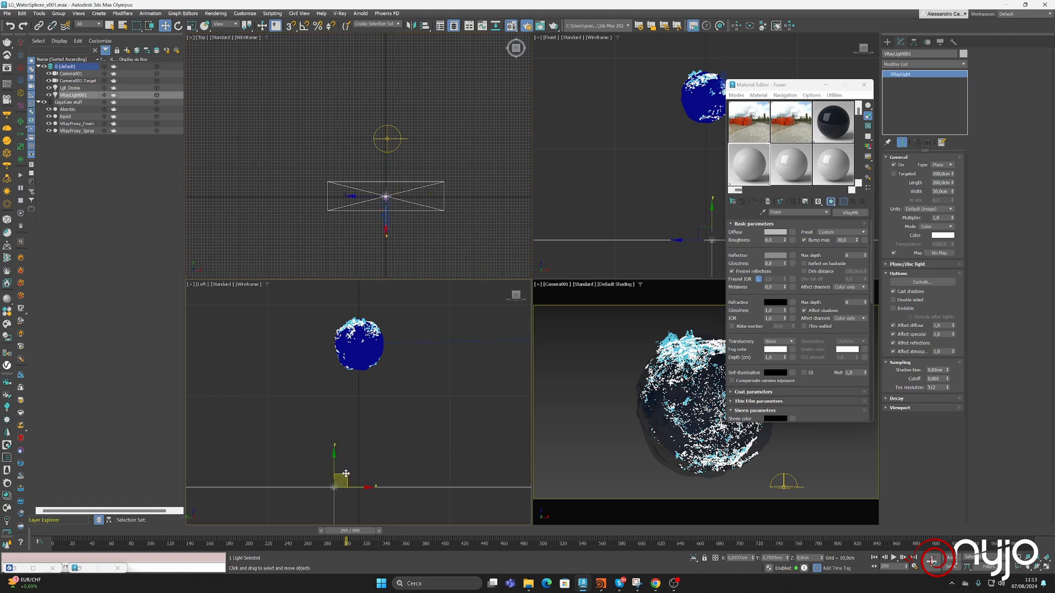
pyautogui.moveTo(346, 477); pyautogui.dragTo(370, 218)
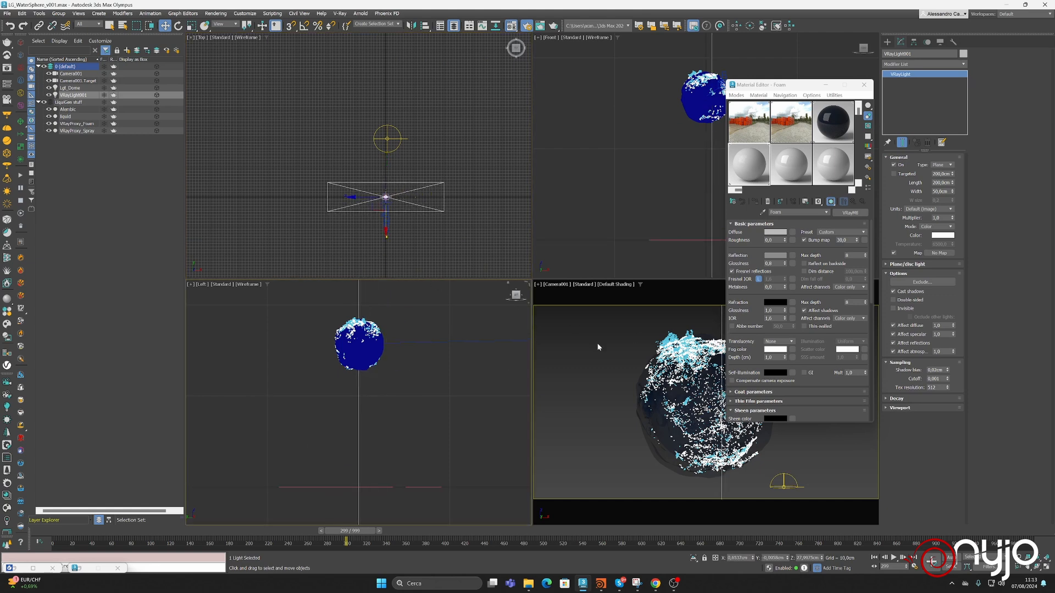
pyautogui.rightClick(623, 372)
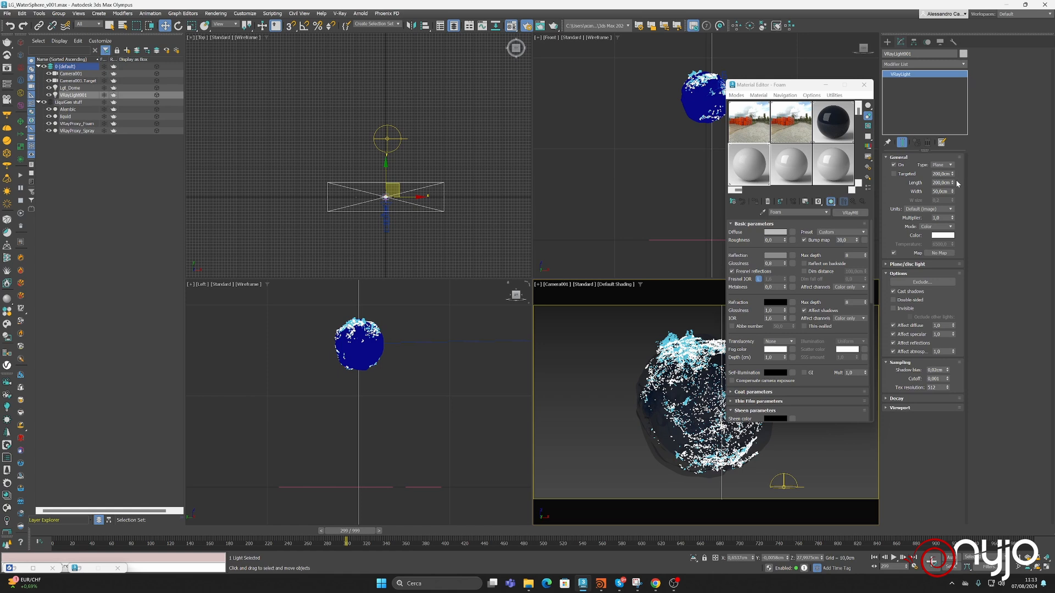
# Step: Reduce the plane light to about 30 cm long and 23 cm wide and adjust its sideways position over the sphere
pyautogui.moveTo(953, 180); pyautogui.dragTo(949, 209)
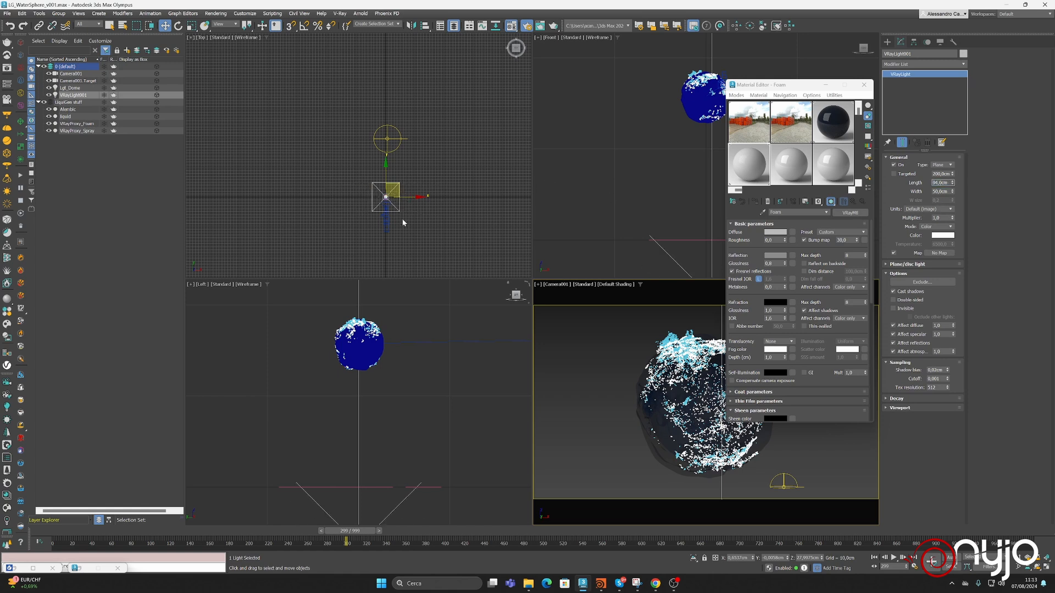
pyautogui.scroll(-6, 401, 168)
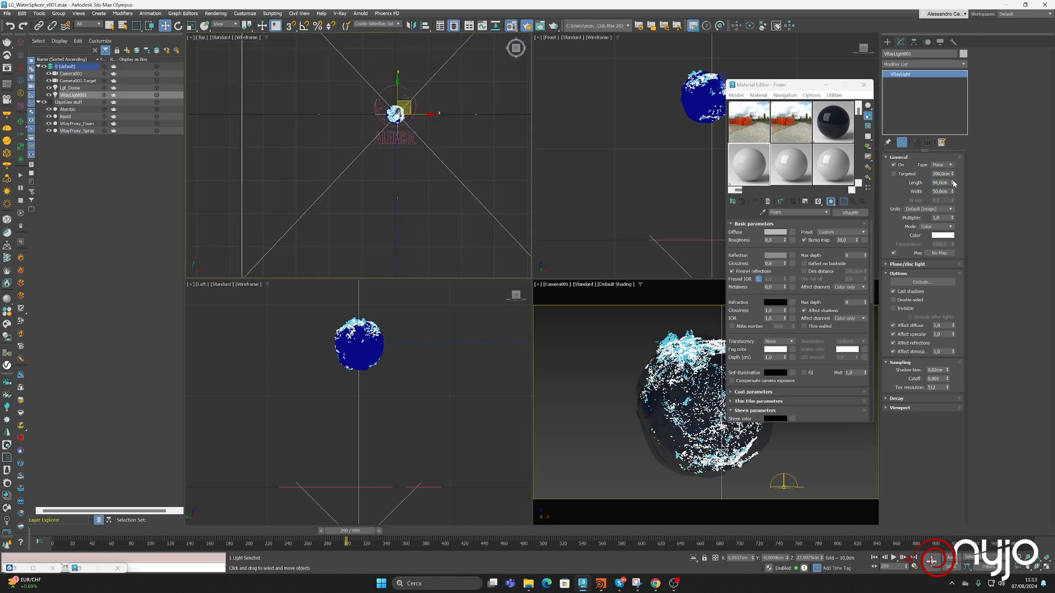
pyautogui.moveTo(954, 183); pyautogui.dragTo(947, 218)
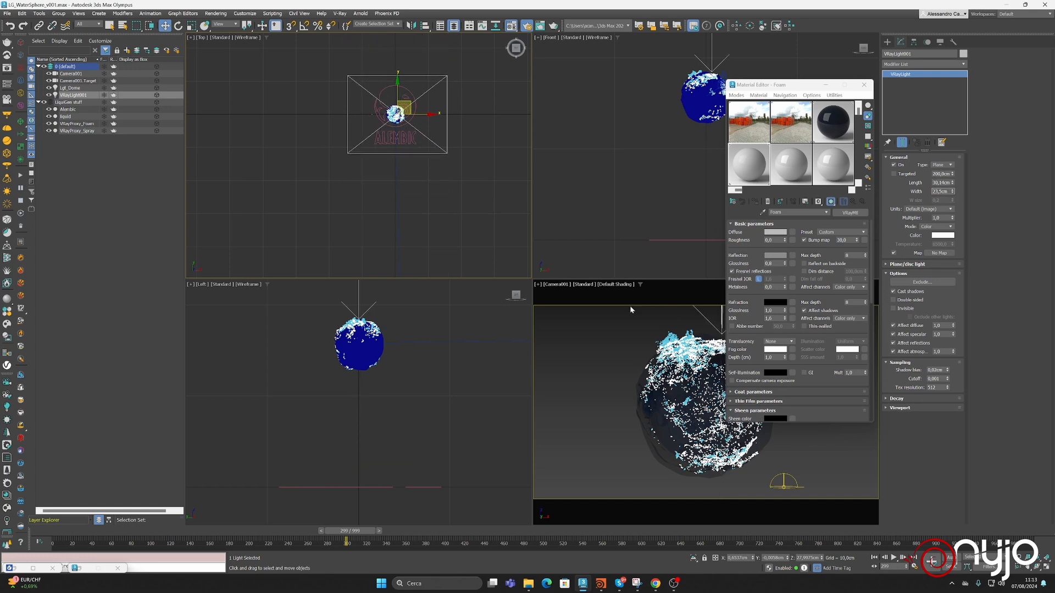
pyautogui.scroll(5, 401, 103)
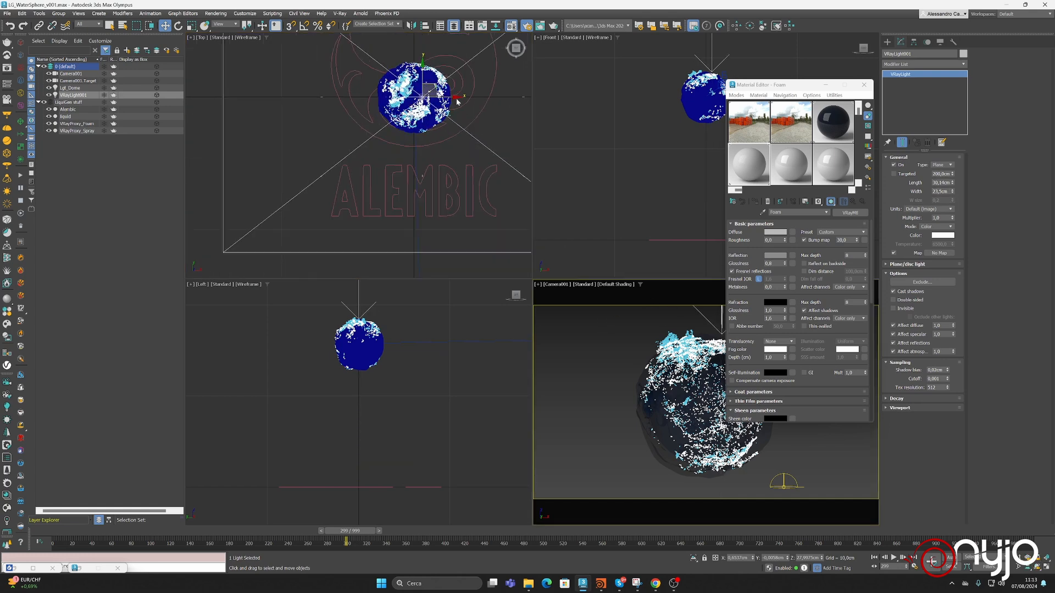
pyautogui.moveTo(454, 100); pyautogui.dragTo(452, 122)
pyautogui.rightClick(598, 351)
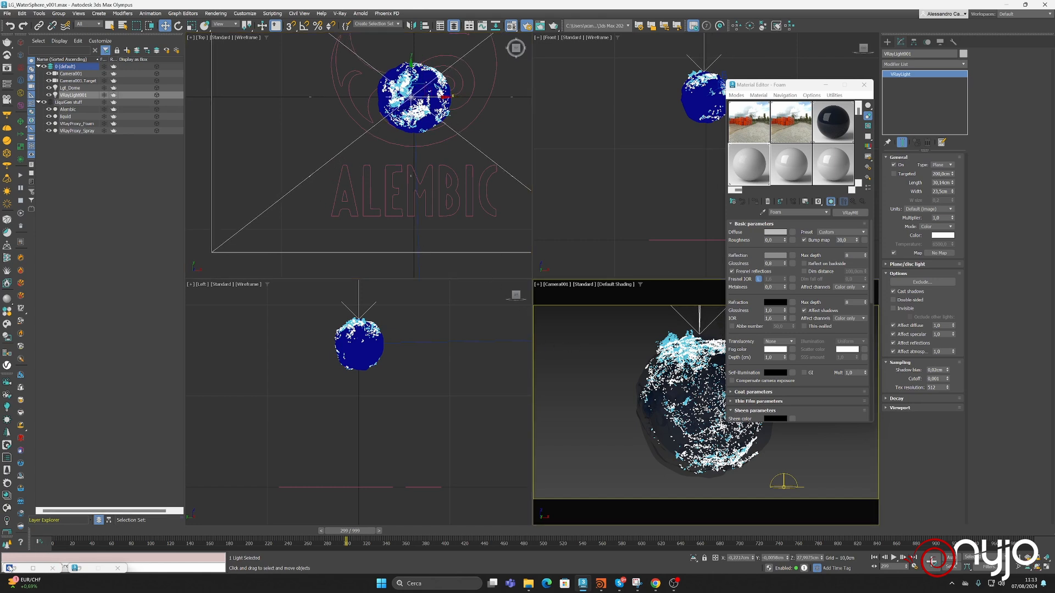
# Step: Start an interactive render of the marked region, try a plane light multiplier of 10, and settle on 5
pyautogui.click(21, 568)
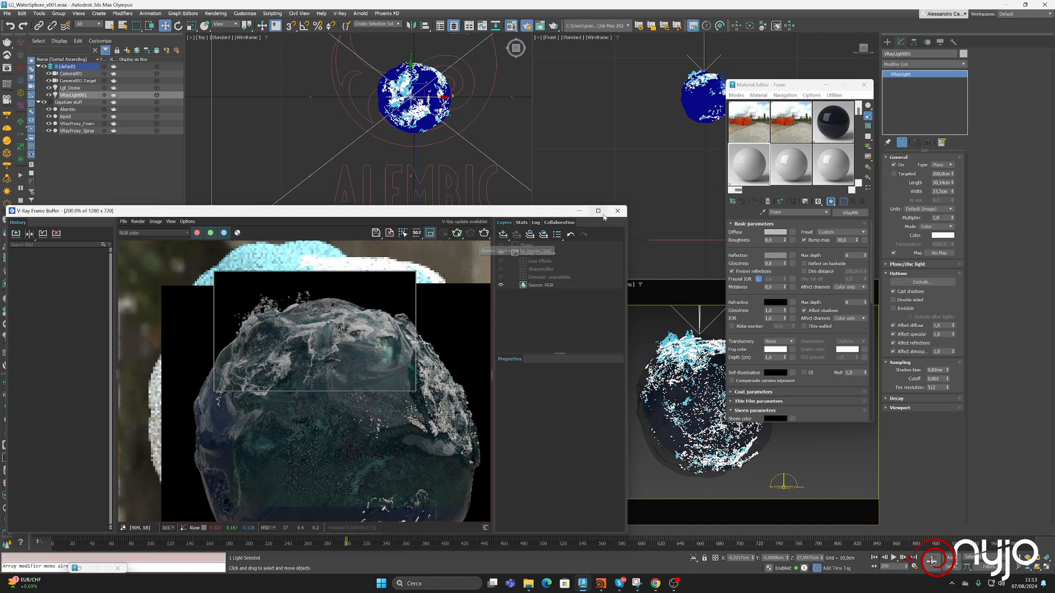
pyautogui.click(460, 236)
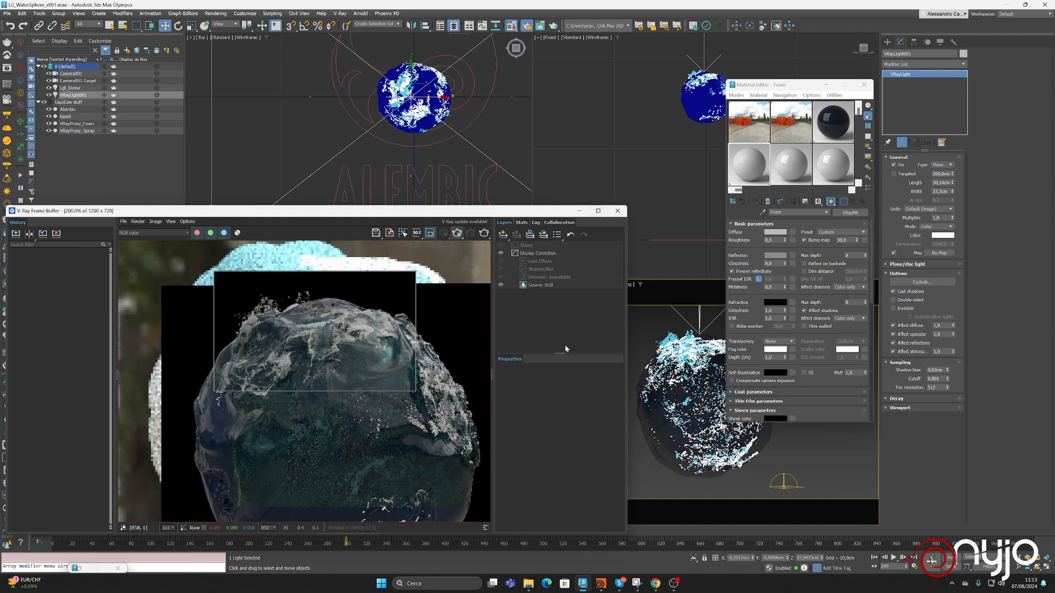
pyautogui.doubleClick(940, 217)
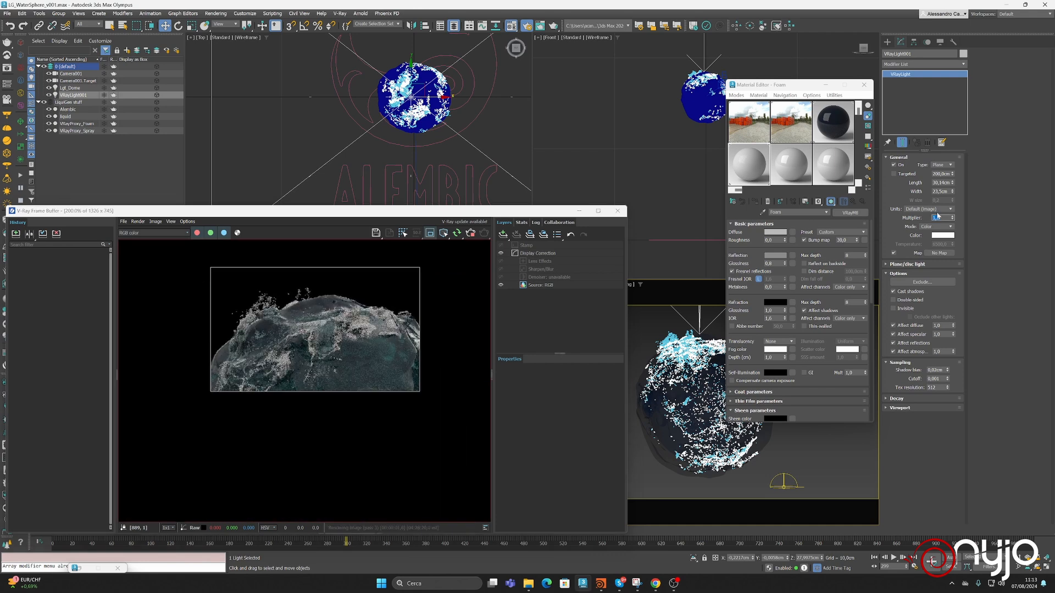
pyautogui.write('10')
pyautogui.press('Return')
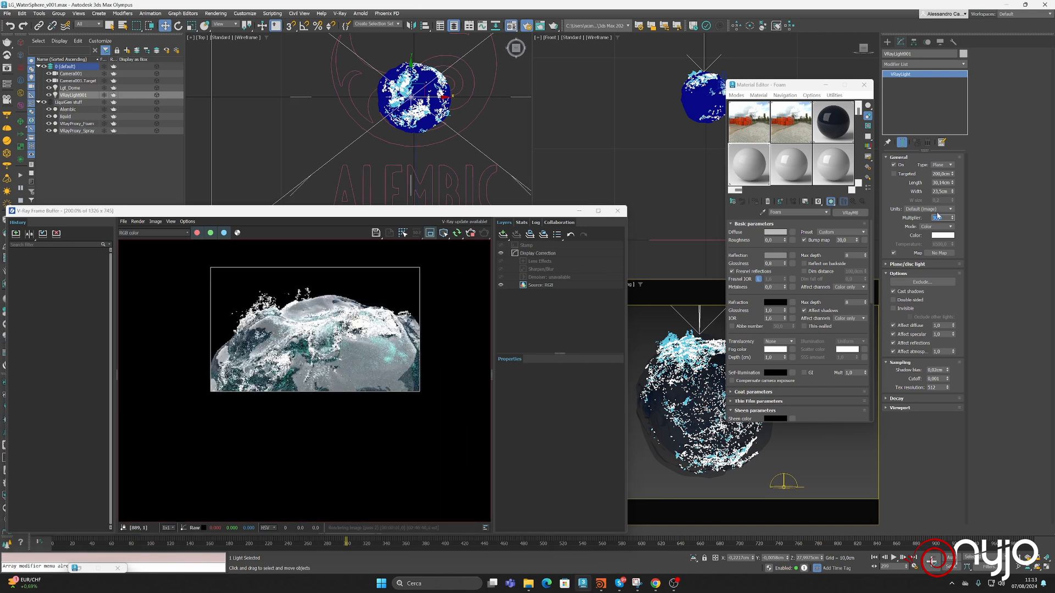
pyautogui.write('5')
pyautogui.press('Return')
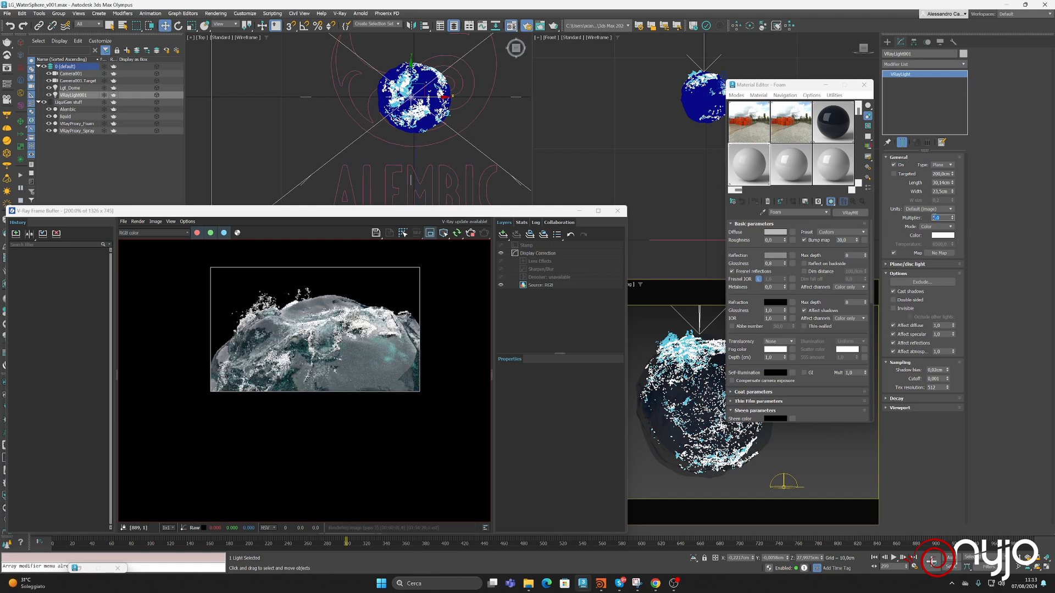
# Step: Set the Water material's reflection glossiness to 0,9
pyautogui.click(841, 231)
pyautogui.click(819, 305)
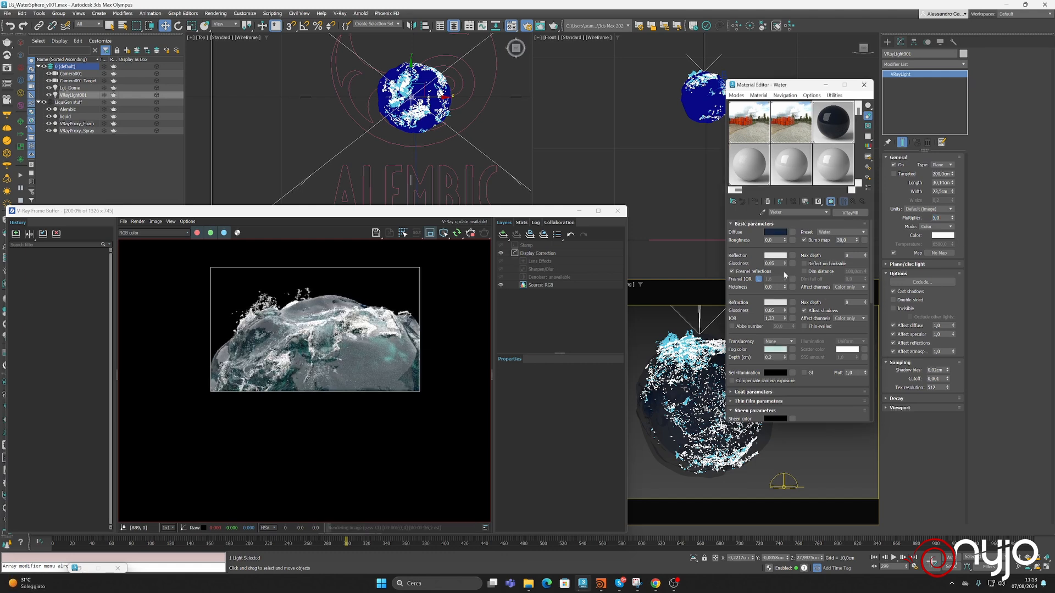
pyautogui.write('0')
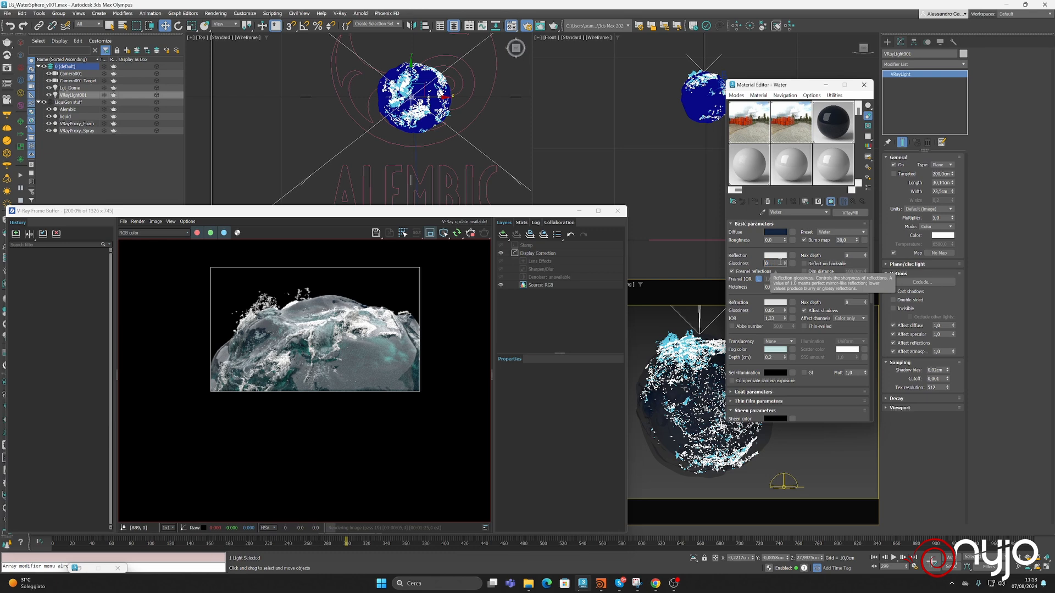
pyautogui.write(',9')
pyautogui.press('Return')
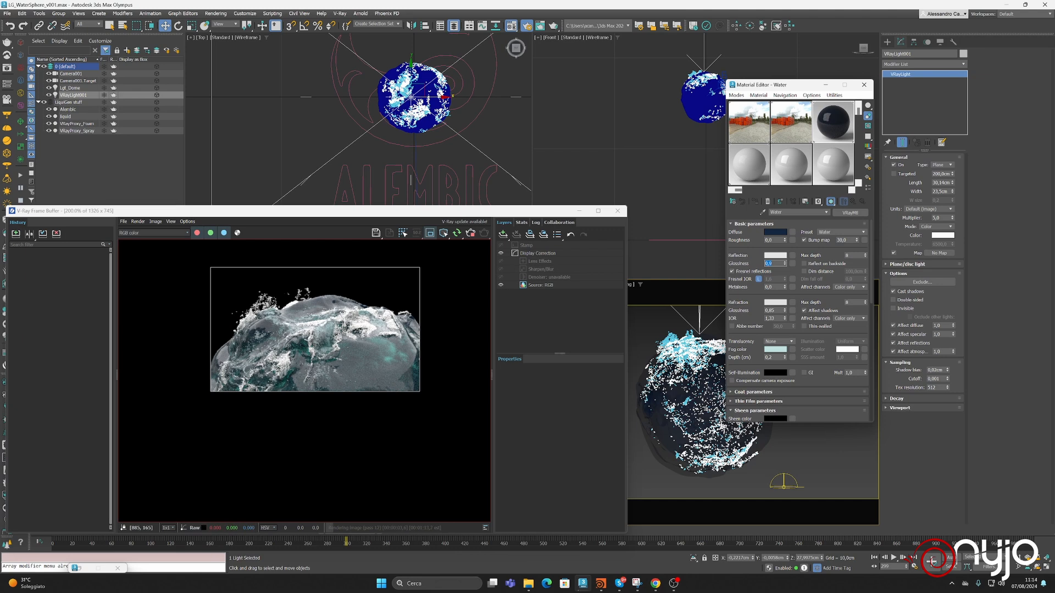
# Step: Exclude the plane light from specular and reflections, and switch it off and on again to compare the interactive render
pyautogui.click(901, 335)
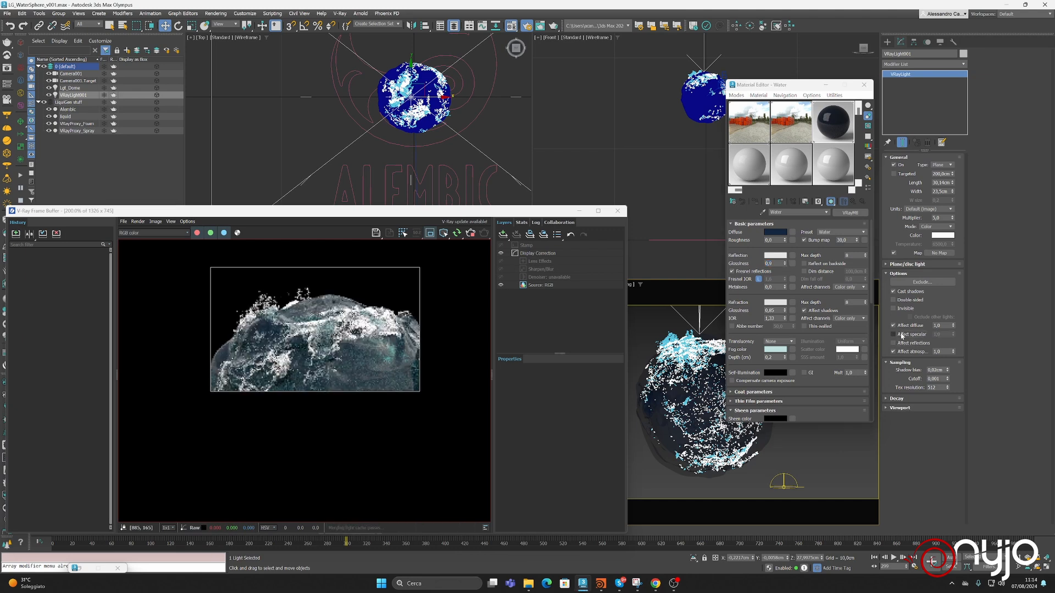
pyautogui.click(897, 165)
pyautogui.click(897, 165)
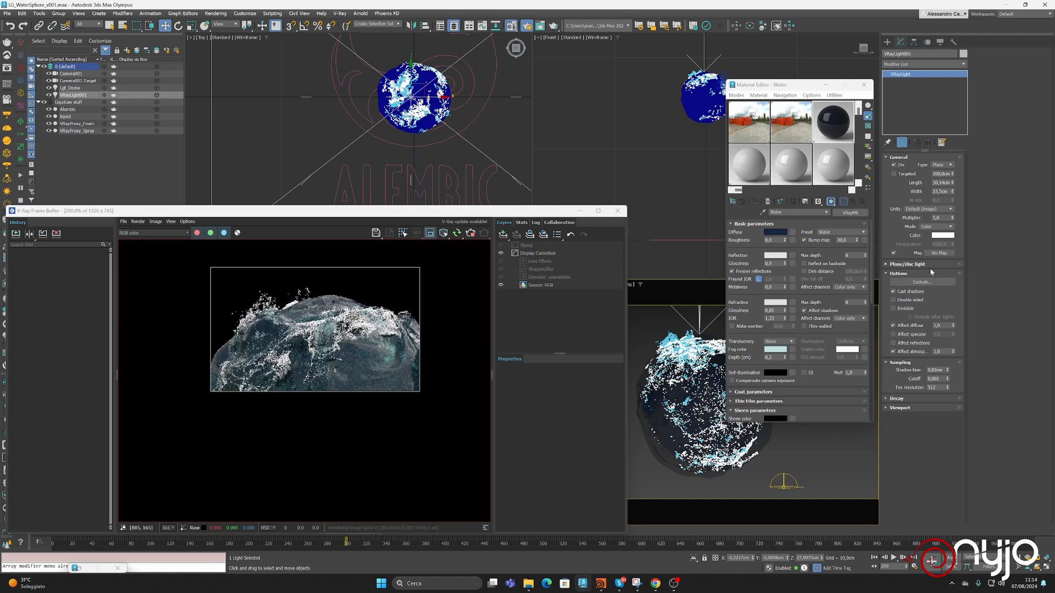
# Step: Make the plane light invisible and set its multiplier to 3
pyautogui.click(893, 309)
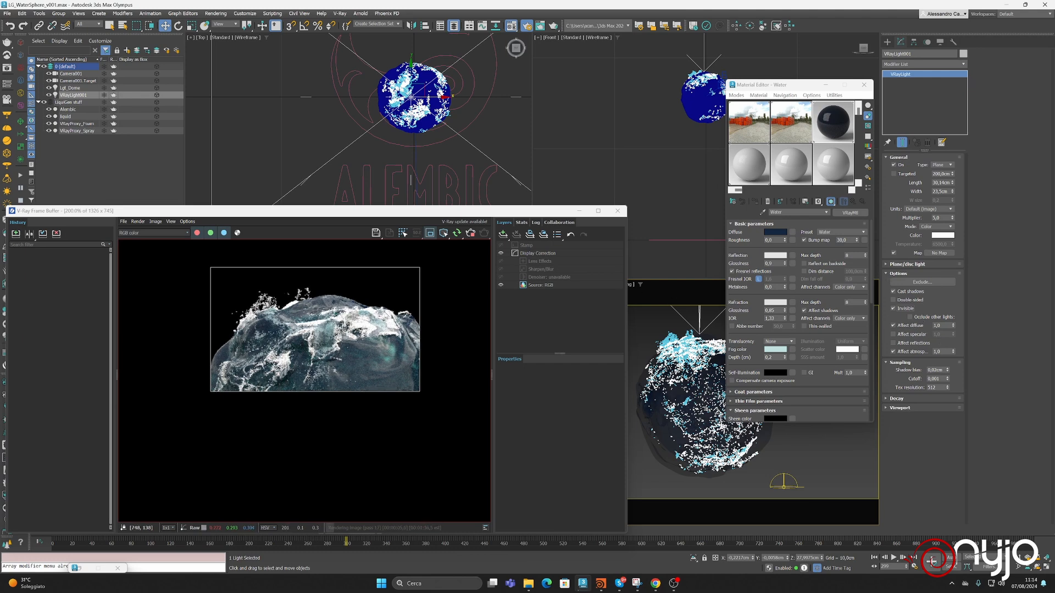
pyautogui.doubleClick(945, 218)
pyautogui.write('3')
pyautogui.press('Return')
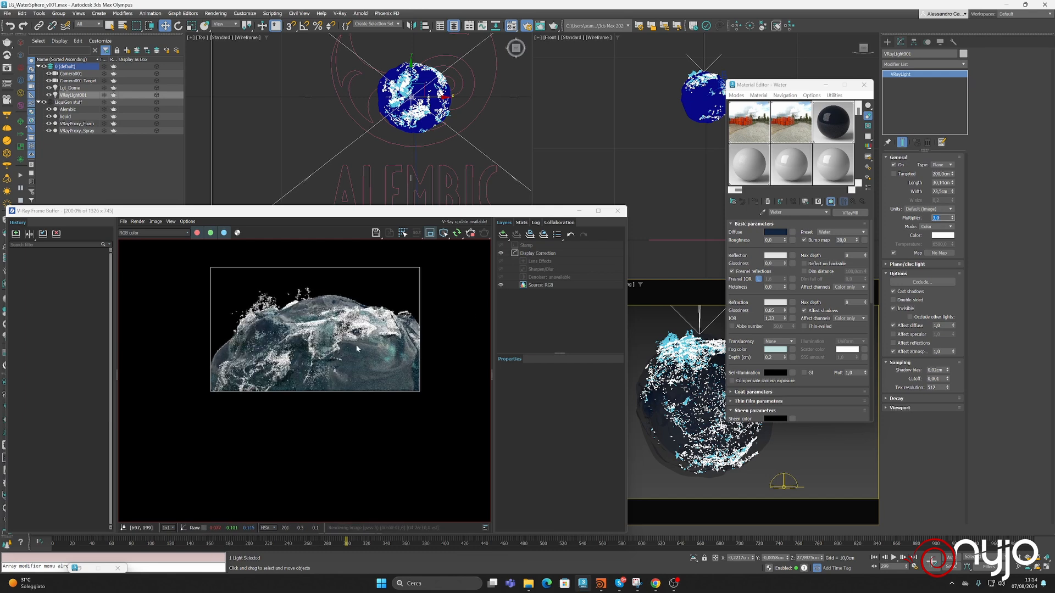
# Step: Enlarge the interactive render region so it frames the whole liquid sphere
pyautogui.scroll(-2, 359, 339)
pyautogui.scroll(1, 279, 358)
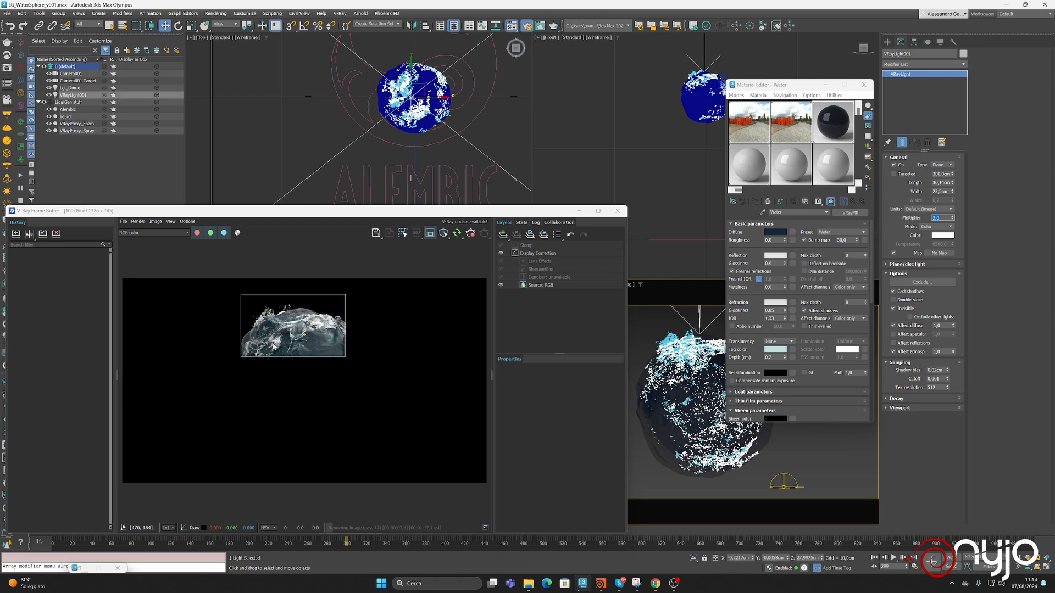
pyautogui.moveTo(180, 292); pyautogui.dragTo(445, 458)
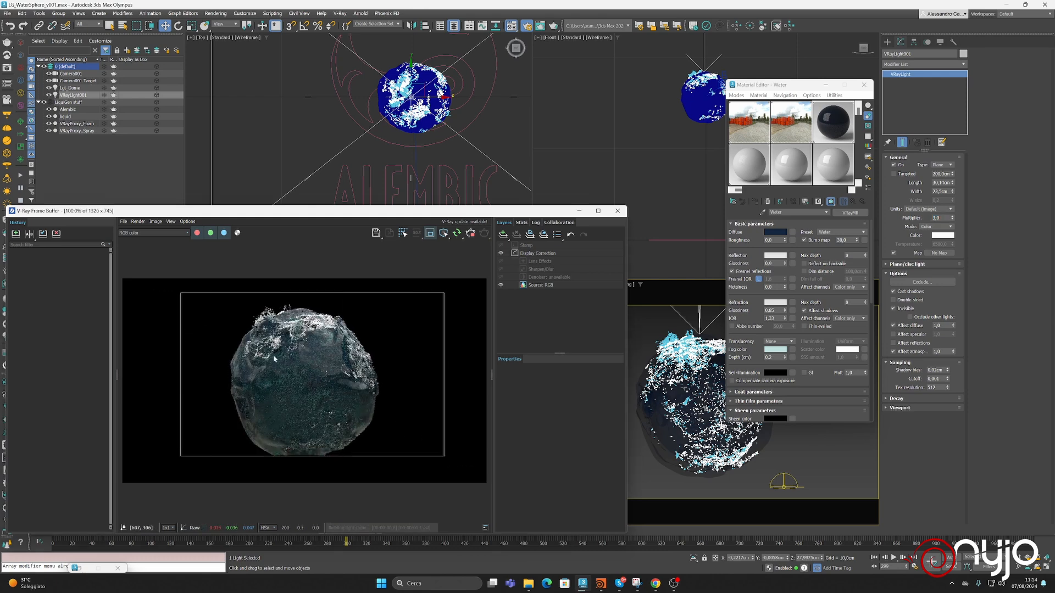
pyautogui.moveTo(171, 285); pyautogui.dragTo(427, 488)
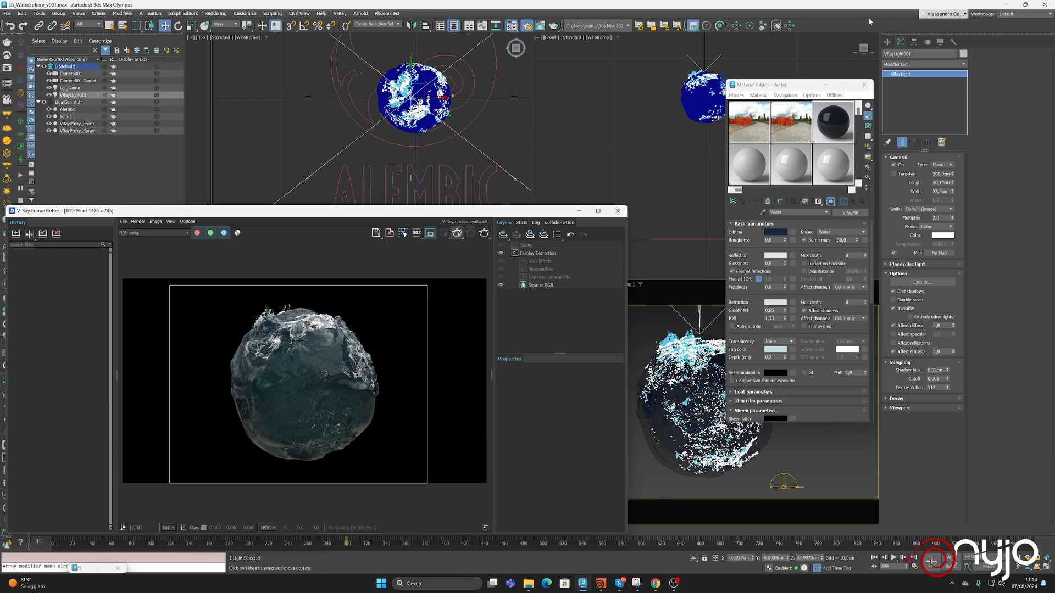
# Step: Rename the plane light to Lgt_Key
pyautogui.click(887, 41)
pyautogui.click(901, 43)
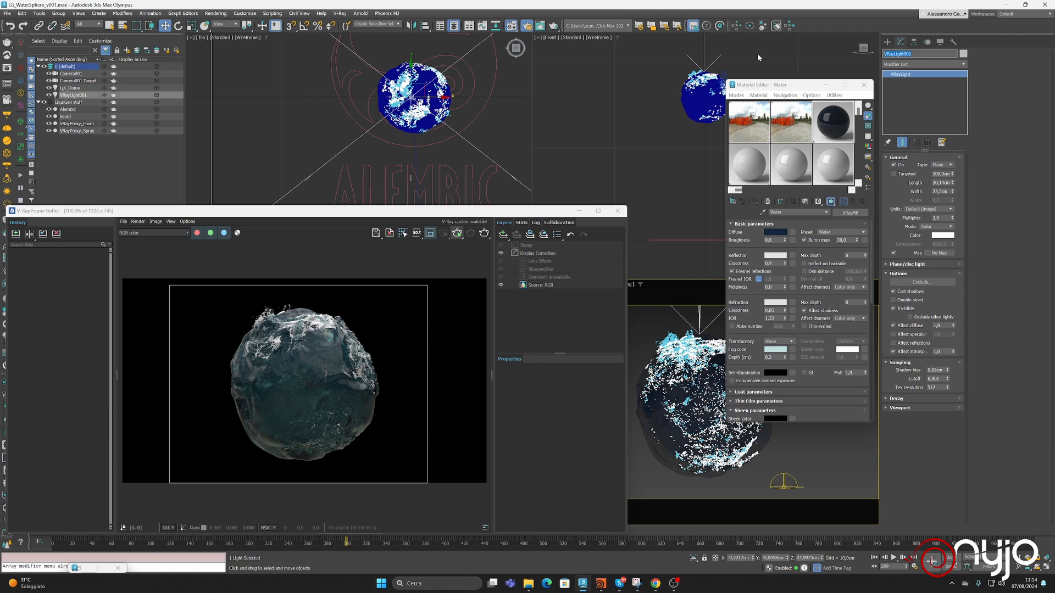
pyautogui.write('K')
pyautogui.write('gt_')
pyautogui.write('Key')
pyautogui.press('Return')
# Step: Create a standard primitive sphere with a radius of about 2,2 cm at the scene centre in the top view
pyautogui.click(889, 42)
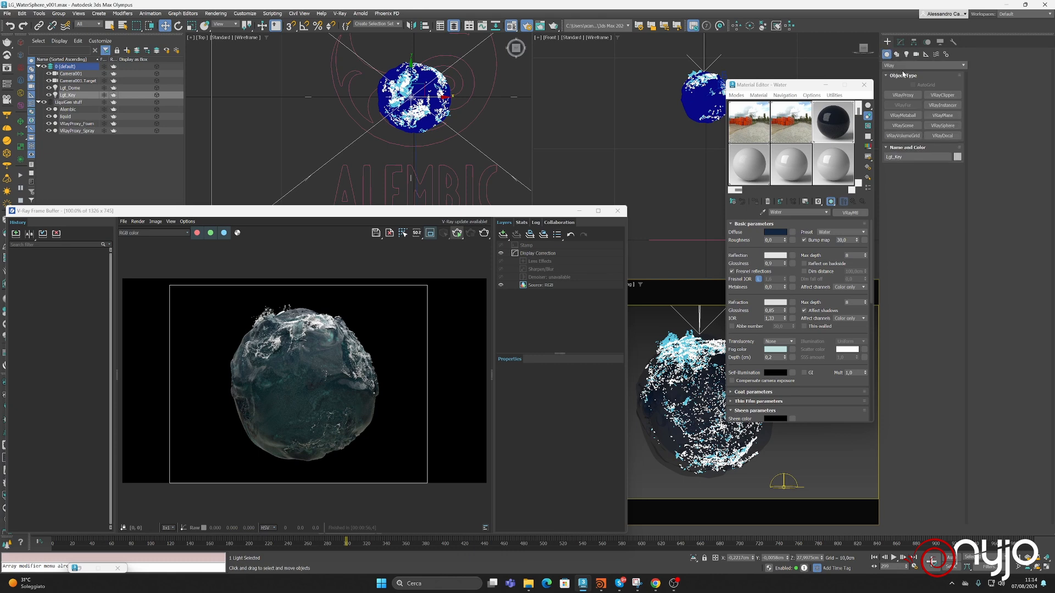
pyautogui.click(901, 65)
pyautogui.click(903, 77)
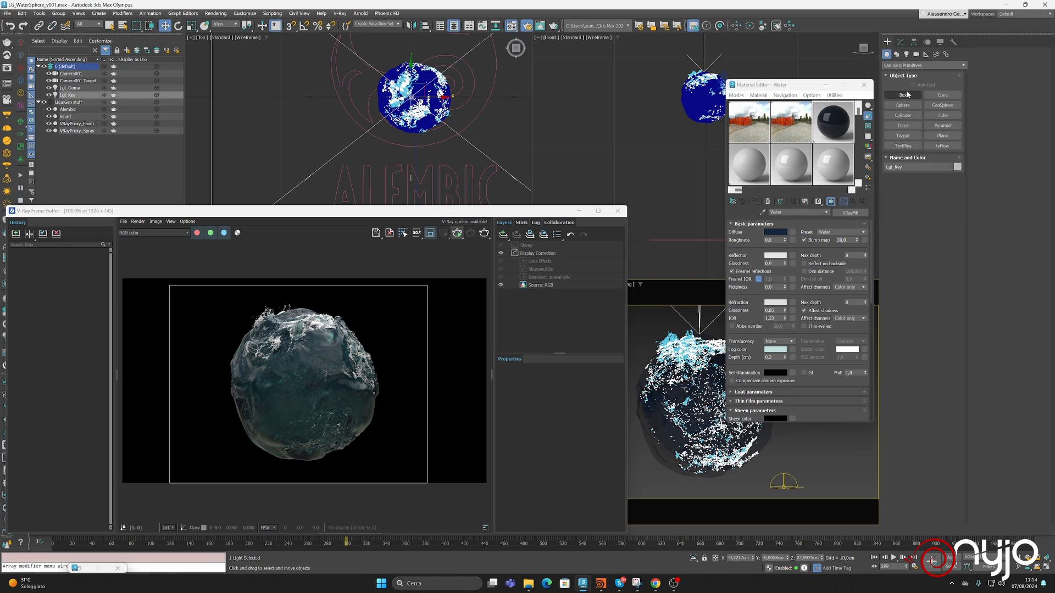
pyautogui.click(903, 105)
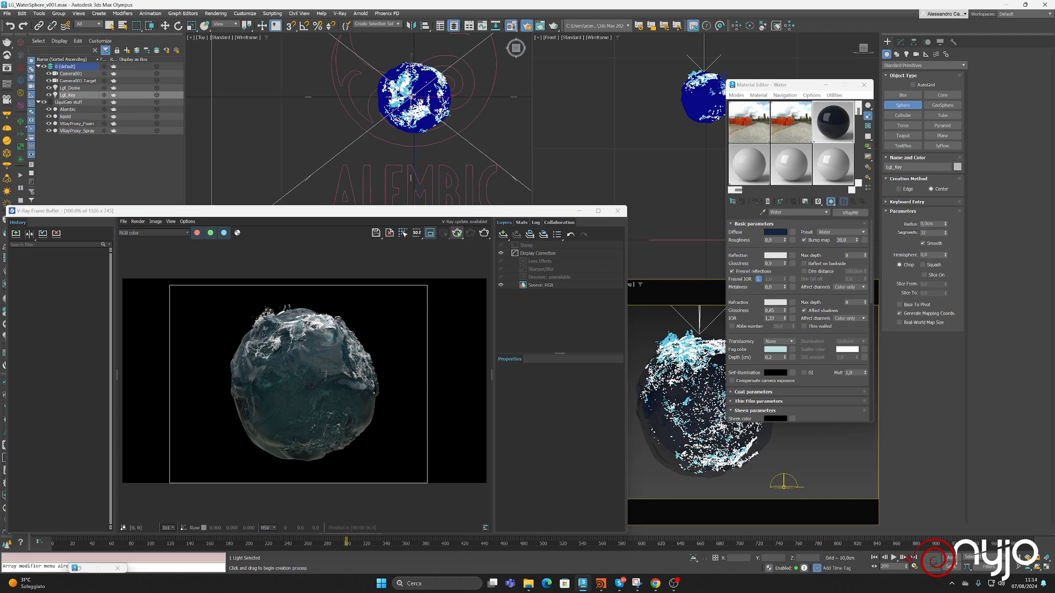
pyautogui.moveTo(420, 96); pyautogui.dragTo(432, 122)
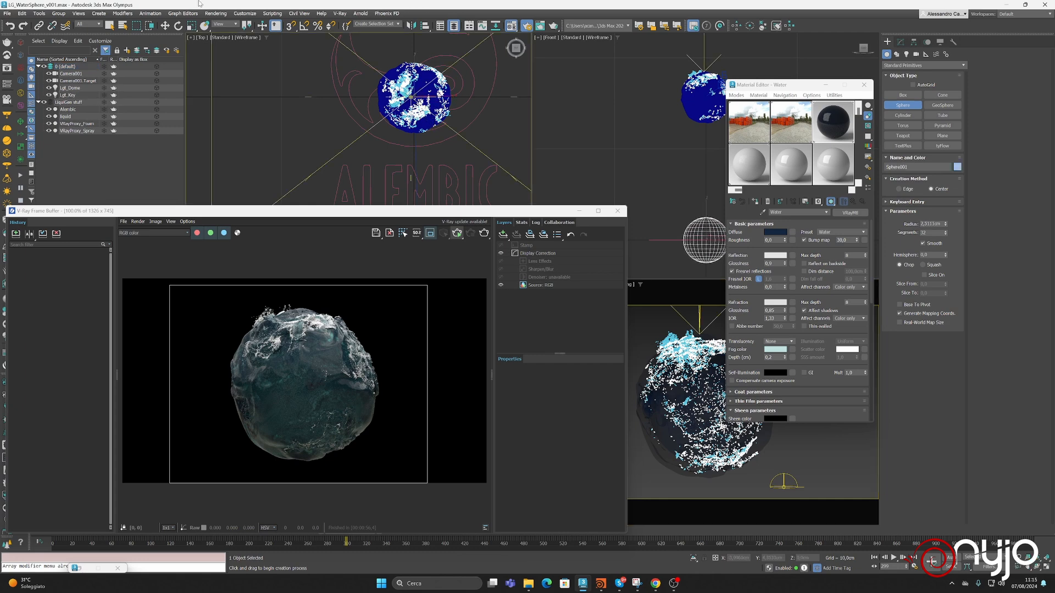
# Step: Move the new sphere up to the centre of the liquid and shrink its radius slightly to fit inside the water surface
pyautogui.click(165, 25)
pyautogui.moveTo(676, 192); pyautogui.dragTo(603, 175, button='middle')
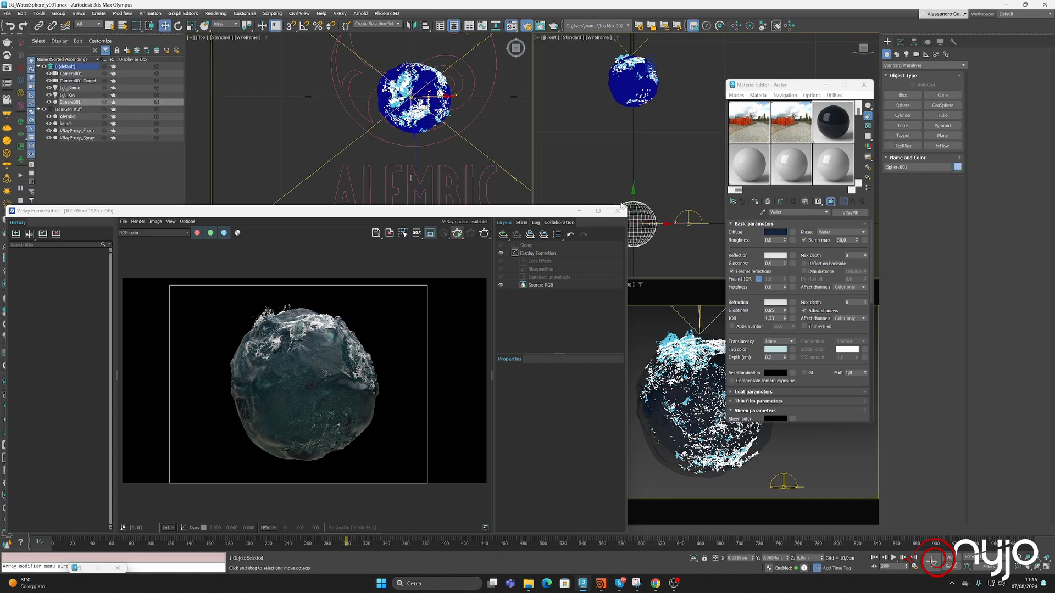
pyautogui.moveTo(633, 201); pyautogui.dragTo(633, 60)
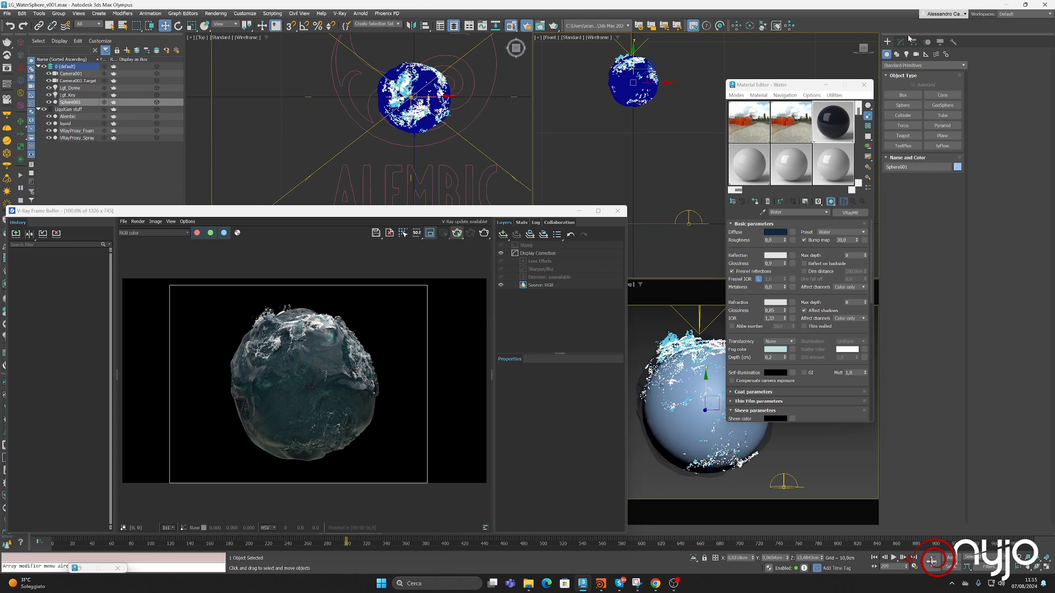
pyautogui.click(900, 41)
pyautogui.moveTo(945, 171); pyautogui.dragTo(945, 176)
pyautogui.scroll(5, 419, 94)
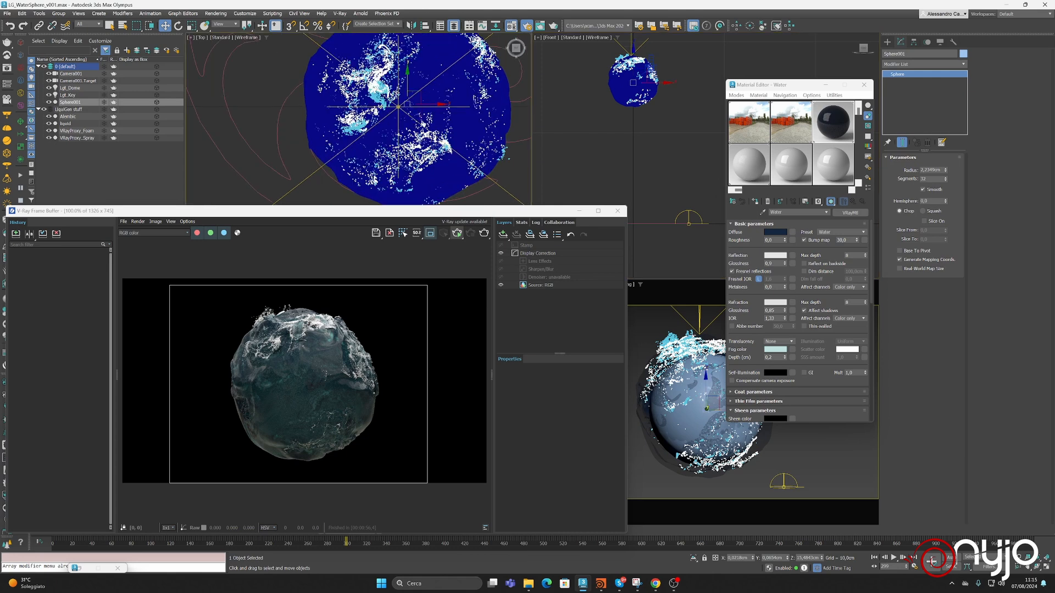
# Step: Name an unused material Sphere and assign it to the inner sphere
pyautogui.click(791, 164)
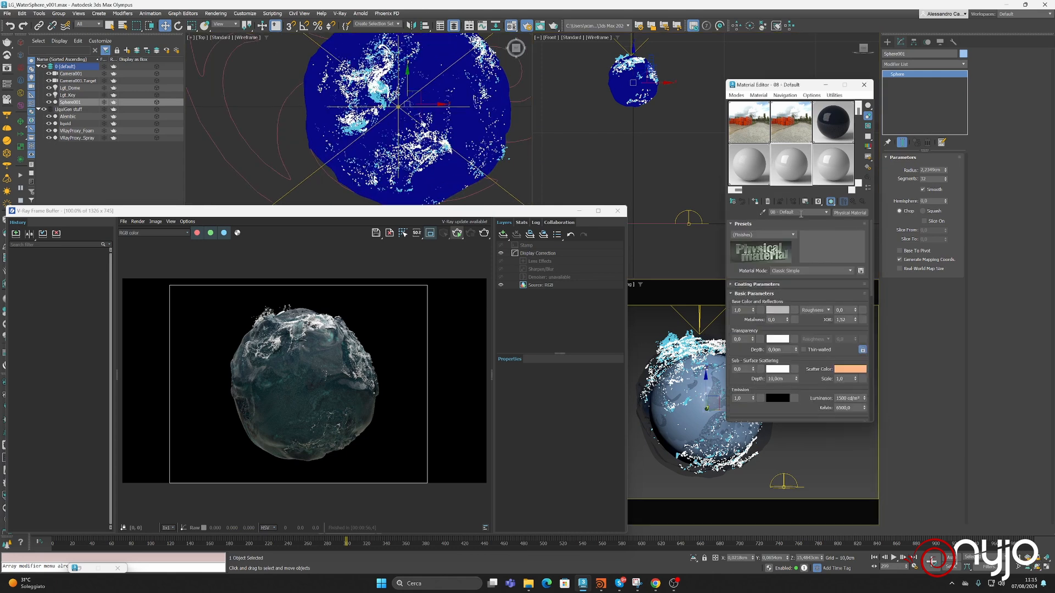
pyautogui.write('Sphere')
pyautogui.click(756, 201)
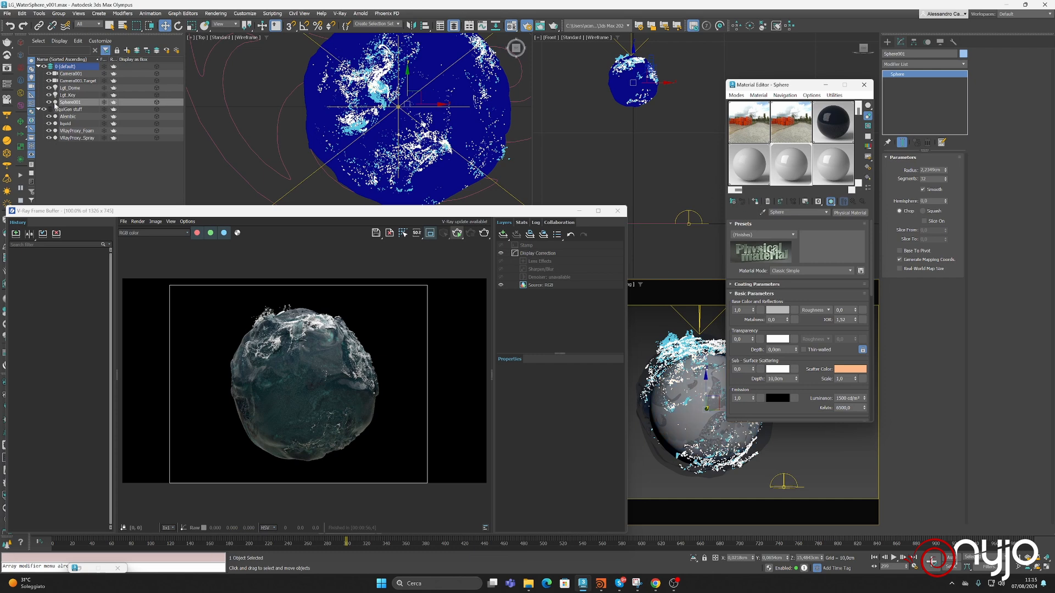
# Step: Rename the inner sphere object to Basic_InSphere and set its segments to 64
pyautogui.click(910, 54)
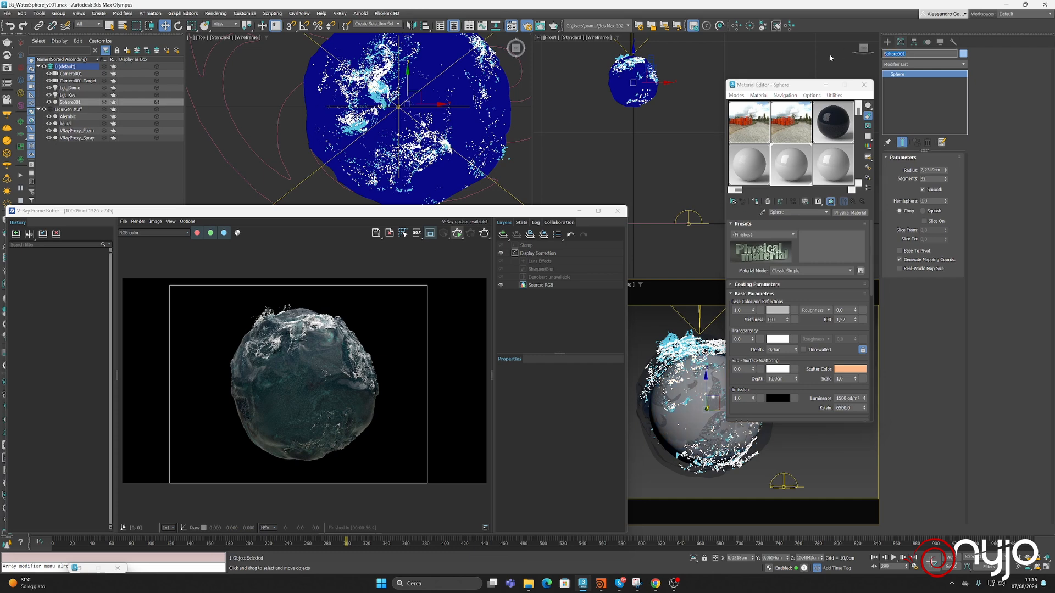
pyautogui.write('Basic_InSphere')
pyautogui.press('Return')
pyautogui.doubleClick(932, 179)
pyautogui.doubleClick(931, 178)
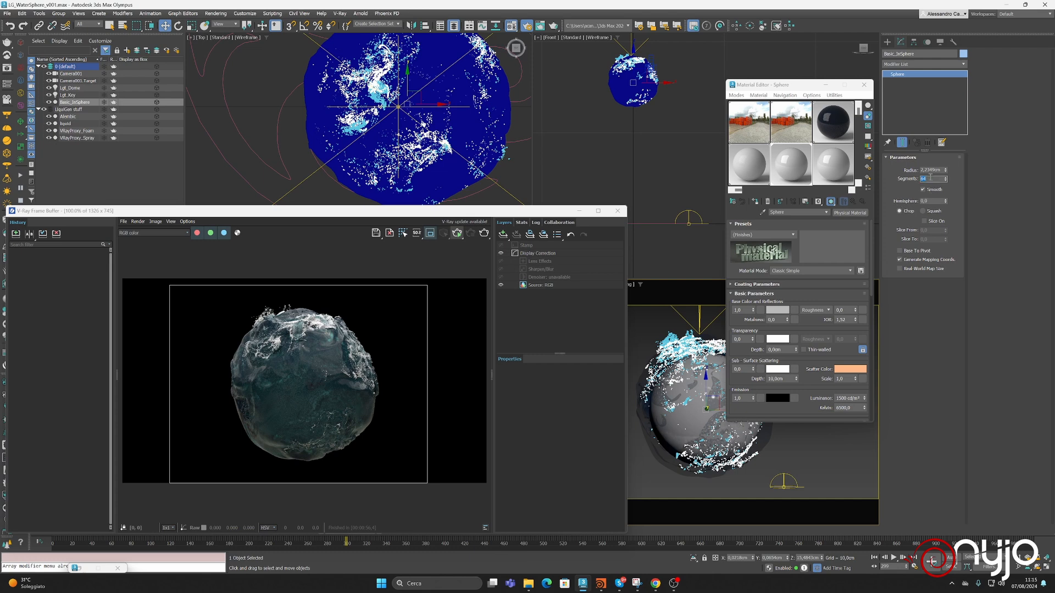
# Step: Change the Sphere material to a VRayMtl with a pure white reflection colour and test-render the marked region
pyautogui.click(847, 214)
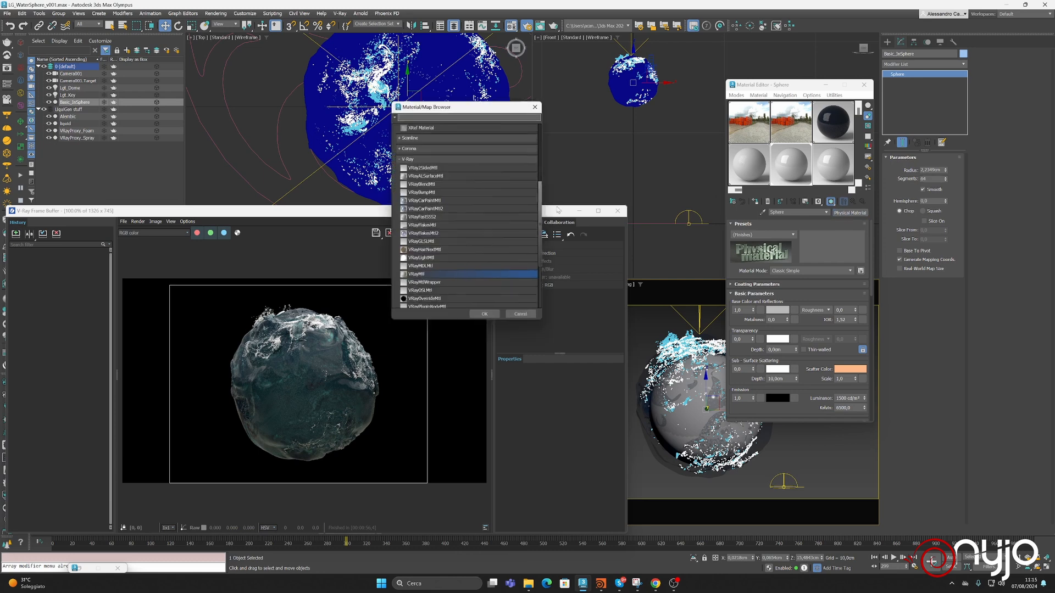
pyautogui.doubleClick(422, 275)
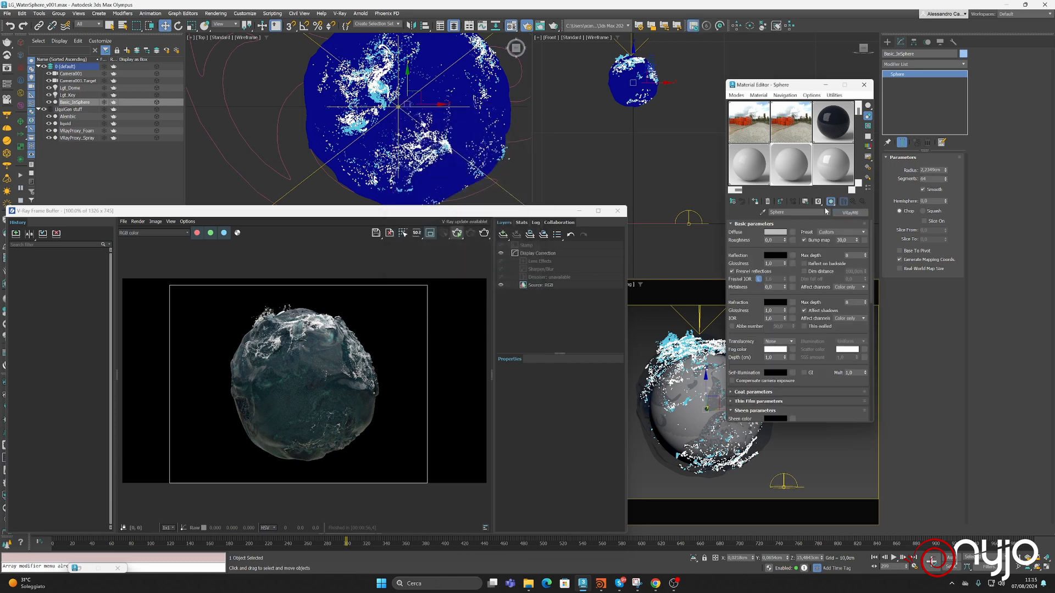
pyautogui.click(776, 256)
pyautogui.moveTo(654, 207); pyautogui.dragTo(724, 210)
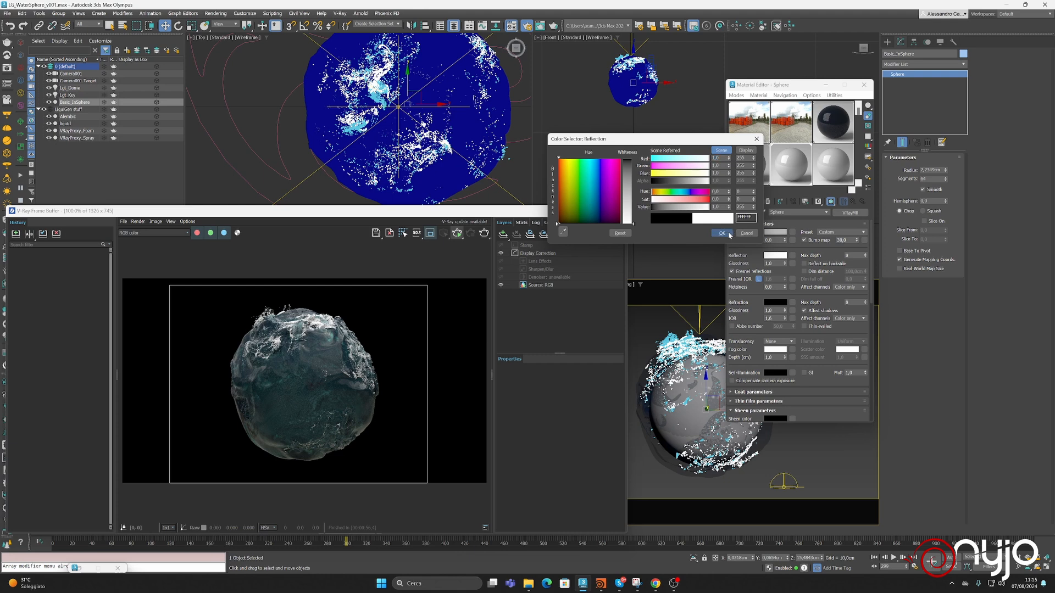
pyautogui.click(724, 232)
pyautogui.rightClick(668, 304)
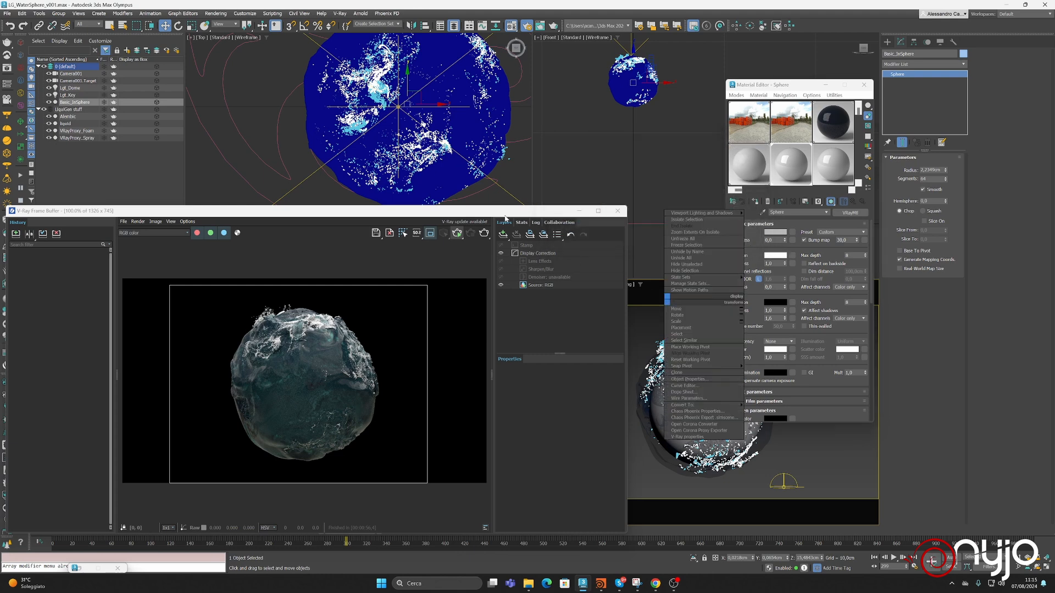
pyautogui.click(484, 233)
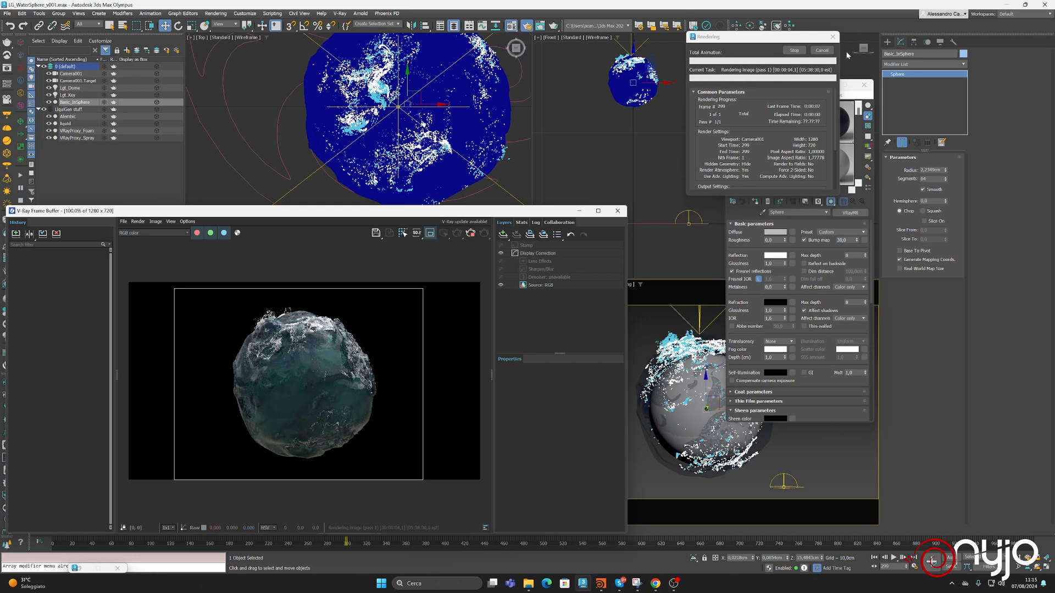
pyautogui.click(821, 50)
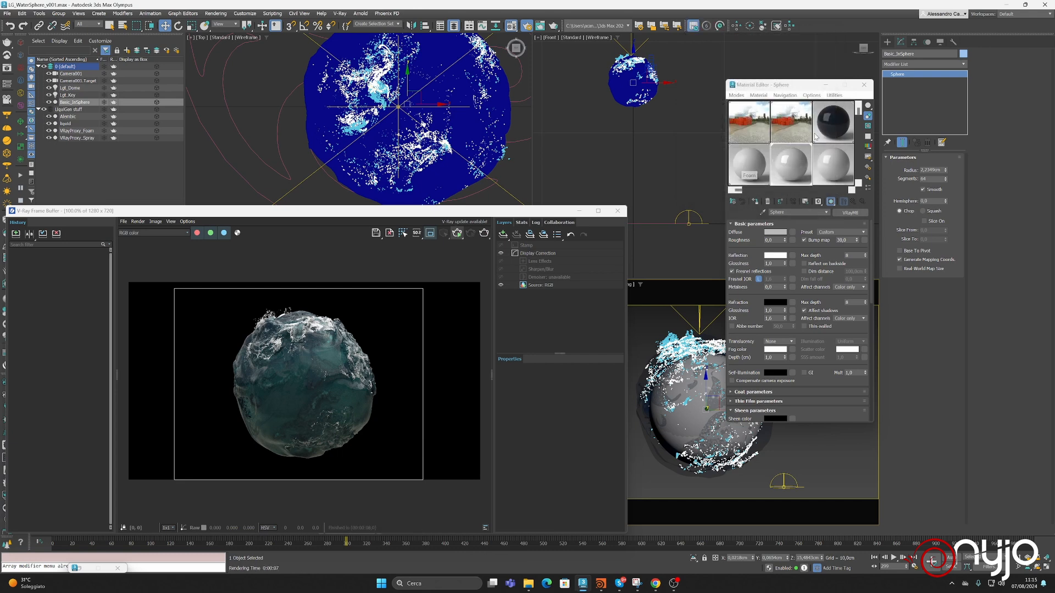
# Step: Brighten the Water material's refraction colour and render the marked region again
pyautogui.click(747, 164)
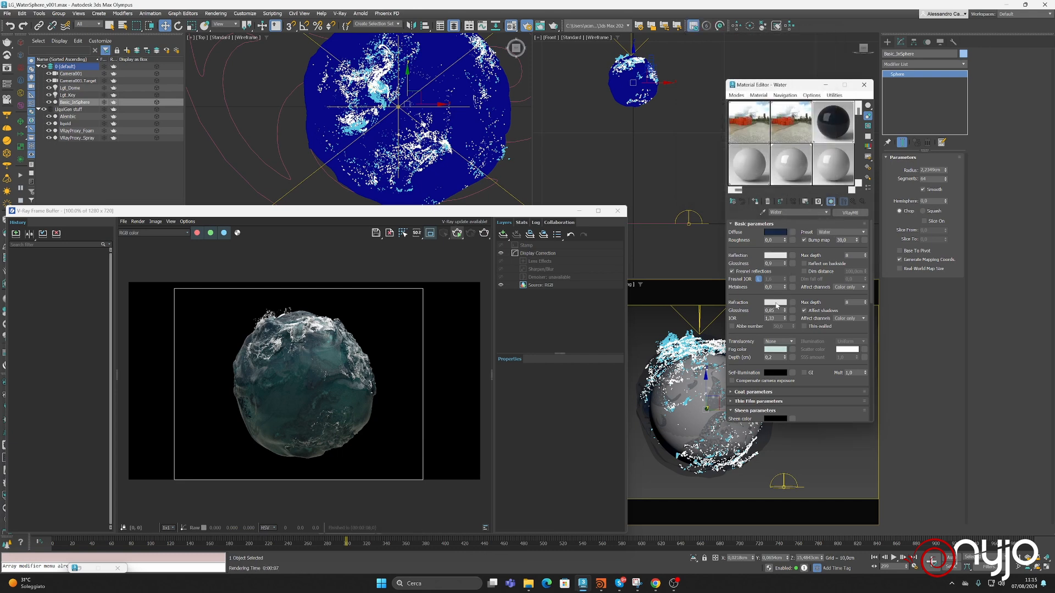
pyautogui.click(776, 304)
pyautogui.moveTo(712, 262); pyautogui.dragTo(717, 261)
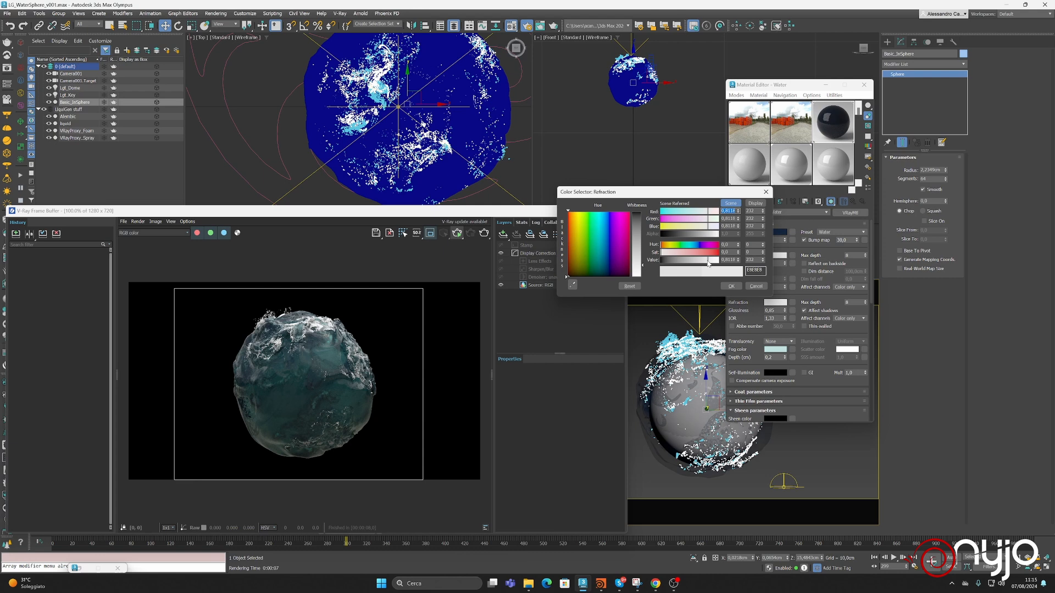
pyautogui.click(731, 286)
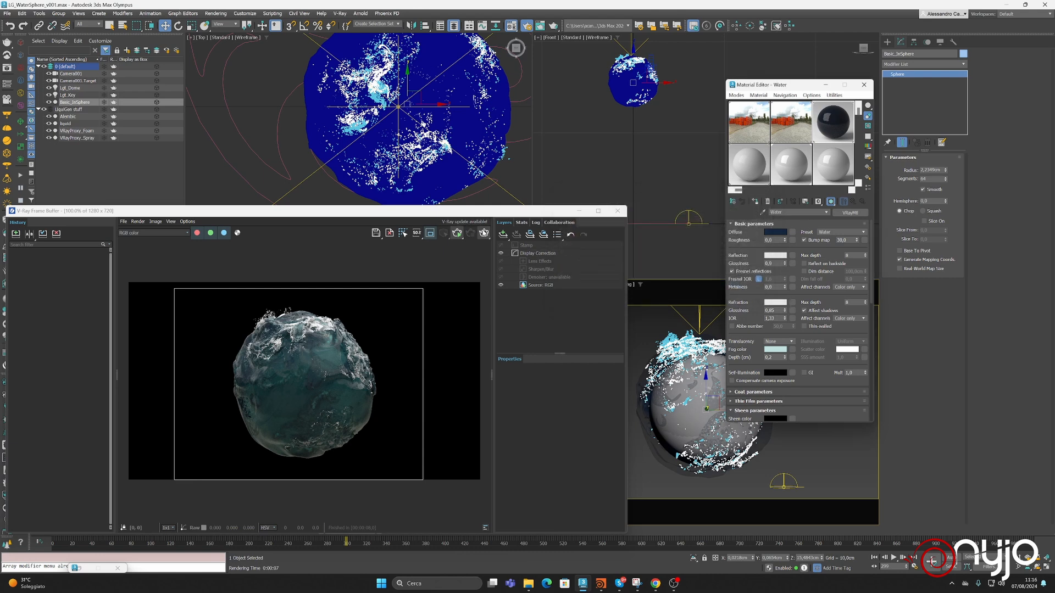
pyautogui.click(483, 233)
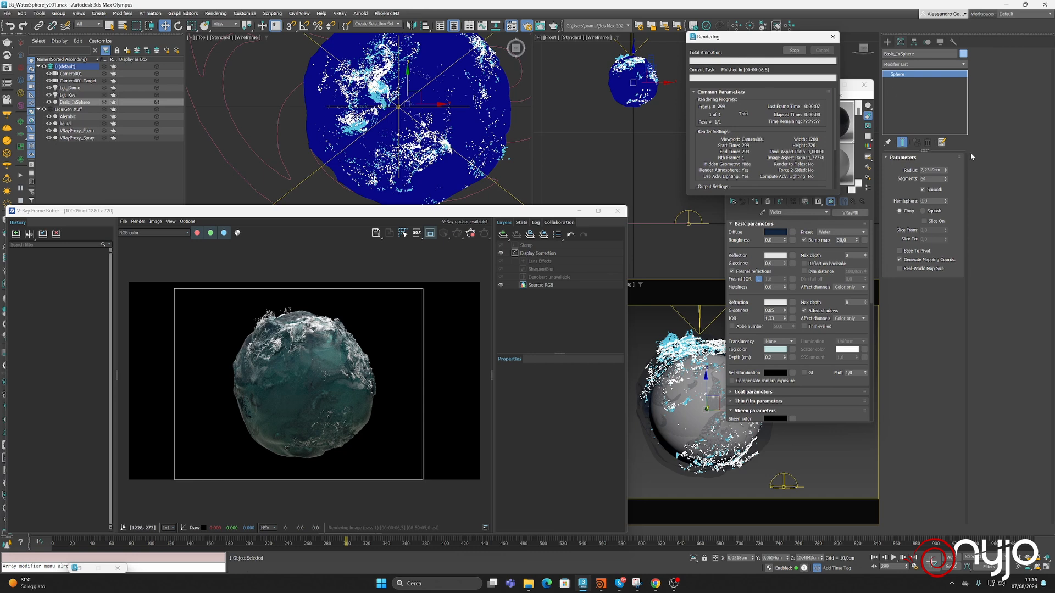
# Step: Reduce the inner sphere's radius to about 1,74 cm and re-render the marked region
pyautogui.moveTo(946, 170); pyautogui.dragTo(946, 184)
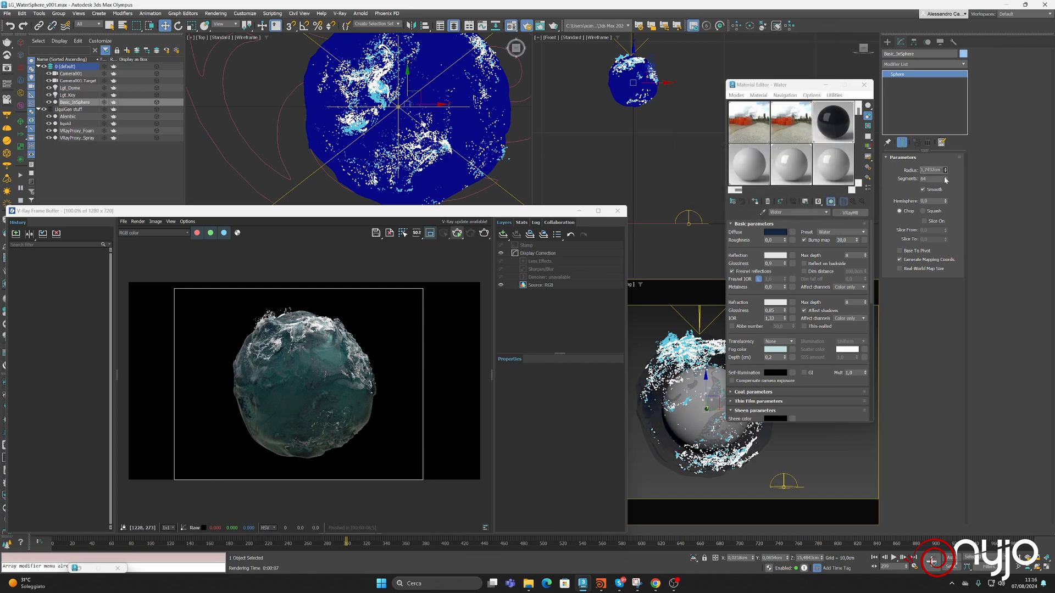
pyautogui.click(484, 233)
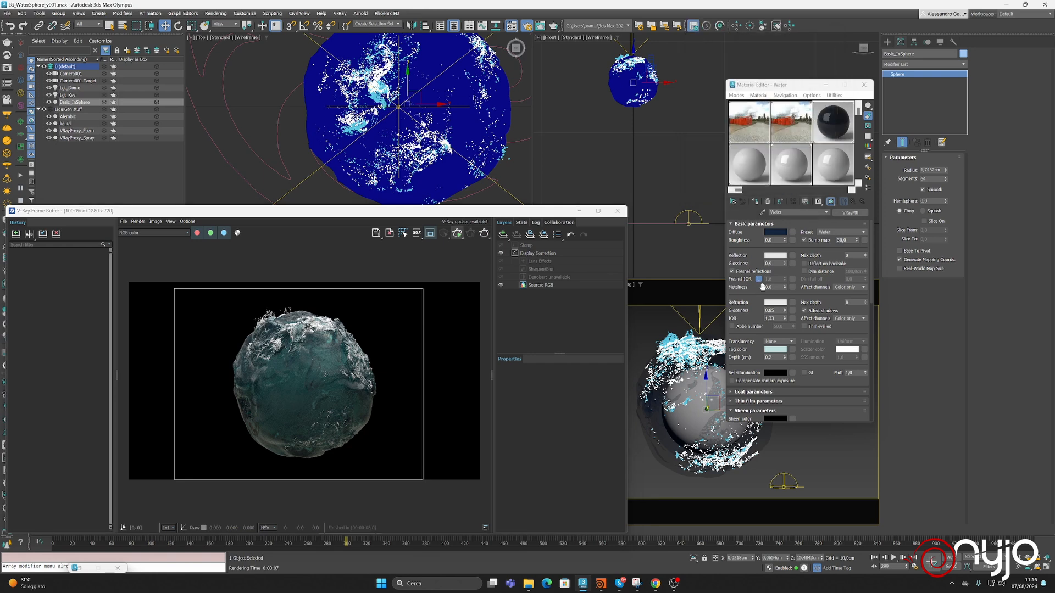
# Step: Try a Water fog depth of 0,1 cm with a test render, and settle on 0,15 cm
pyautogui.doubleClick(775, 358)
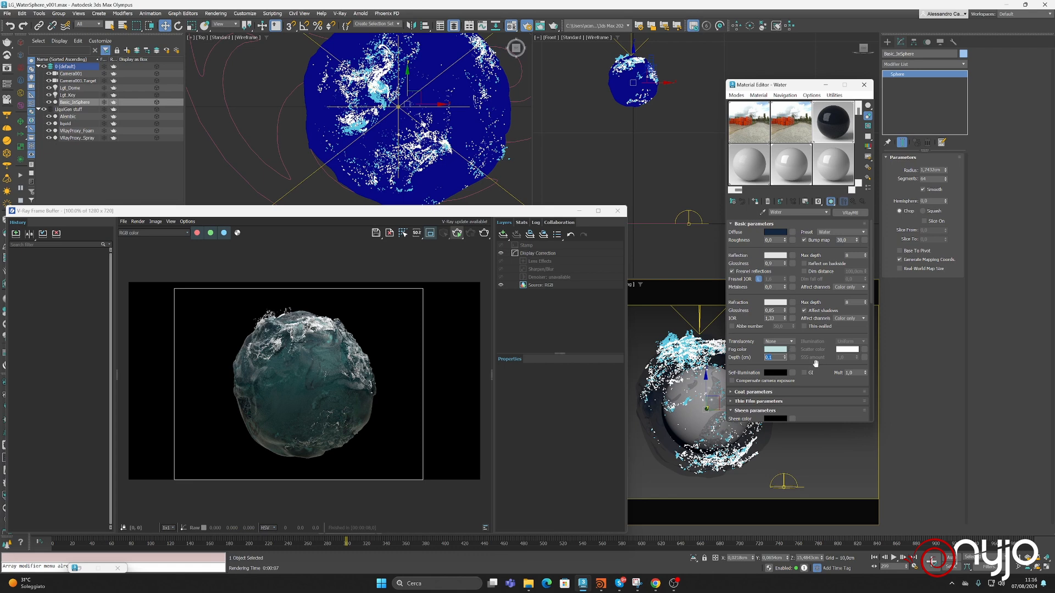
pyautogui.click(485, 232)
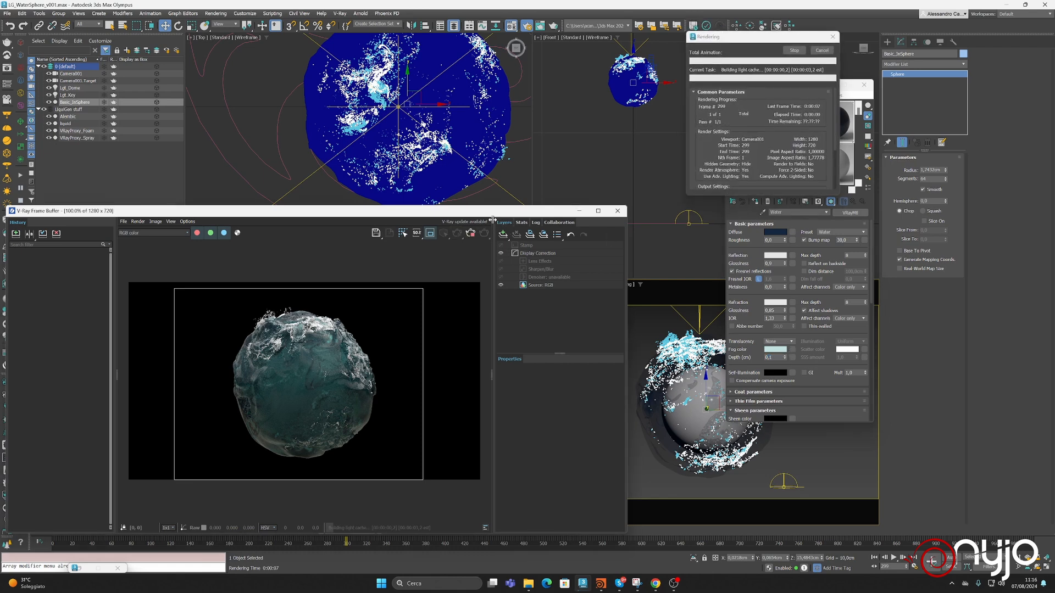
pyautogui.click(824, 50)
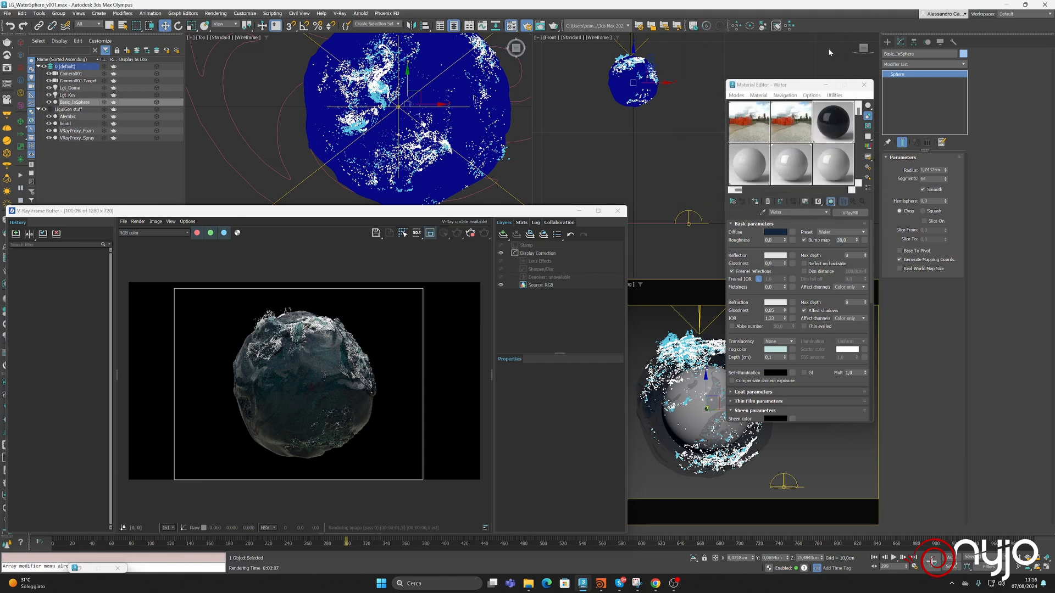
pyautogui.click(774, 358)
pyautogui.write('5')
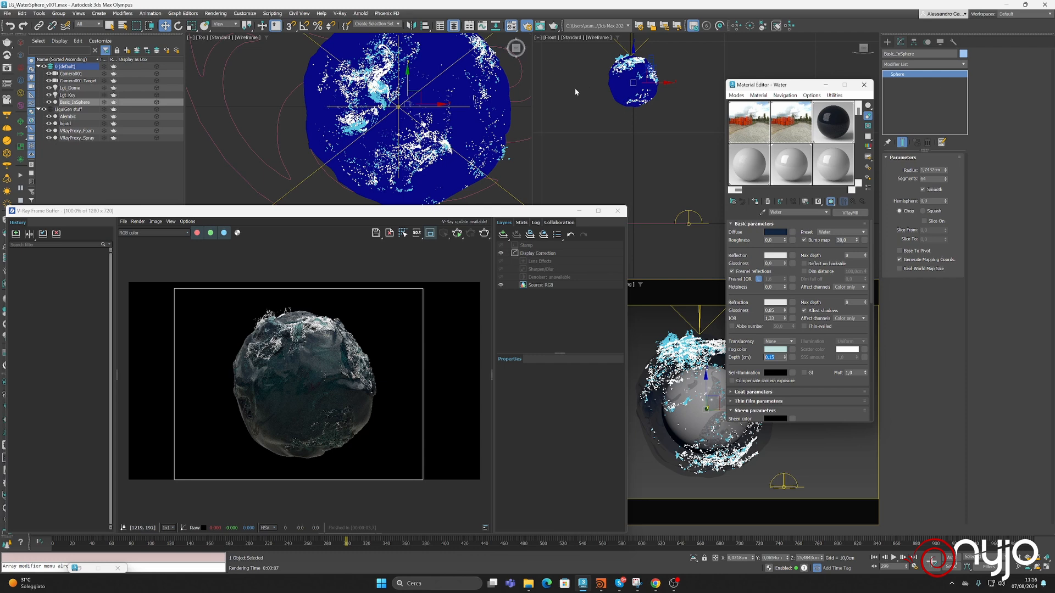
# Step: Copy the key light from above the sphere to below it and rotate the copy 180° to face upward
pyautogui.scroll(-4, 637, 154)
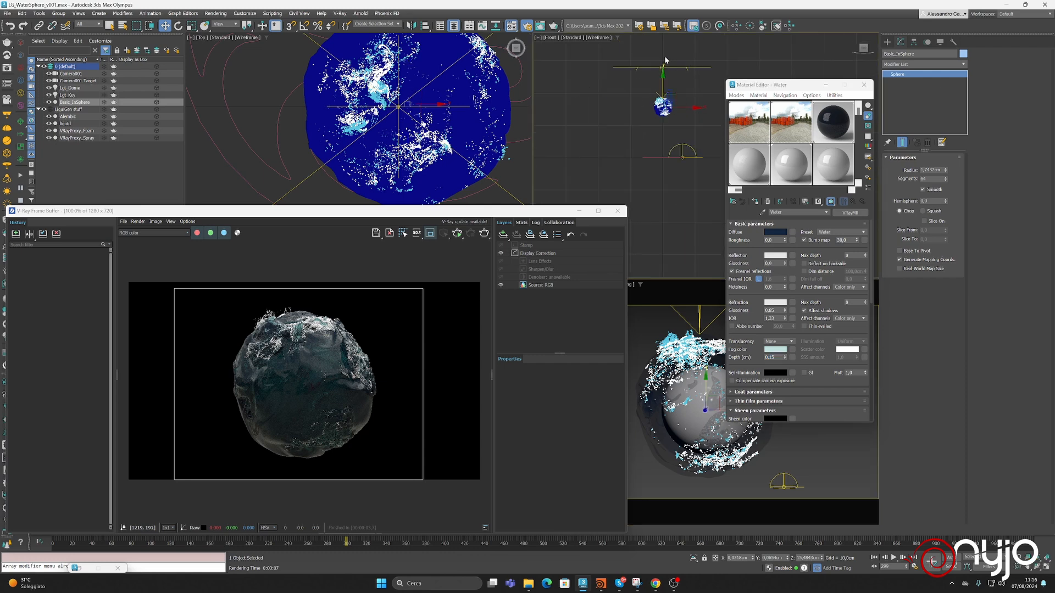
pyautogui.click(665, 59)
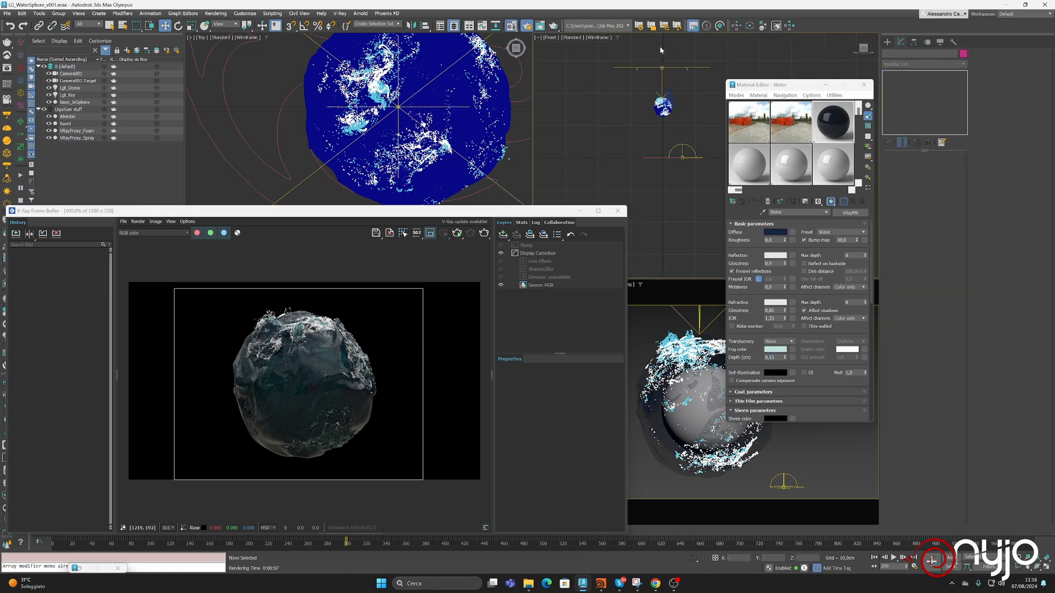
pyautogui.moveTo(660, 51); pyautogui.dragTo(661, 126)
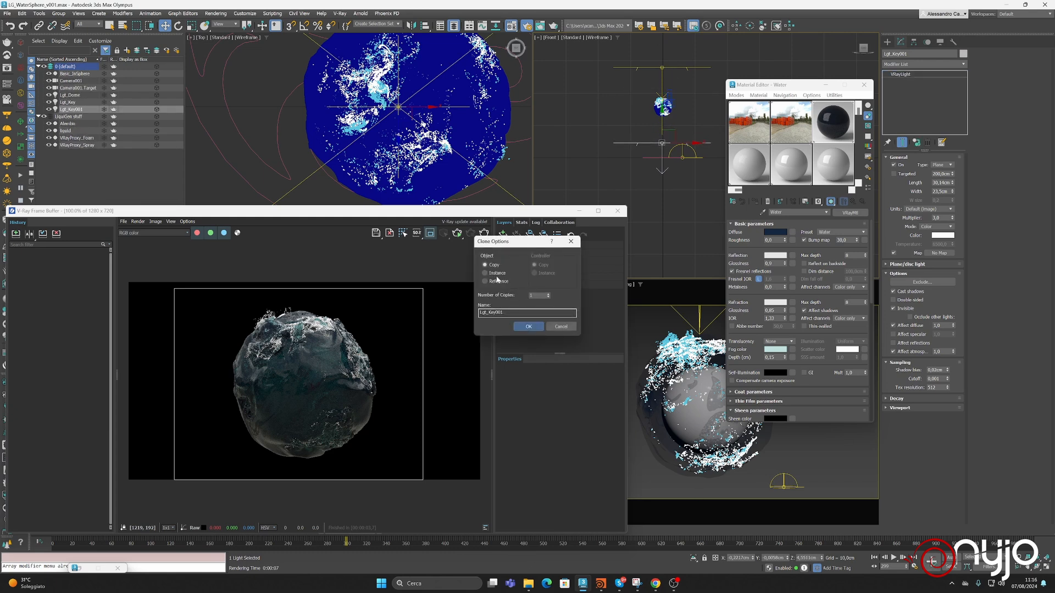
pyautogui.click(529, 326)
pyautogui.press('e')
pyautogui.rightClick(666, 129)
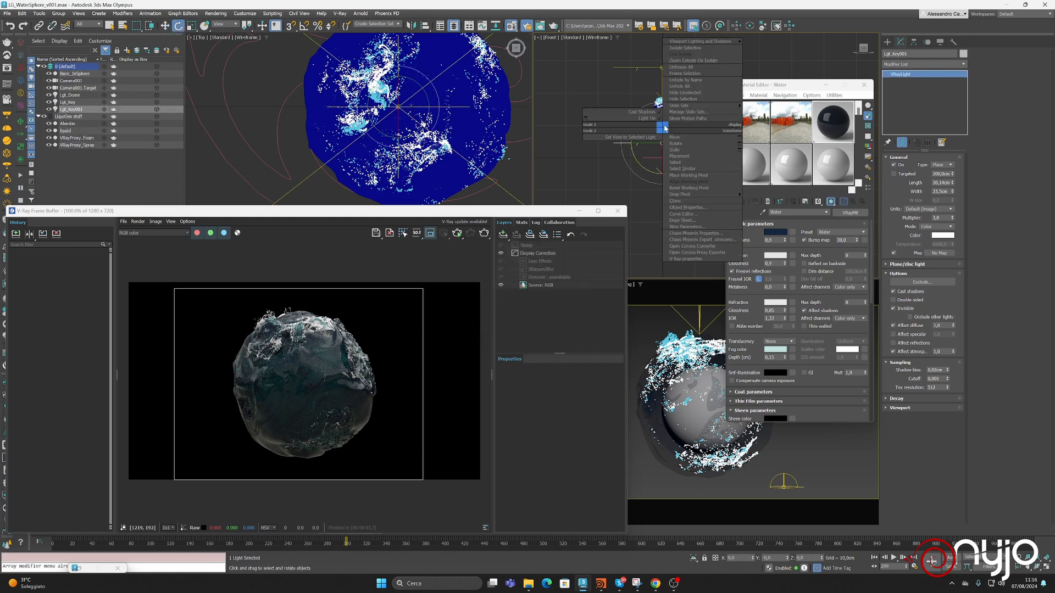
pyautogui.click(677, 143)
pyautogui.moveTo(663, 126); pyautogui.dragTo(670, 224)
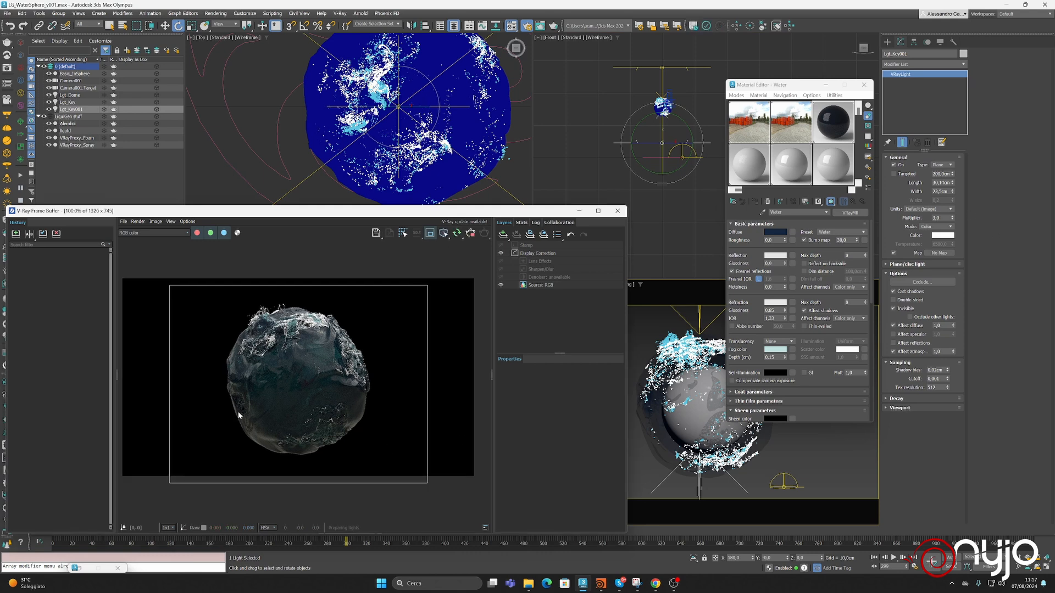
# Step: Set the lower light's colour to a bright blue
pyautogui.click(942, 235)
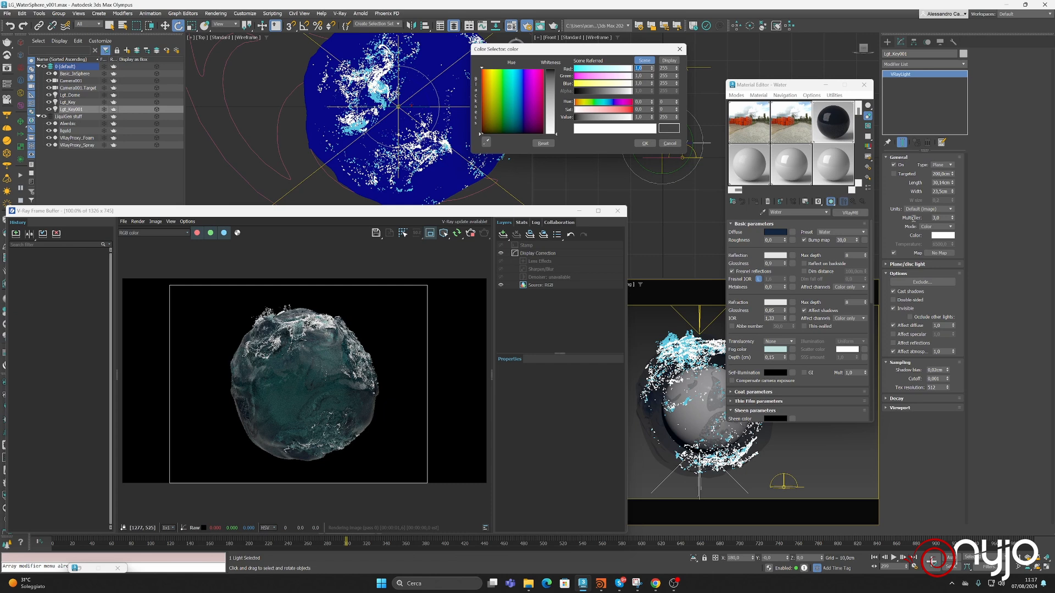
pyautogui.click(542, 71)
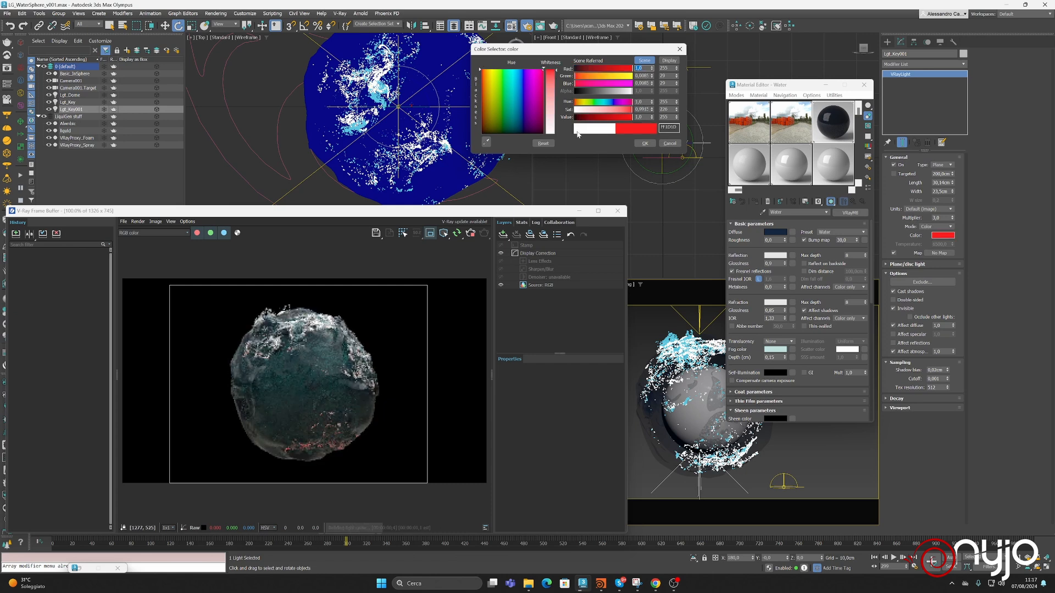
pyautogui.moveTo(600, 102); pyautogui.dragTo(600, 76)
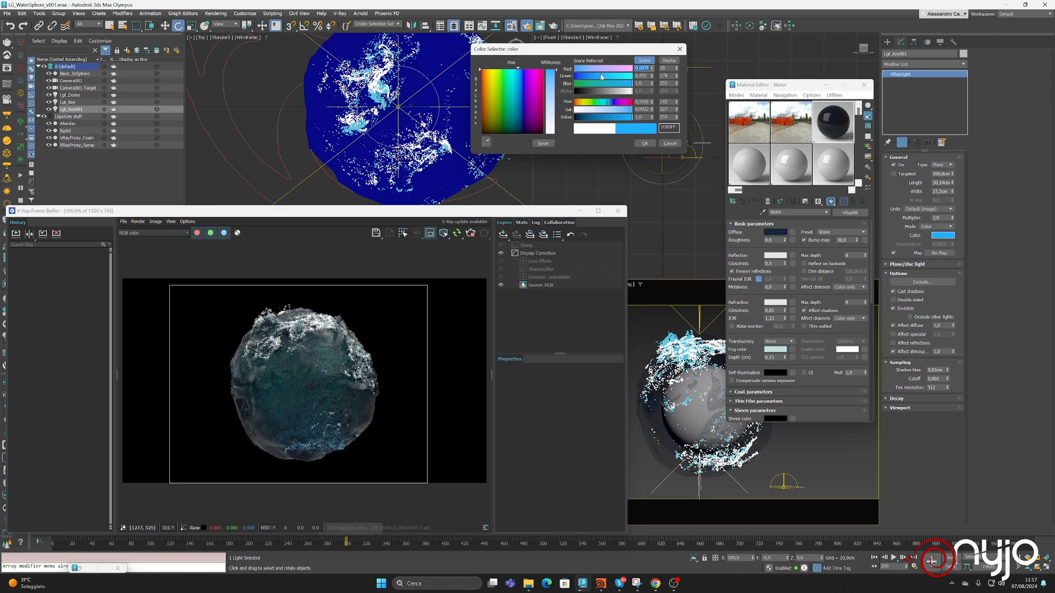
pyautogui.click(645, 143)
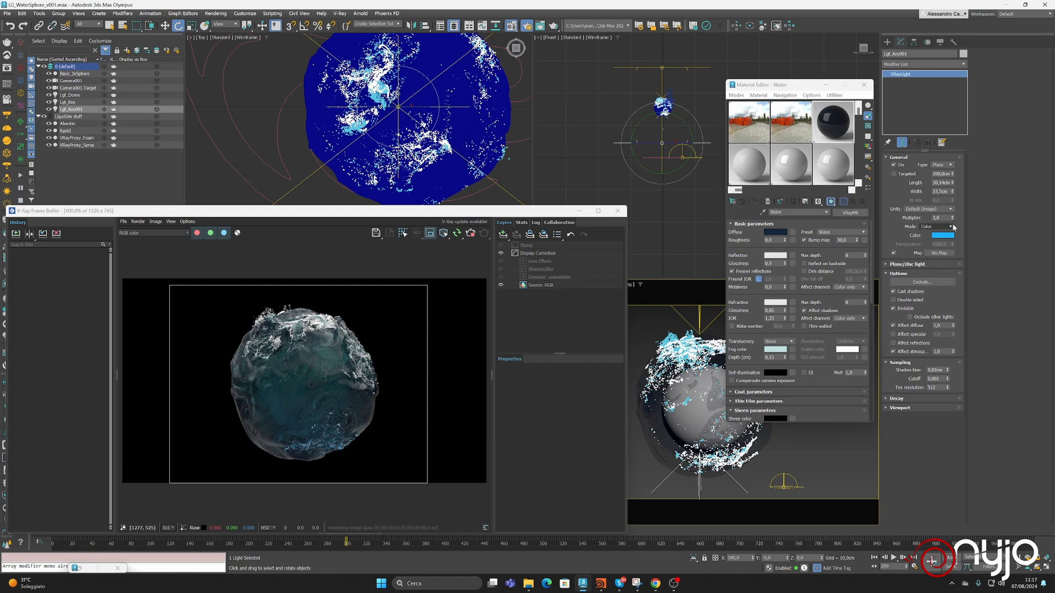
# Step: Try multipliers of 40 and 4 on the blue lower light, and settle on 5
pyautogui.doubleClick(936, 218)
pyautogui.write('40')
pyautogui.press('Return')
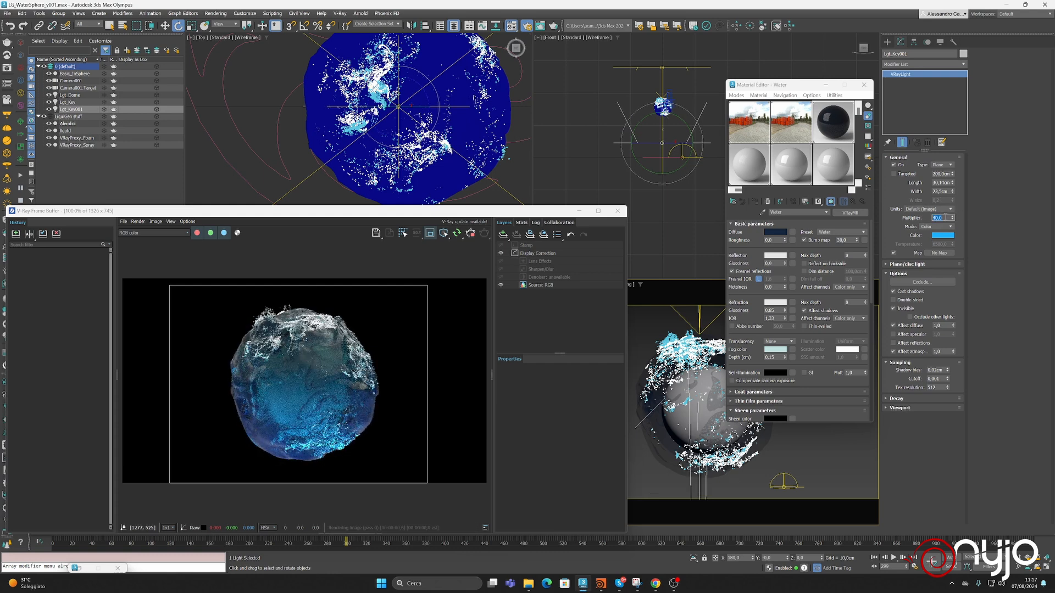
pyautogui.write('4')
pyautogui.press('Return')
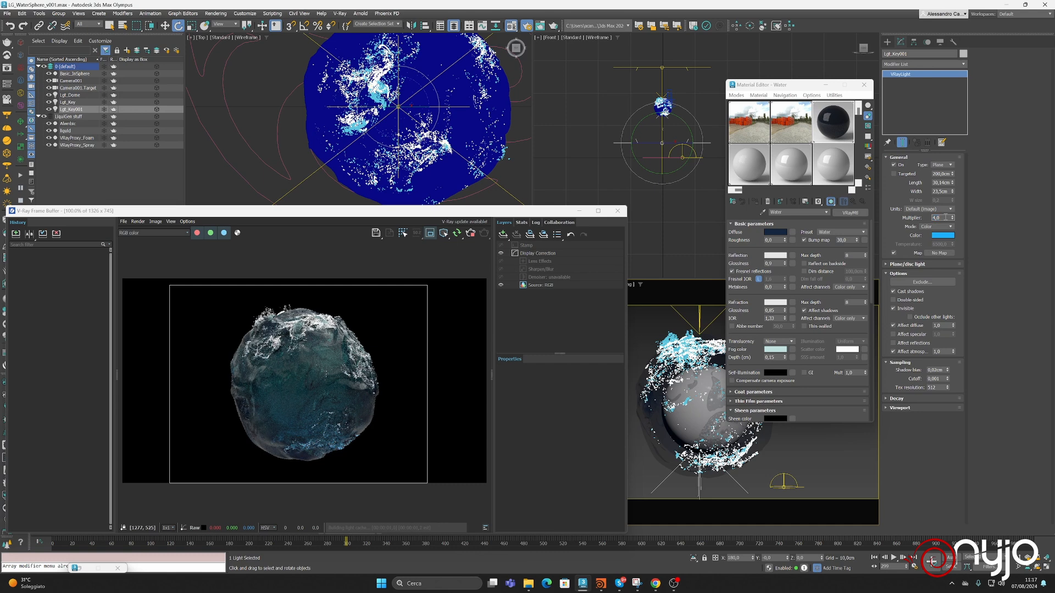
pyautogui.write('5')
pyautogui.press('Return')
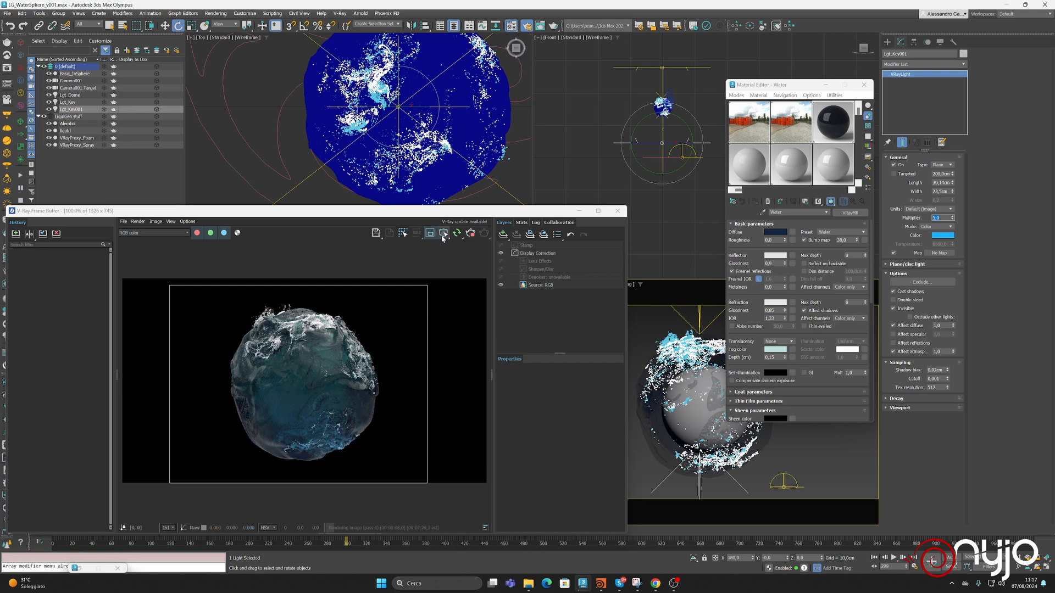
# Step: Stop the interactive render and save the scene
pyautogui.click(471, 234)
pyautogui.click(7, 13)
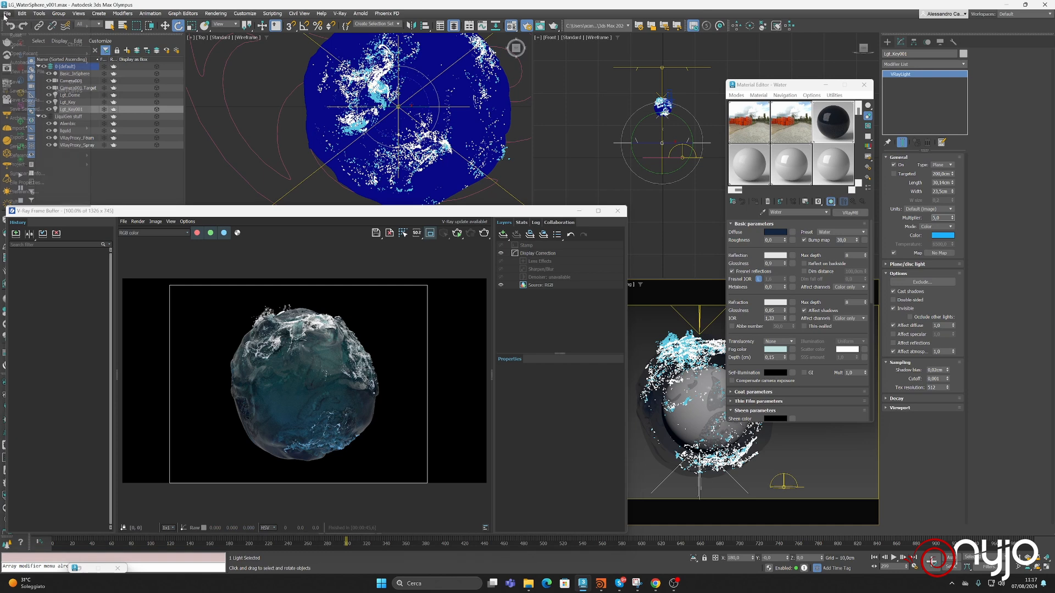
pyautogui.click(18, 84)
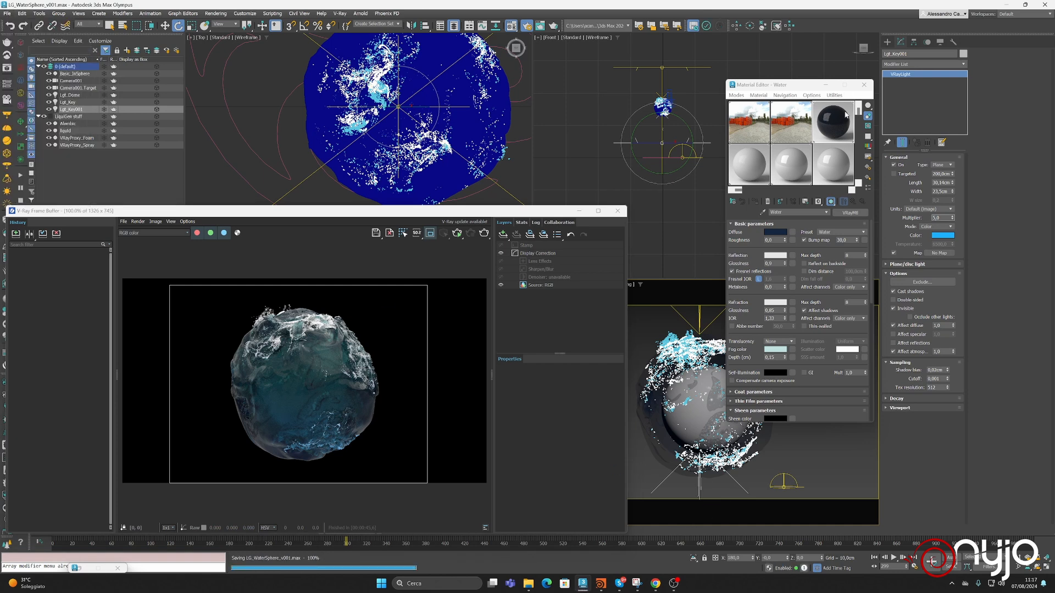
# Step: Close the Material Editor, go to frame 629 and render the marked region
pyautogui.click(864, 85)
pyautogui.click(670, 543)
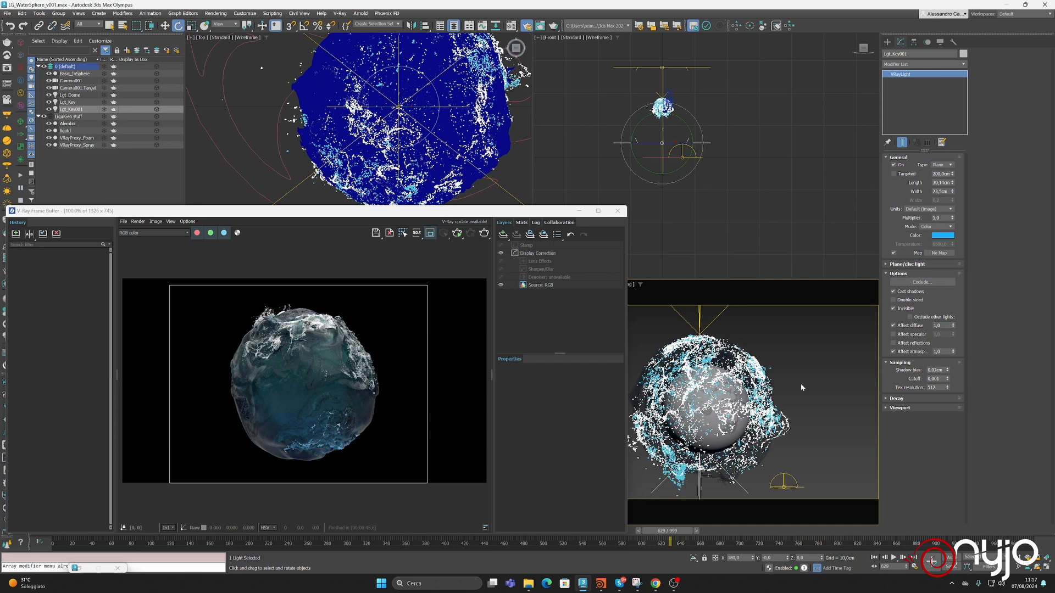
pyautogui.click(484, 233)
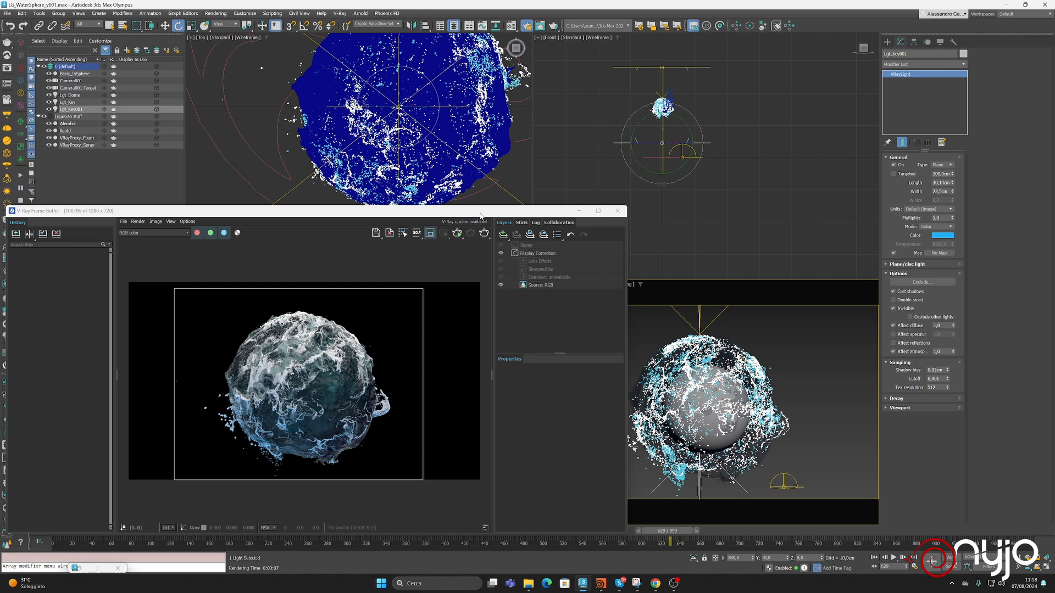
# Step: Set the render output size to 1920x1080 and render the Camera001 view
pyautogui.moveTo(481, 216); pyautogui.dragTo(514, 116)
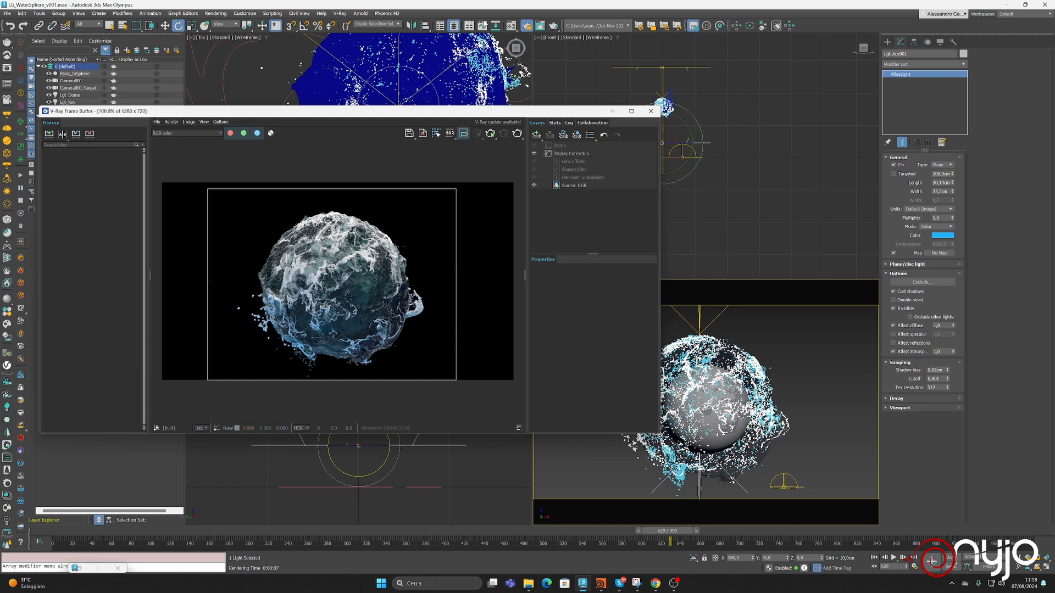
pyautogui.press('F10')
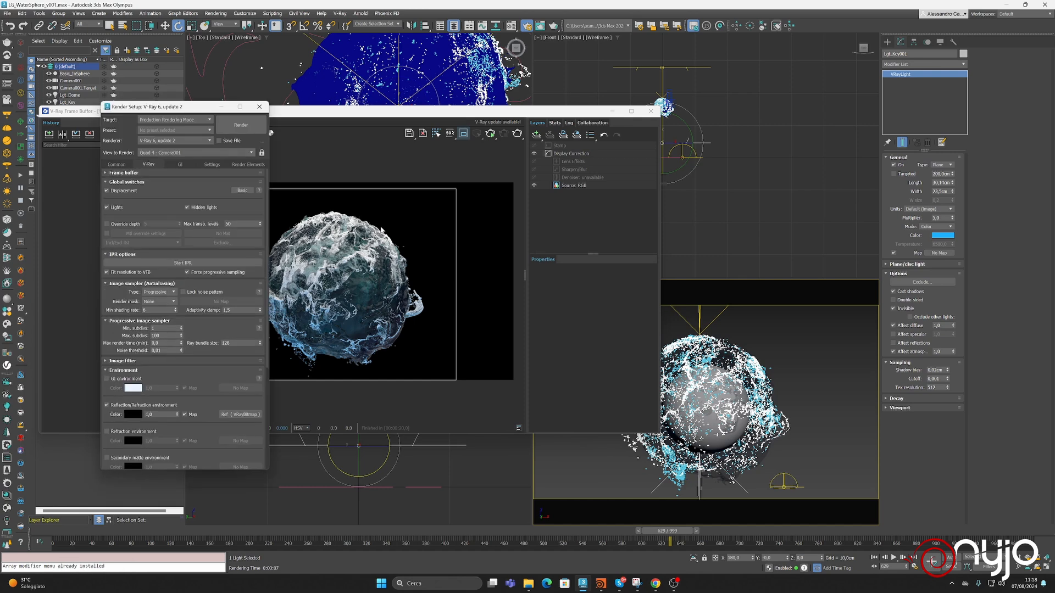
pyautogui.click(116, 165)
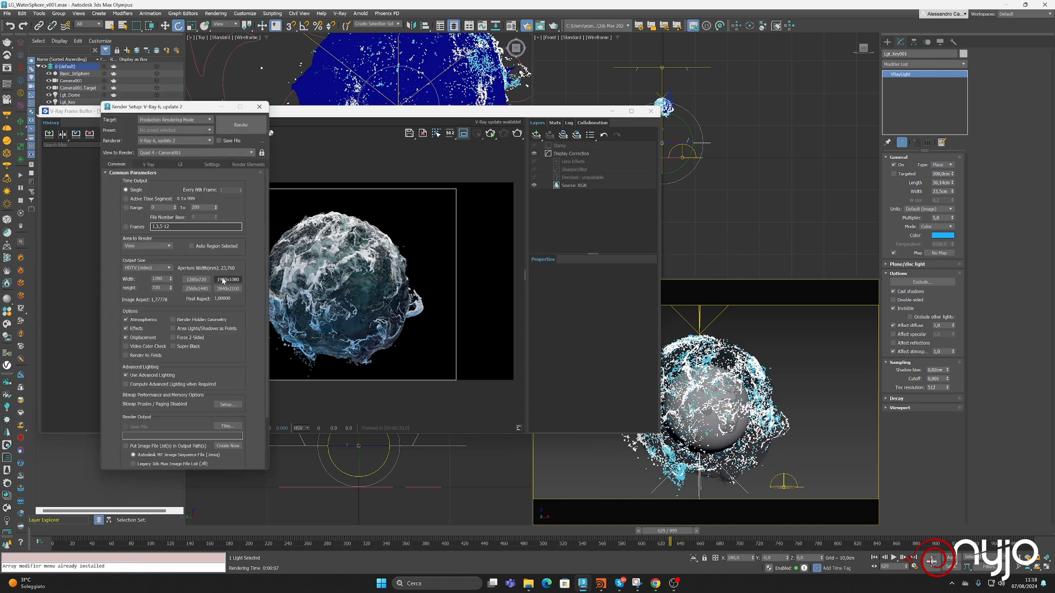
pyautogui.click(238, 126)
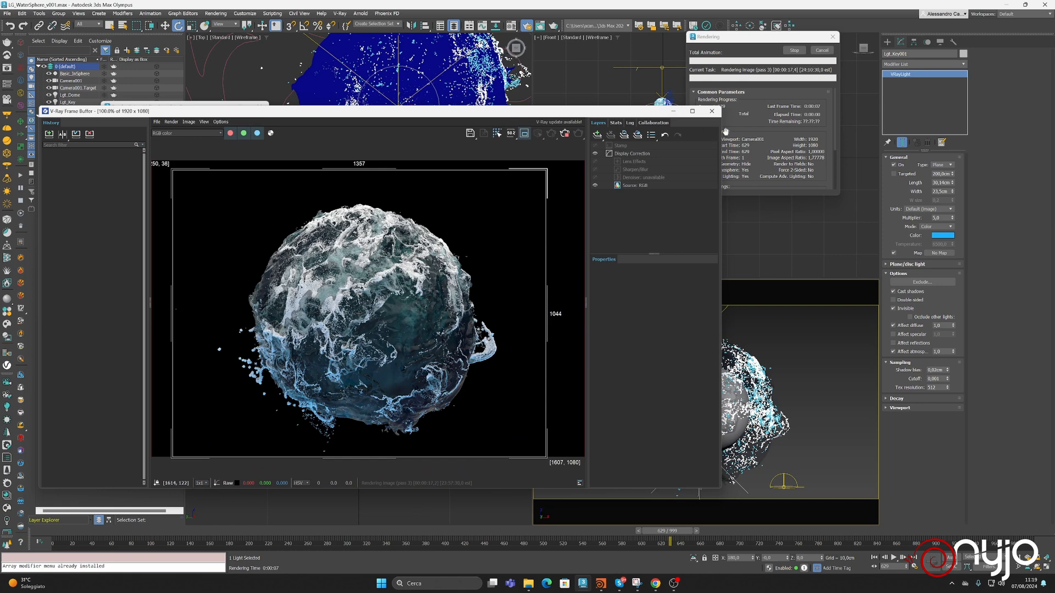
# Step: Cancel the running render and mark a smaller render region over the left part of the sphere
pyautogui.click(824, 51)
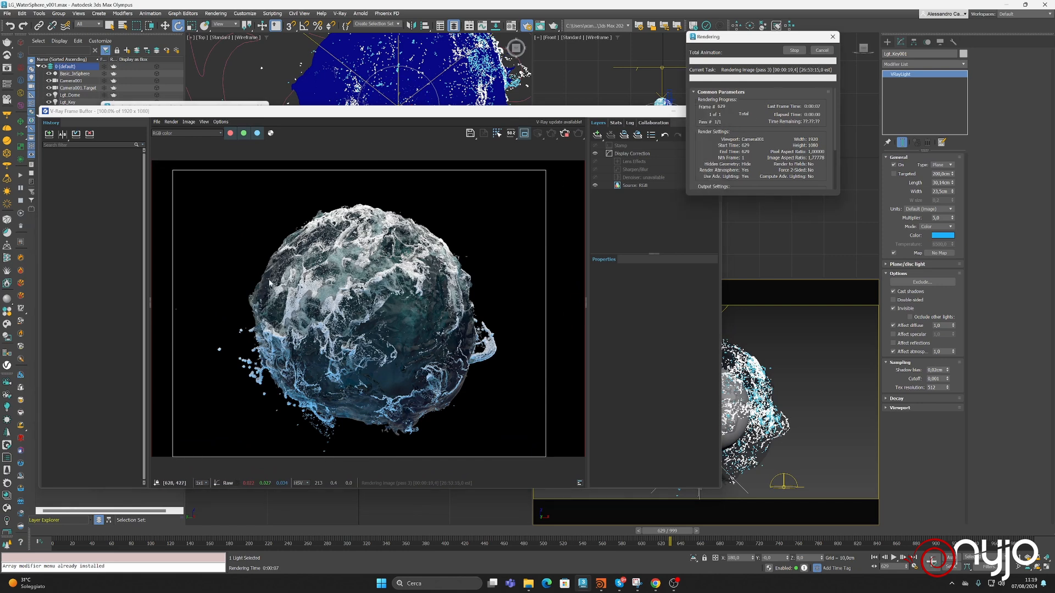
pyautogui.moveTo(266, 280); pyautogui.dragTo(351, 339)
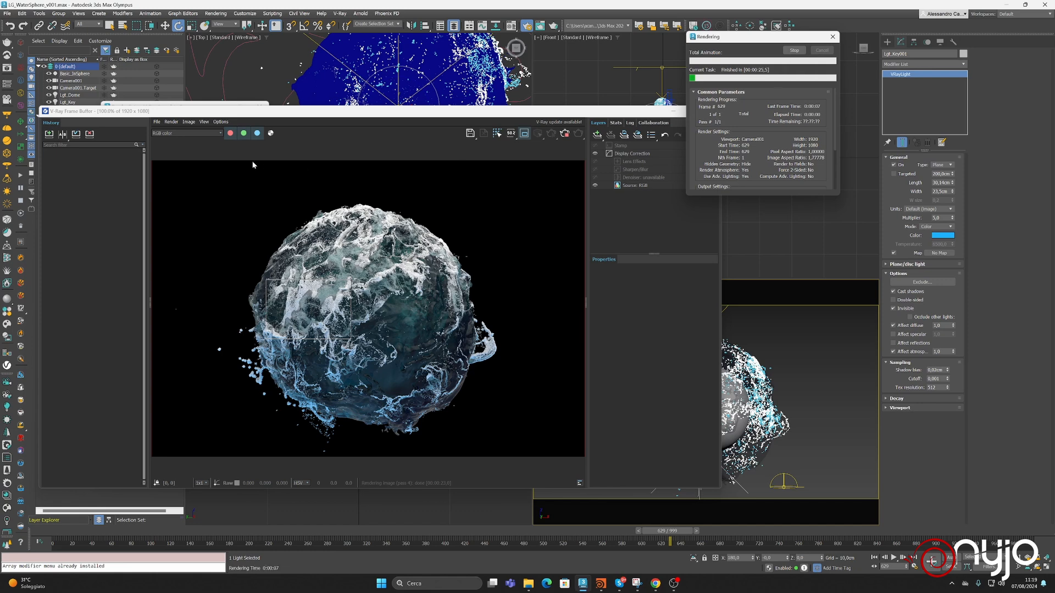
pyautogui.moveTo(238, 116); pyautogui.dragTo(330, 82)
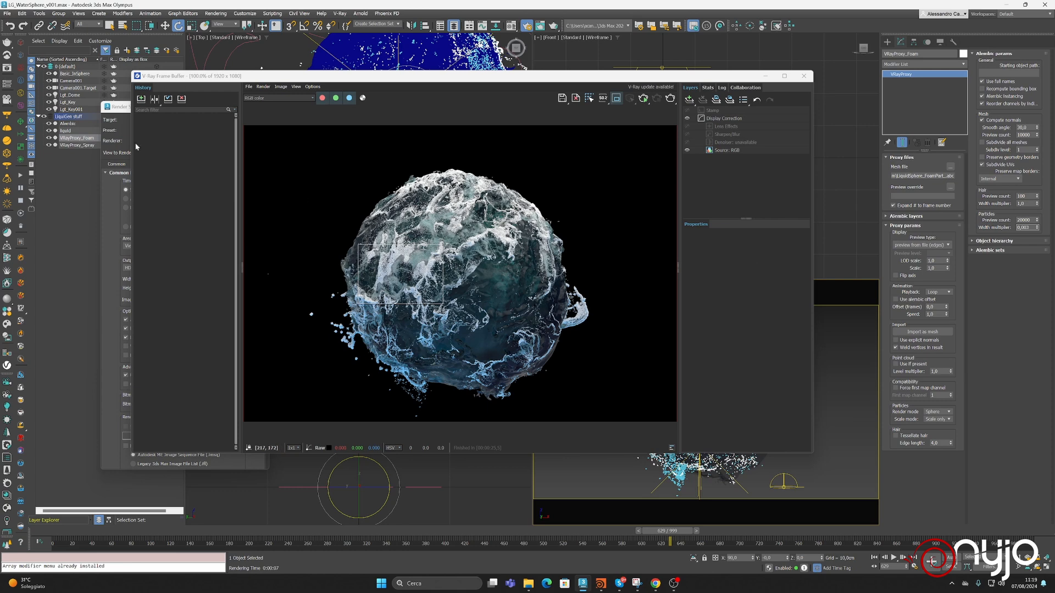
# Step: Set the particle width multiplier of VRayProxy_Spray to 0,003 and render the small region
pyautogui.click(78, 145)
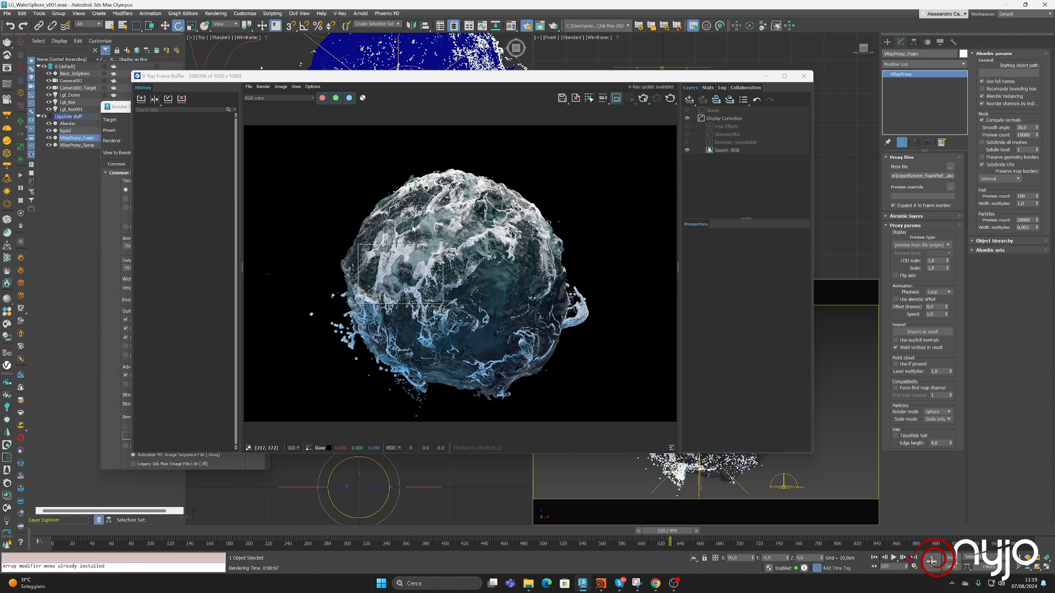
pyautogui.click(1024, 227)
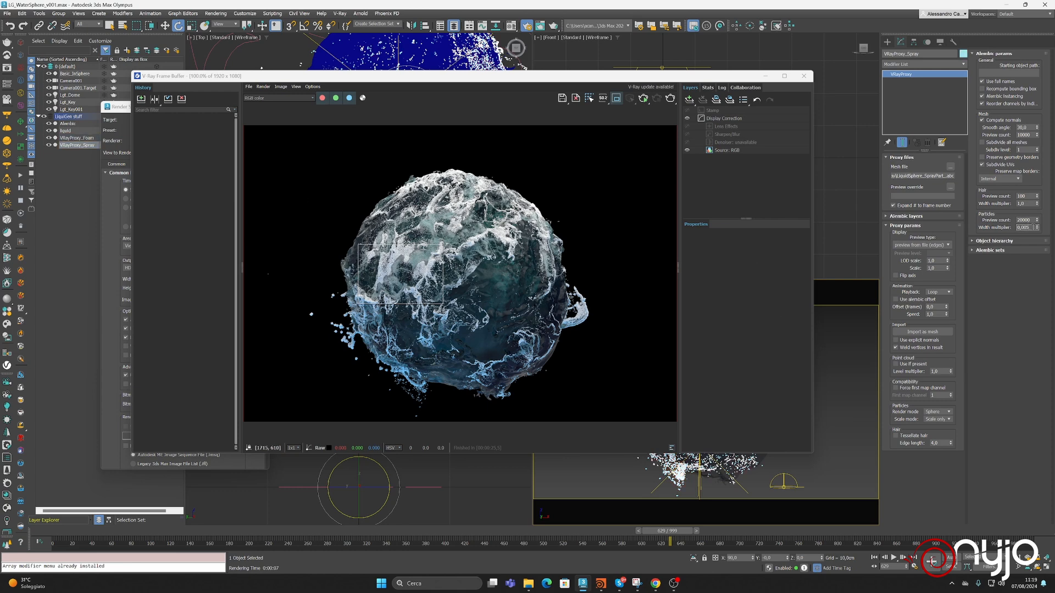
pyautogui.click(670, 98)
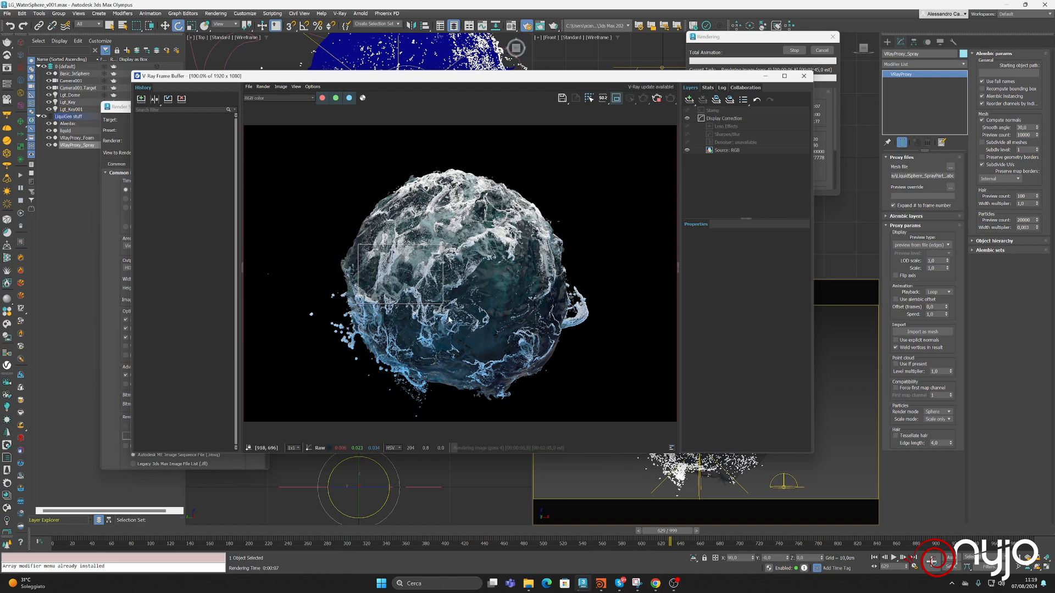
# Step: Enable viewport clipping in the Camera001 view and select the camera
pyautogui.moveTo(476, 82); pyautogui.dragTo(385, 141)
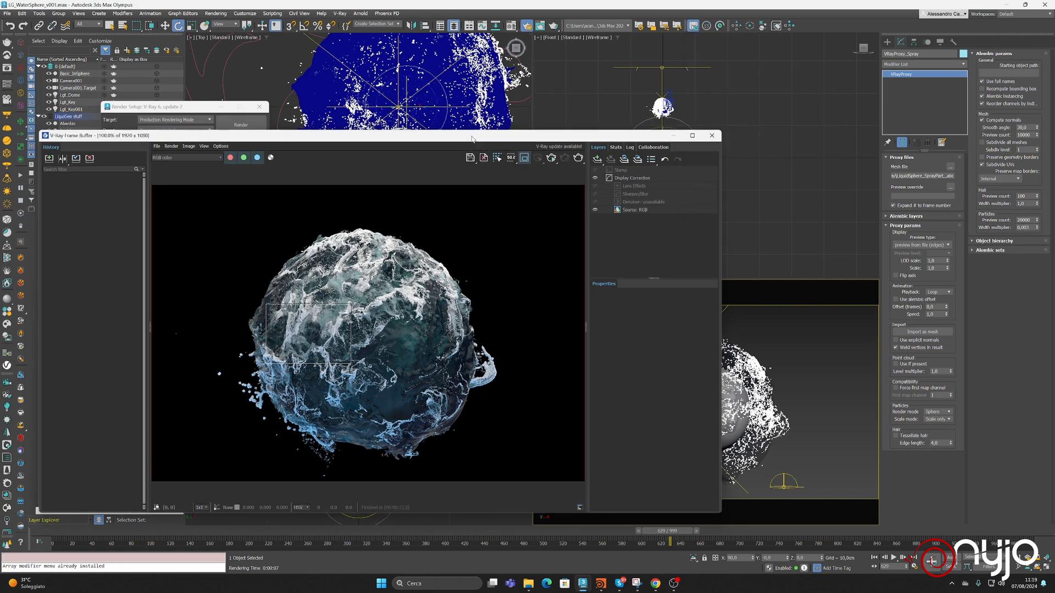
pyautogui.moveTo(455, 135); pyautogui.dragTo(673, 72)
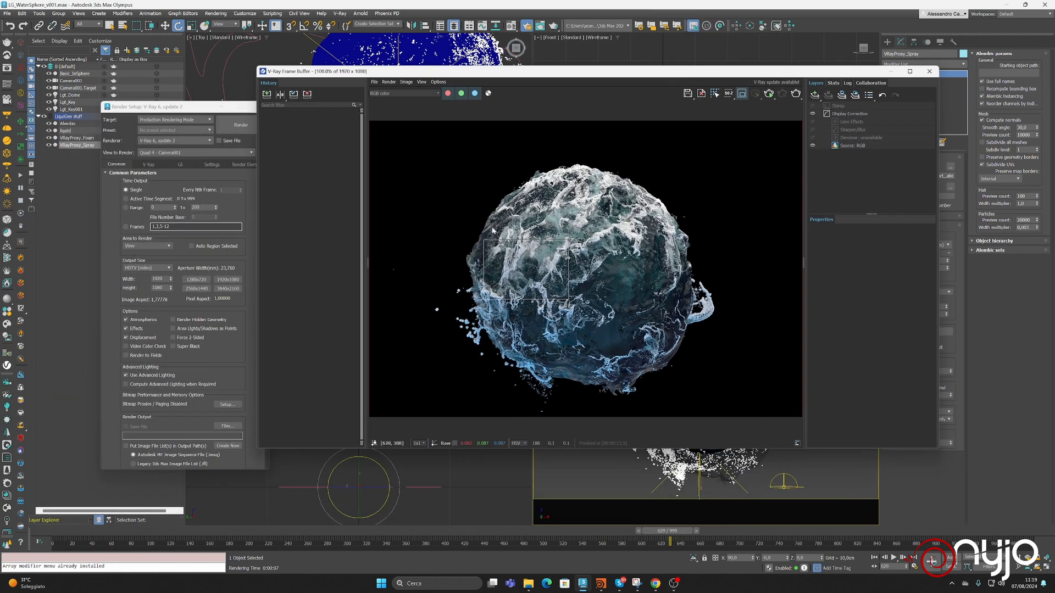
pyautogui.moveTo(790, 76); pyautogui.dragTo(327, 203)
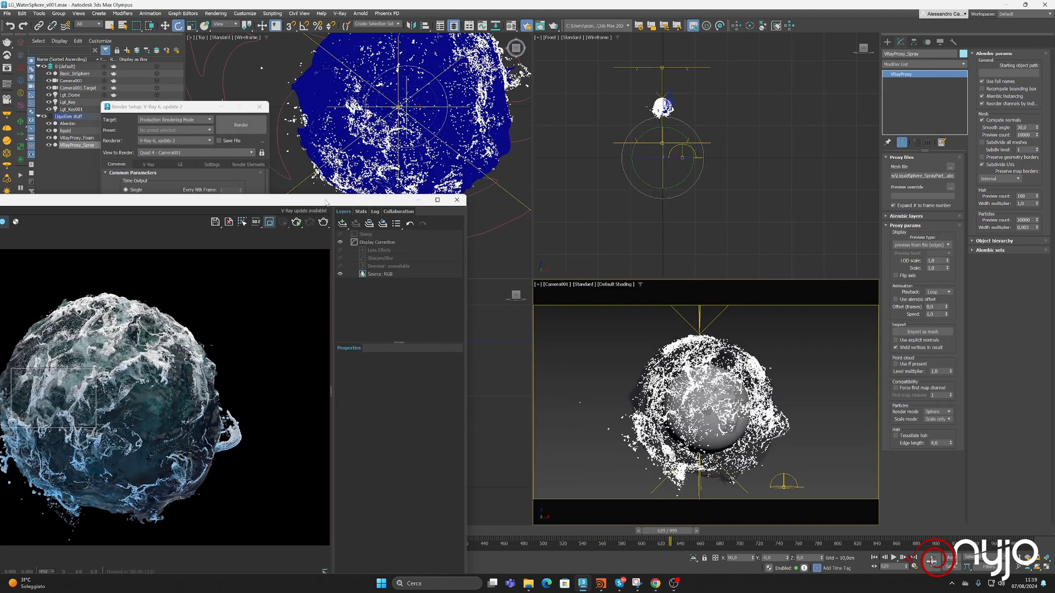
pyautogui.click(565, 285)
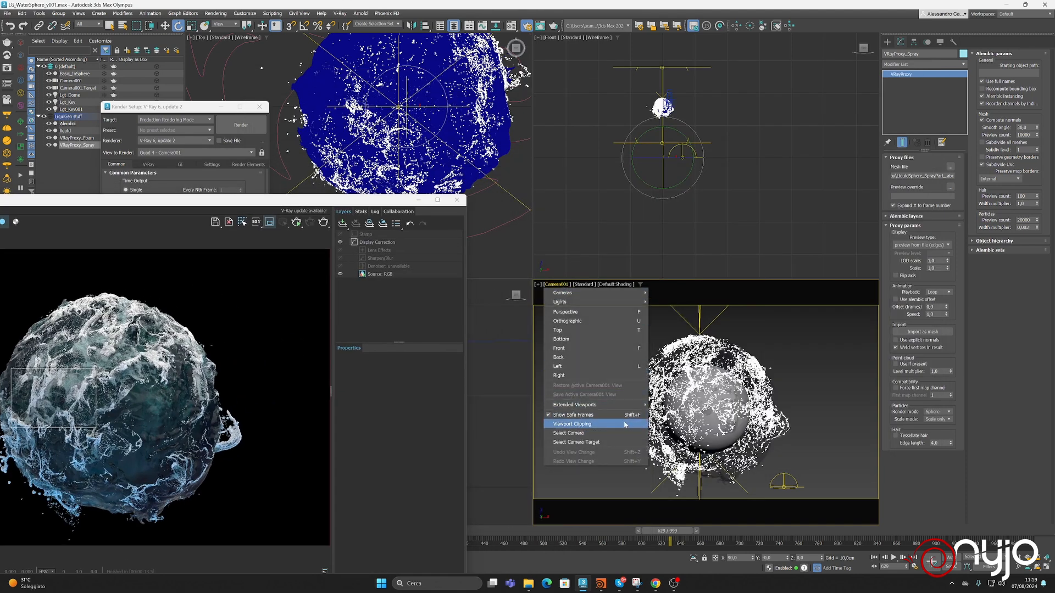
pyautogui.click(588, 424)
pyautogui.click(557, 284)
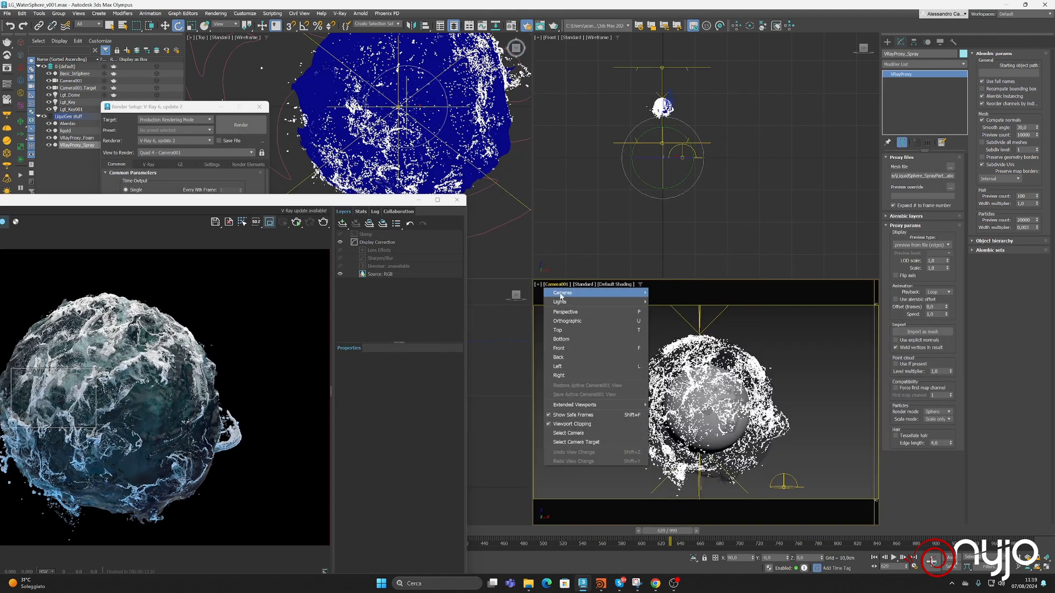
pyautogui.click(577, 434)
pyautogui.click(924, 64)
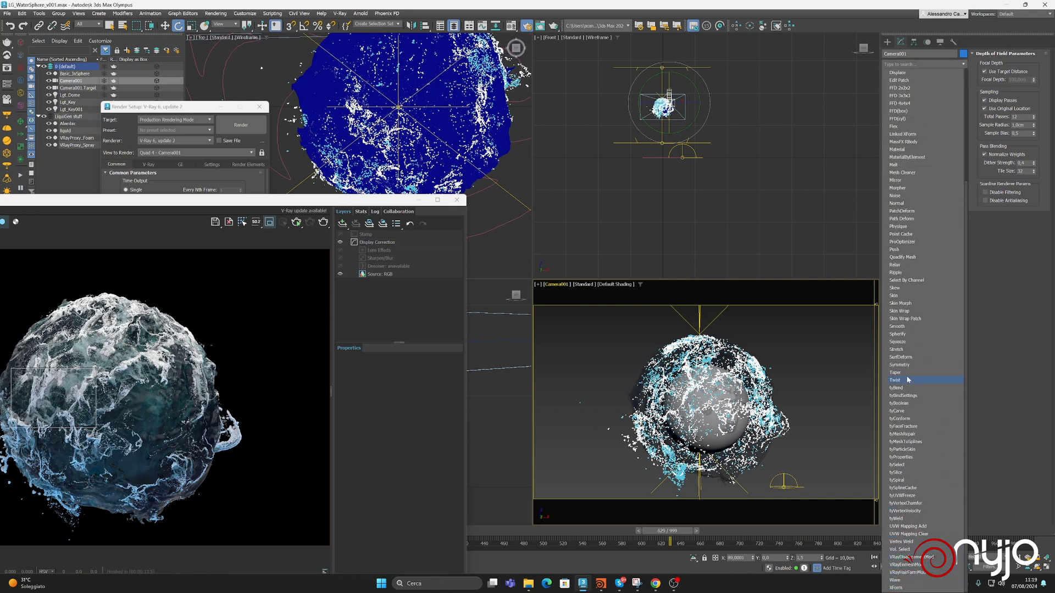
pyautogui.scroll(6, 908, 379)
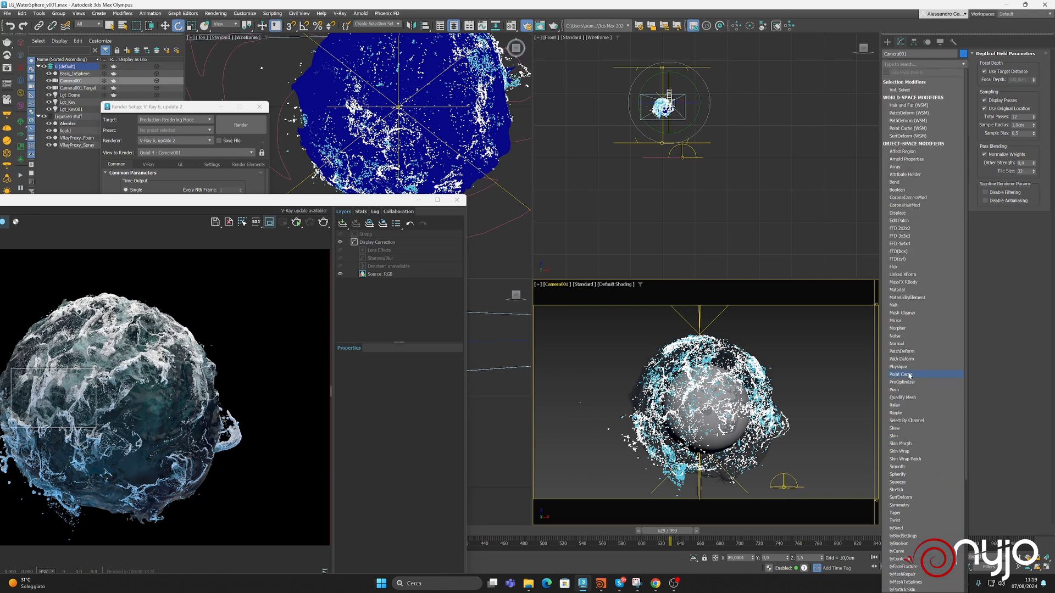
pyautogui.click(190, 201)
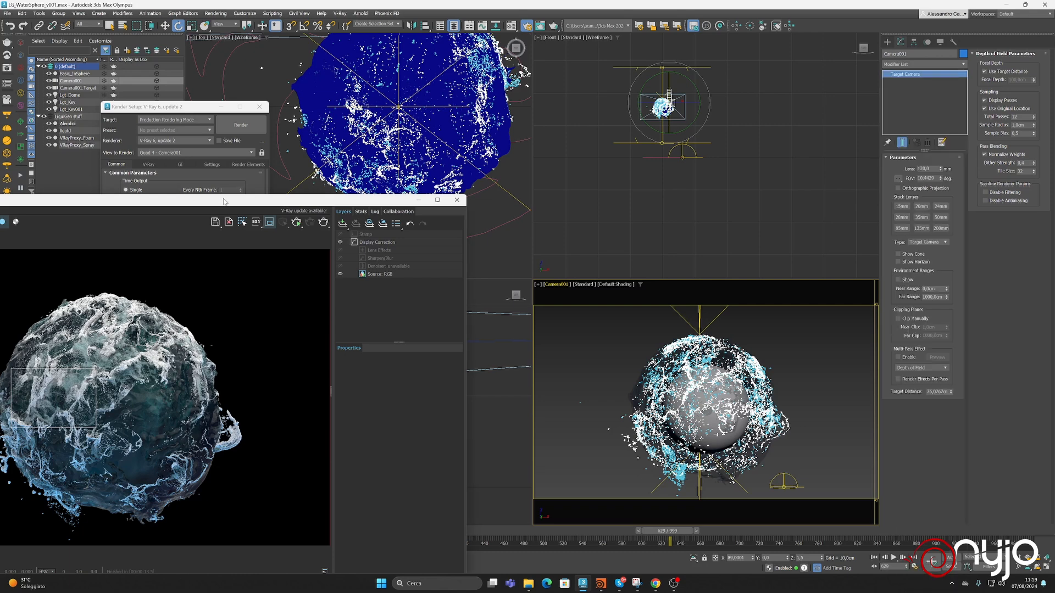
# Step: Enable motion blur in the V-Ray camera render settings, keeping the frame buffer clear of the settings window
pyautogui.moveTo(225, 199); pyautogui.dragTo(727, 97)
pyautogui.click(149, 164)
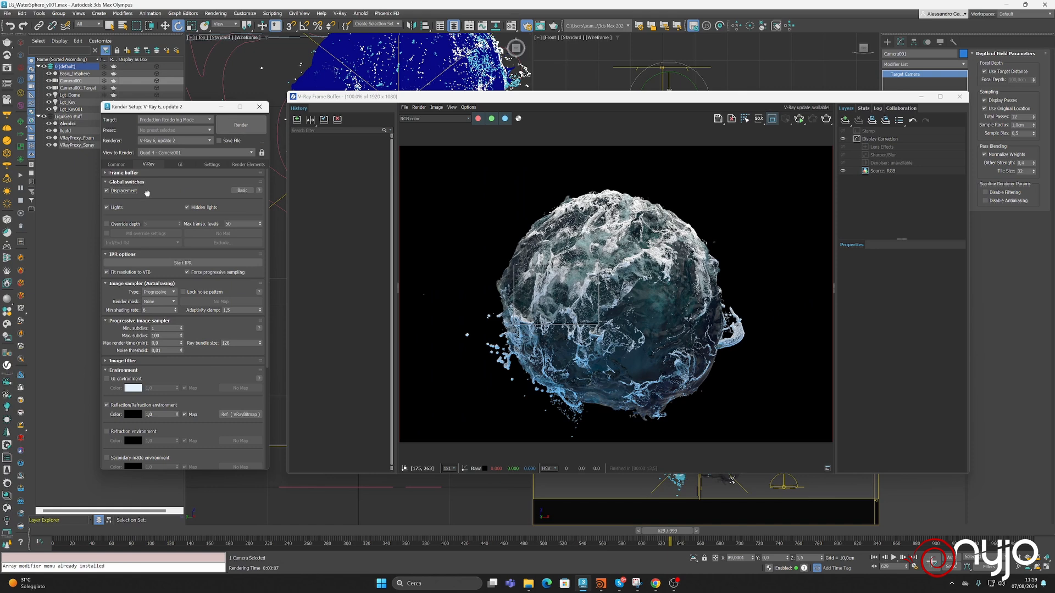
pyautogui.moveTo(148, 205); pyautogui.dragTo(148, 186)
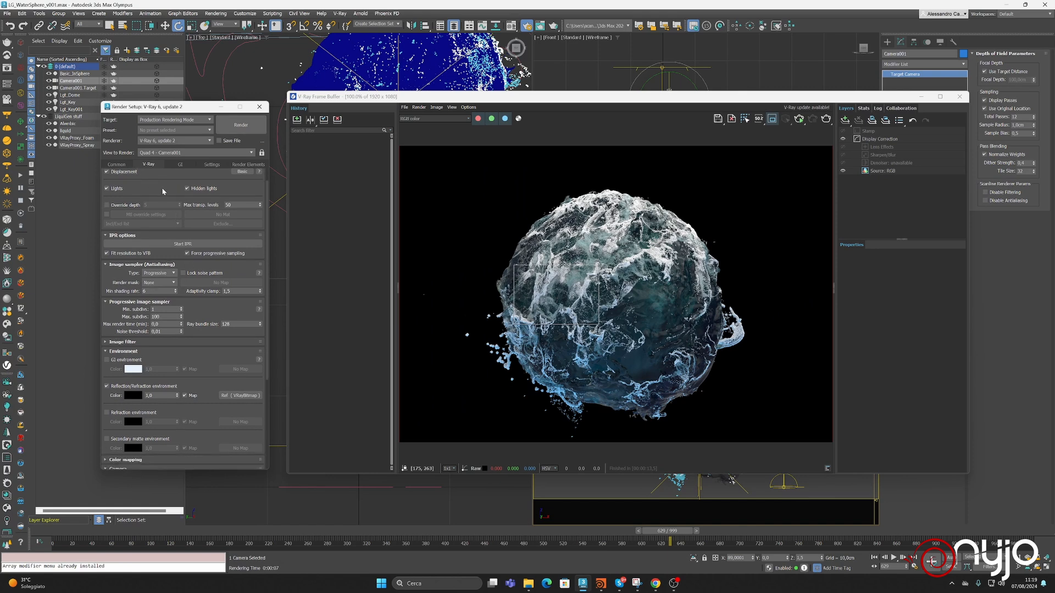
pyautogui.scroll(-5, 148, 211)
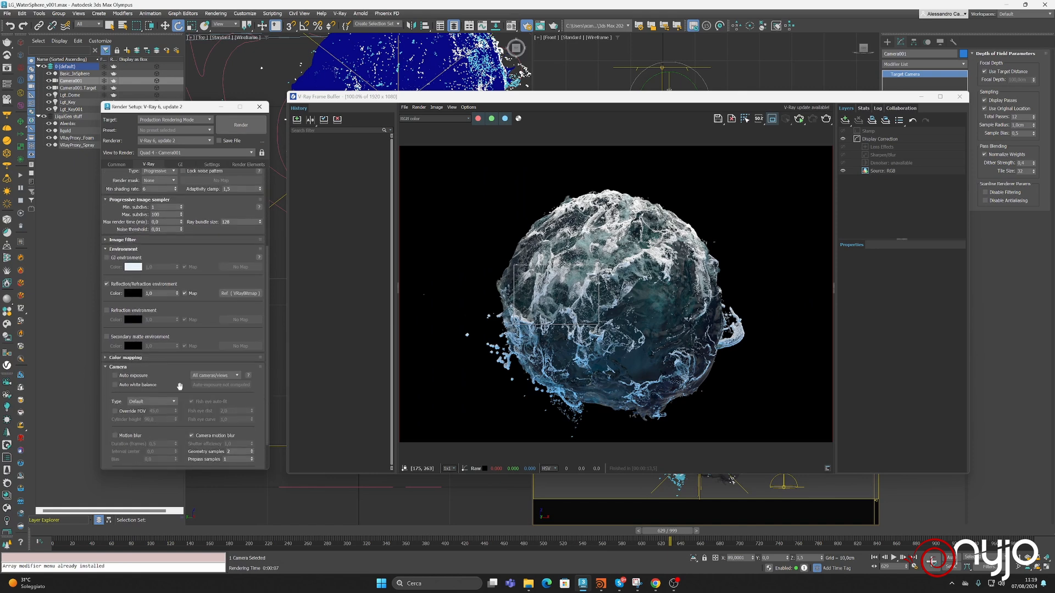
pyautogui.click(115, 435)
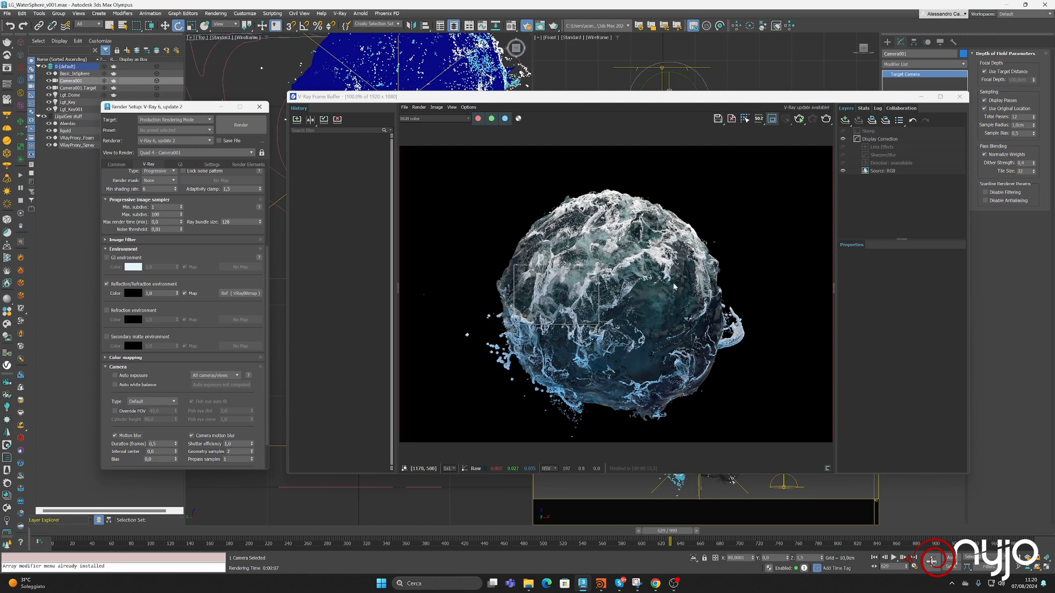
# Step: Test-render the marked region with motion blur, inspect the foam detail up close, and cancel the render
pyautogui.click(826, 119)
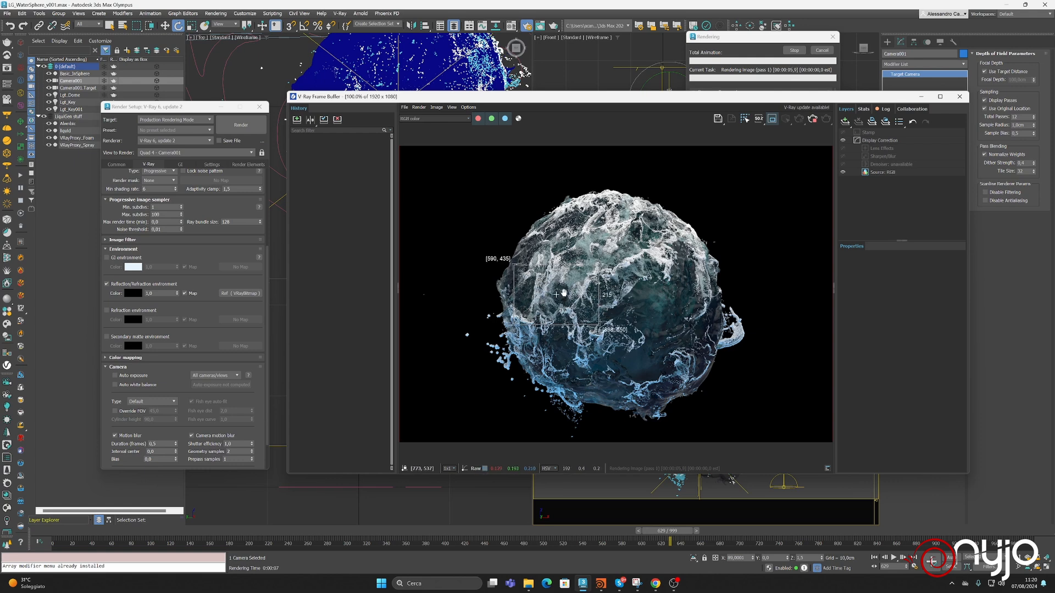
pyautogui.scroll(1, 555, 294)
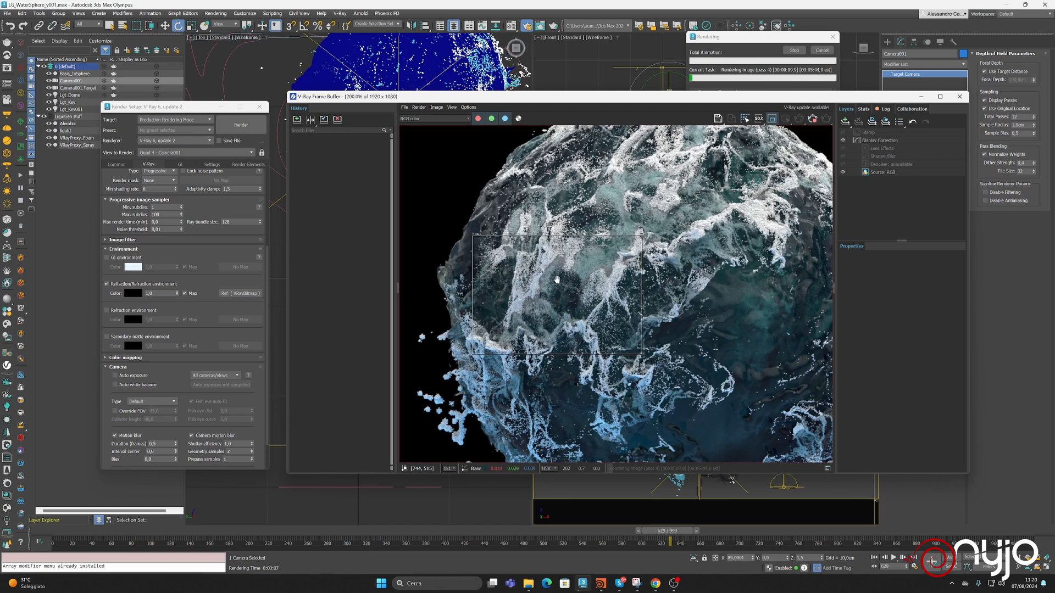
pyautogui.scroll(-1, 557, 279)
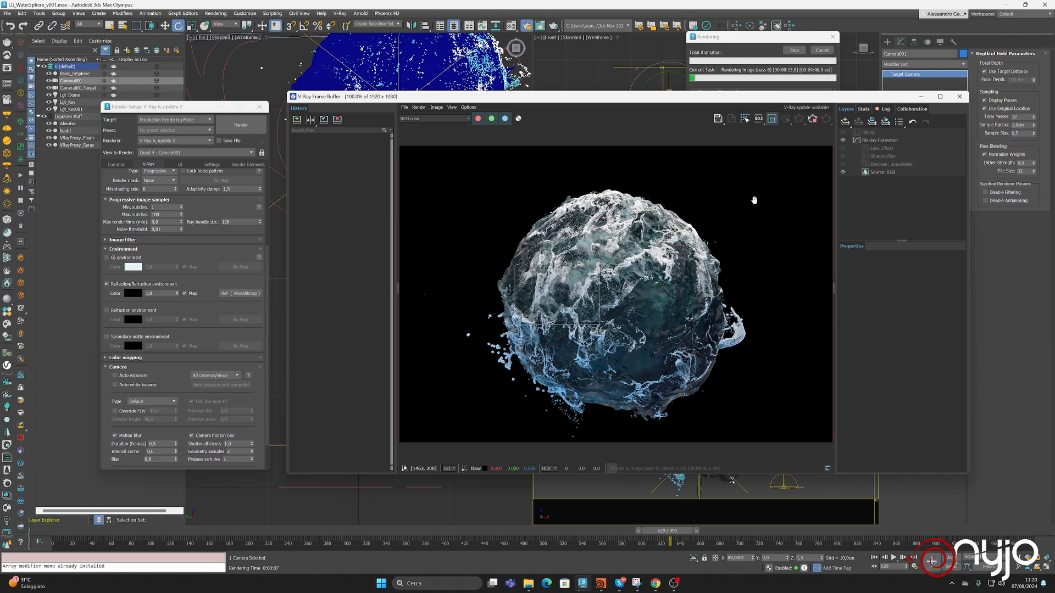
pyautogui.click(826, 51)
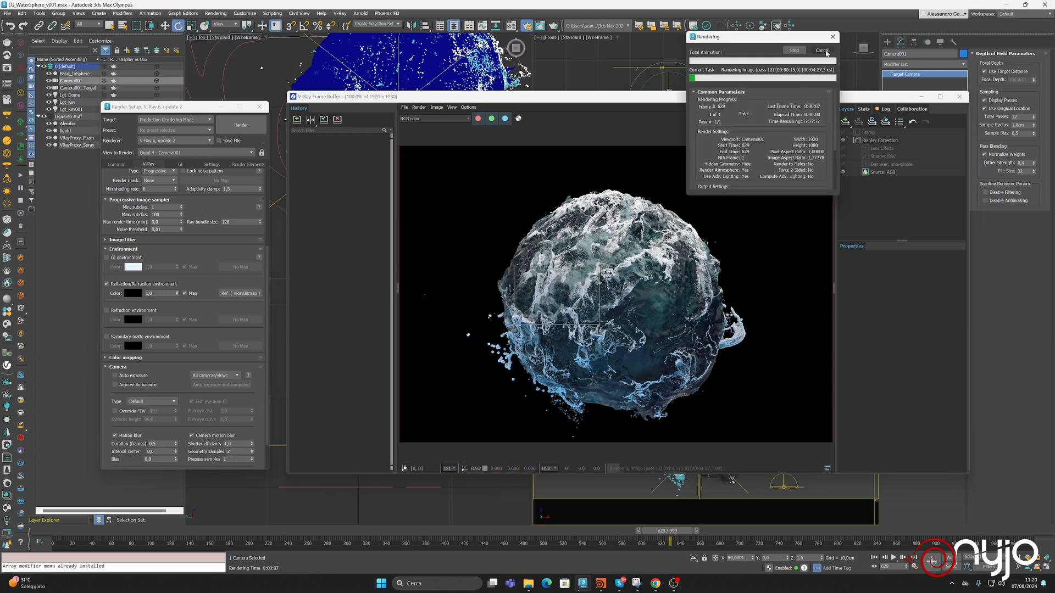
pyautogui.click(826, 51)
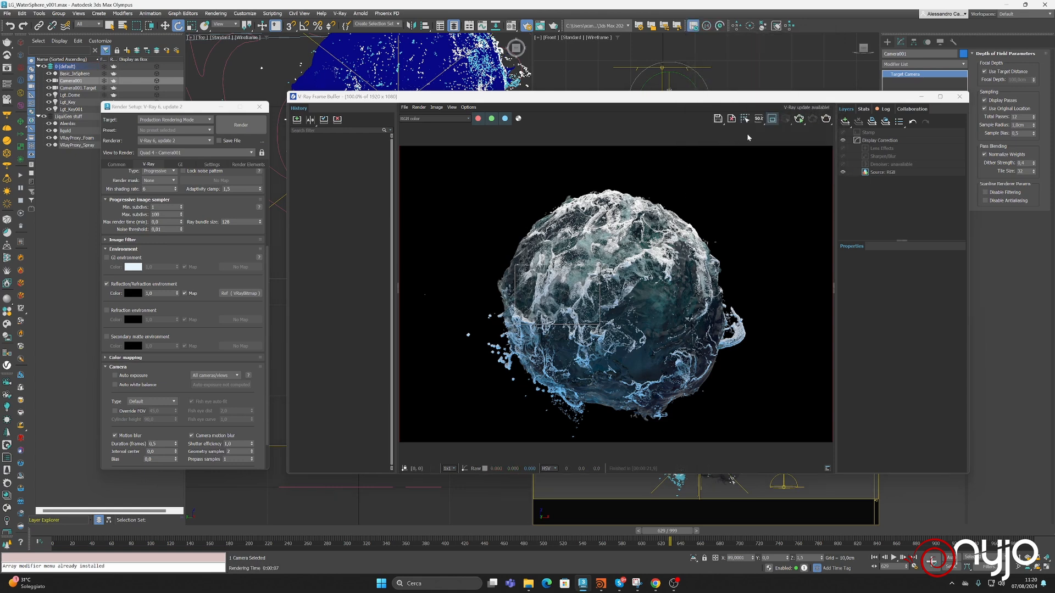
# Step: Turn off region rendering, close the render settings and save the scene
pyautogui.click(772, 119)
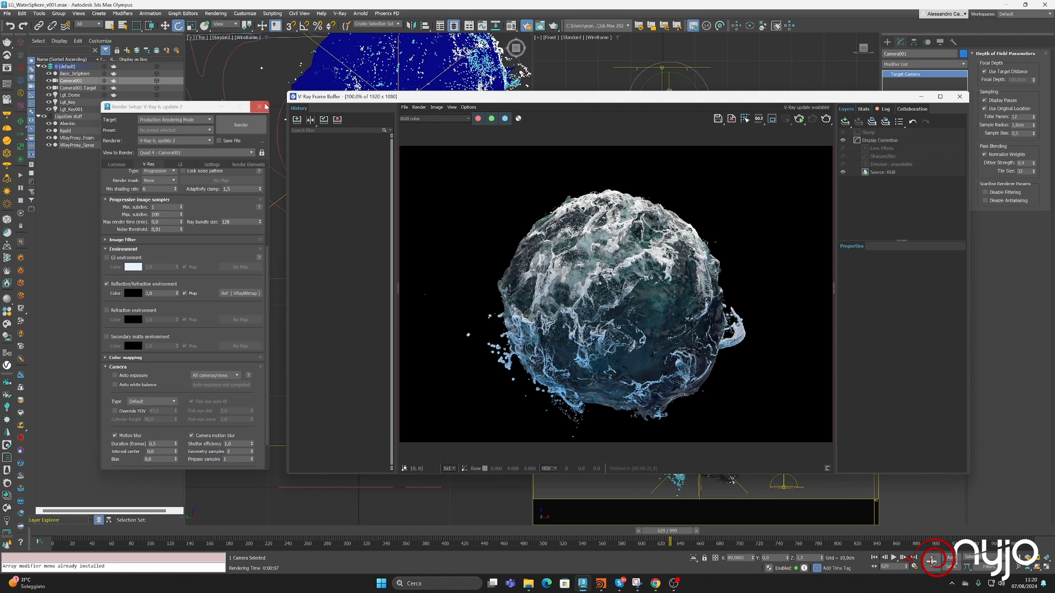
pyautogui.click(260, 106)
pyautogui.moveTo(439, 96); pyautogui.dragTo(246, 121)
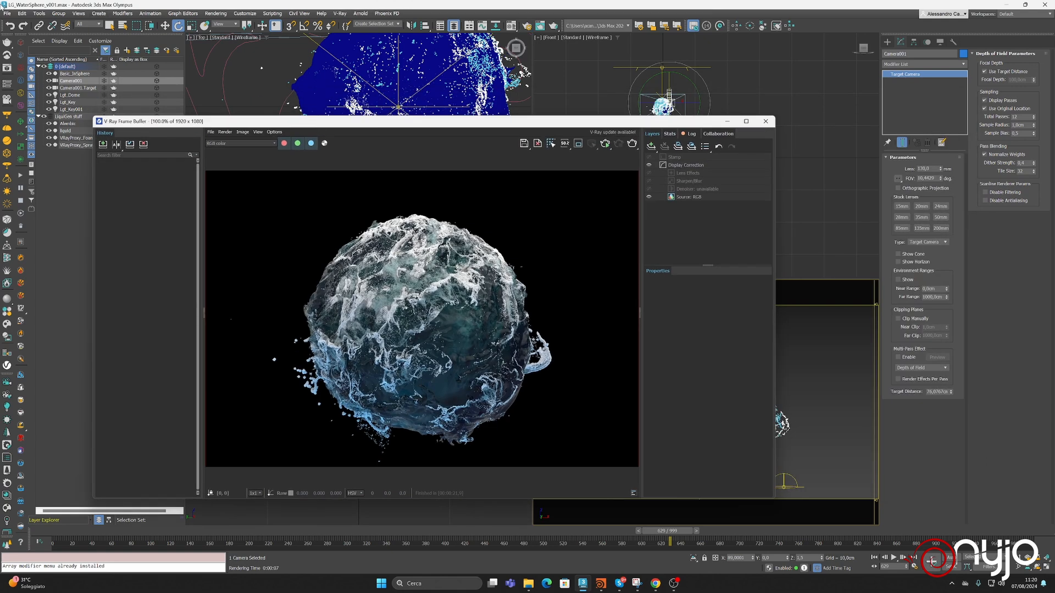
pyautogui.click(7, 13)
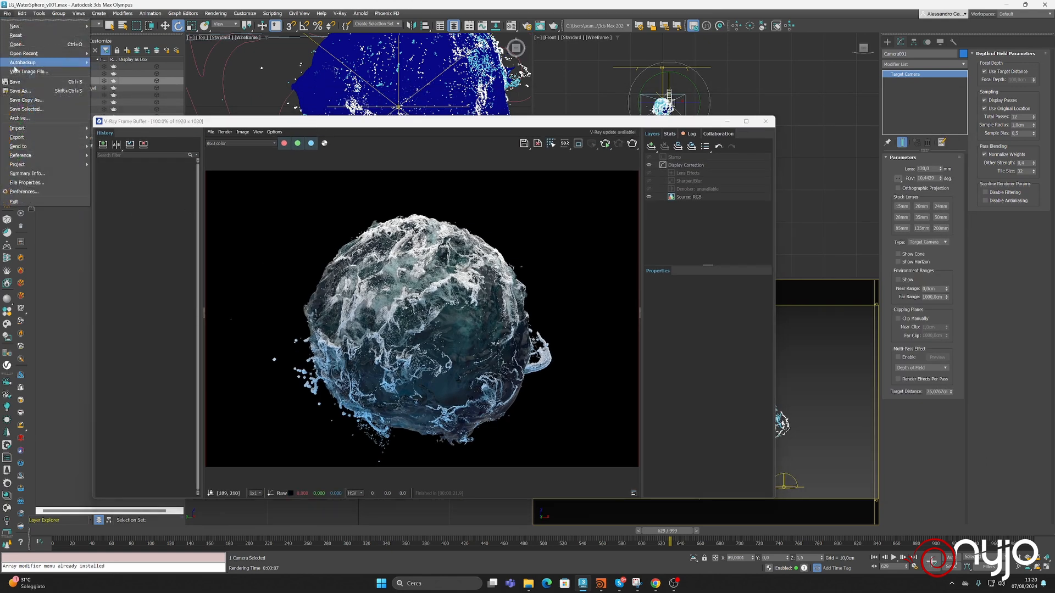
pyautogui.click(30, 82)
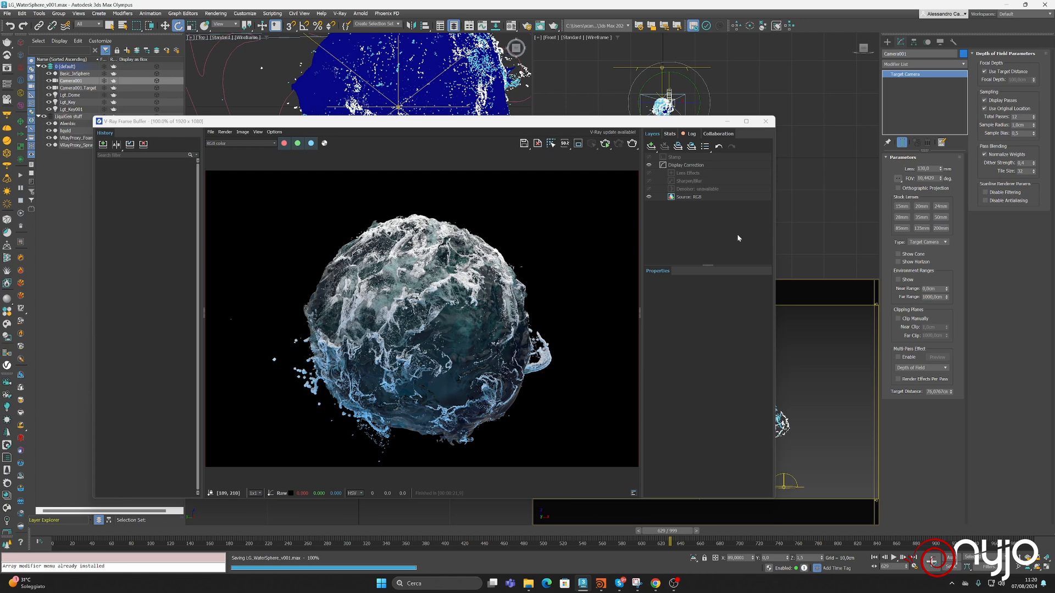
# Step: Render the full Camera001 frame with motion blur, stop it once sufficiently refined, and save the scene again
pyautogui.click(631, 144)
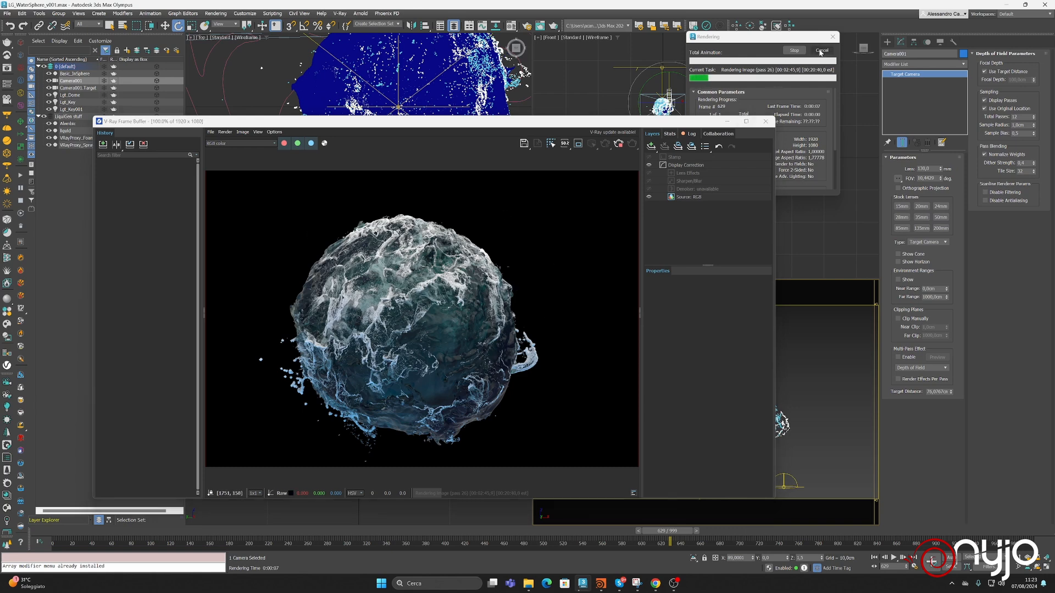
pyautogui.click(795, 51)
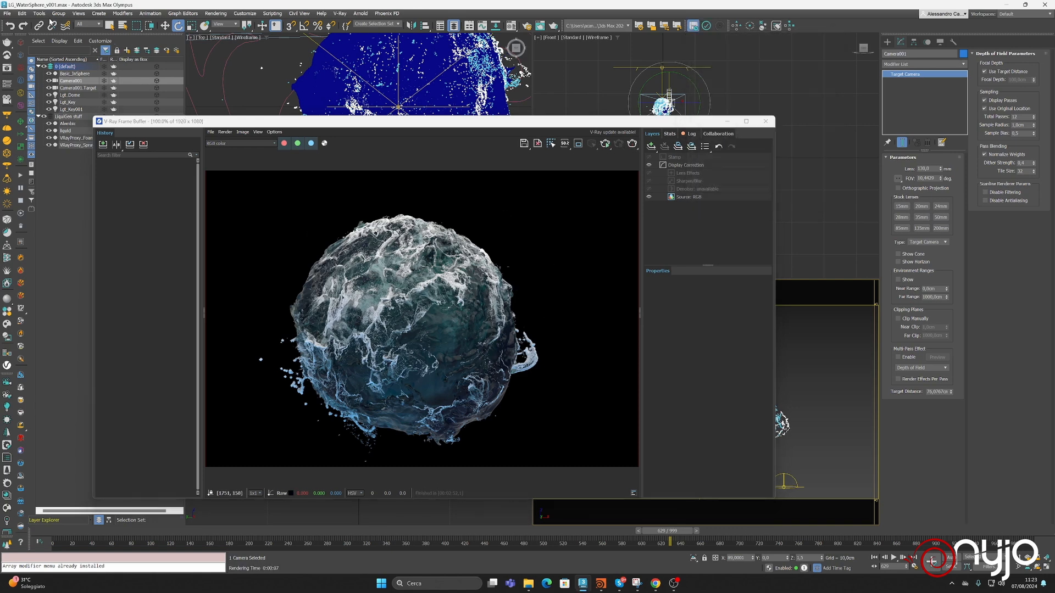
pyautogui.click(7, 13)
pyautogui.click(22, 81)
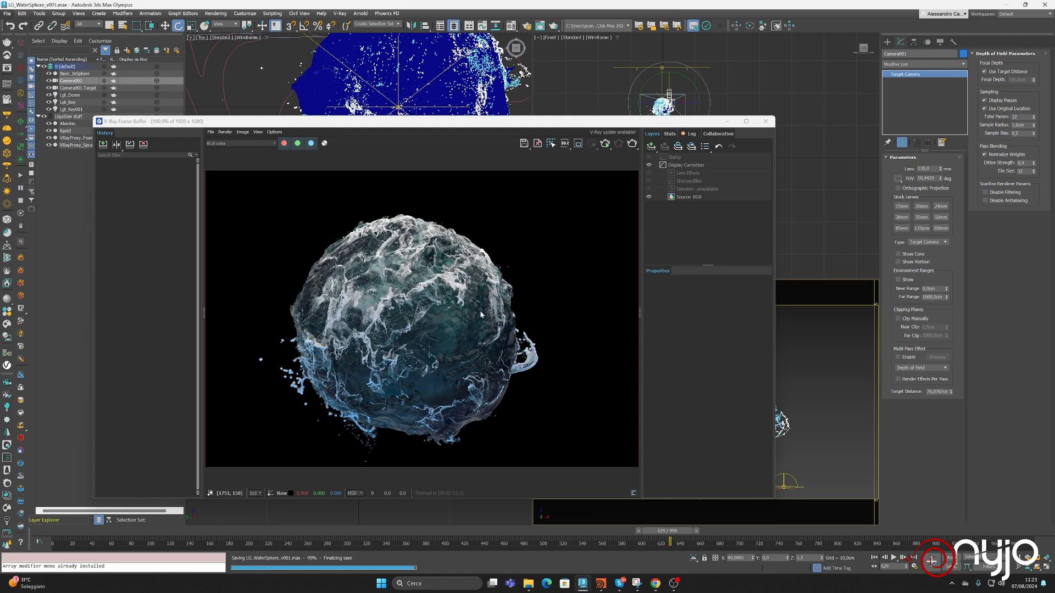